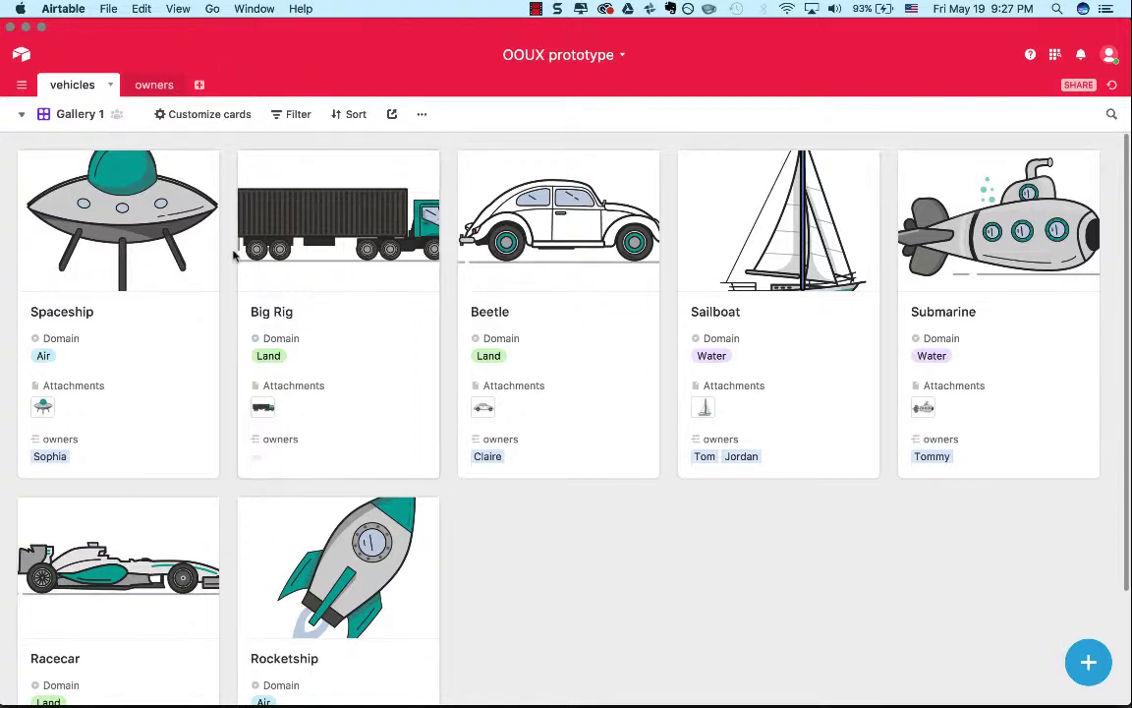
Review the OOUX prototype base's management options on the bases overview, and reopen the base.
scroll(235, 254, "down", 2)
scroll(235, 253, "up", 2)
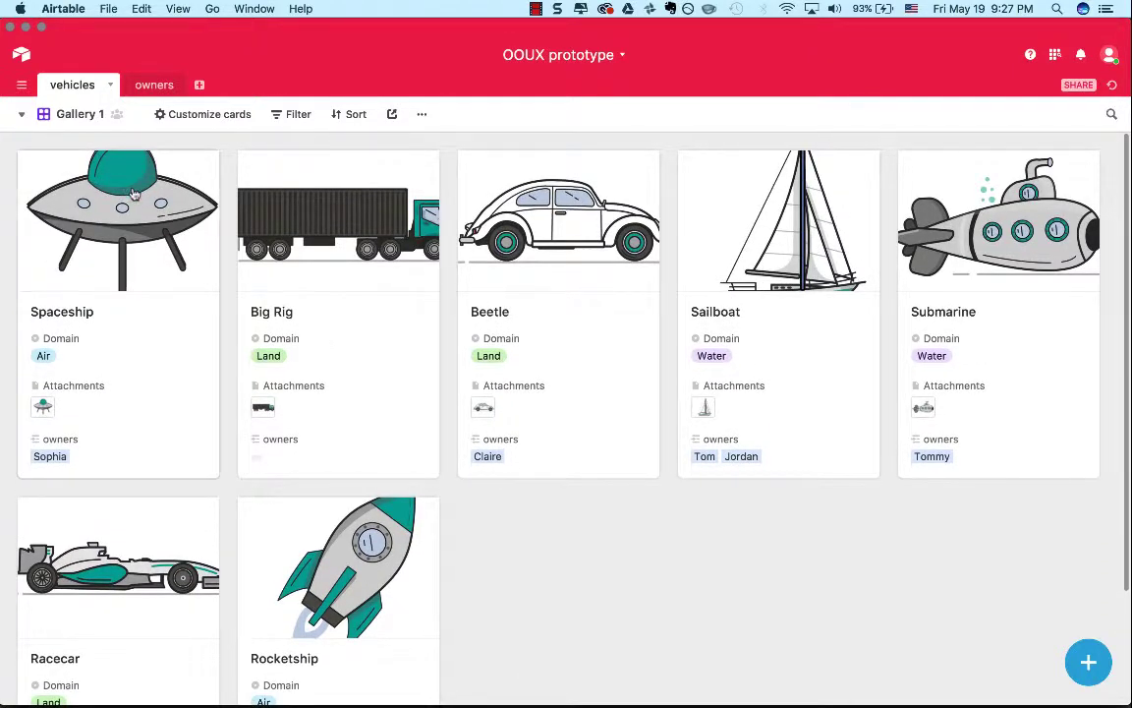
left_click(21, 55)
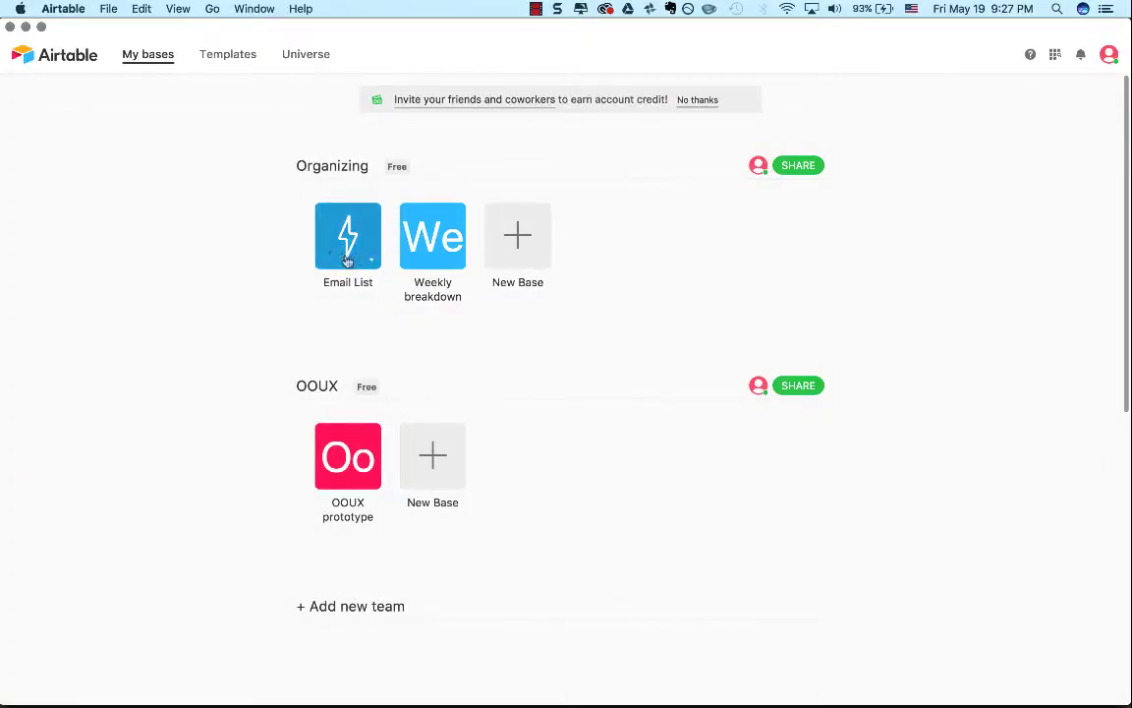
left_click(370, 480)
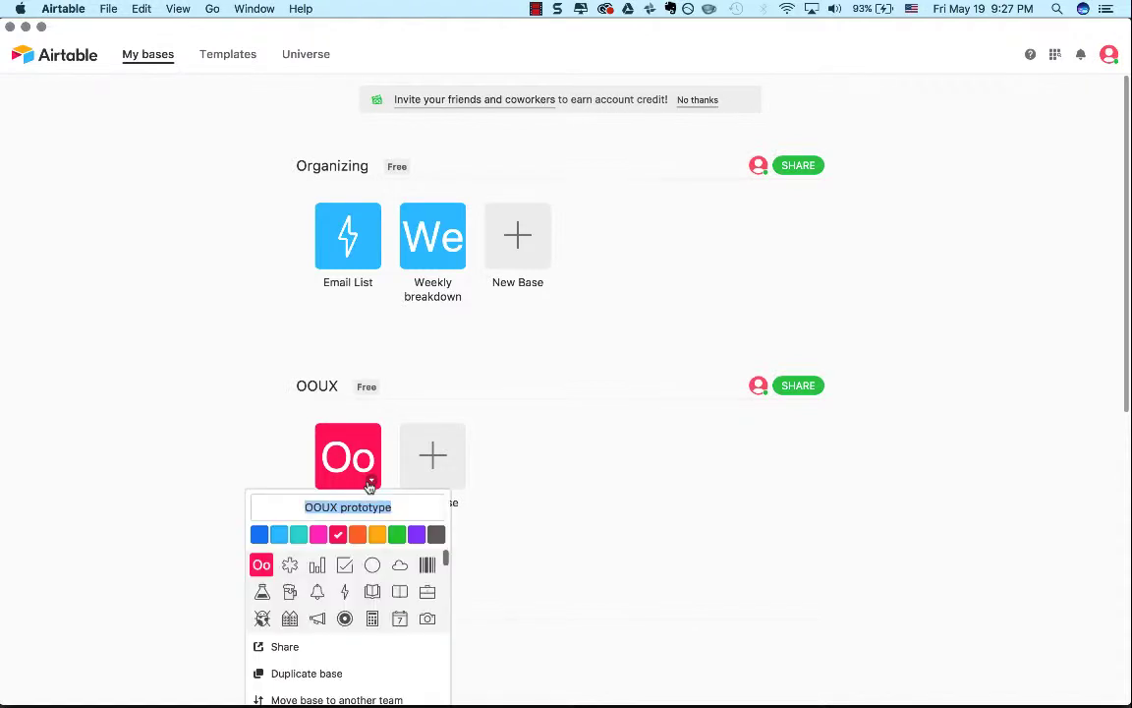
scroll(556, 516, "down", 3)
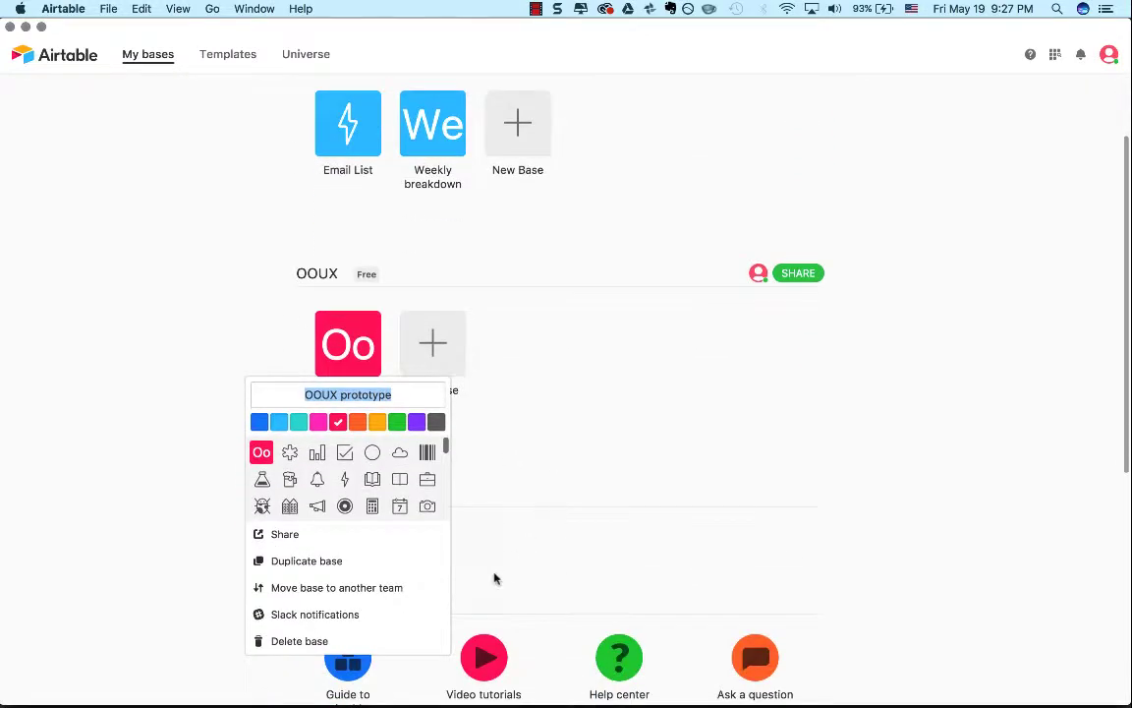
left_click(473, 373)
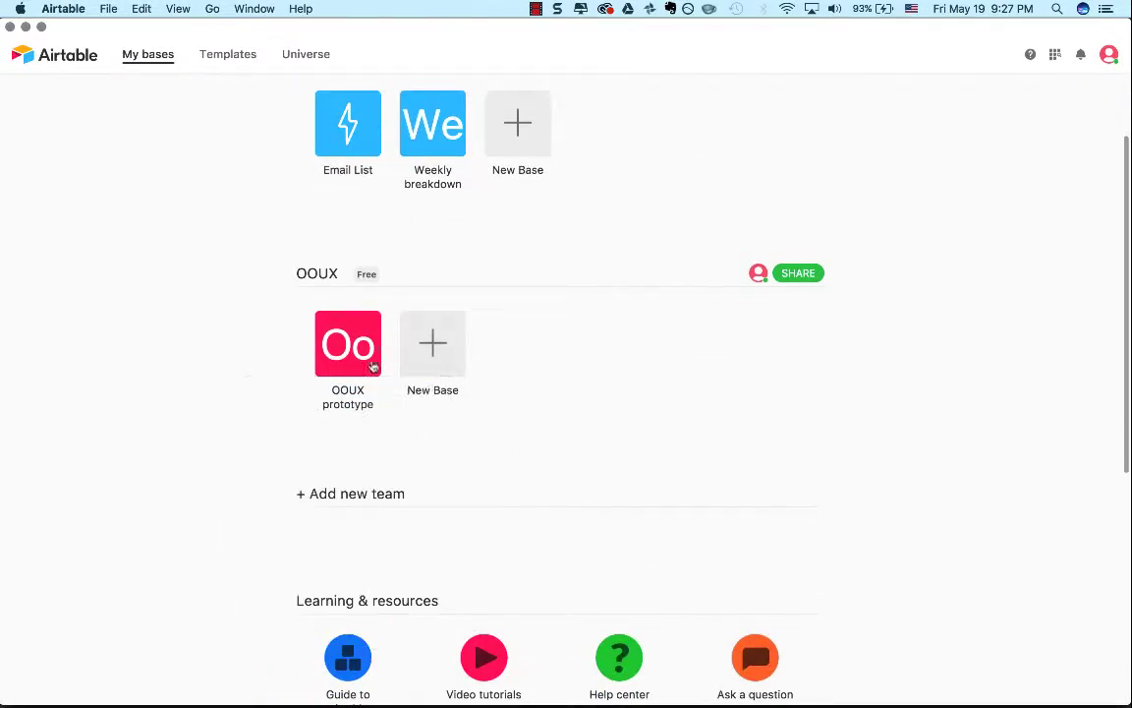
left_click(348, 358)
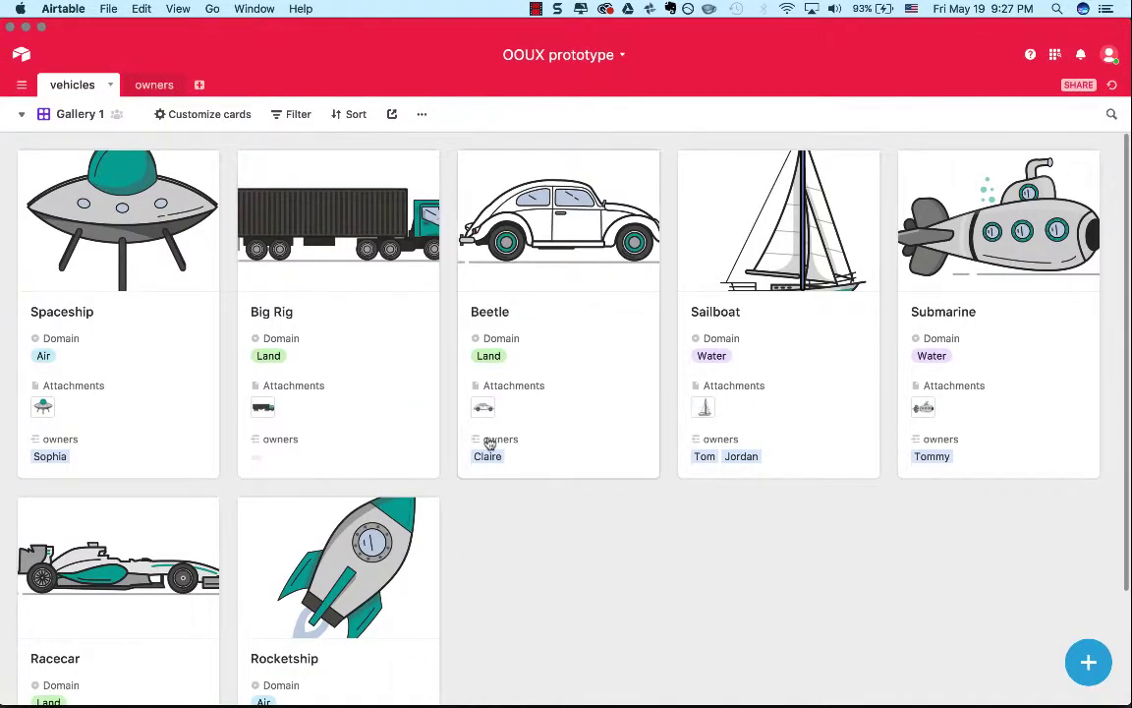
Look through the actions offered for the Gallery 1 view and the available help resources.
left_click(423, 117)
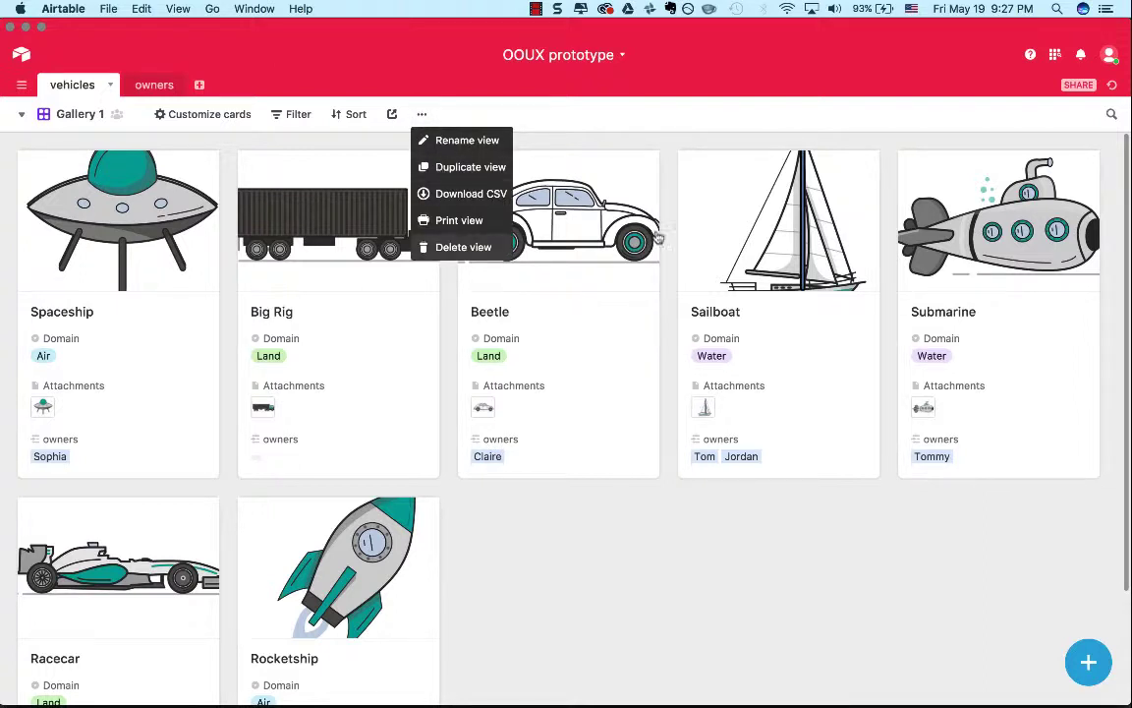
left_click(781, 136)
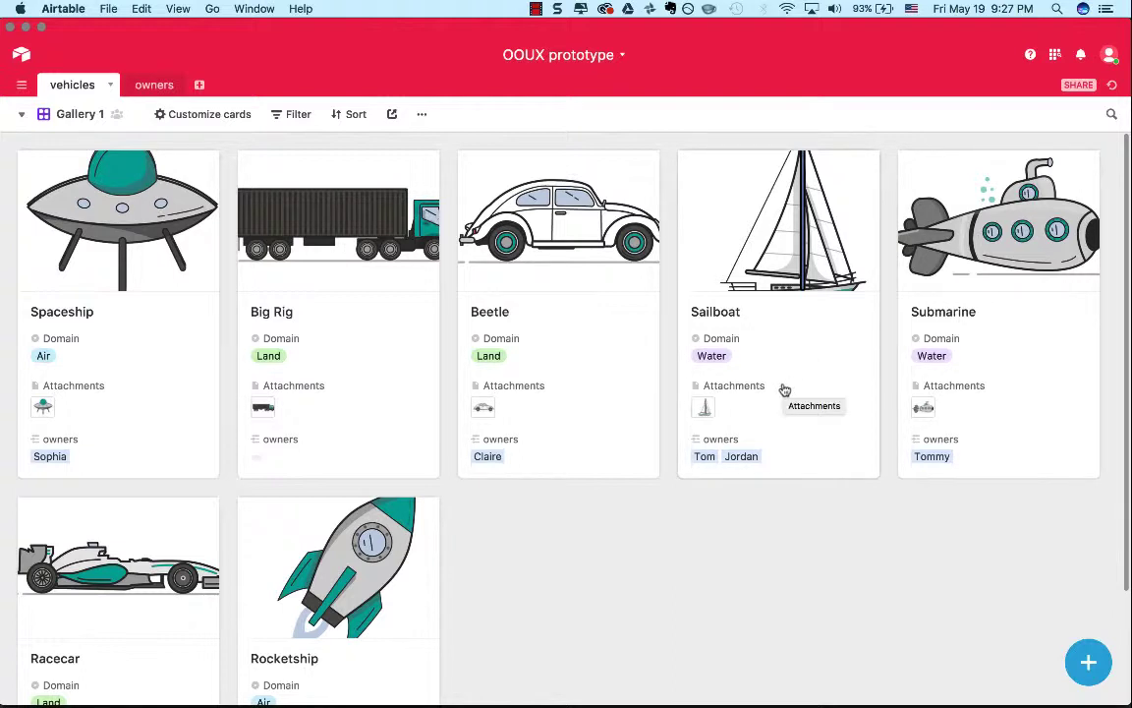
left_click(1030, 55)
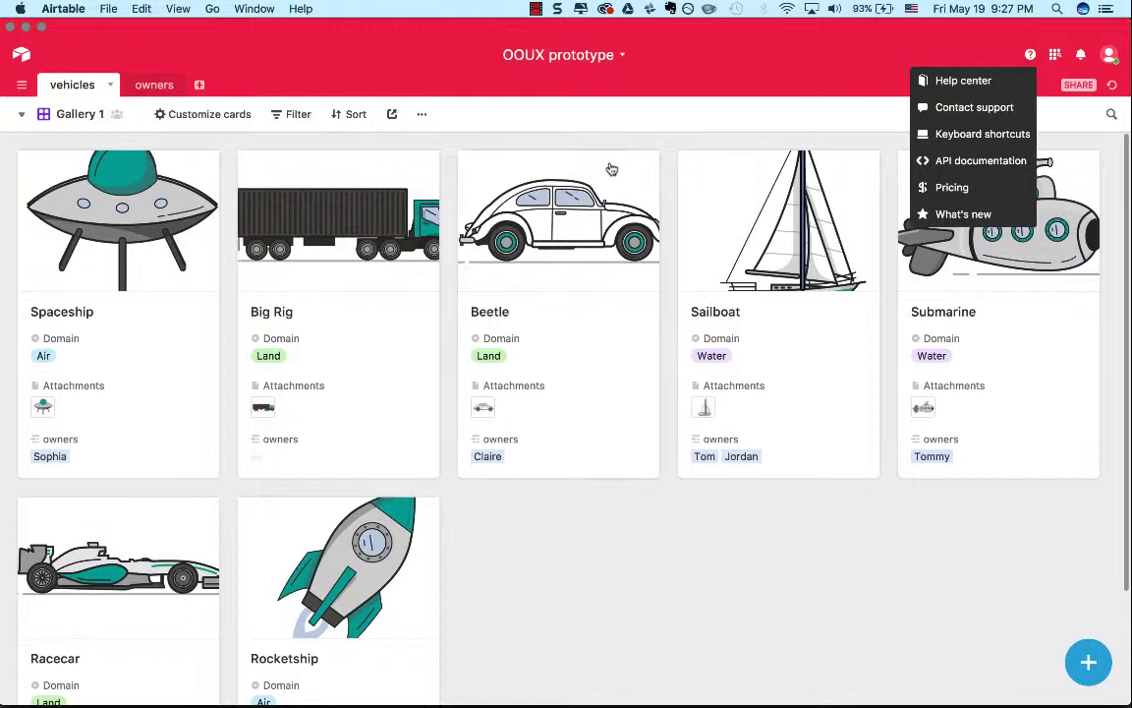
left_click(1083, 144)
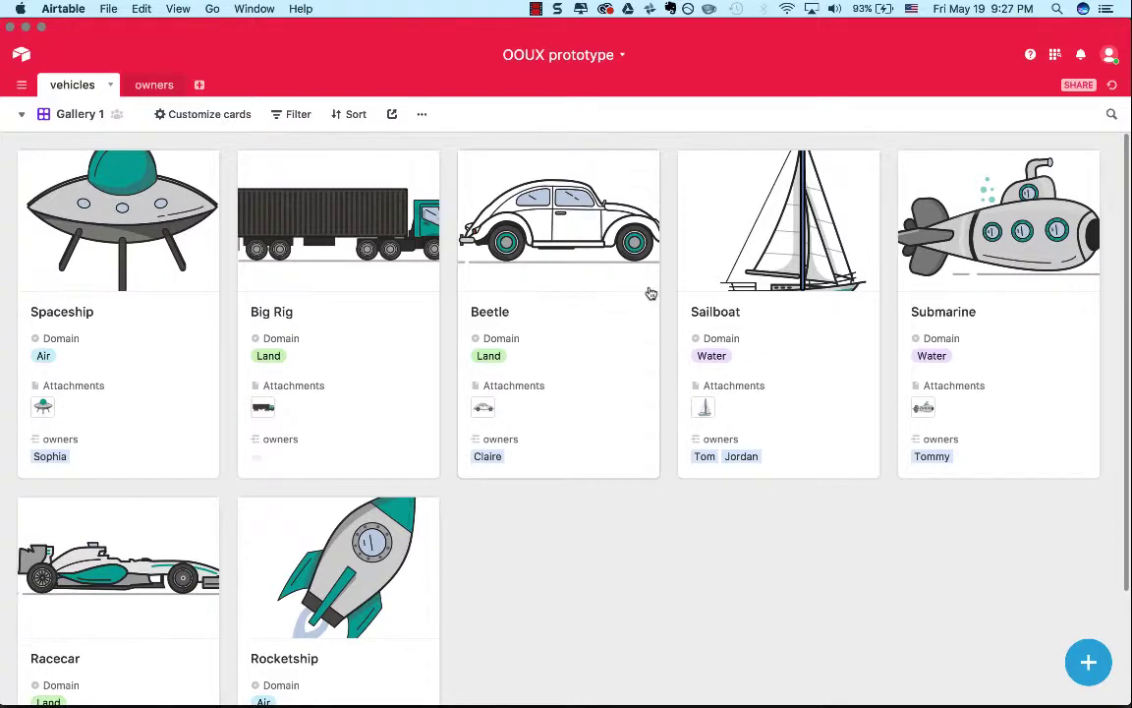
Examine all the vehicle cards in the gallery with their domains, attachments and owners.
scroll(709, 488, "down", 3)
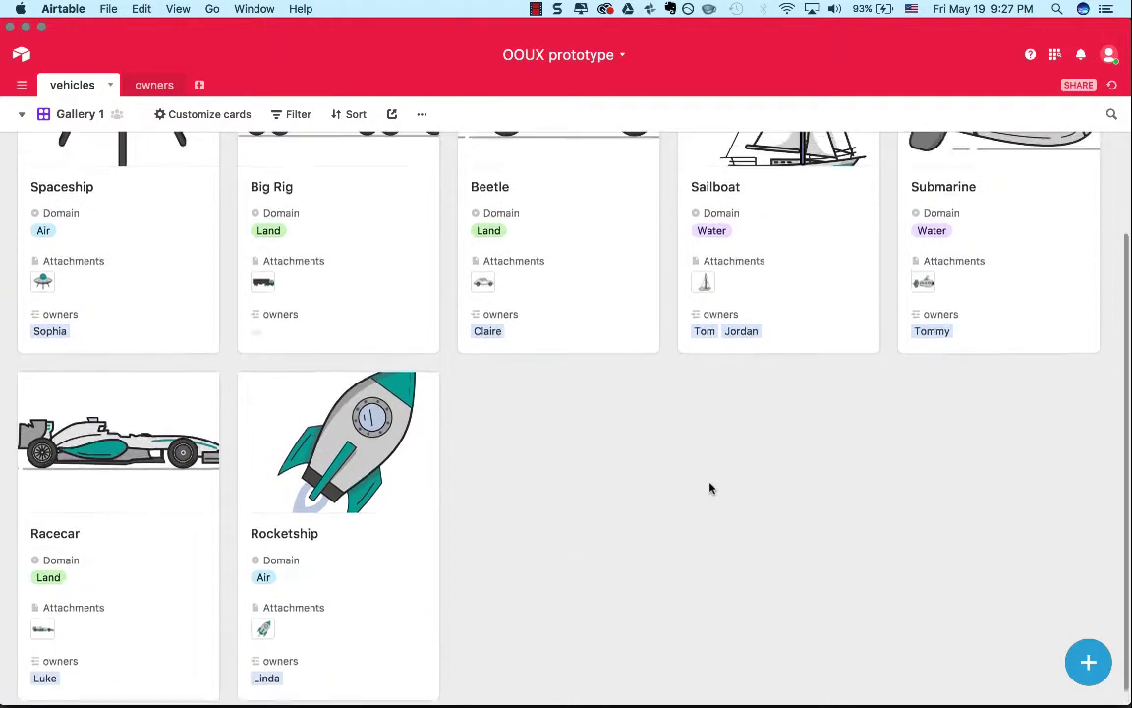
scroll(710, 488, "up", 3)
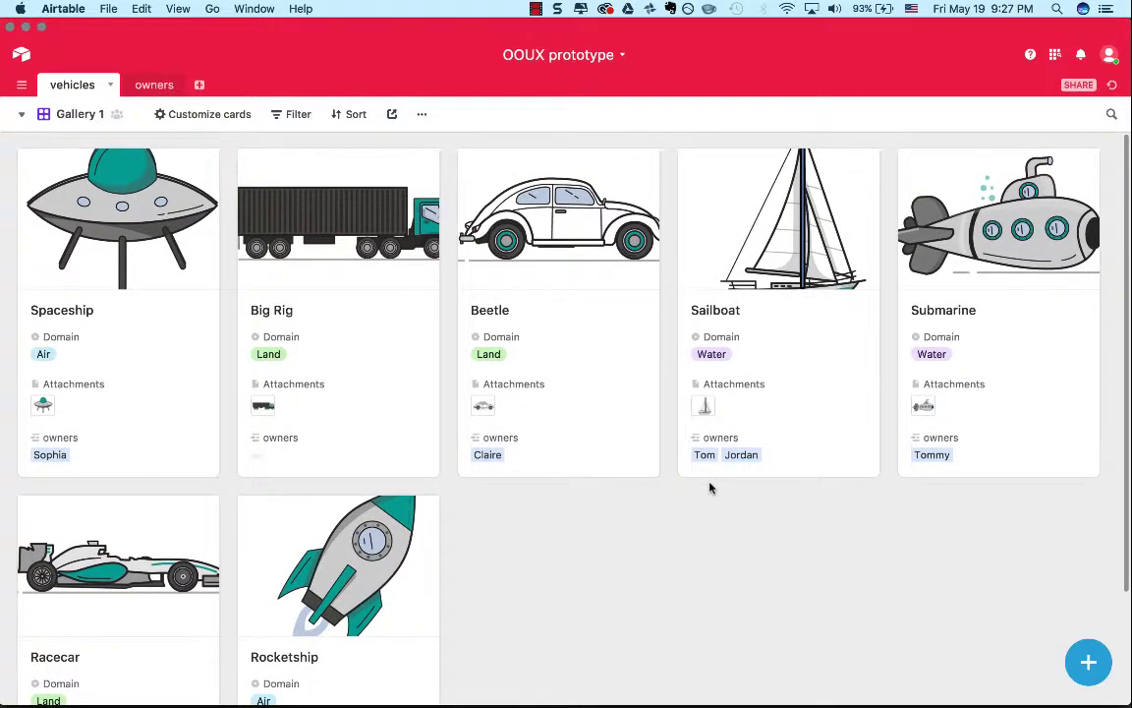
scroll(709, 488, "down", 1)
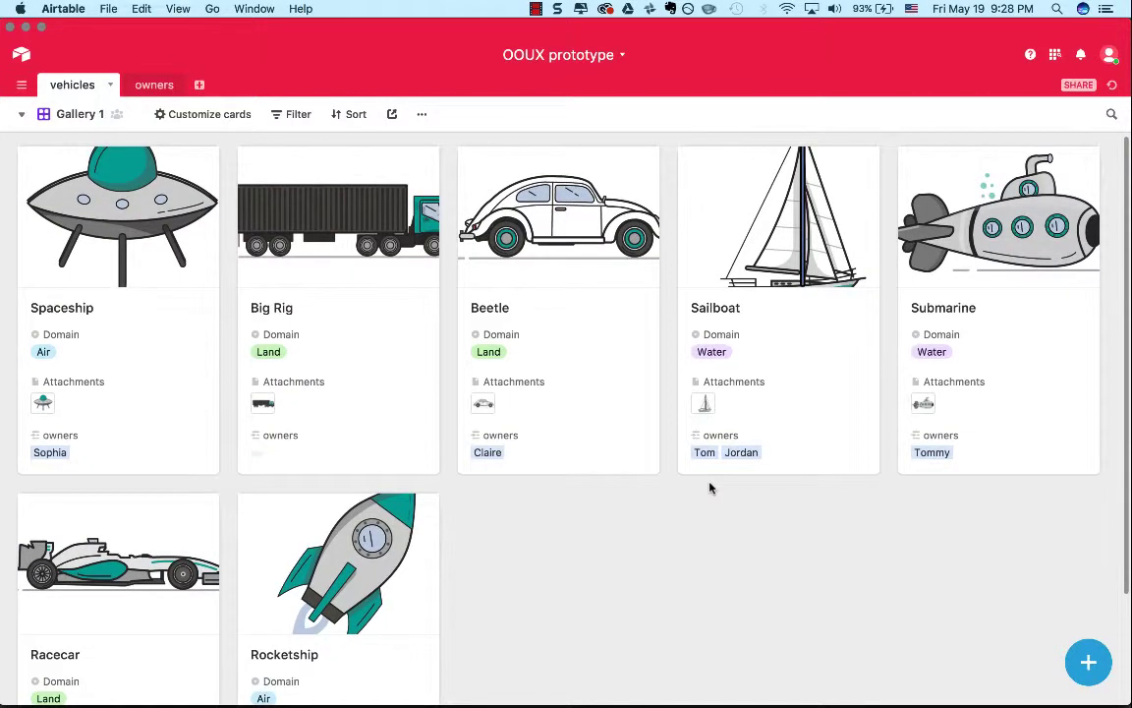
scroll(710, 488, "down", 3)
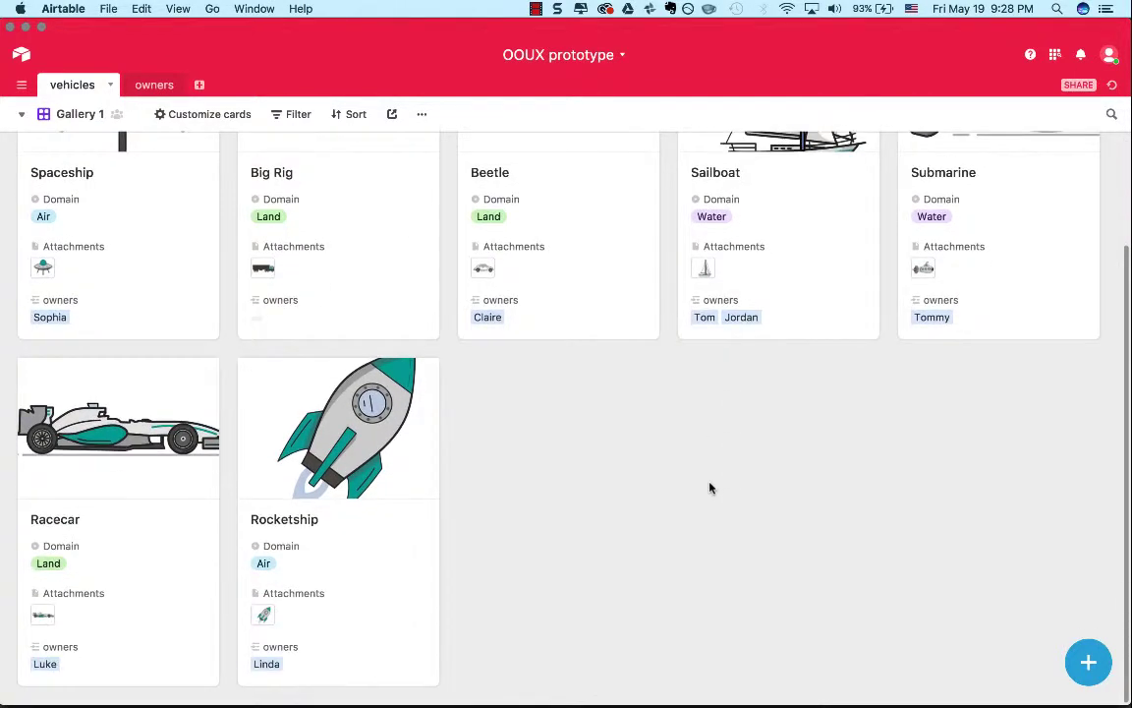
scroll(710, 487, "up", 3)
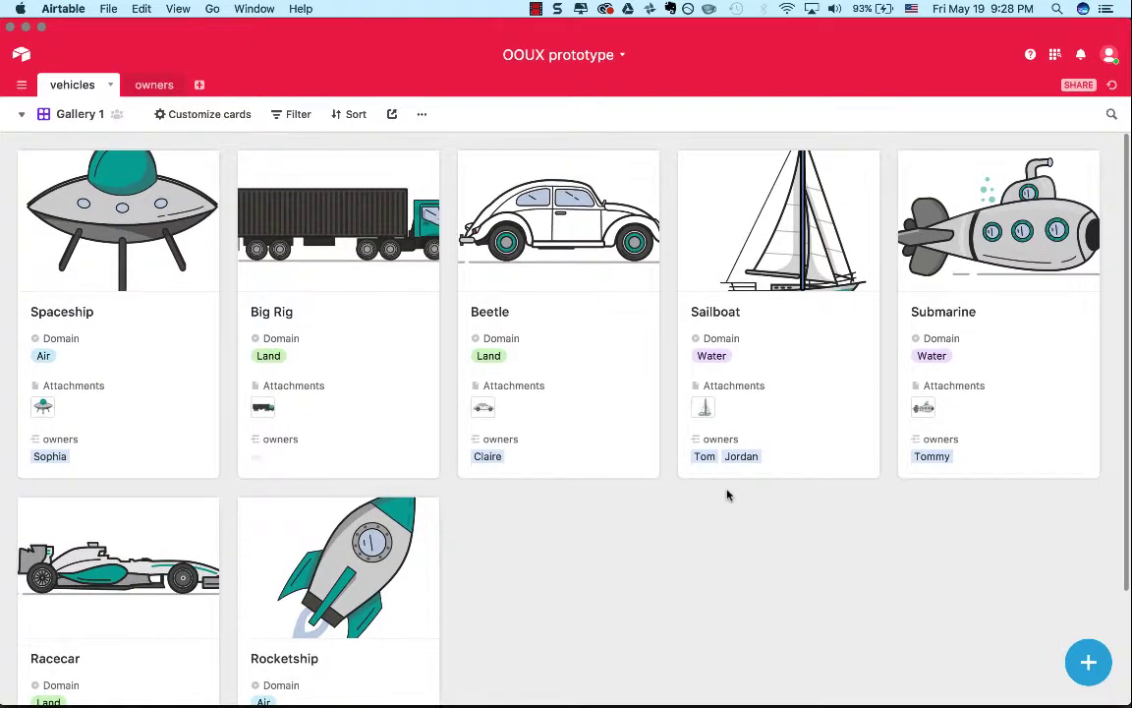
scroll(727, 494, "down", 3)
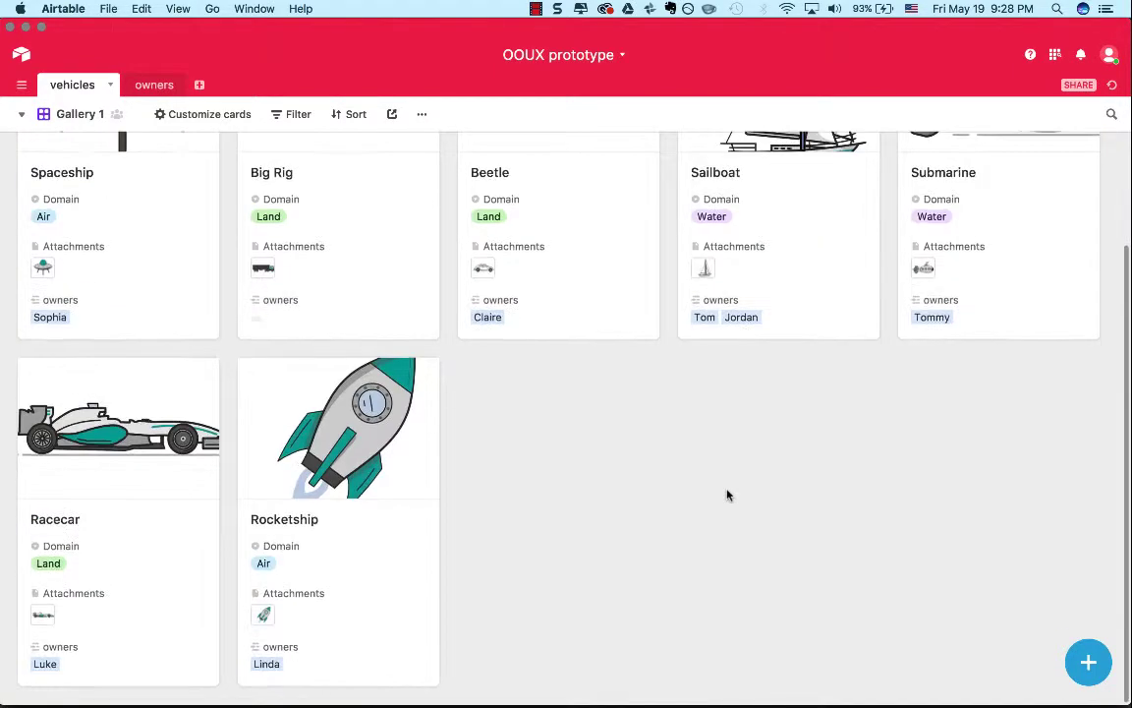
scroll(727, 494, "up", 3)
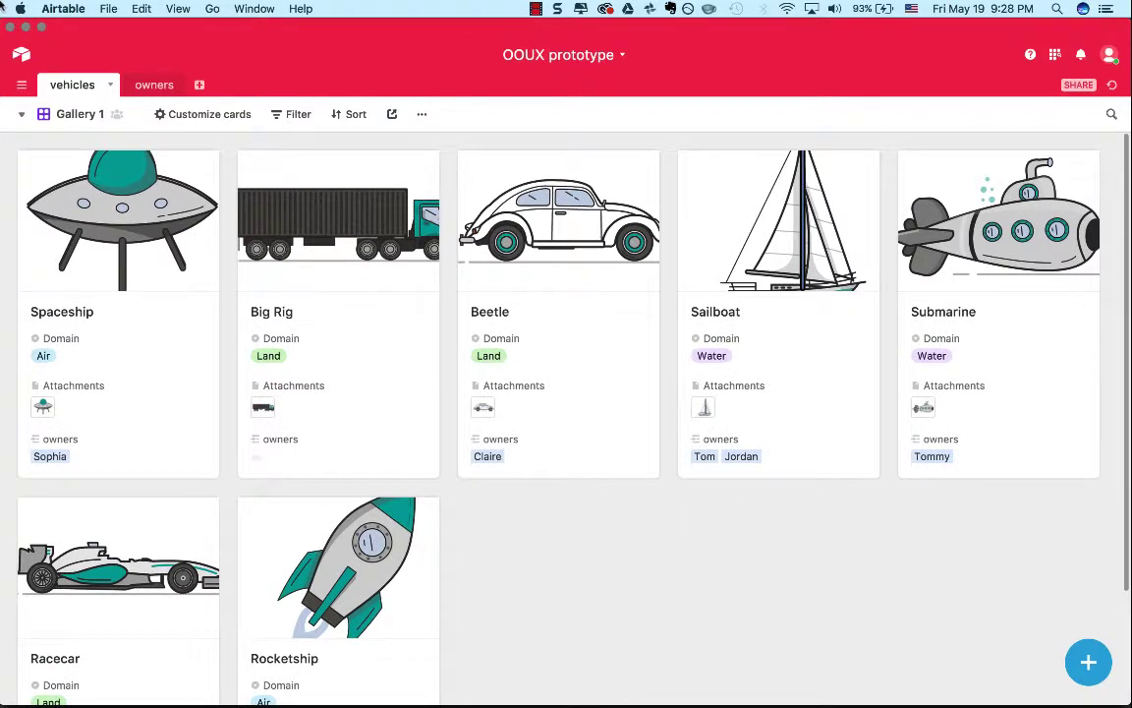
Check which views the vehicles table offers and which actions apply to the current gallery view.
left_click(20, 117)
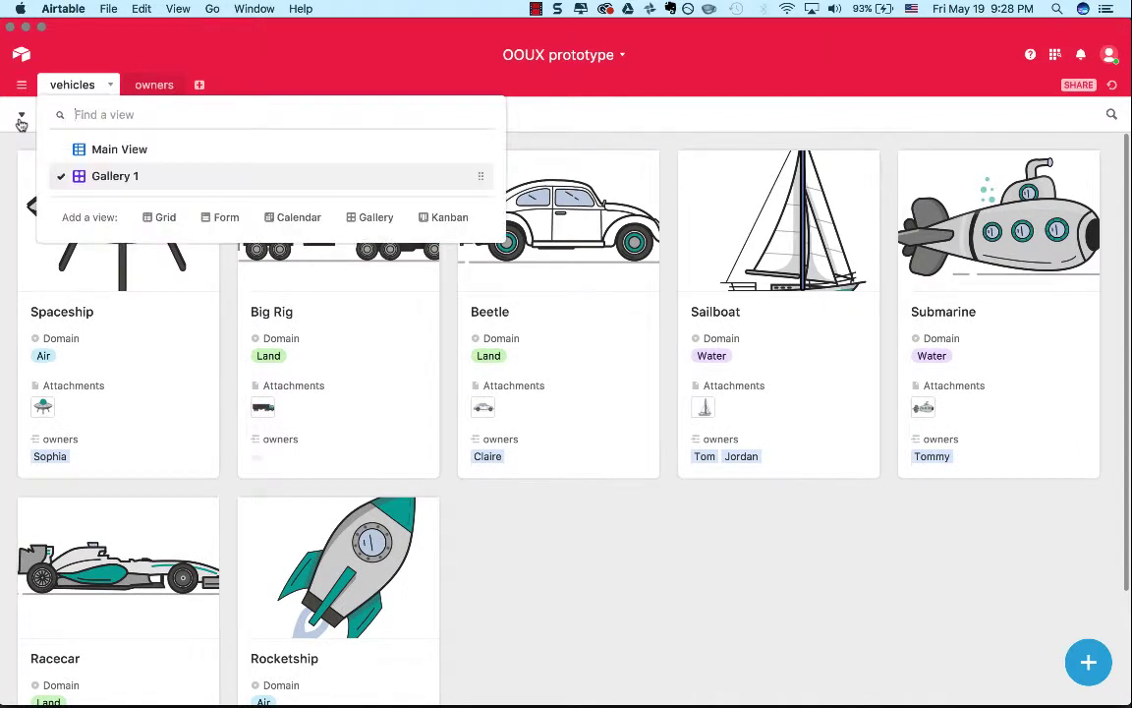
left_click(20, 119)
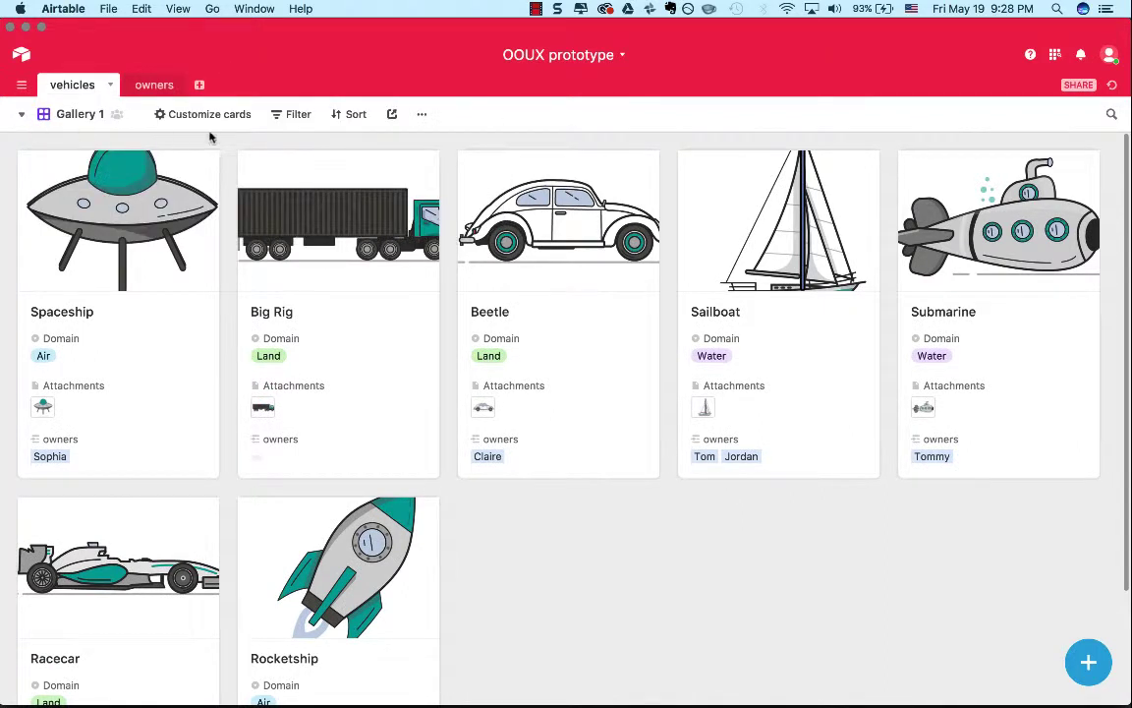
left_click(422, 116)
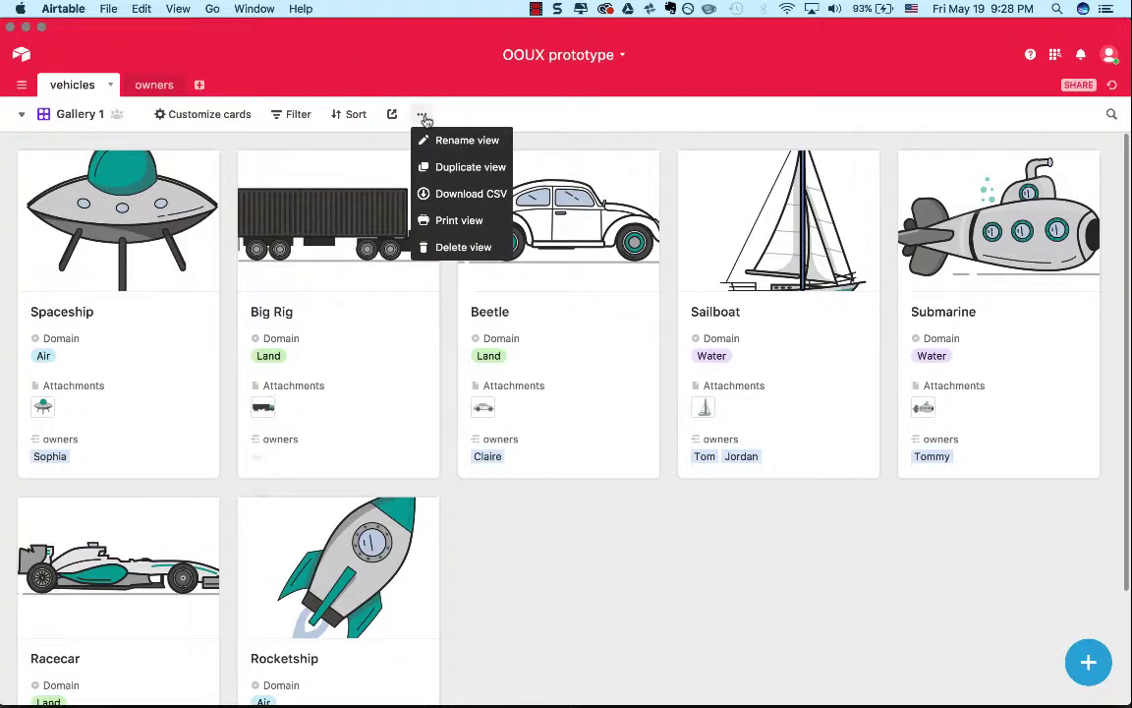
left_click(424, 119)
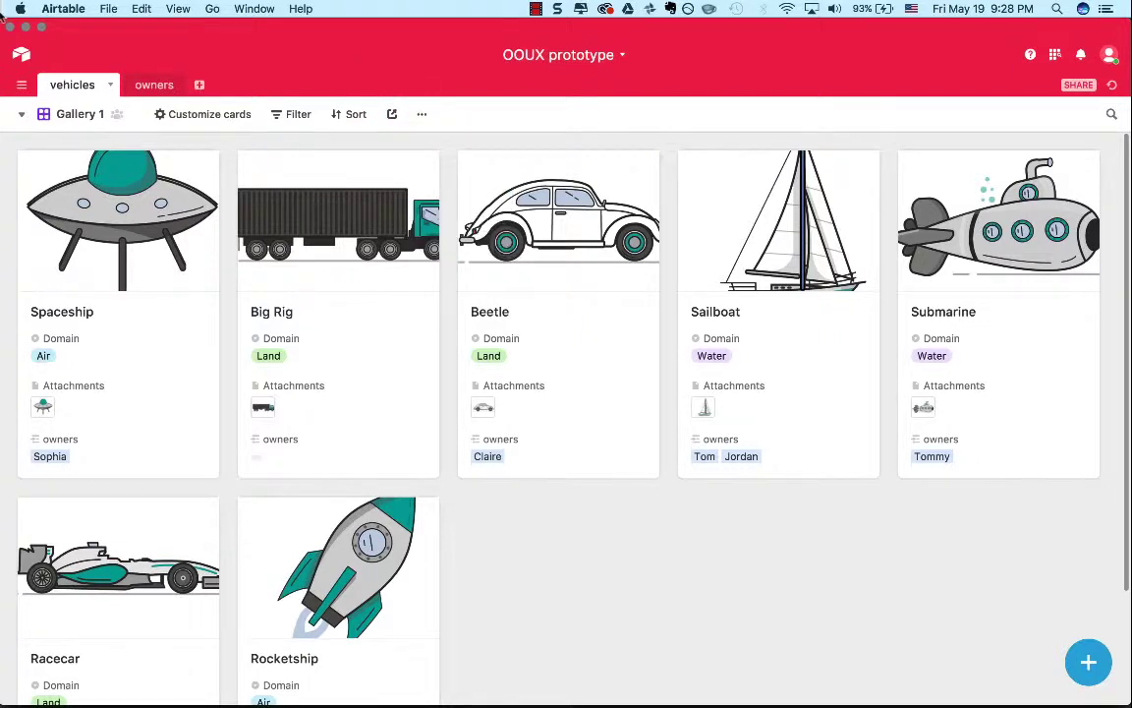
Return to the bases overview to examine the teams and the OOUX prototype base's options, and open that base again.
left_click(20, 53)
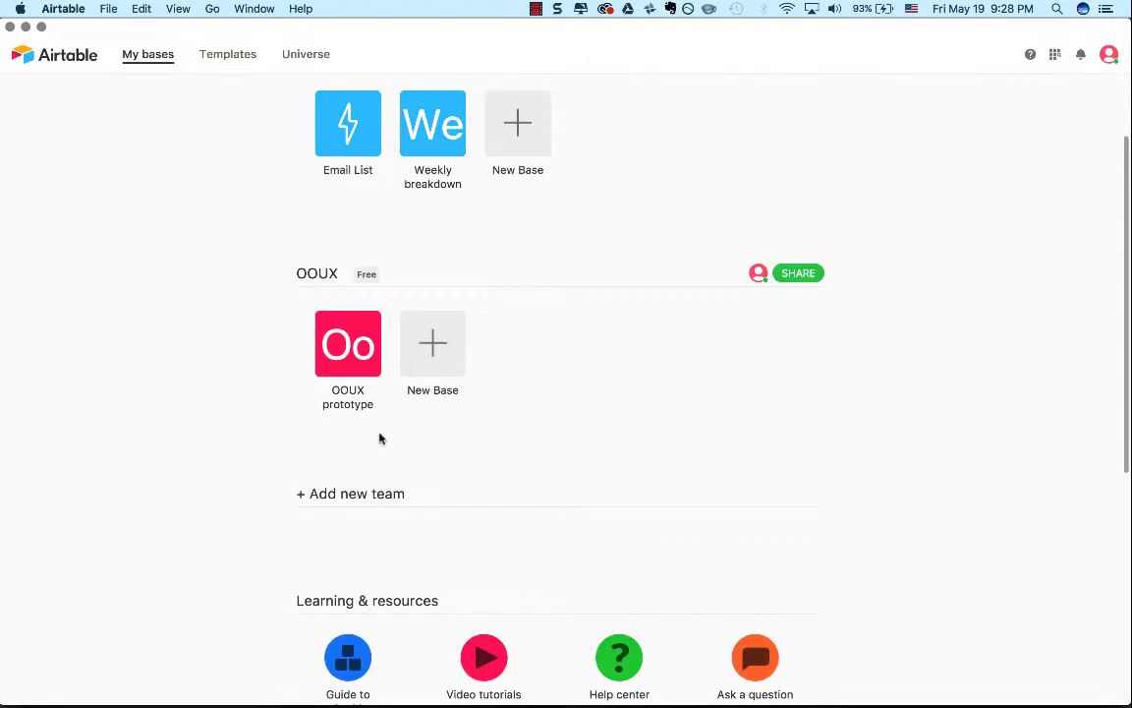
scroll(379, 438, "down", 3)
scroll(381, 439, "up", 4)
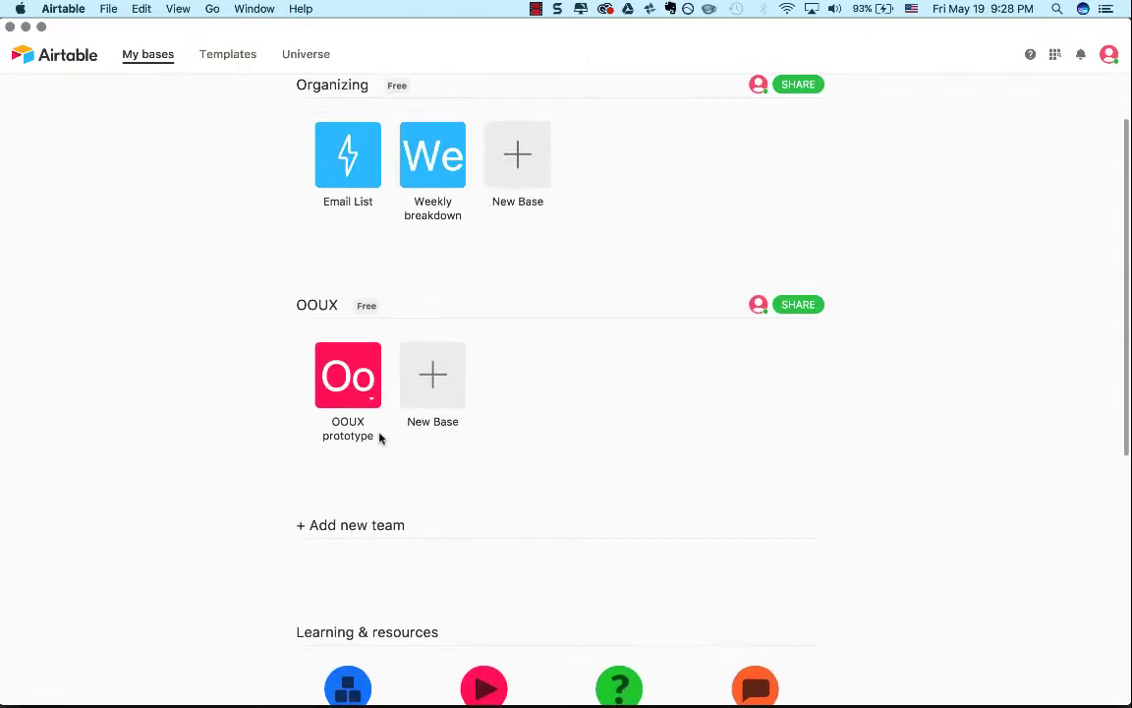
scroll(518, 404, "up", 2)
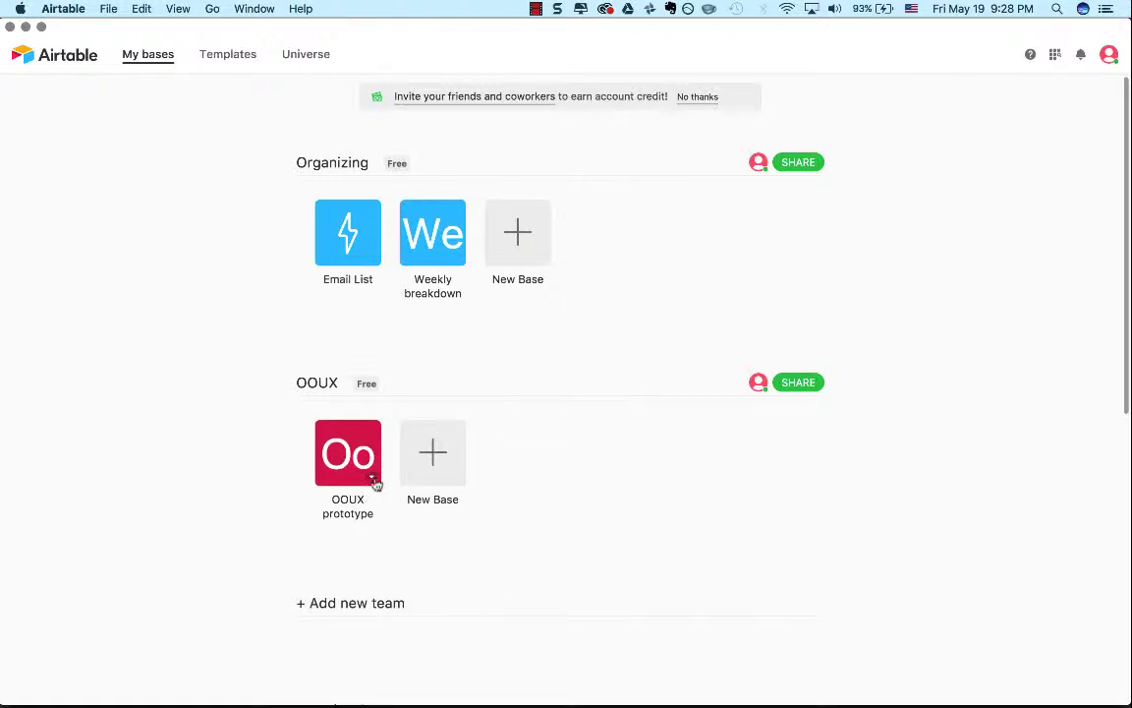
left_click(372, 481)
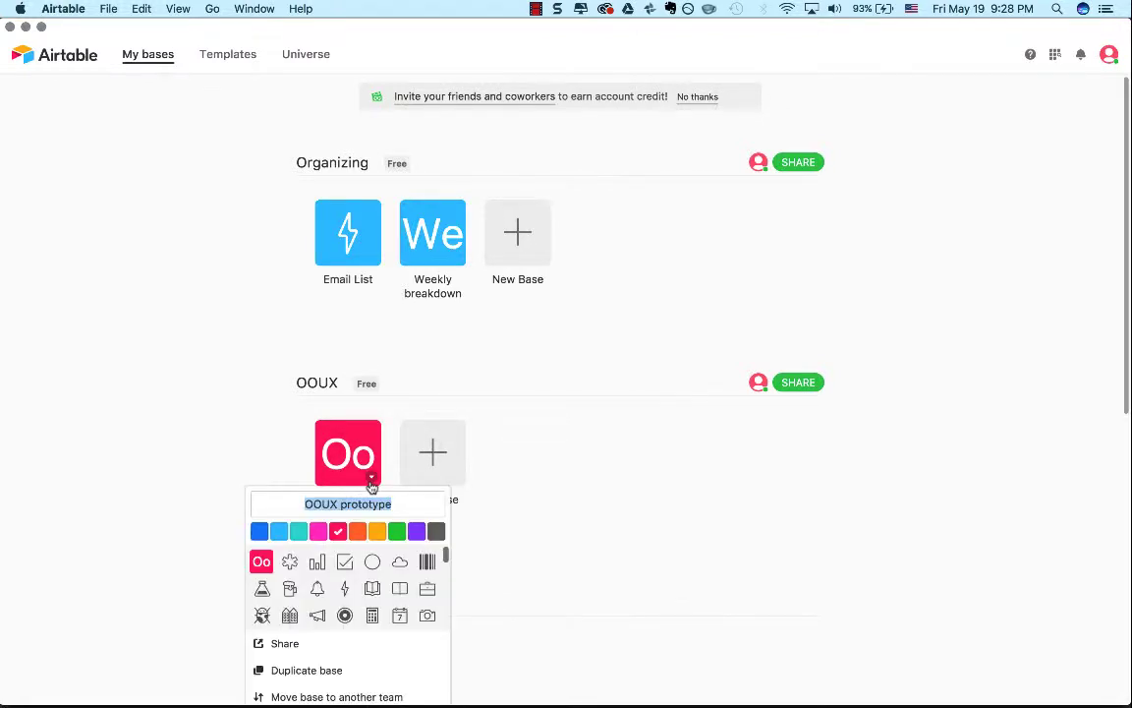
scroll(510, 534, "down", 3)
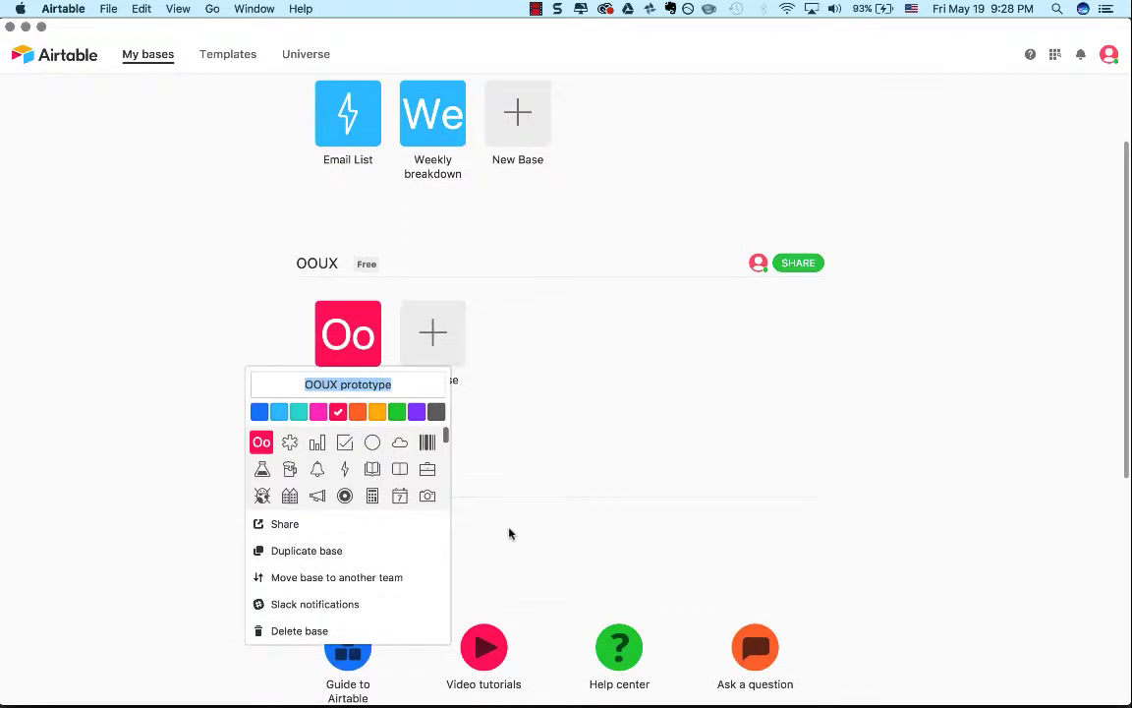
left_click(509, 533)
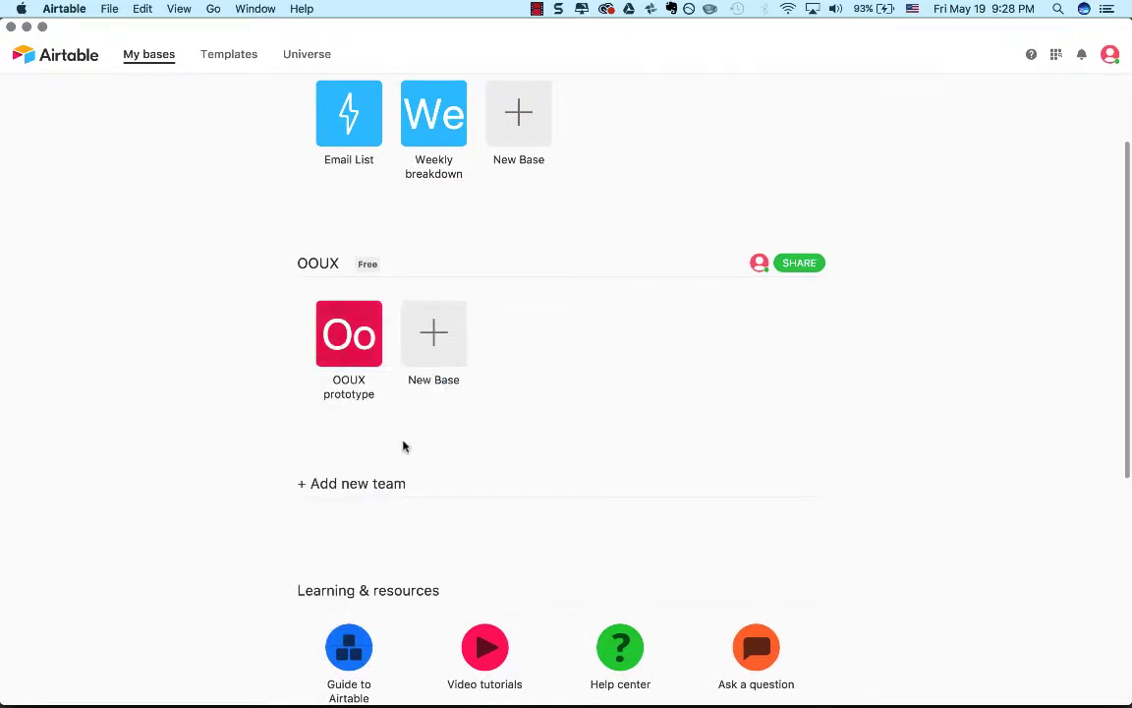
scroll(403, 446, "up", 3)
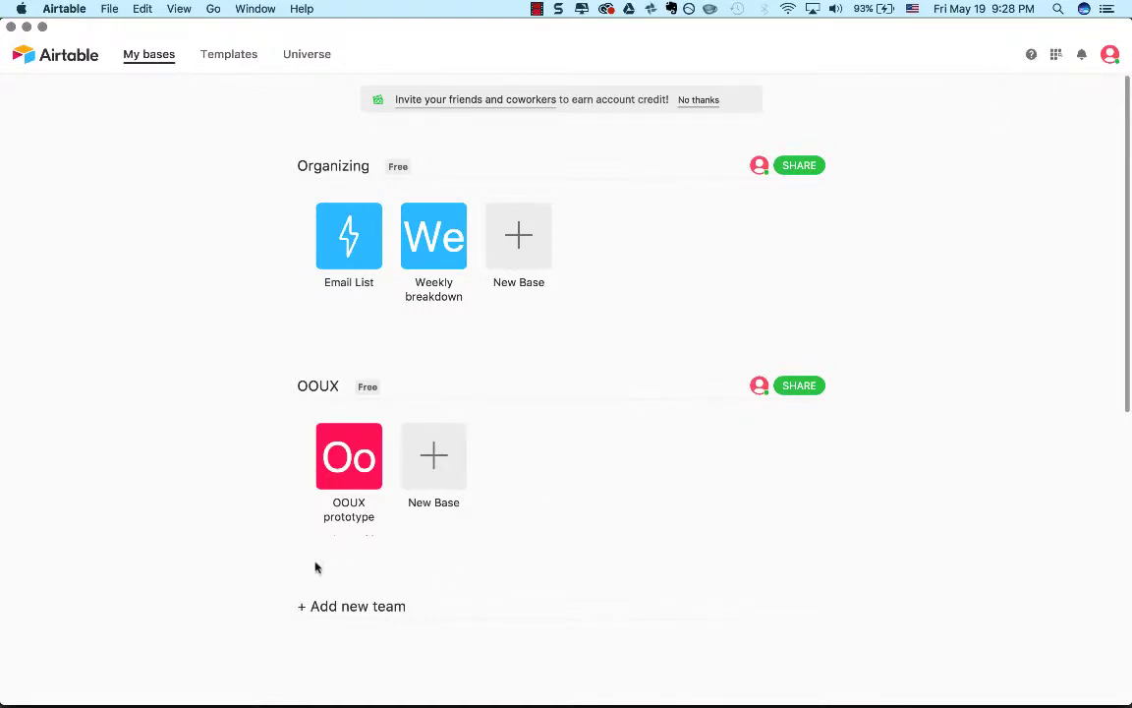
left_click(346, 457)
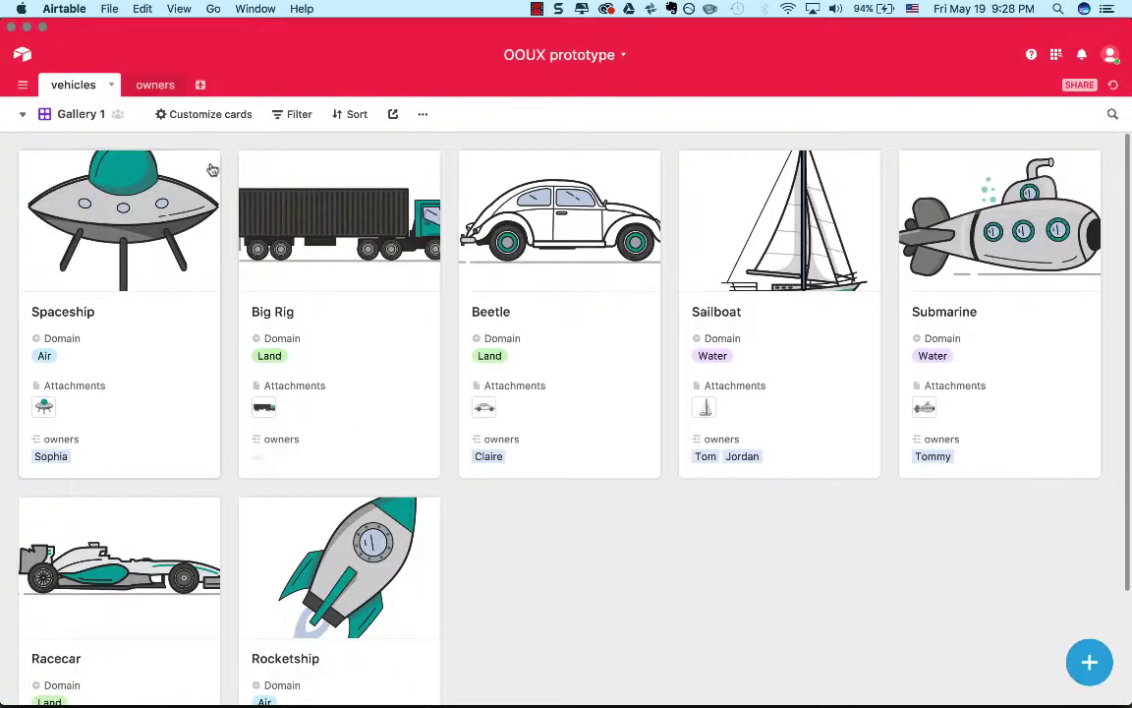
Inspect the Spaceship record's fields, linked owner and comment area, and close the record.
left_click(194, 209)
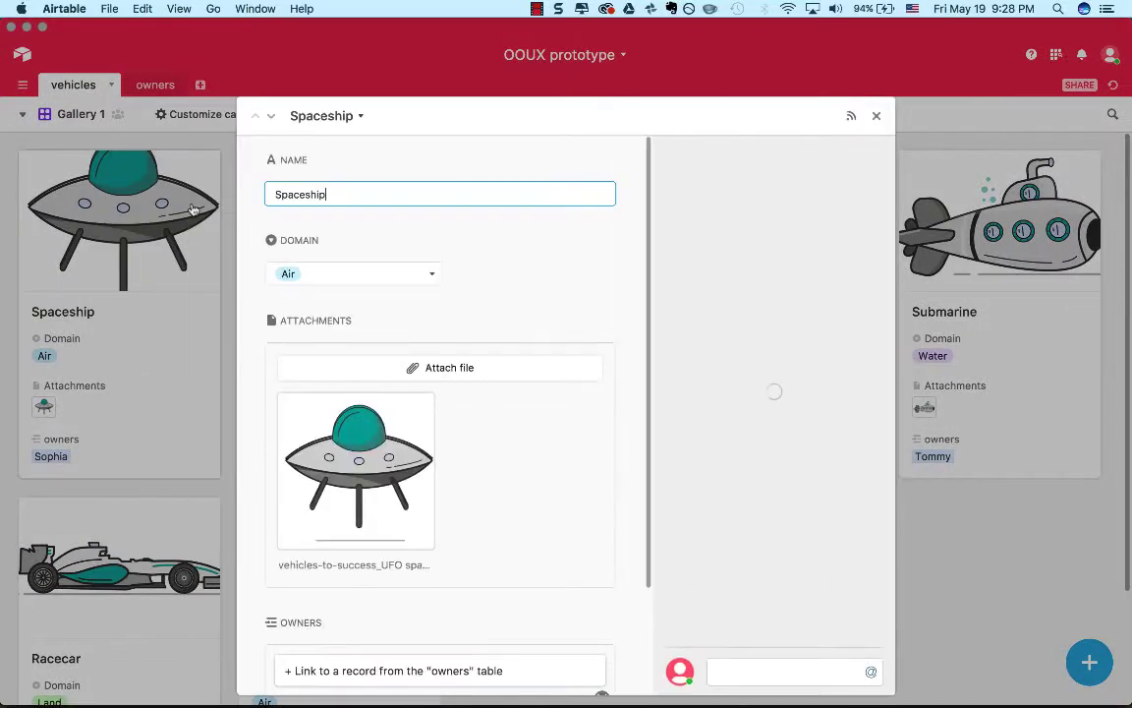
scroll(622, 666, "down", 3)
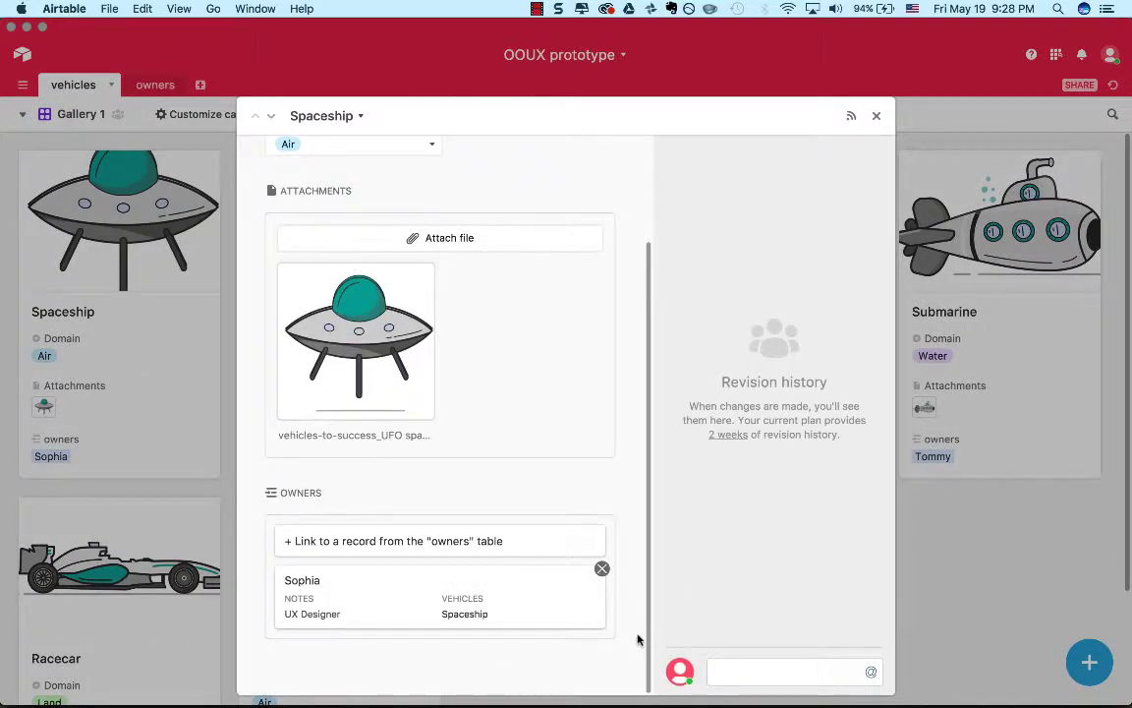
scroll(636, 634, "up", 3)
left_click(775, 683)
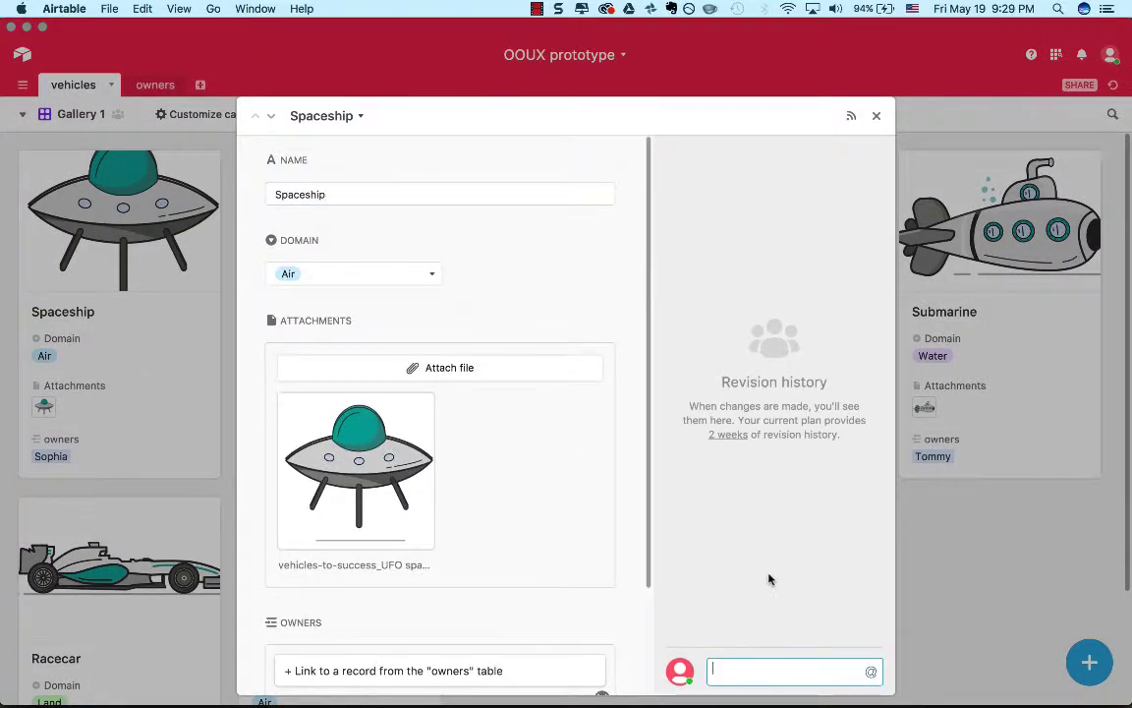
left_click(877, 119)
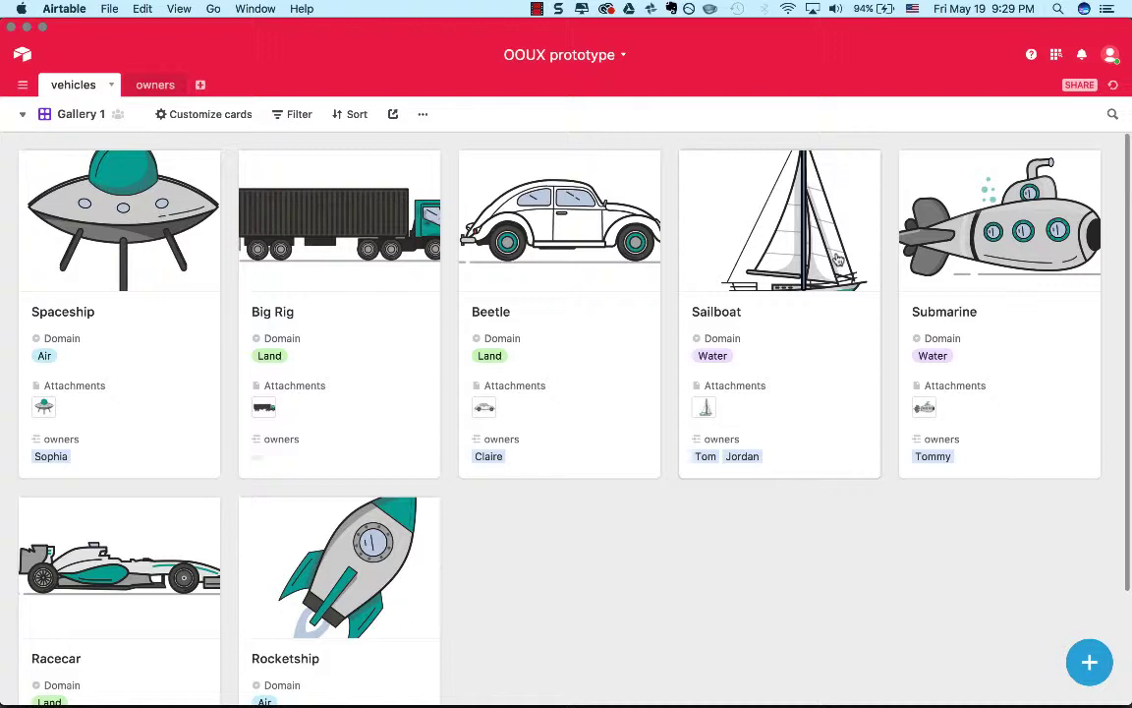
Compare the owners table with the vehicles gallery, finishing on the vehicles table.
left_click(141, 85)
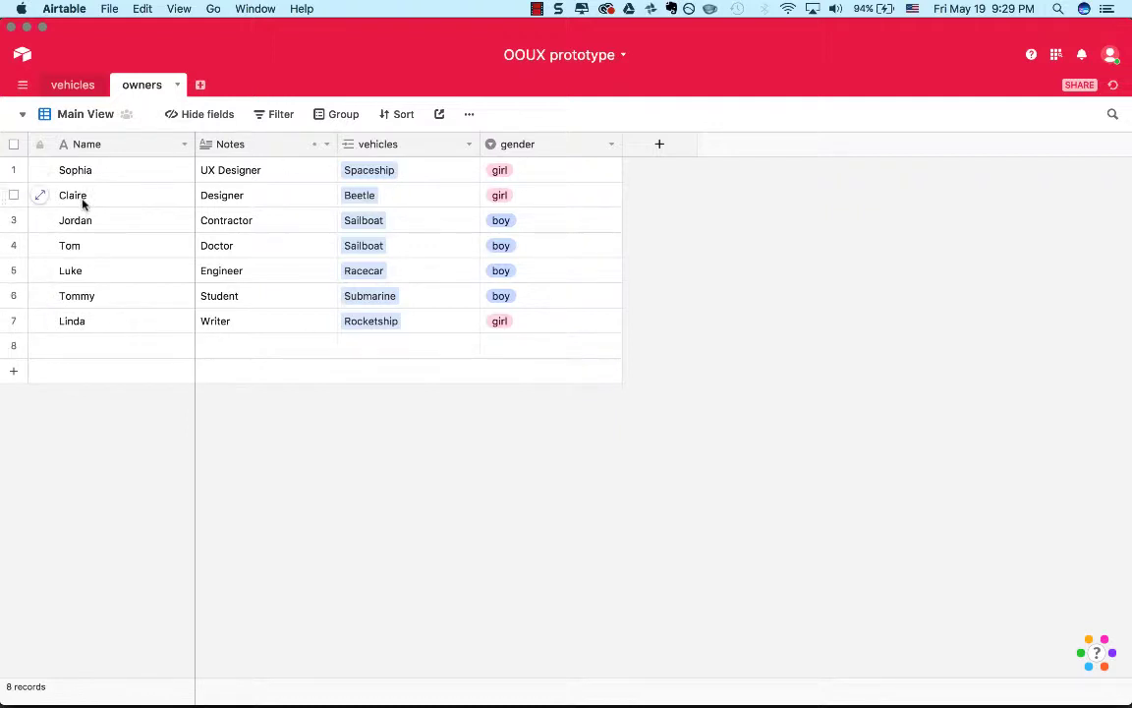
left_click(69, 89)
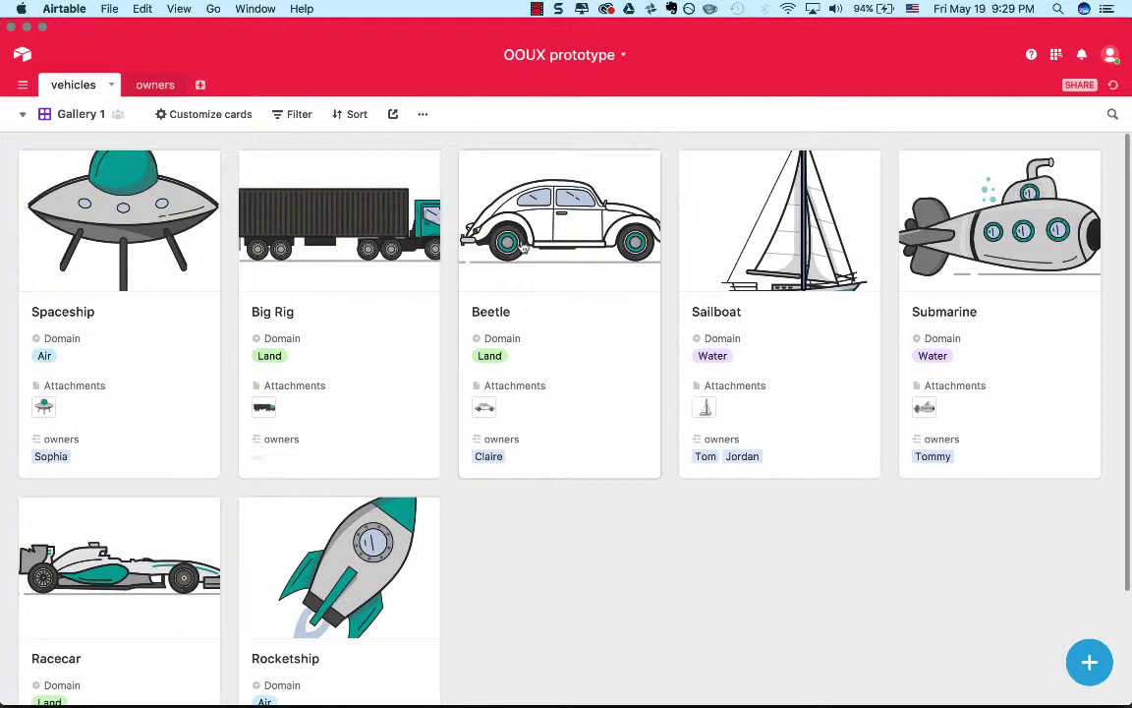
left_click(153, 86)
left_click(77, 86)
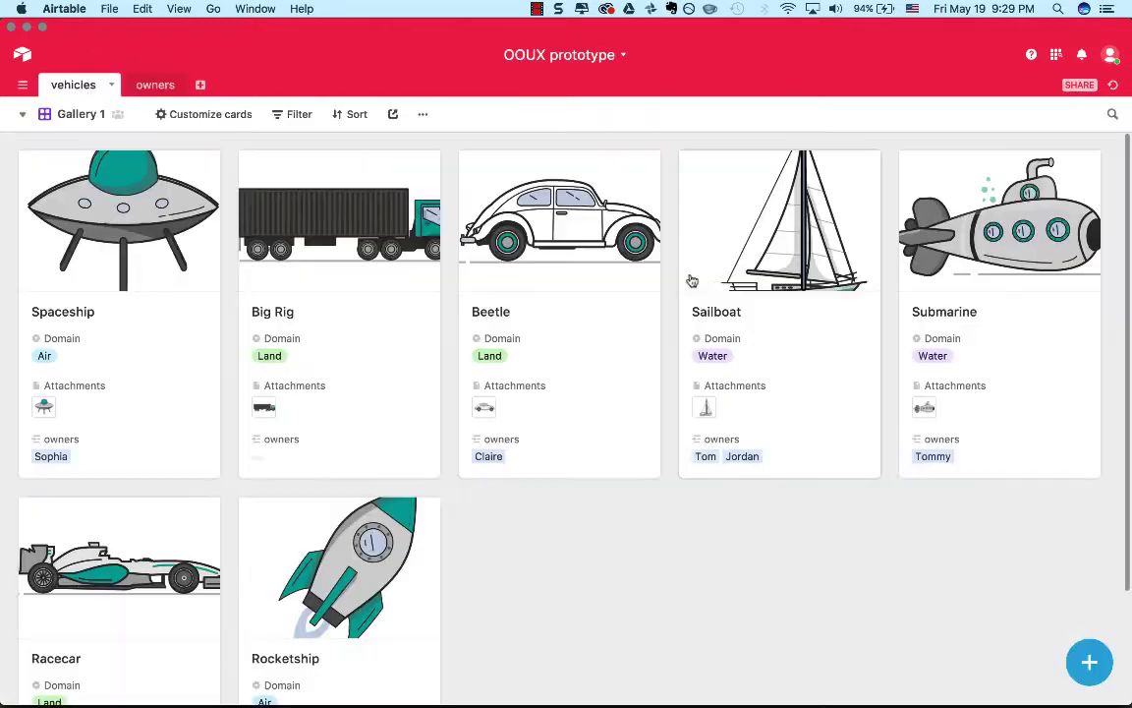
Remove the Contractor from the Sailboat record's linked owners and close the record.
left_click(691, 281)
scroll(413, 484, "down", 2)
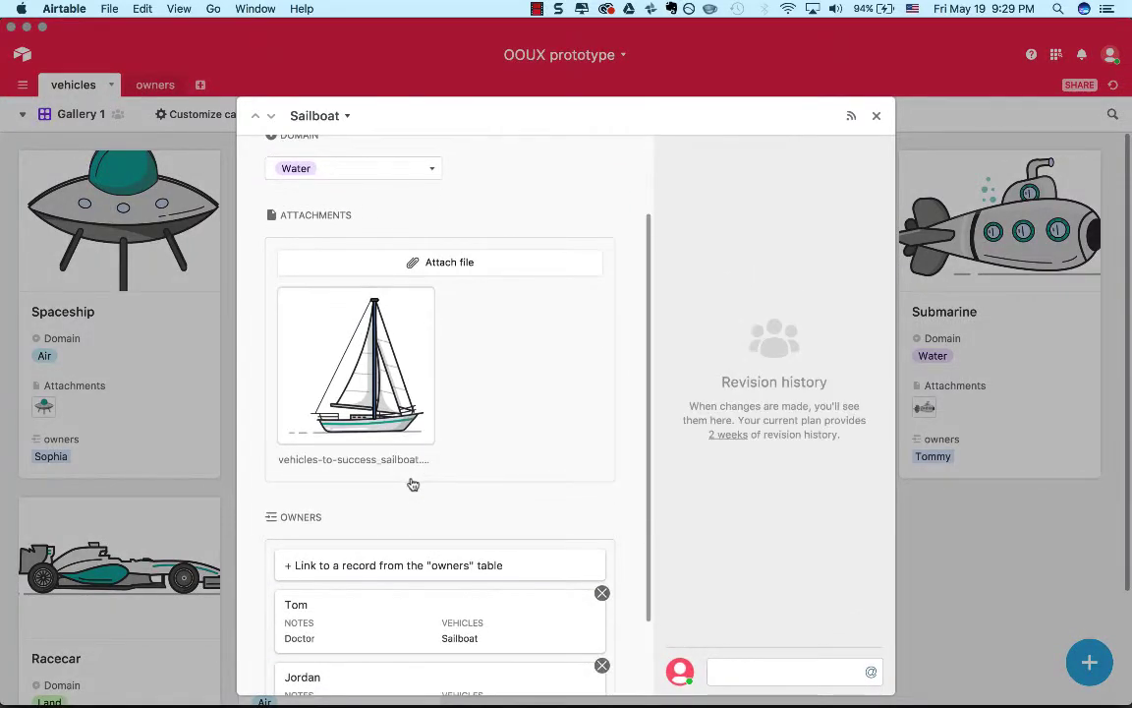
scroll(413, 484, "down", 2)
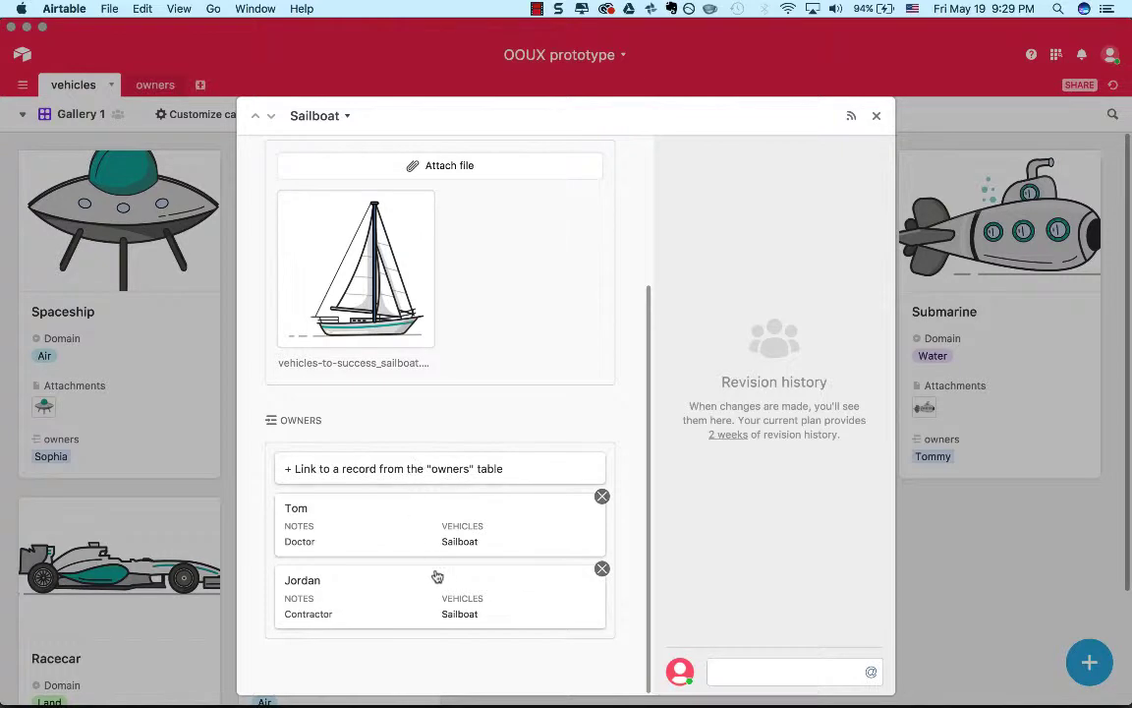
left_click(601, 569)
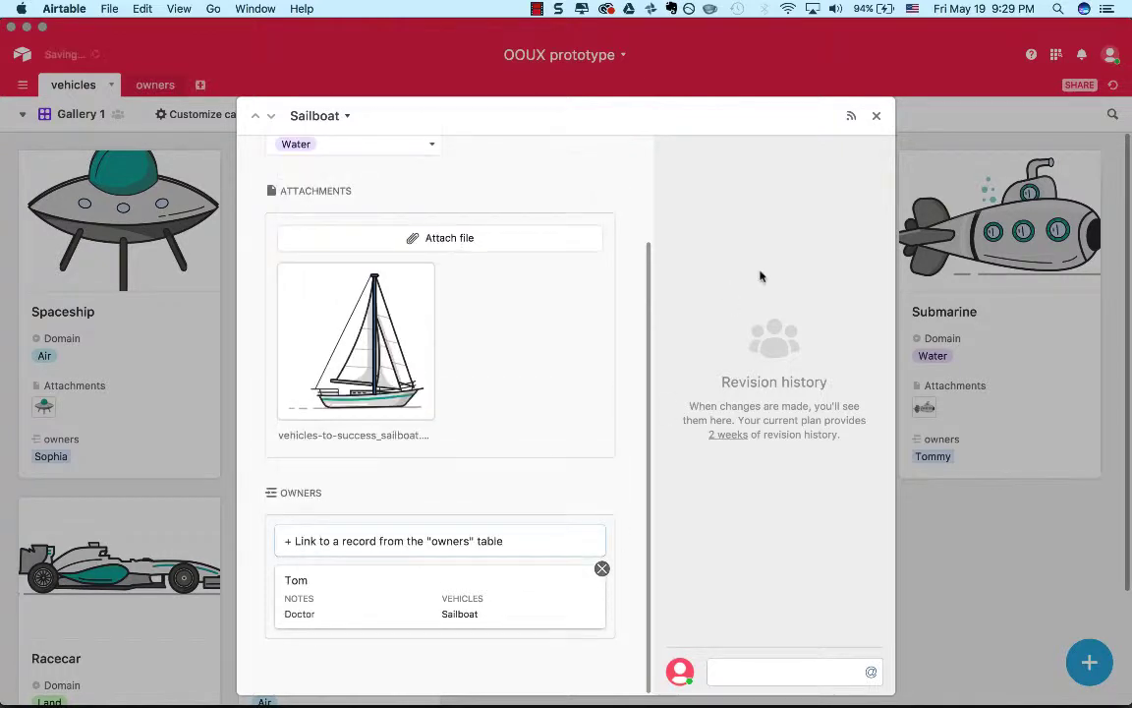
left_click(877, 116)
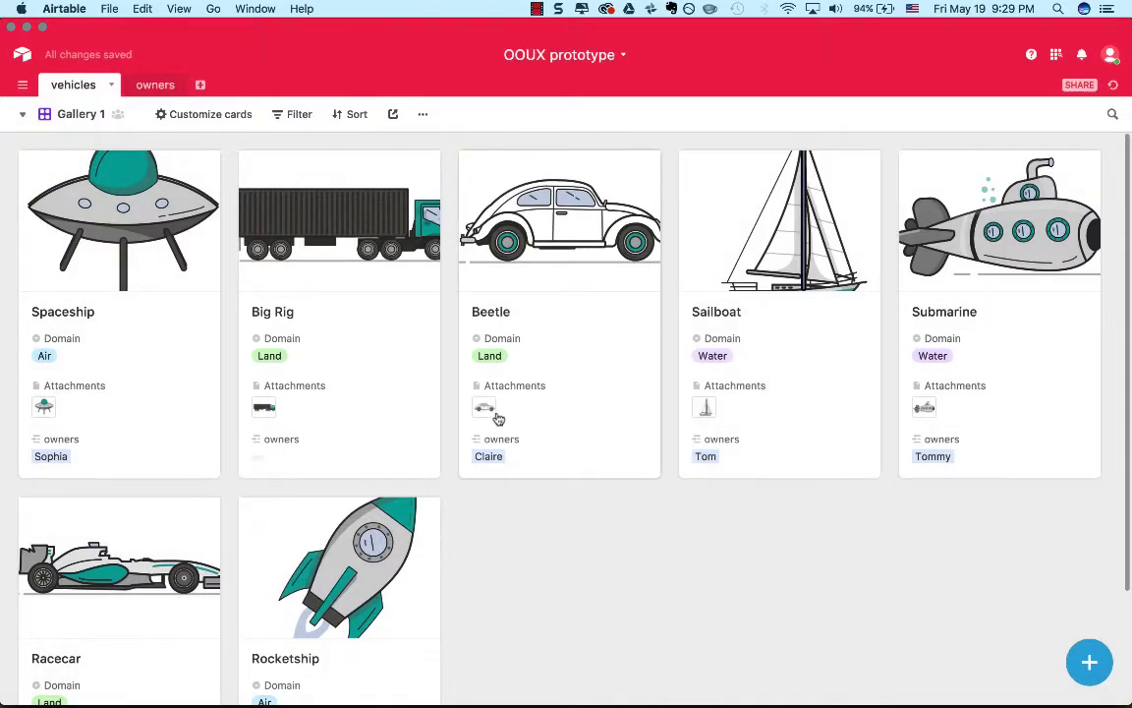
Browse the owner records that could be linked to the Big Rig record, and close it without linking any.
scroll(497, 419, "down", 2)
scroll(498, 418, "up", 2)
left_click(400, 250)
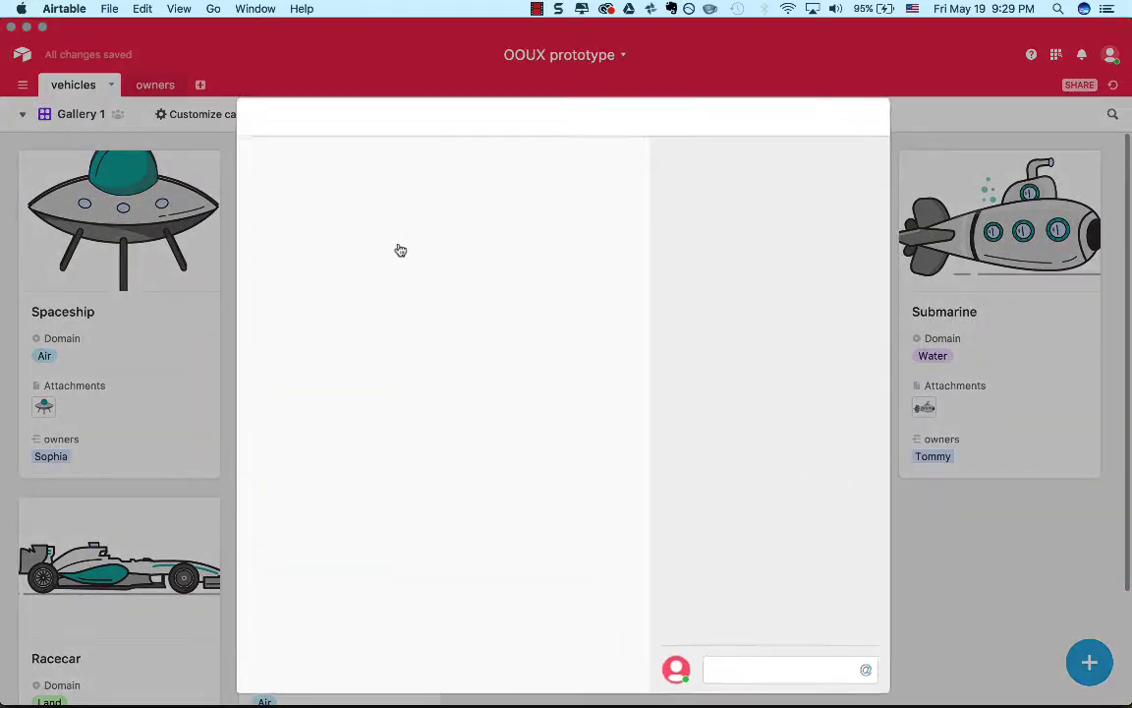
scroll(520, 562, "down", 1)
left_click(521, 617)
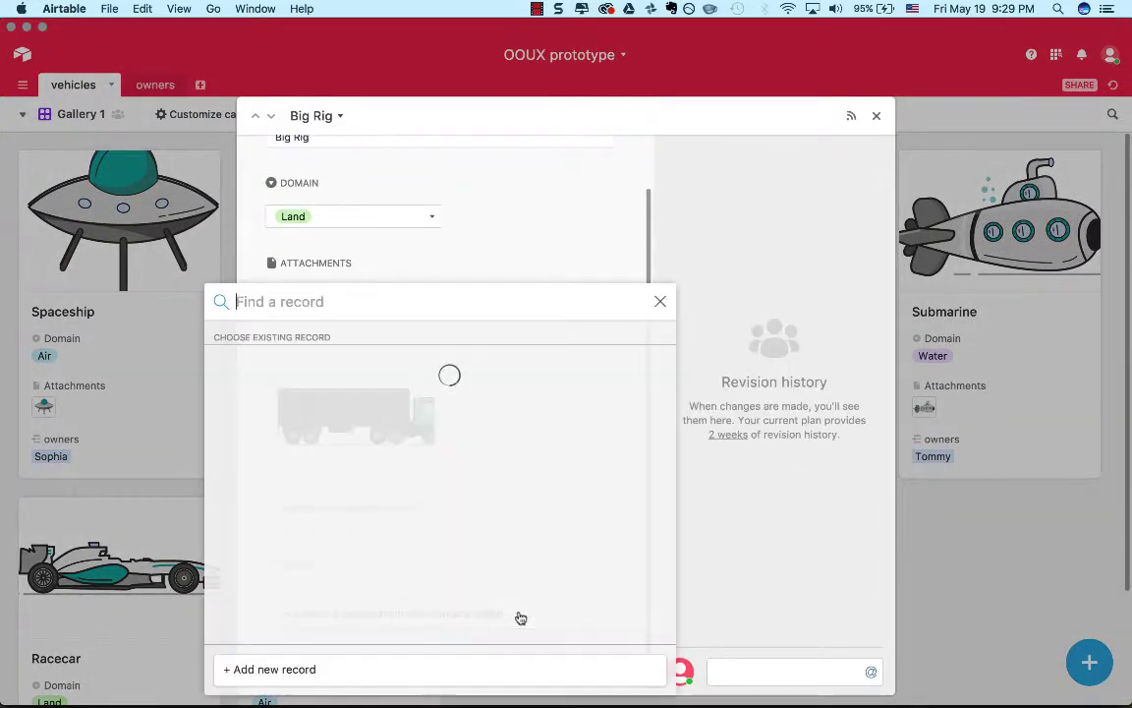
scroll(521, 617, "down", 2)
scroll(521, 617, "down", 2)
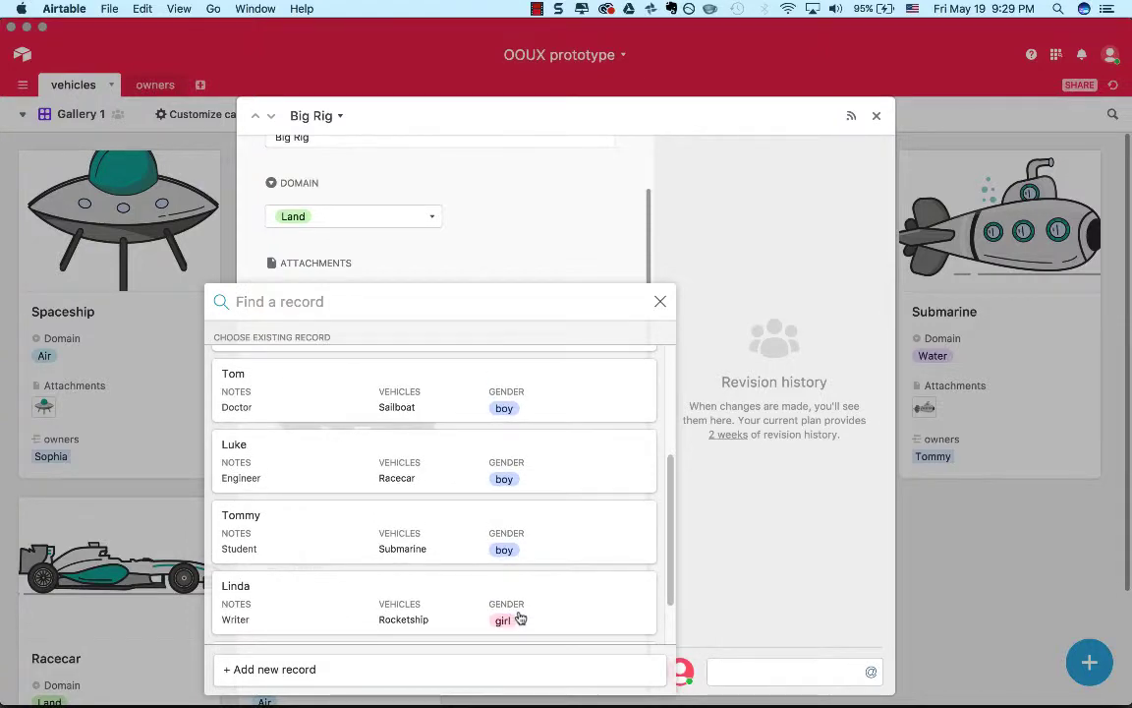
left_click(659, 301)
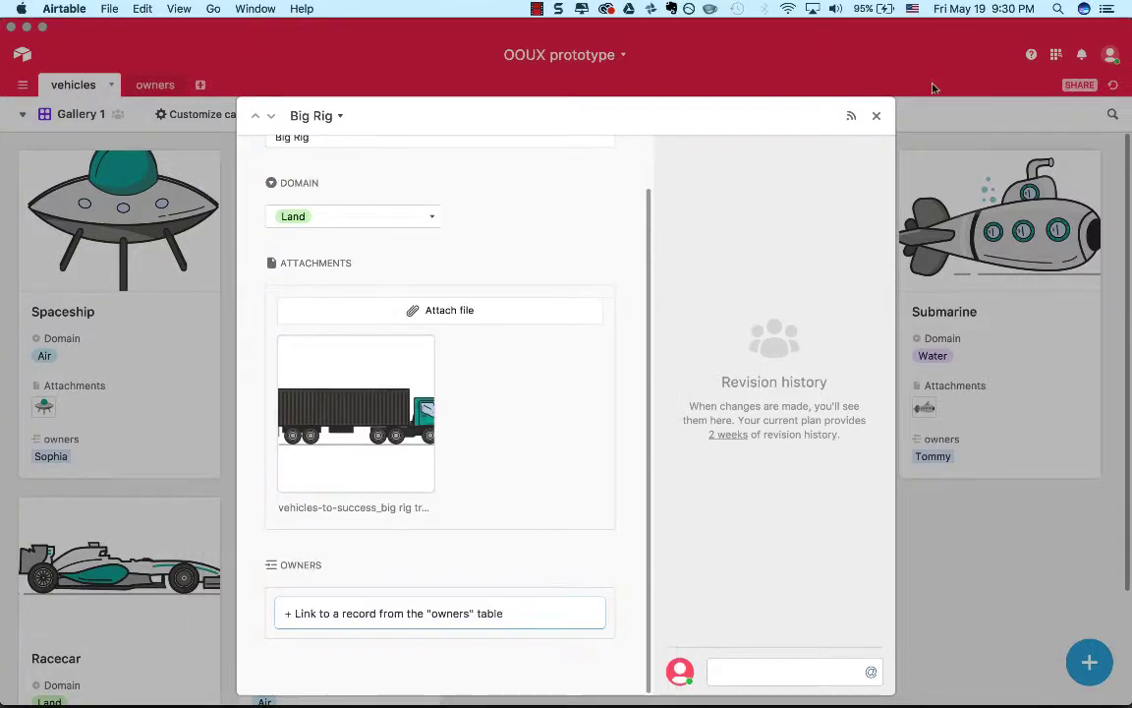
left_click(877, 118)
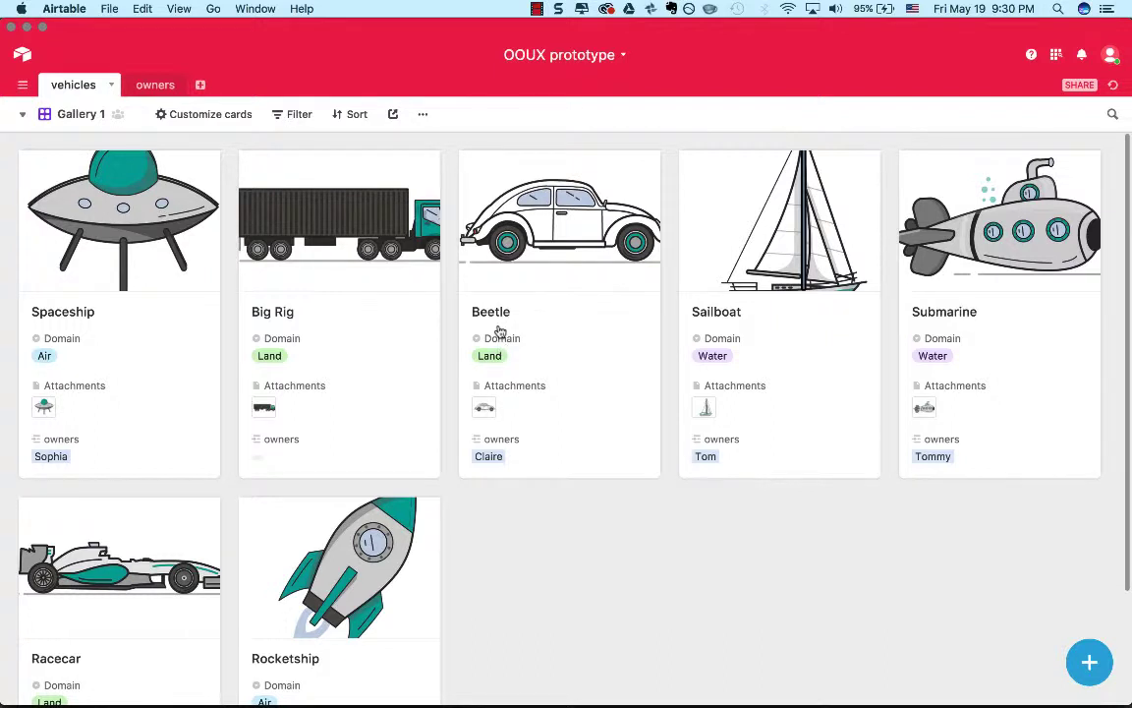
Link the Contractor's existing owner record to the Sailboat record again and close the record.
left_click(781, 417)
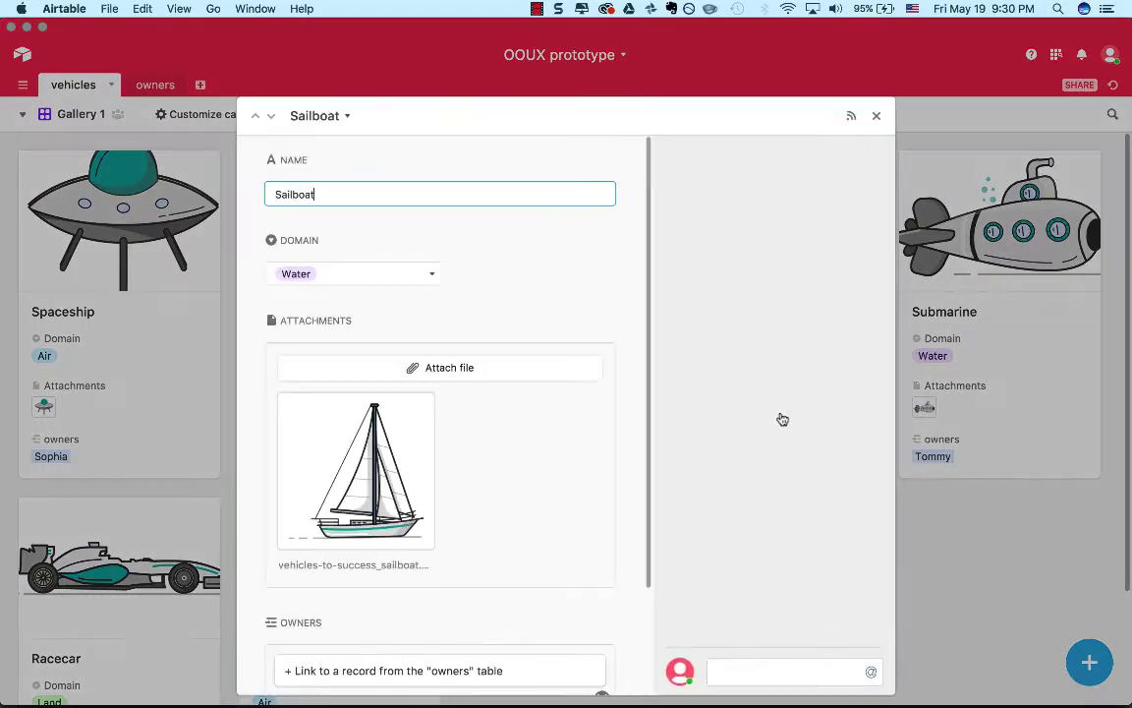
scroll(429, 460, "down", 3)
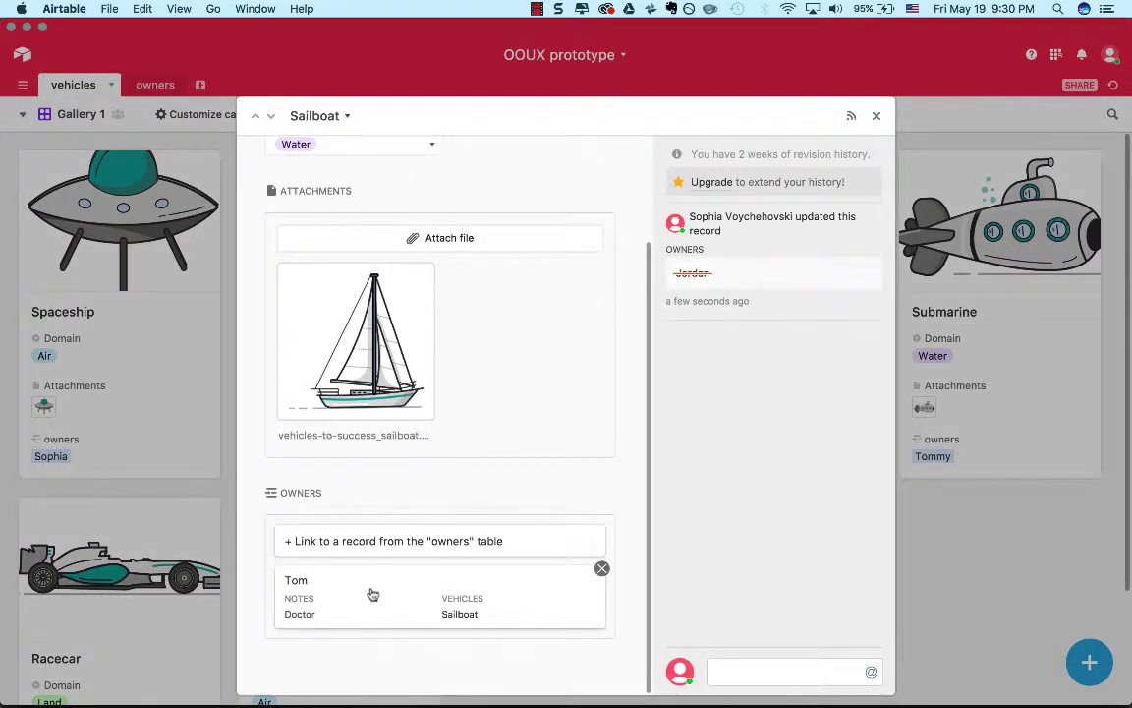
left_click(347, 538)
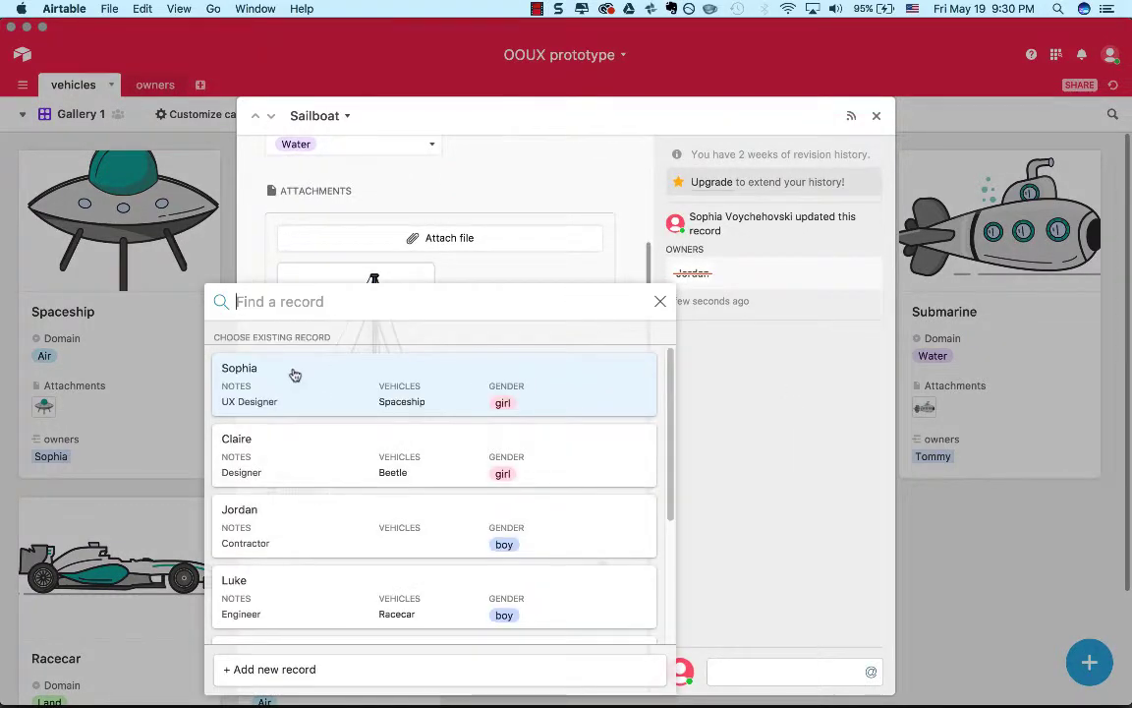
type("jorda")
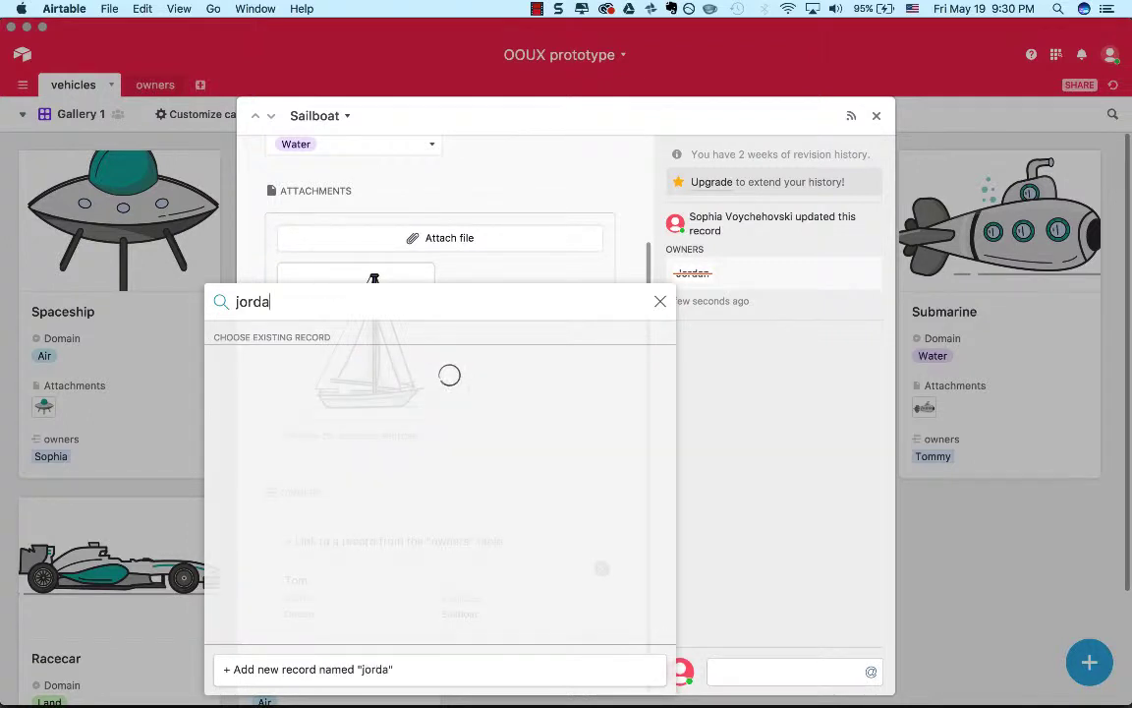
left_click(288, 411)
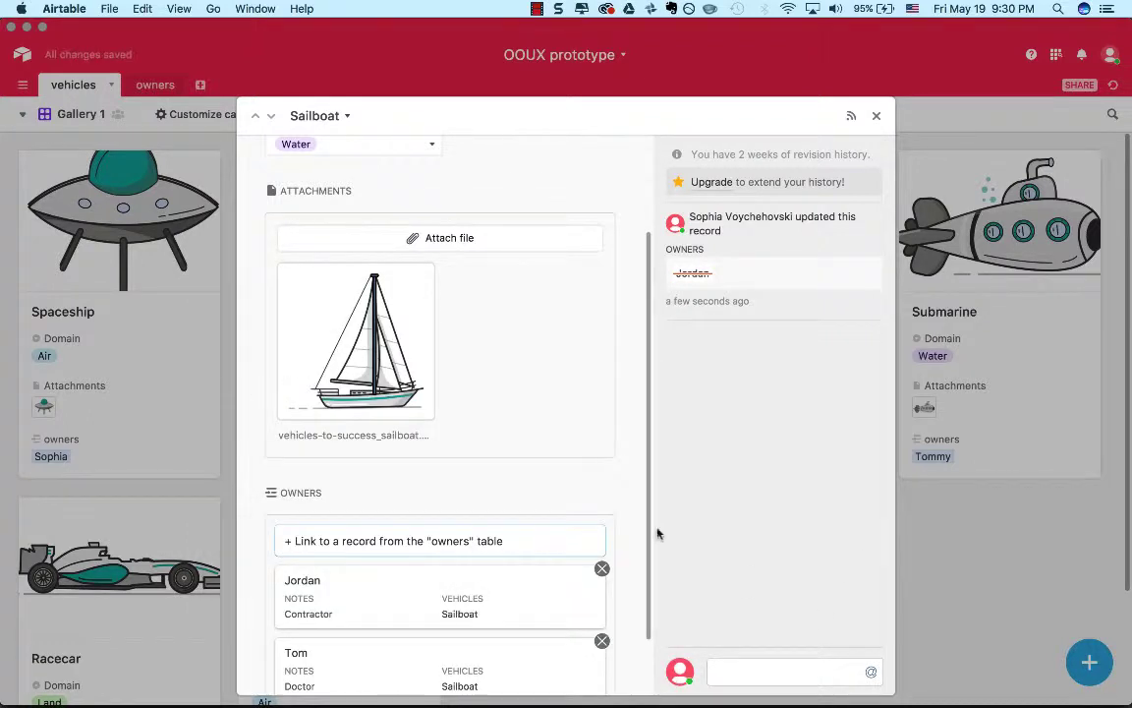
scroll(605, 483, "down", 2)
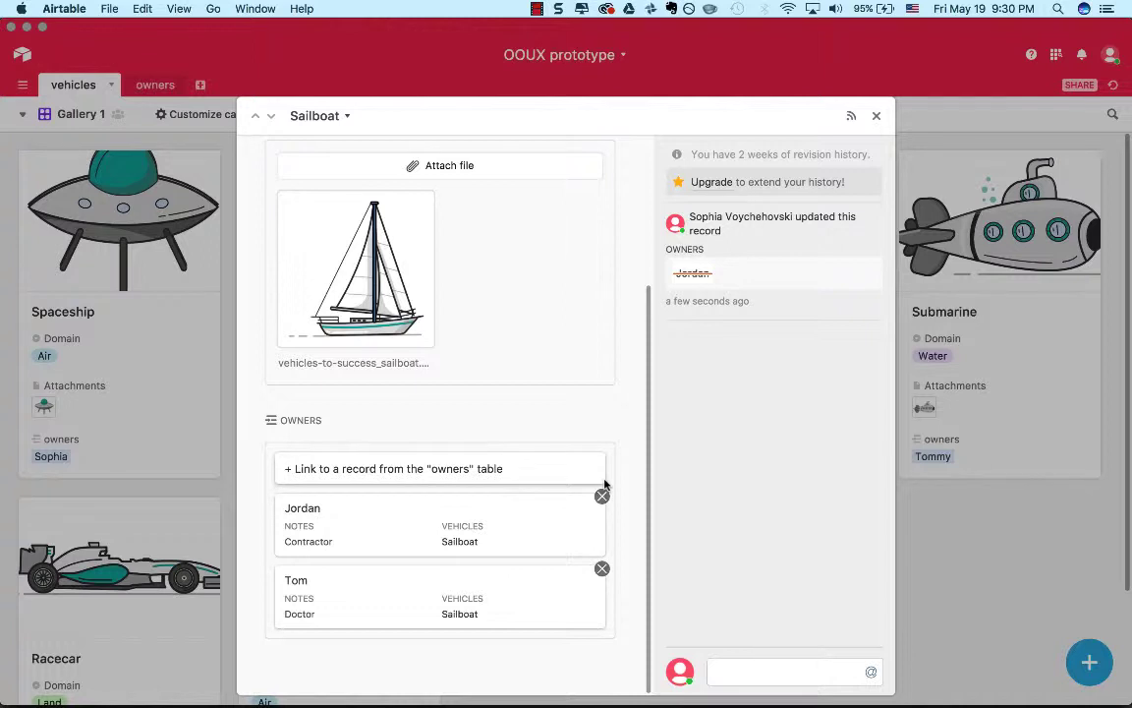
left_click(877, 117)
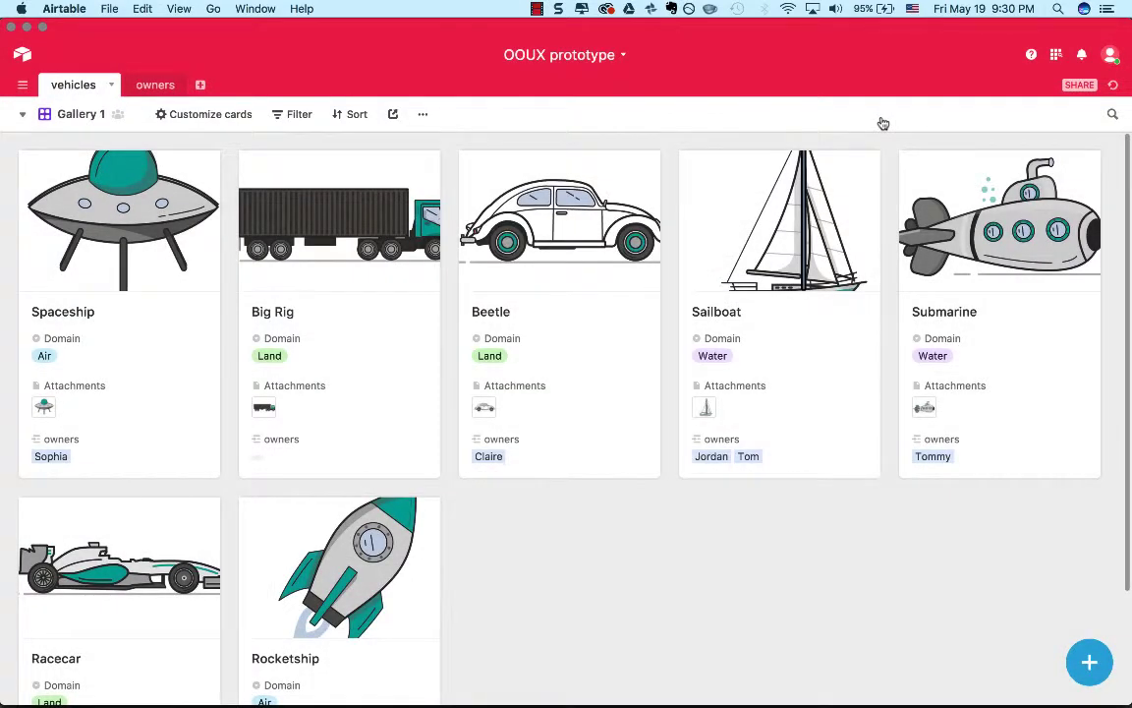
Open the owners table, check the linked vehicle of the UX Designer and add a Gallery view.
left_click(155, 86)
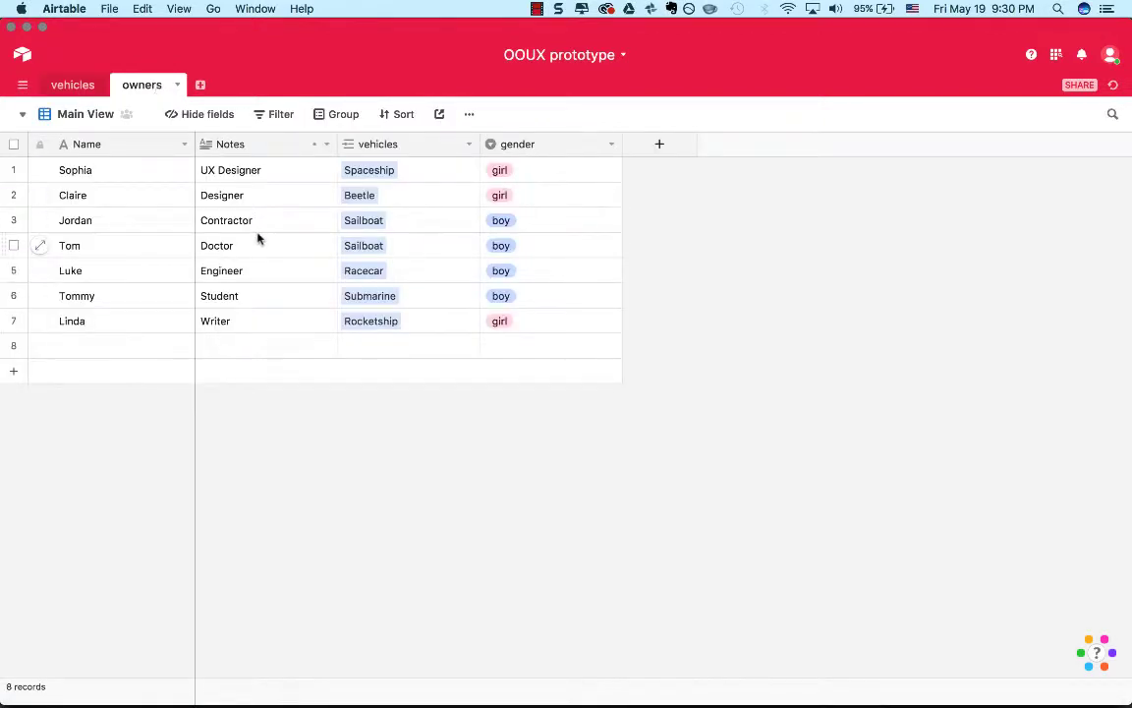
left_click(410, 173)
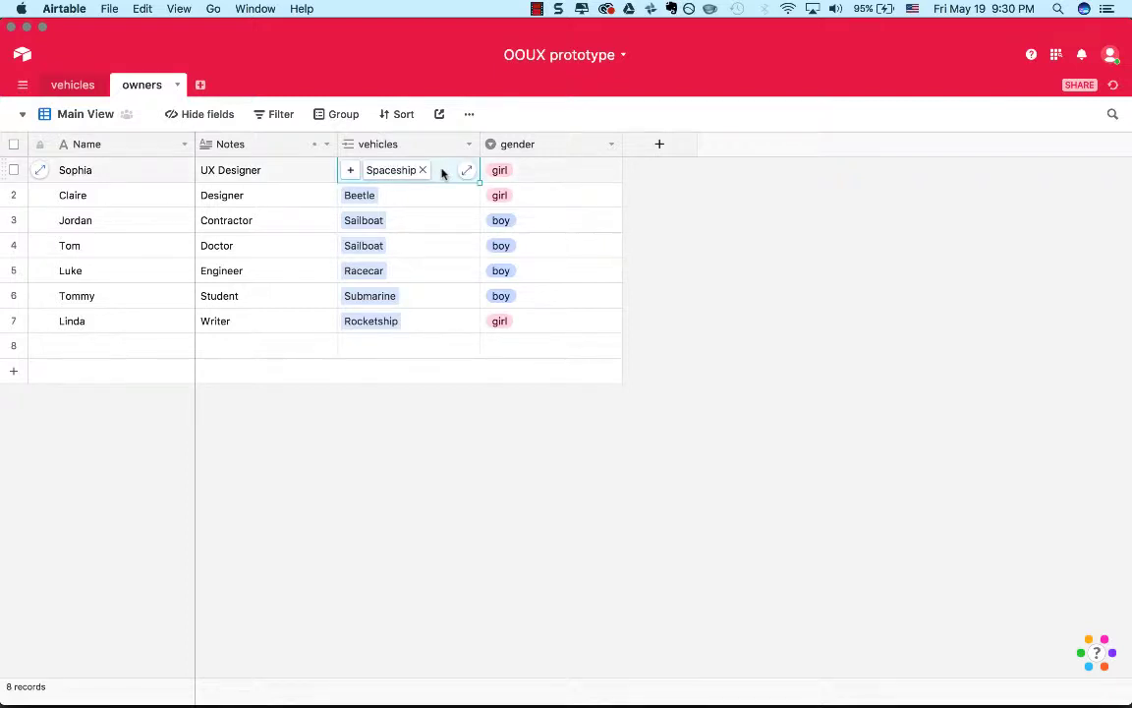
left_click(637, 313)
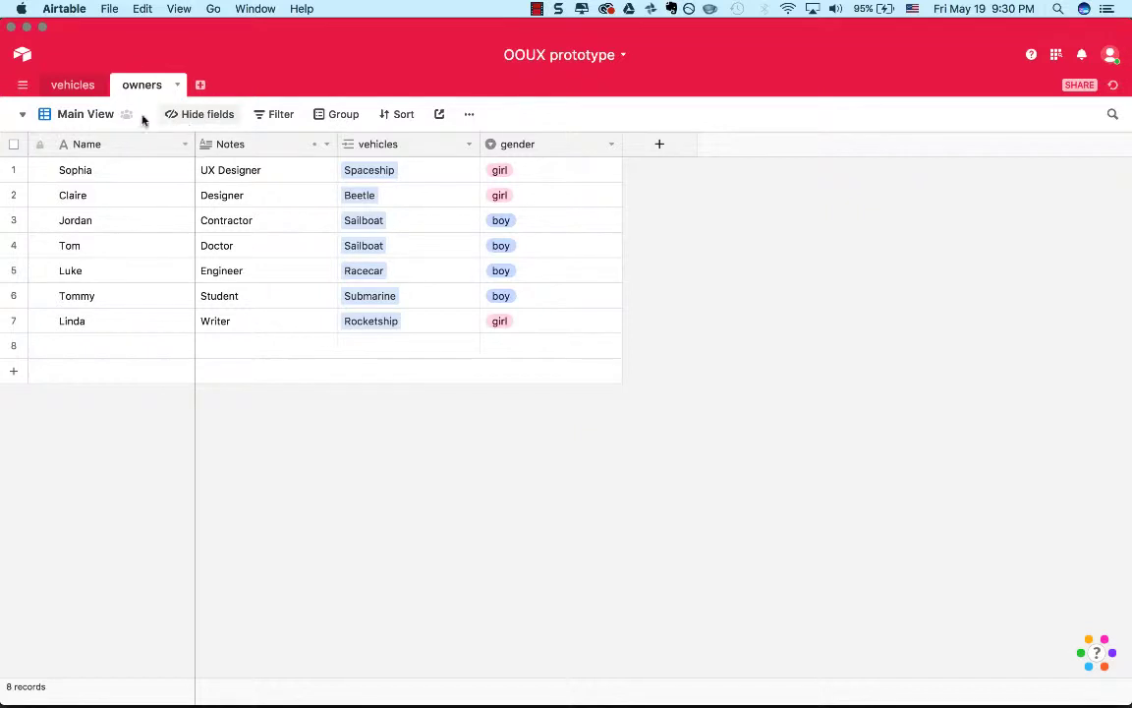
left_click(94, 119)
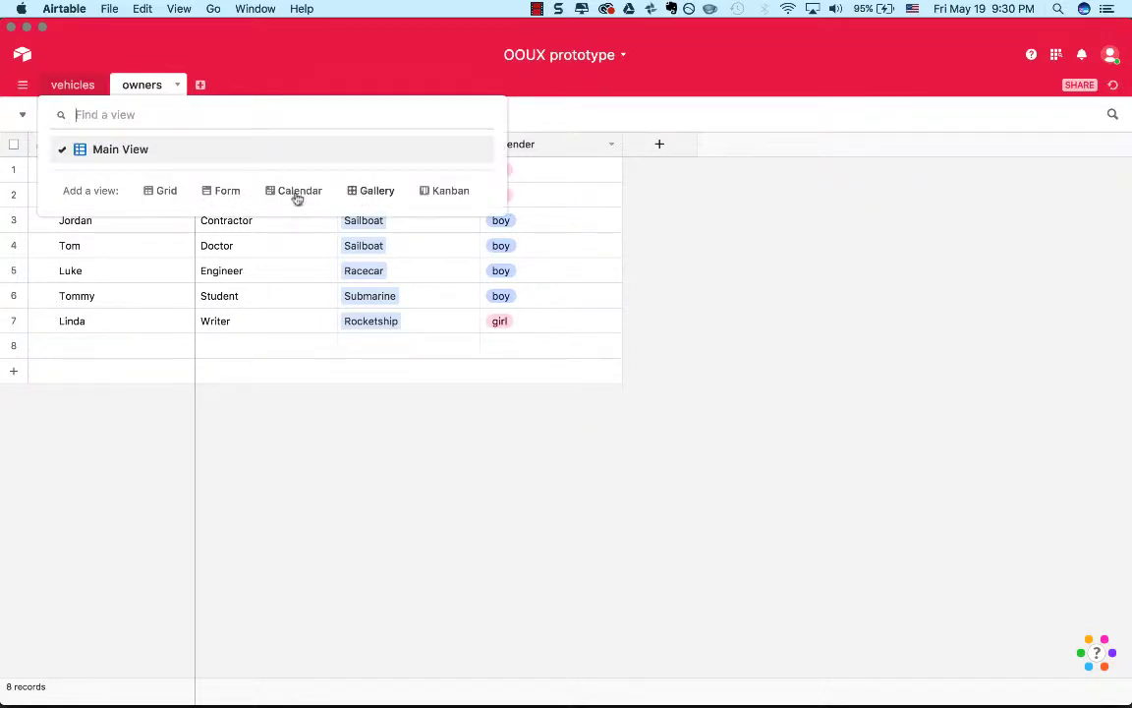
left_click(366, 193)
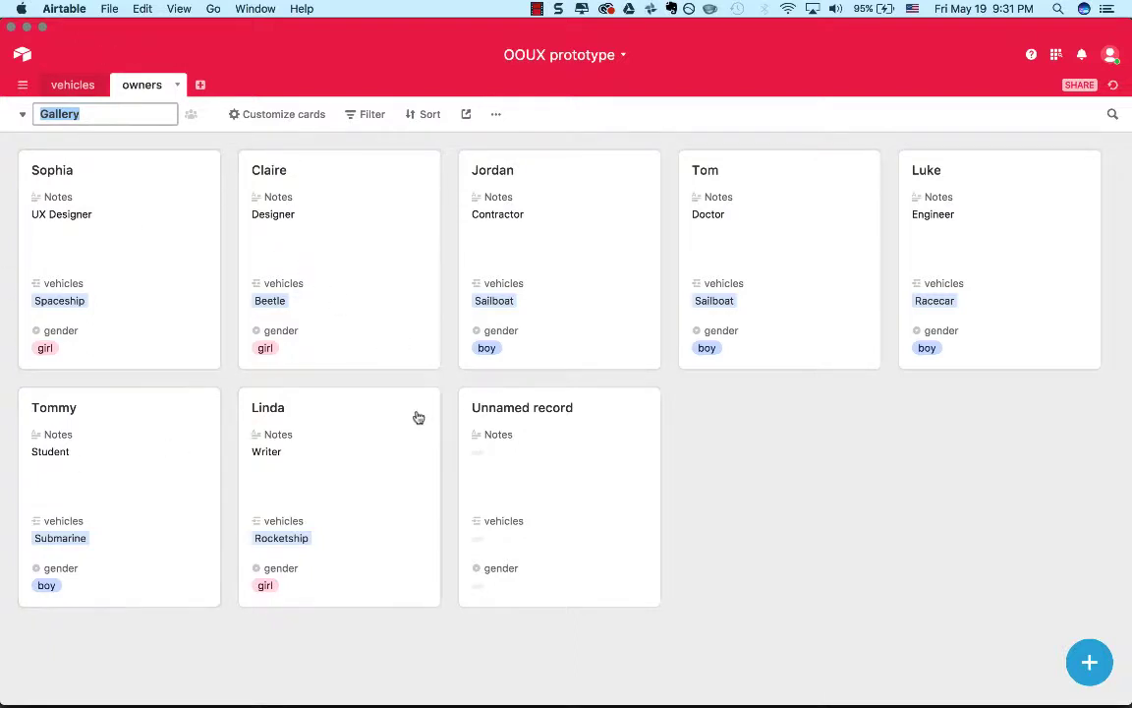
Fill in the unnamed owner record with the owner's name and the note "Landscape Architect".
left_click(571, 470)
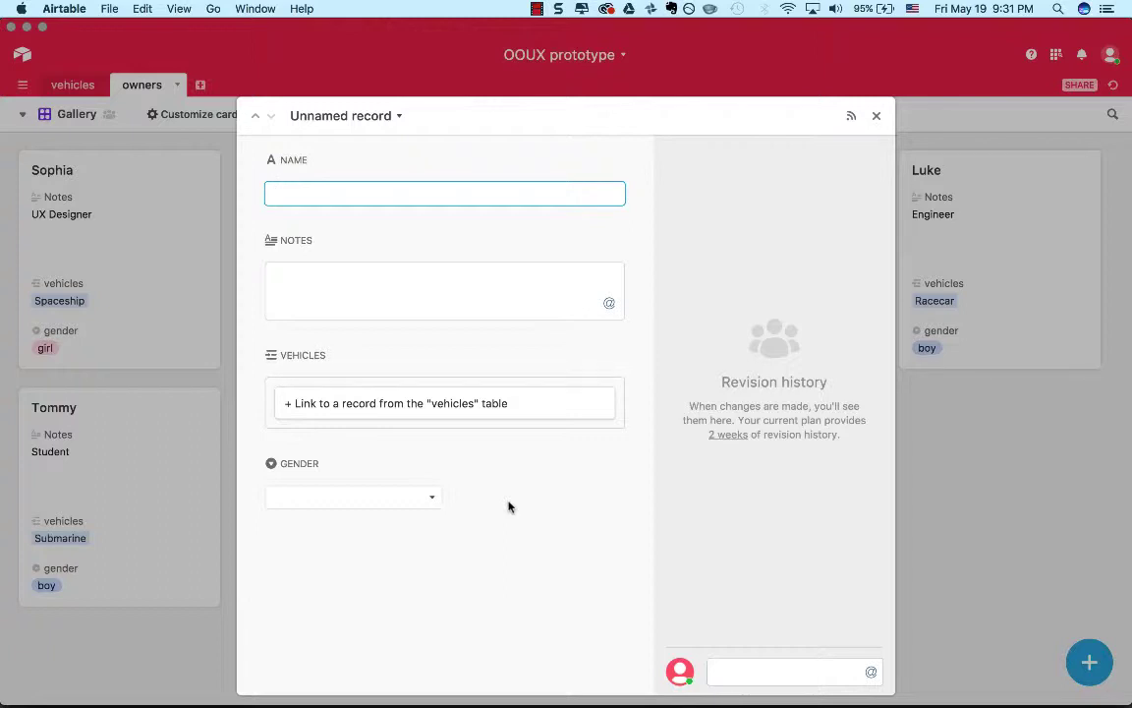
type("Diane")
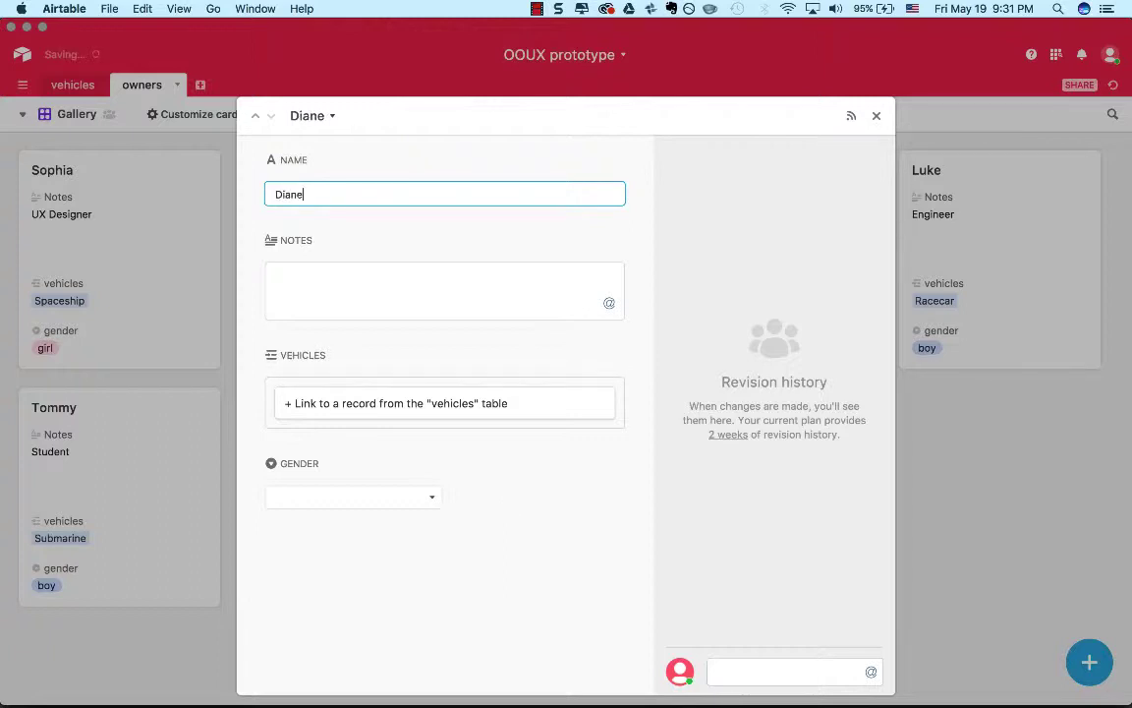
key("Tab")
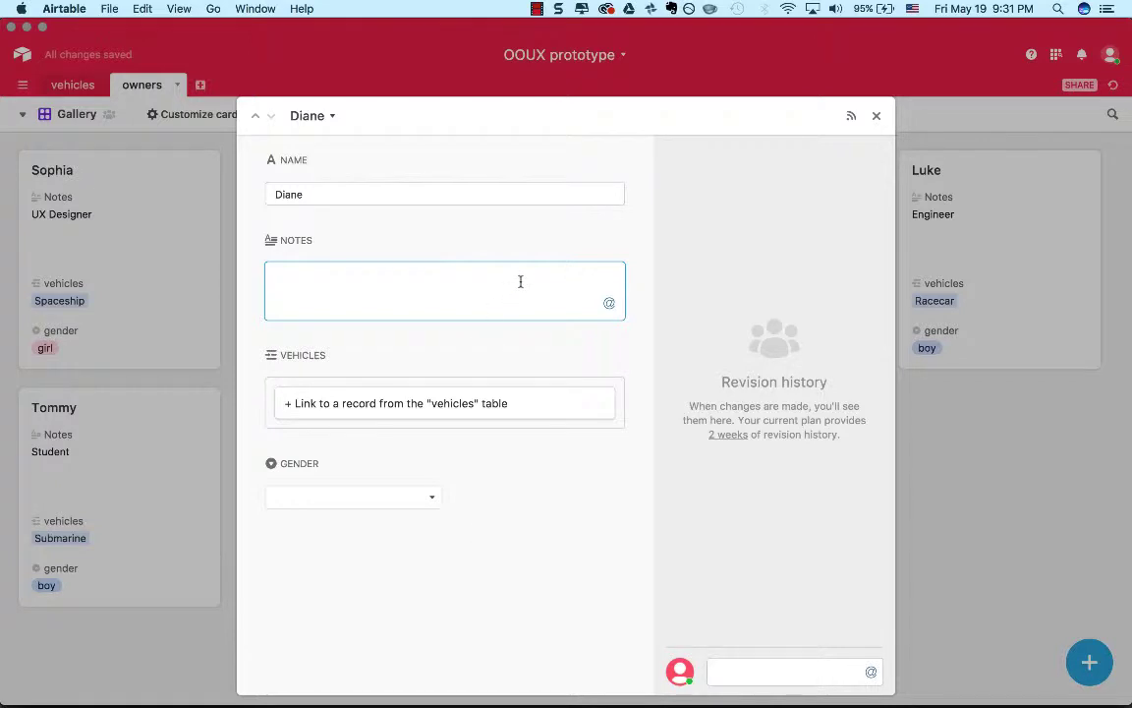
type("Landscape Architext")
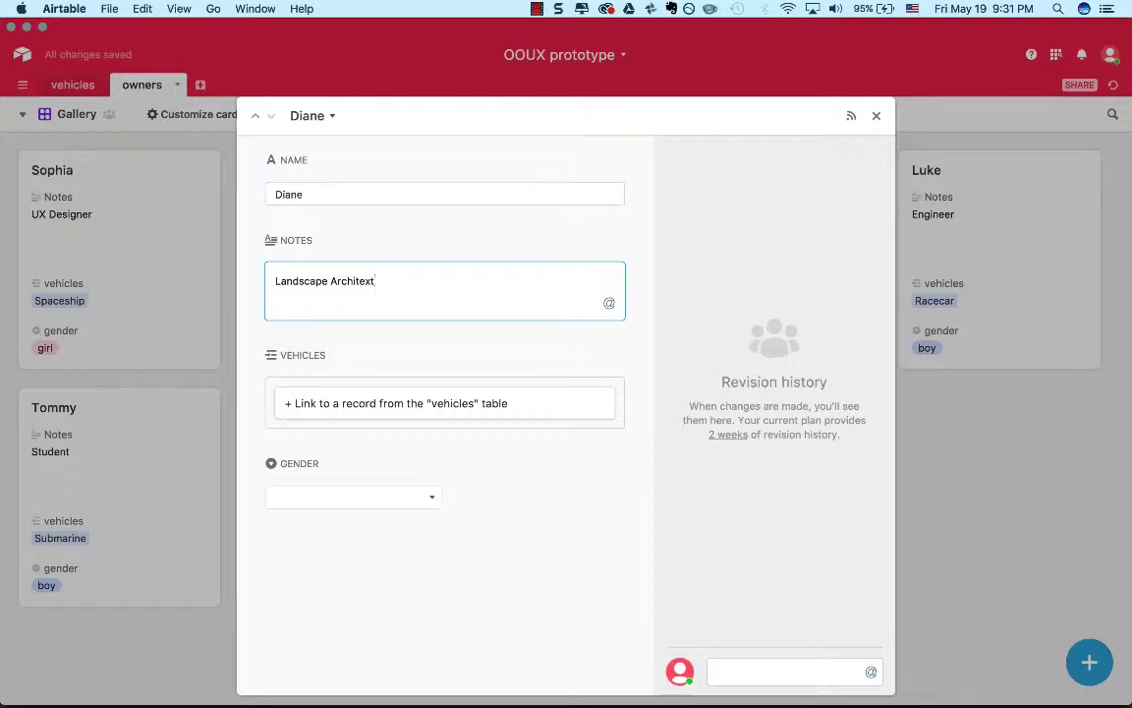
key("BackSpace")
type("t")
Link the Big Rig vehicle to the Landscape Architect's record, set the gender to girl and close the record.
left_click(521, 412)
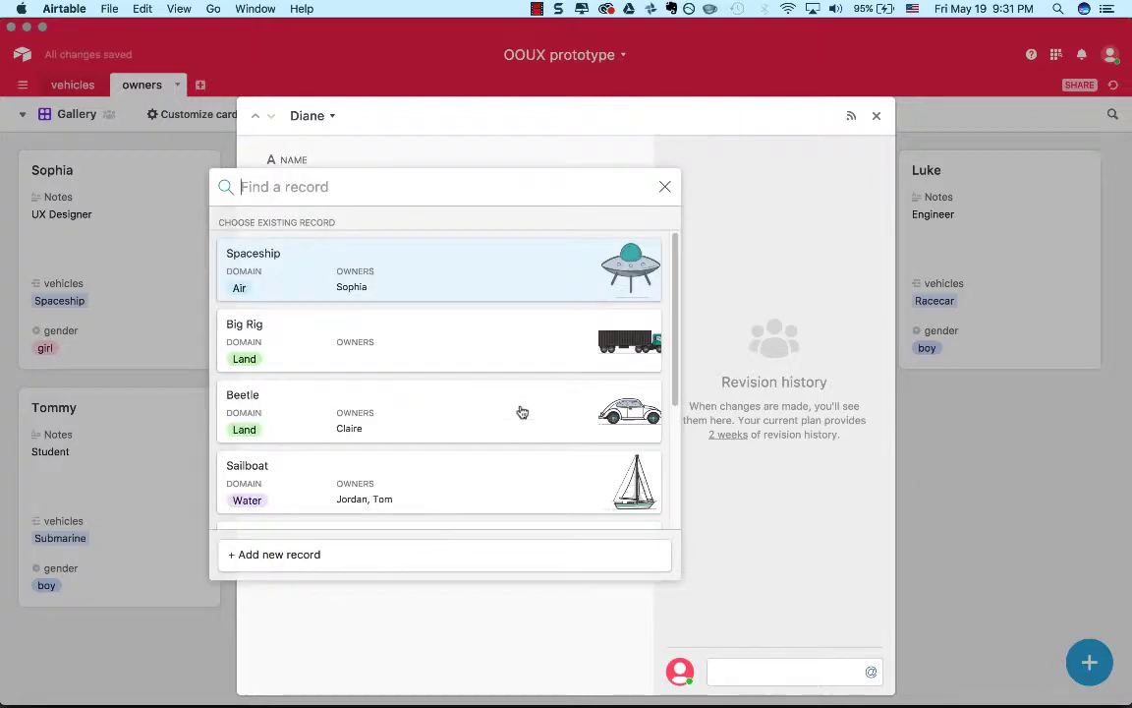
scroll(522, 412, "down", 2)
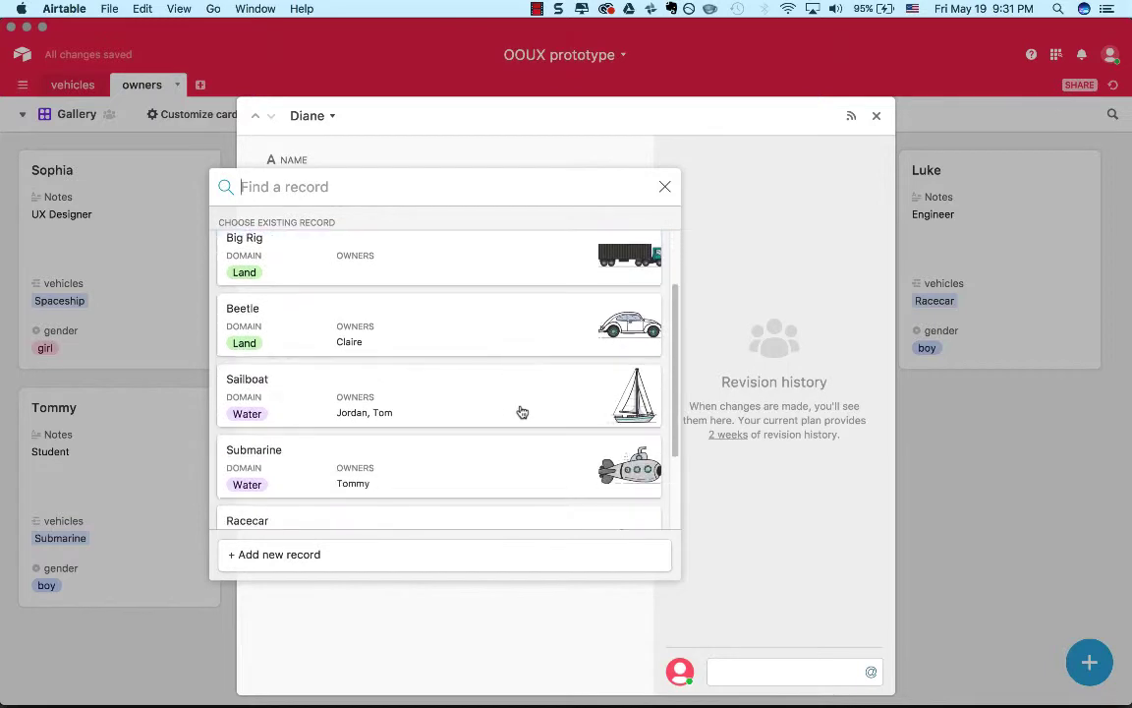
scroll(522, 412, "up", 2)
scroll(522, 412, "down", 3)
scroll(522, 412, "up", 3)
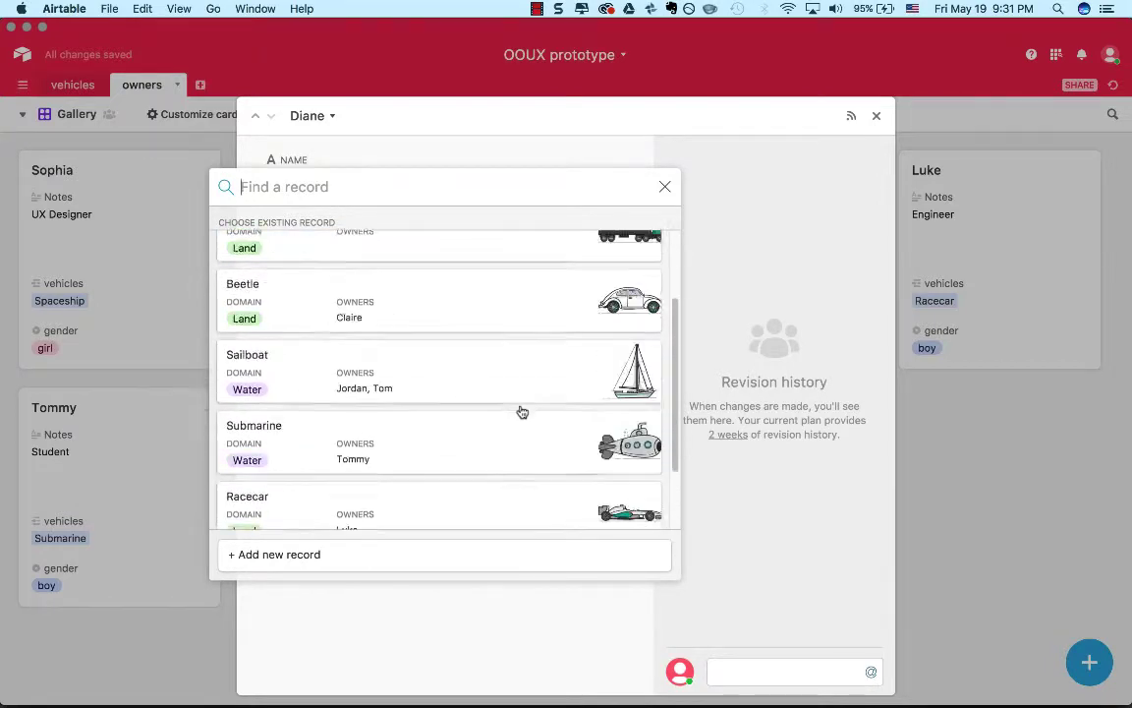
left_click(574, 334)
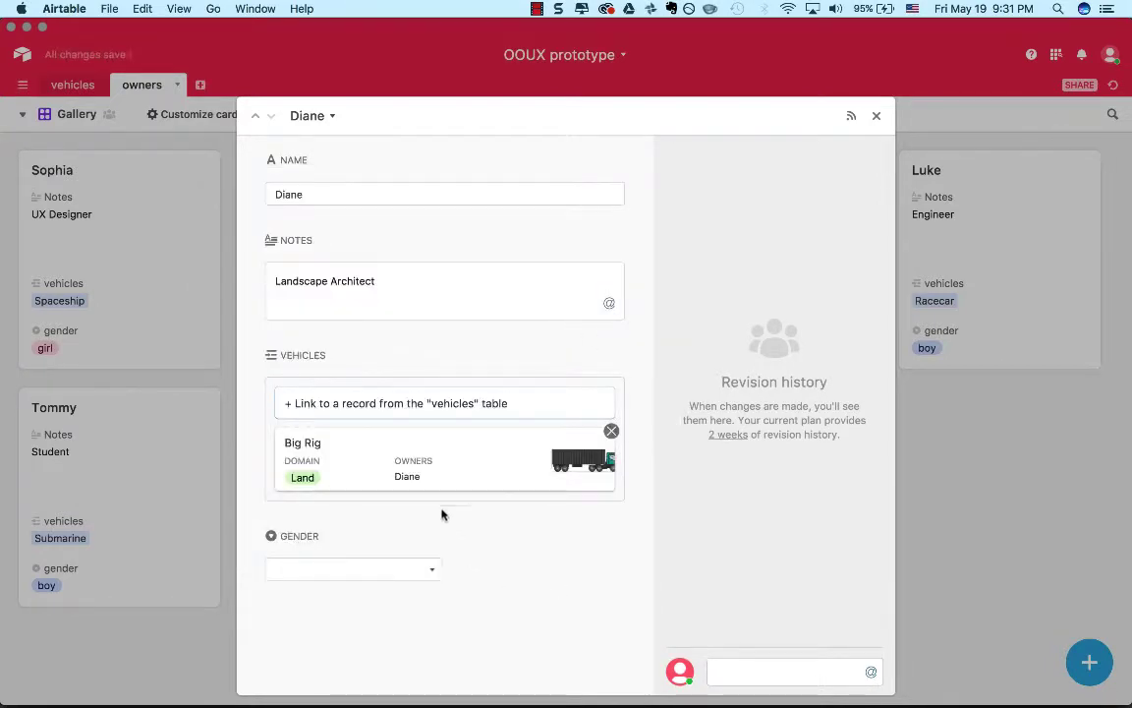
left_click(393, 574)
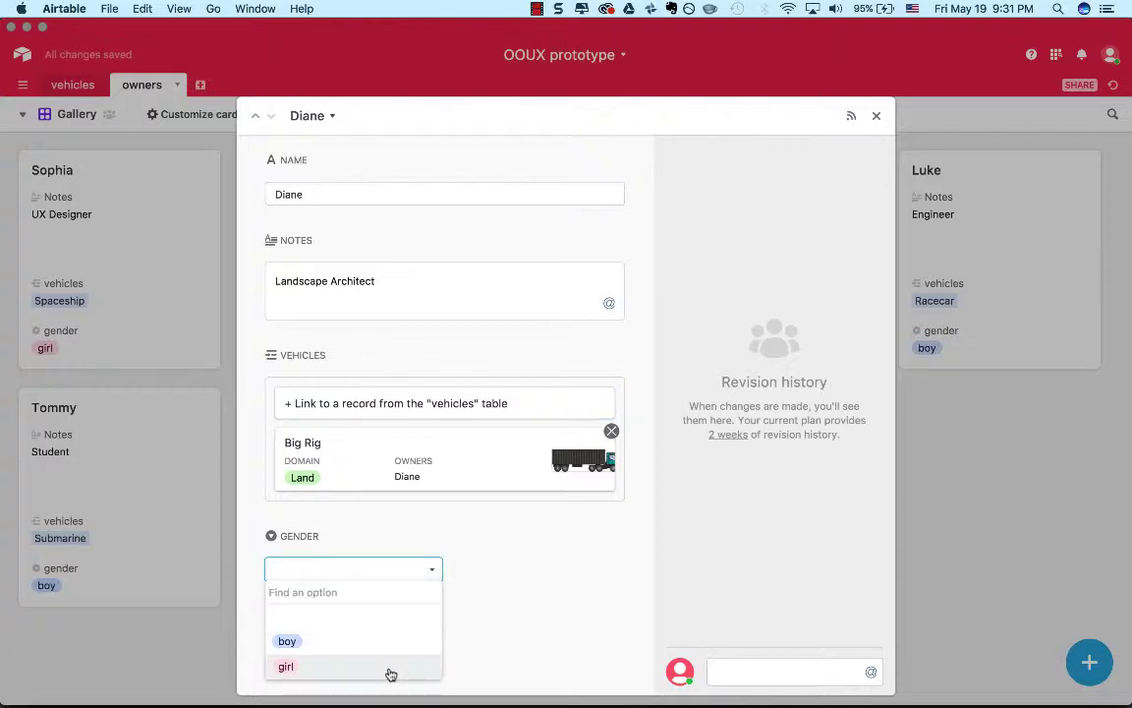
left_click(392, 675)
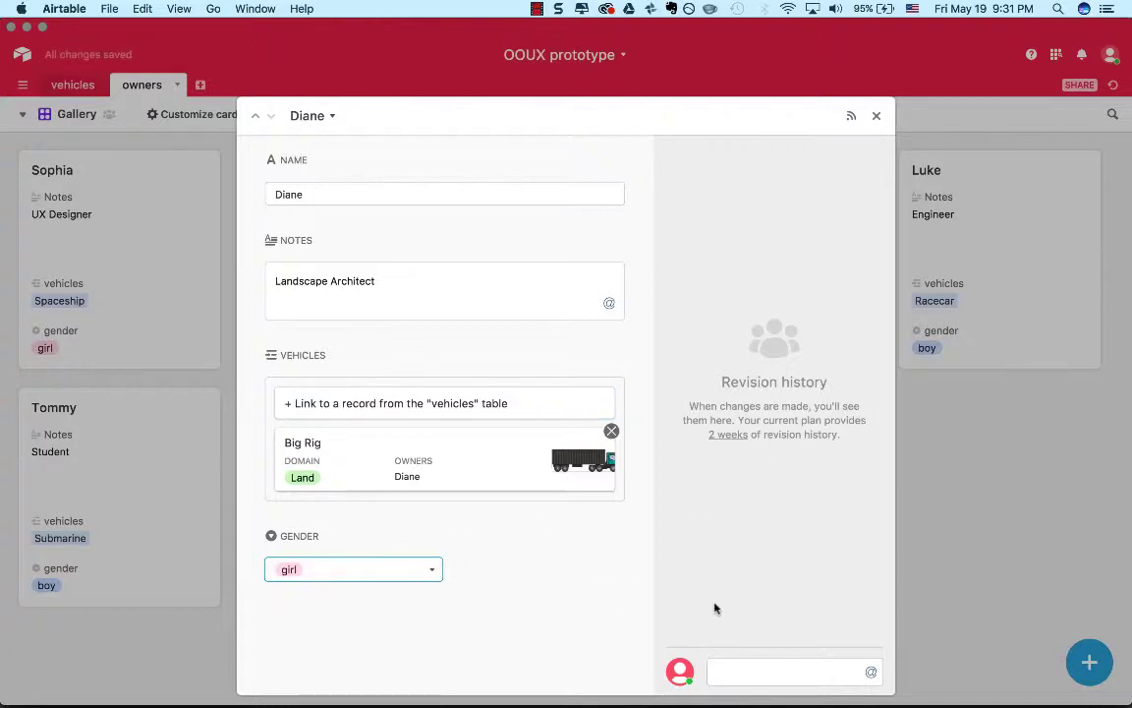
left_click(877, 116)
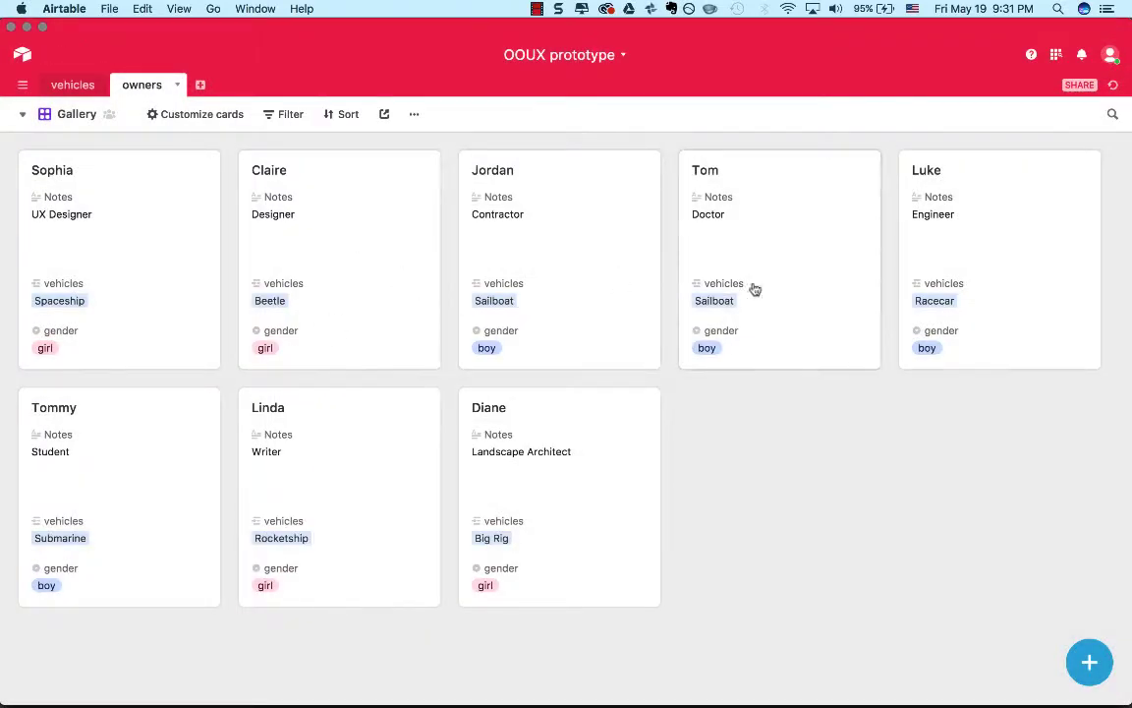
Open the Engineer's owner record, check its linked vehicle and gender field, and close it.
left_click(963, 341)
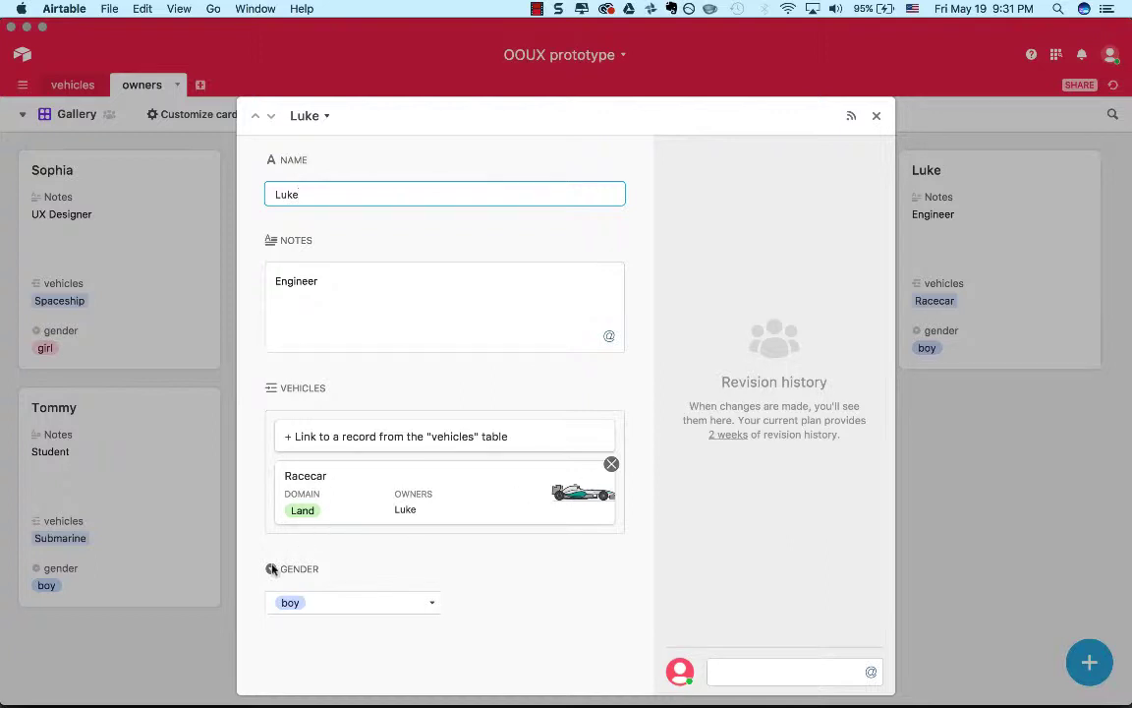
left_click(389, 559)
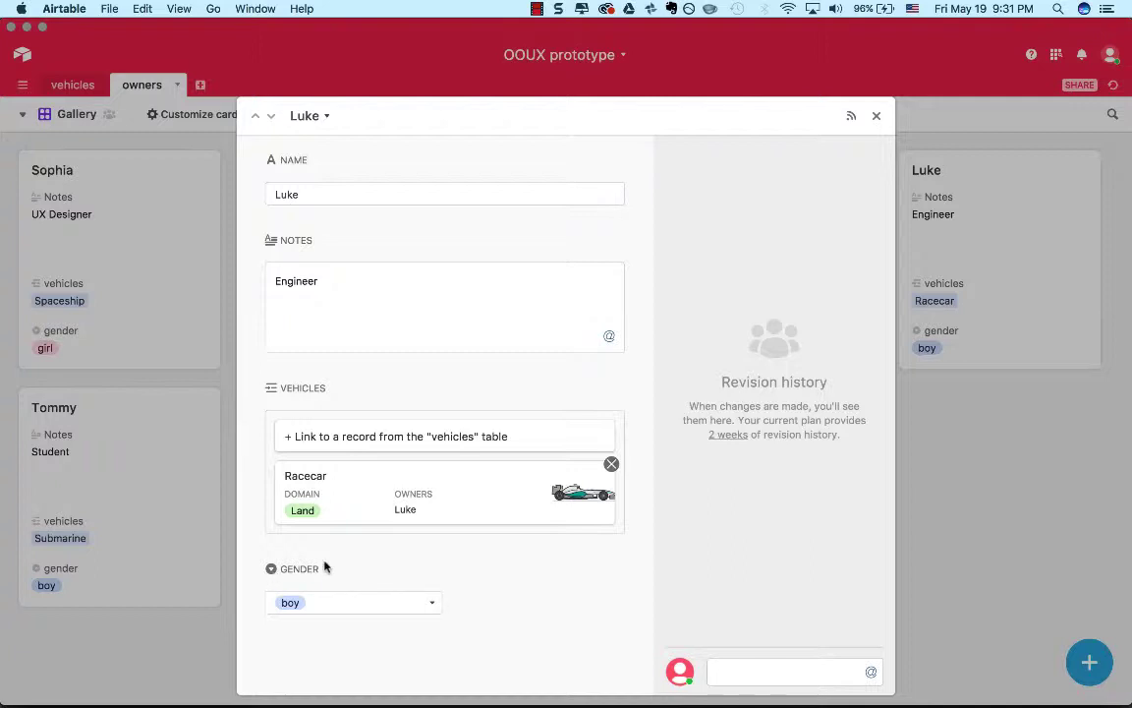
left_click(878, 117)
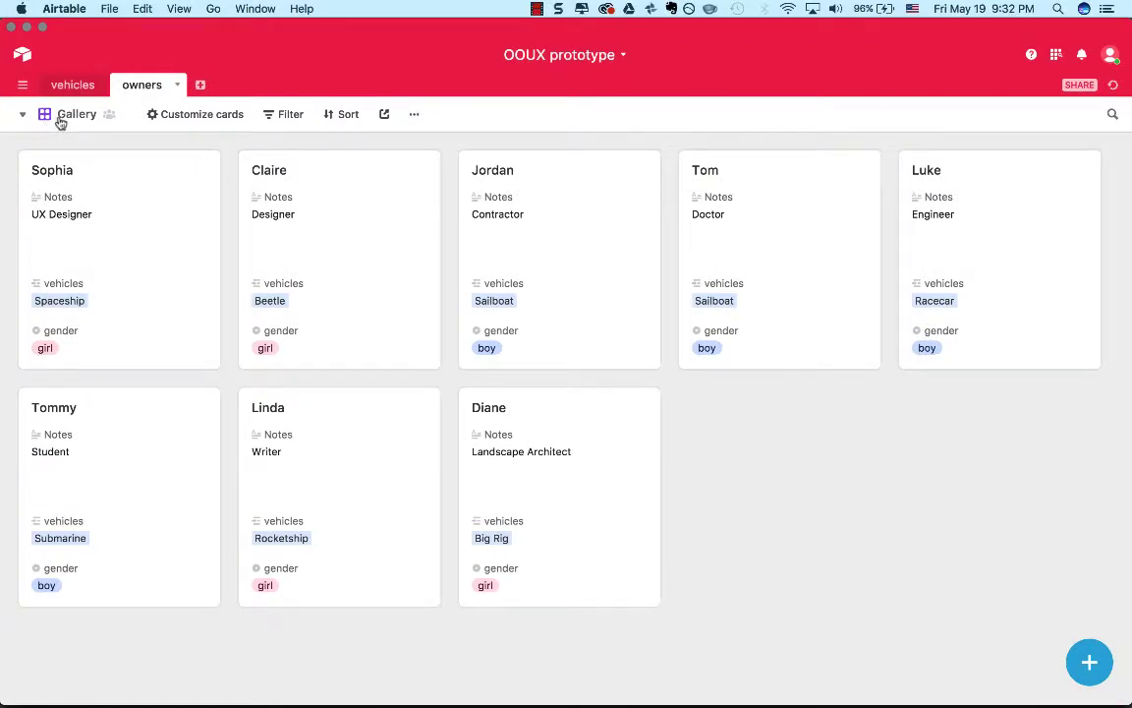
Add a new Grid view to the owners table and check the gender field's options there.
left_click(22, 115)
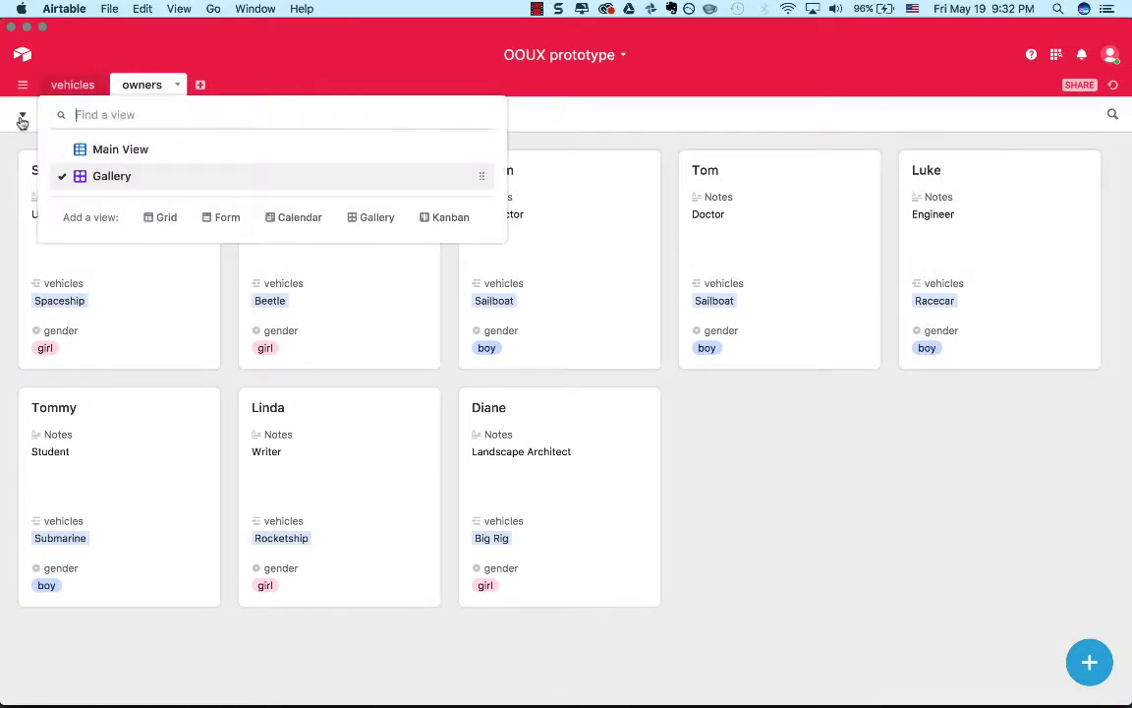
left_click(150, 221)
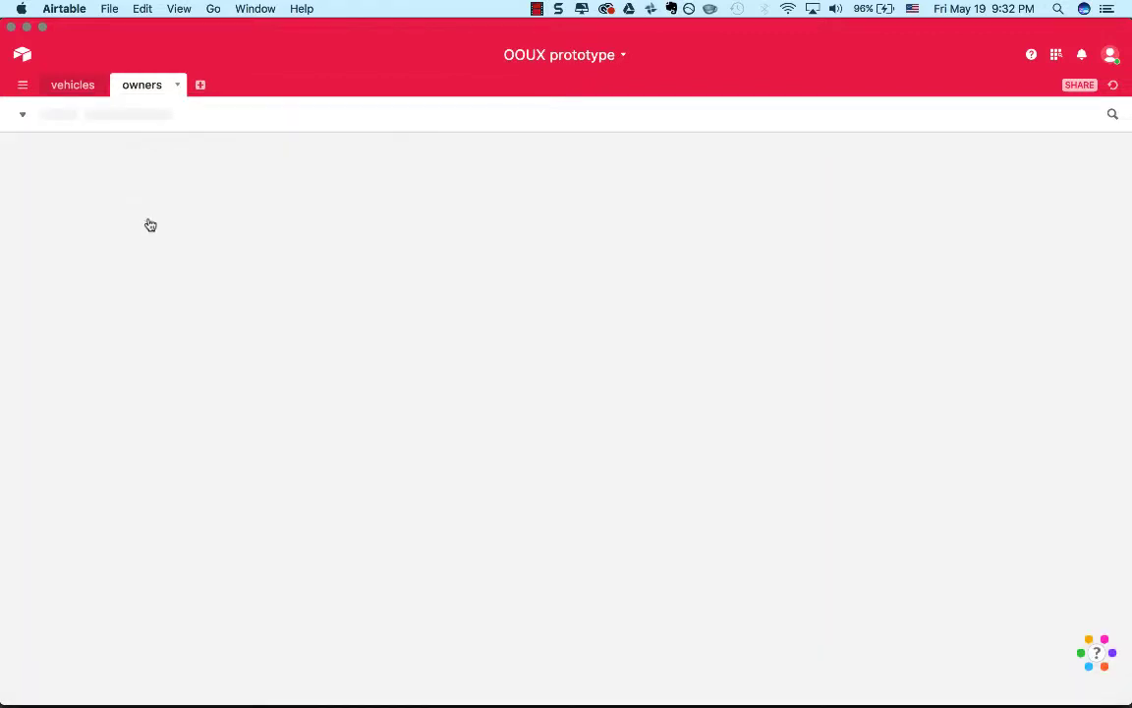
left_click(611, 145)
left_click(718, 230)
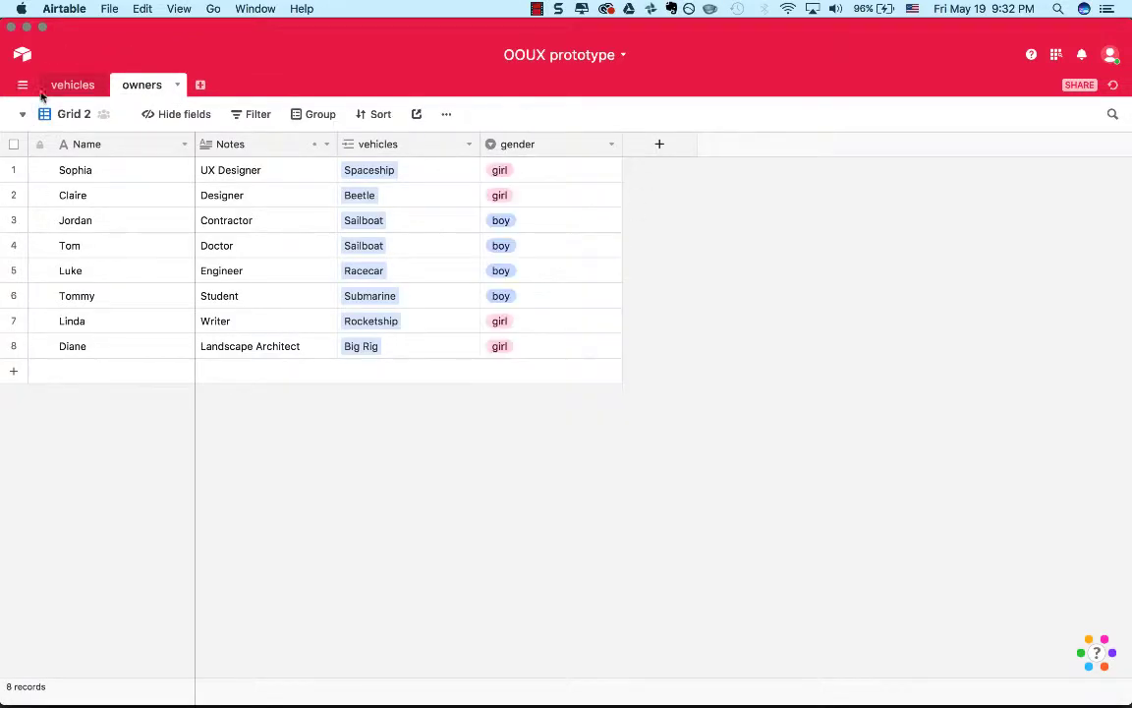
Look at the owners table's Main View and its view options, and return to the Gallery view.
left_click(64, 123)
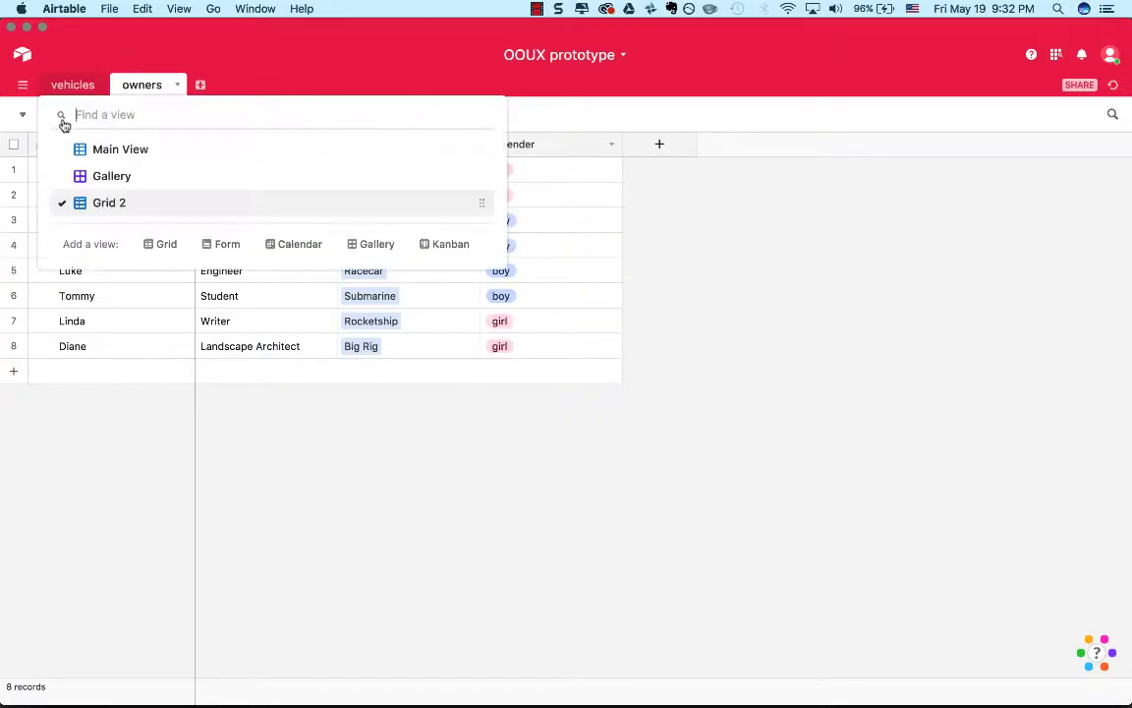
left_click(115, 156)
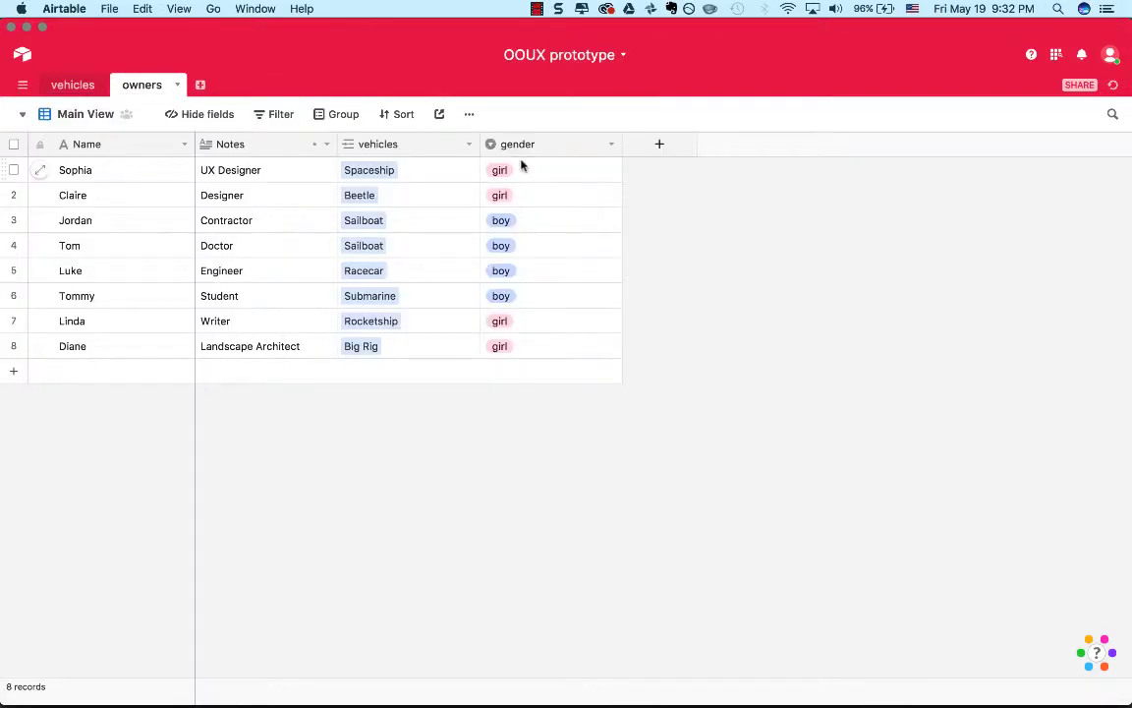
left_click(470, 115)
left_click(470, 116)
left_click(71, 114)
left_click(99, 187)
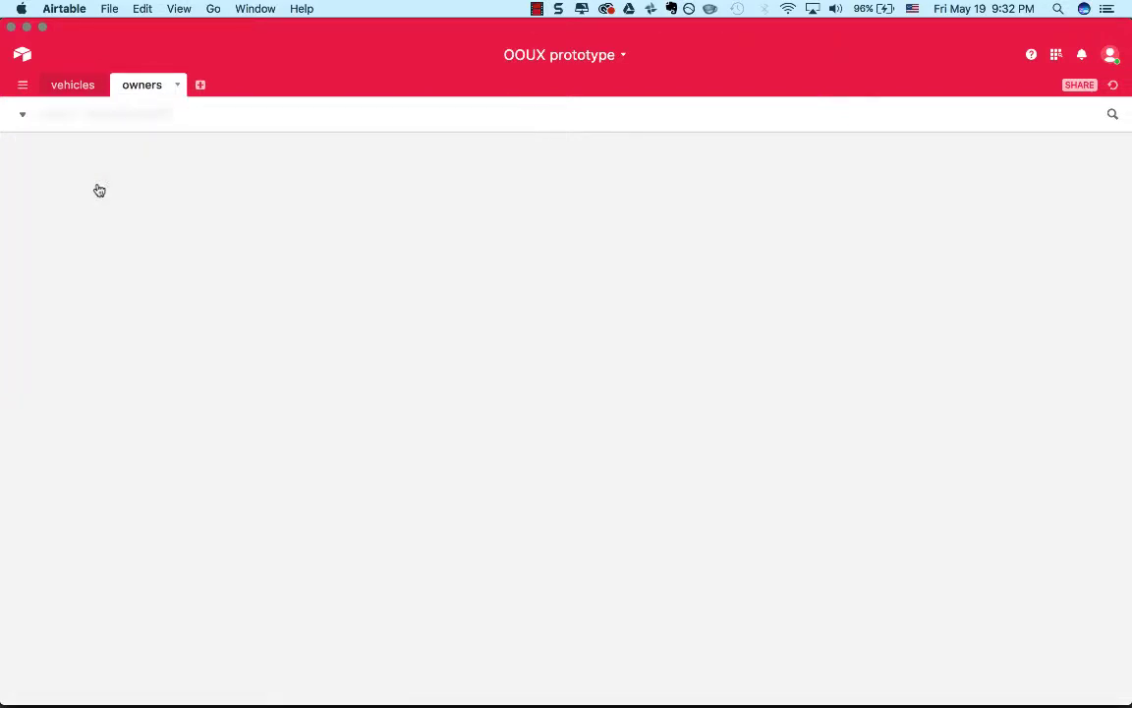
Open the Doctor's owner record, examine its gender field and linked Sailboat, and close it.
left_click(720, 335)
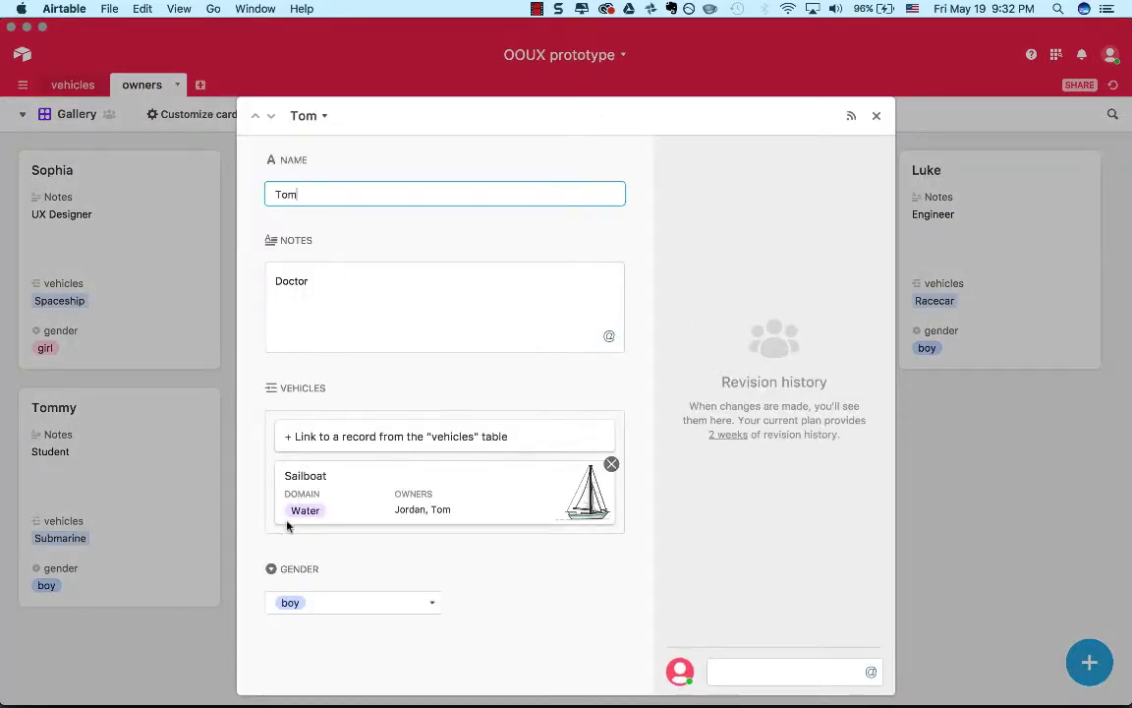
left_click(272, 568)
double_click(269, 571)
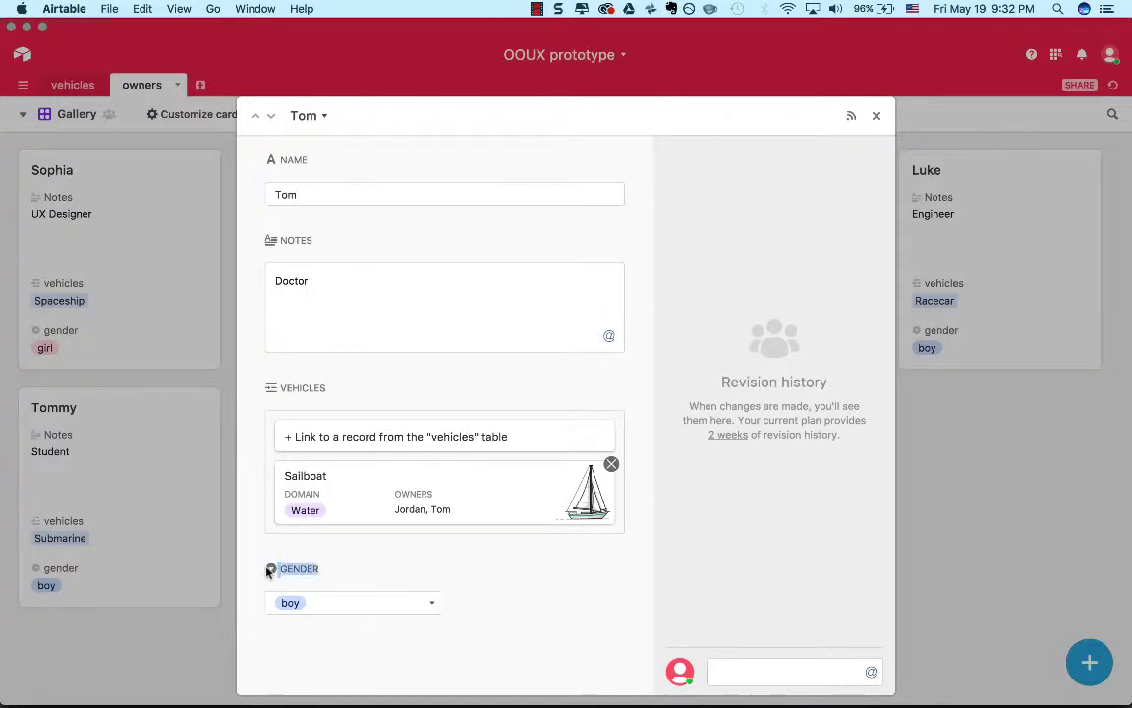
left_click(334, 557)
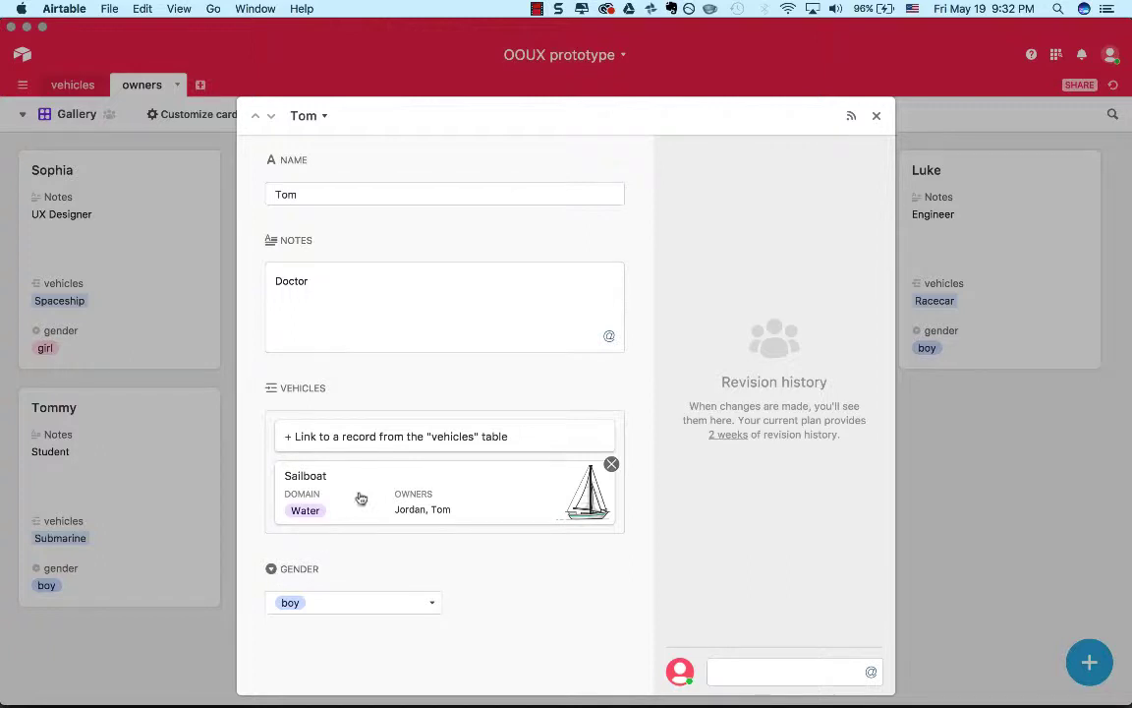
left_click(876, 116)
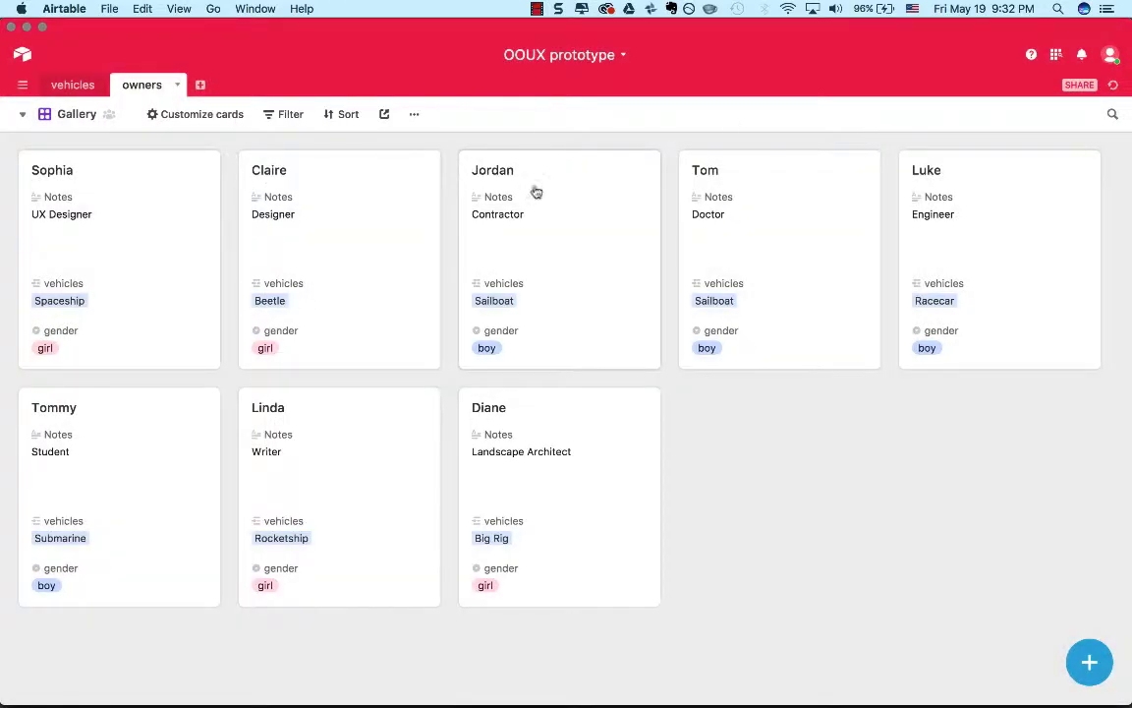
Switch the owners table to the Main View and add a filter condition on the gender field.
left_click(65, 115)
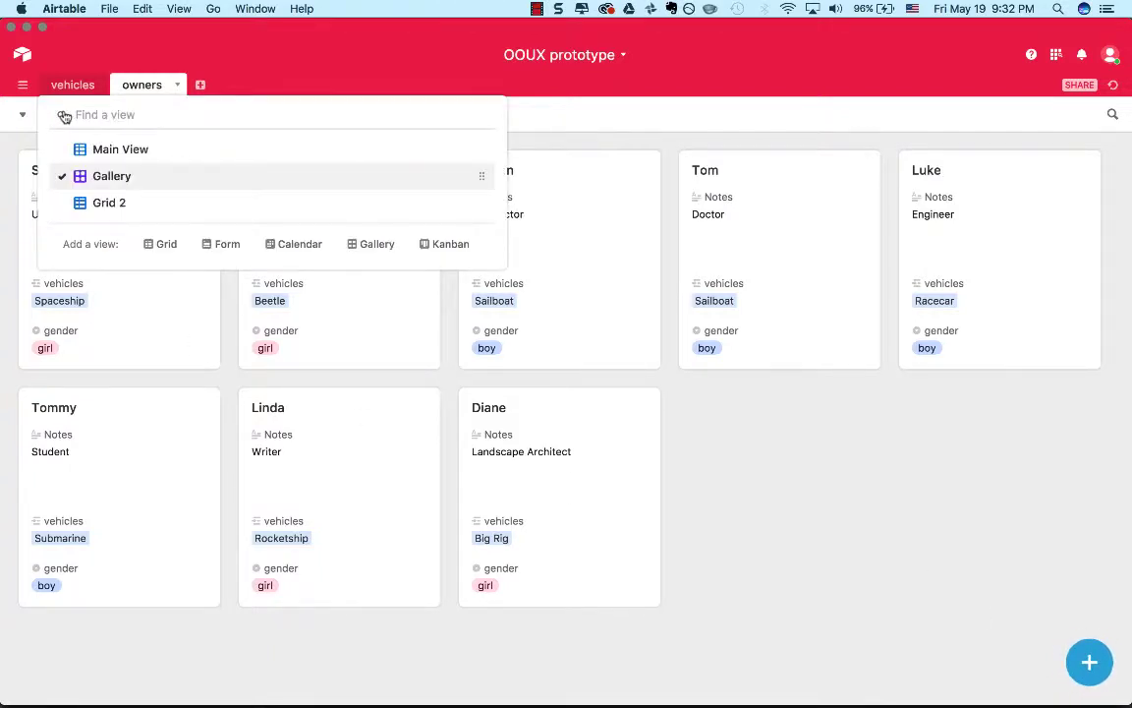
left_click(111, 149)
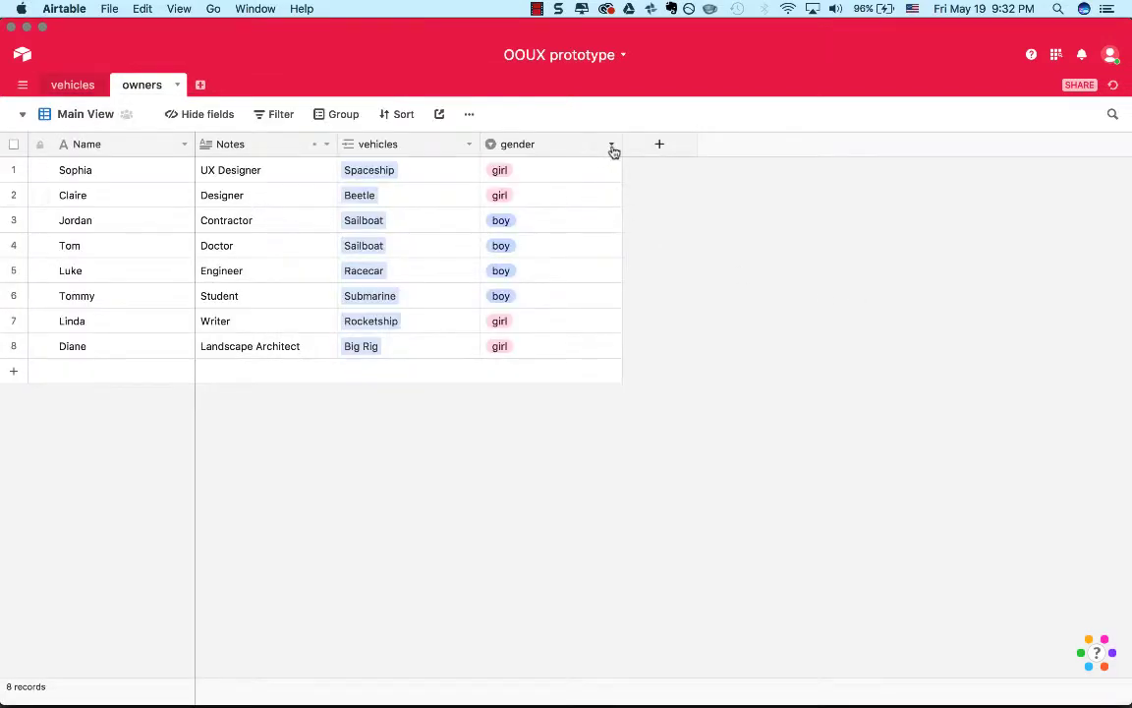
left_click(613, 147)
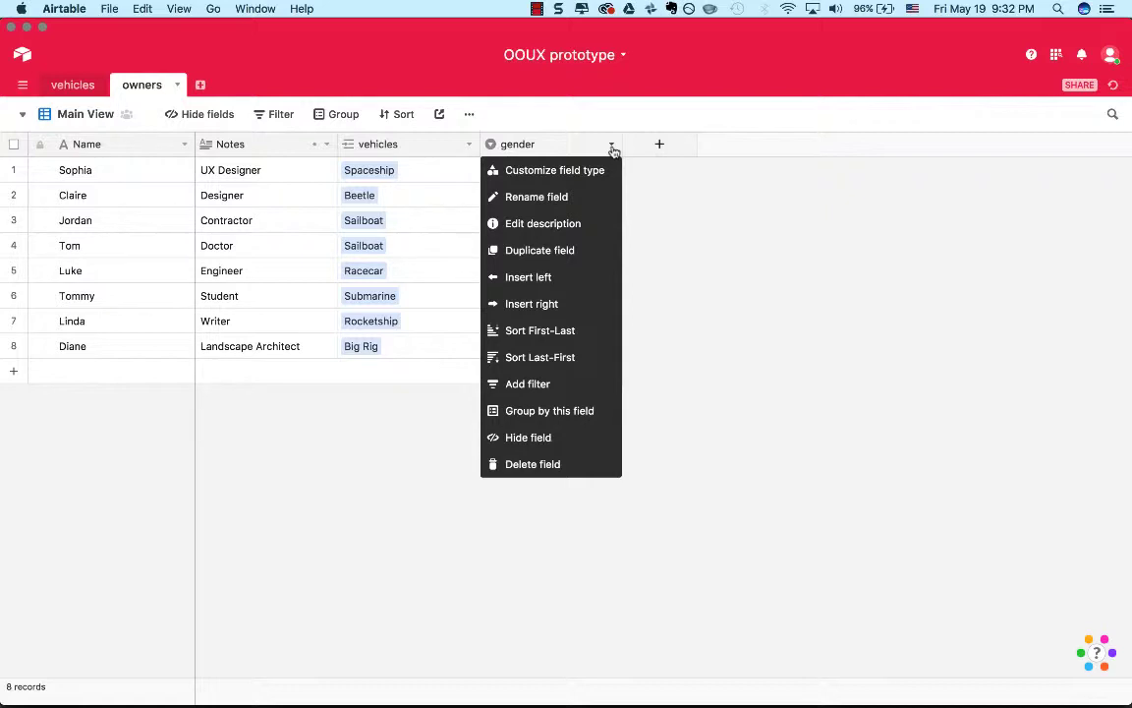
left_click(541, 383)
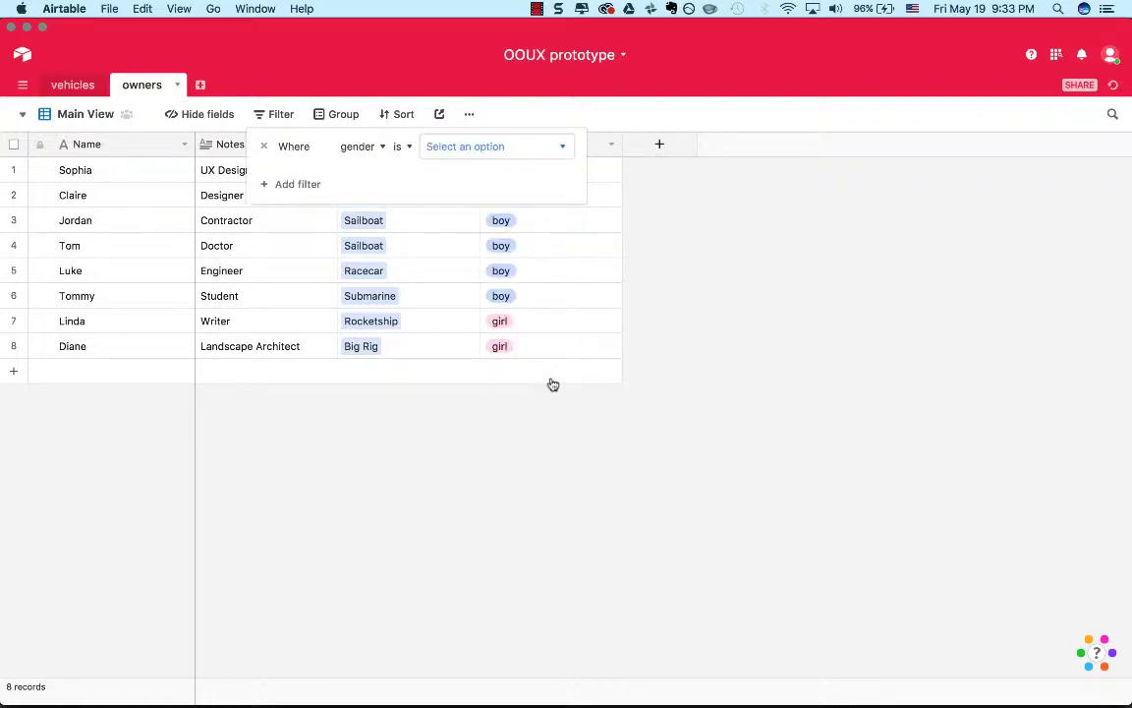
Try to enter "rather not say" as an option through the gender filter condition.
left_click(469, 147)
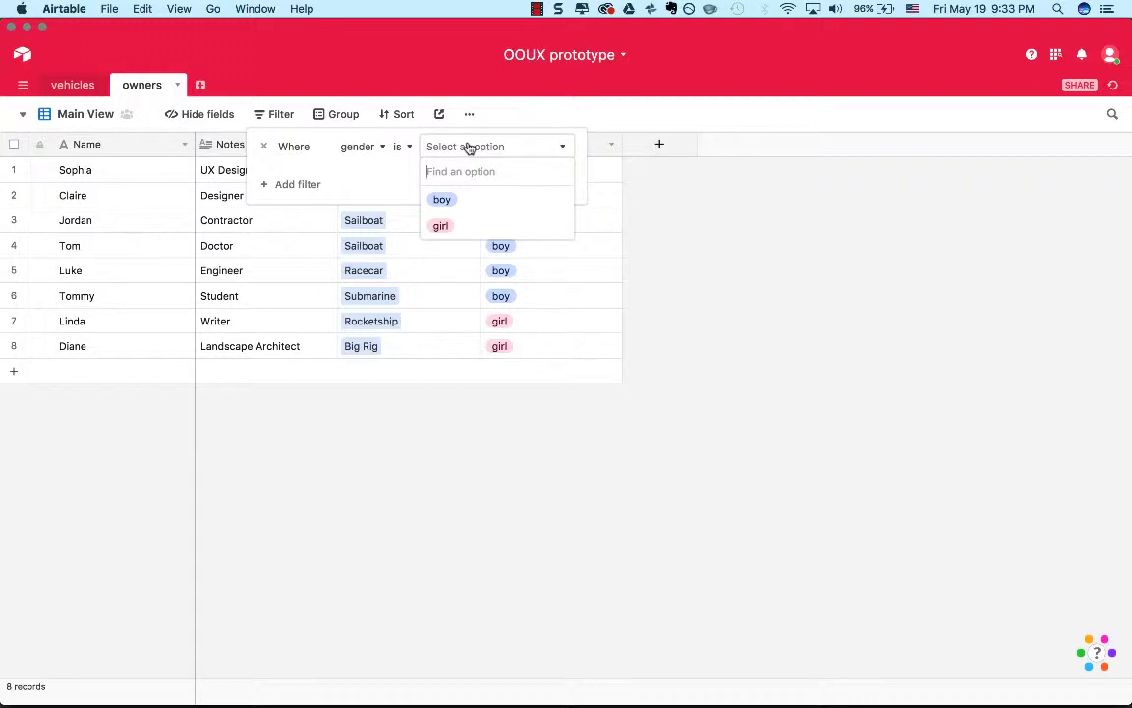
type("rat")
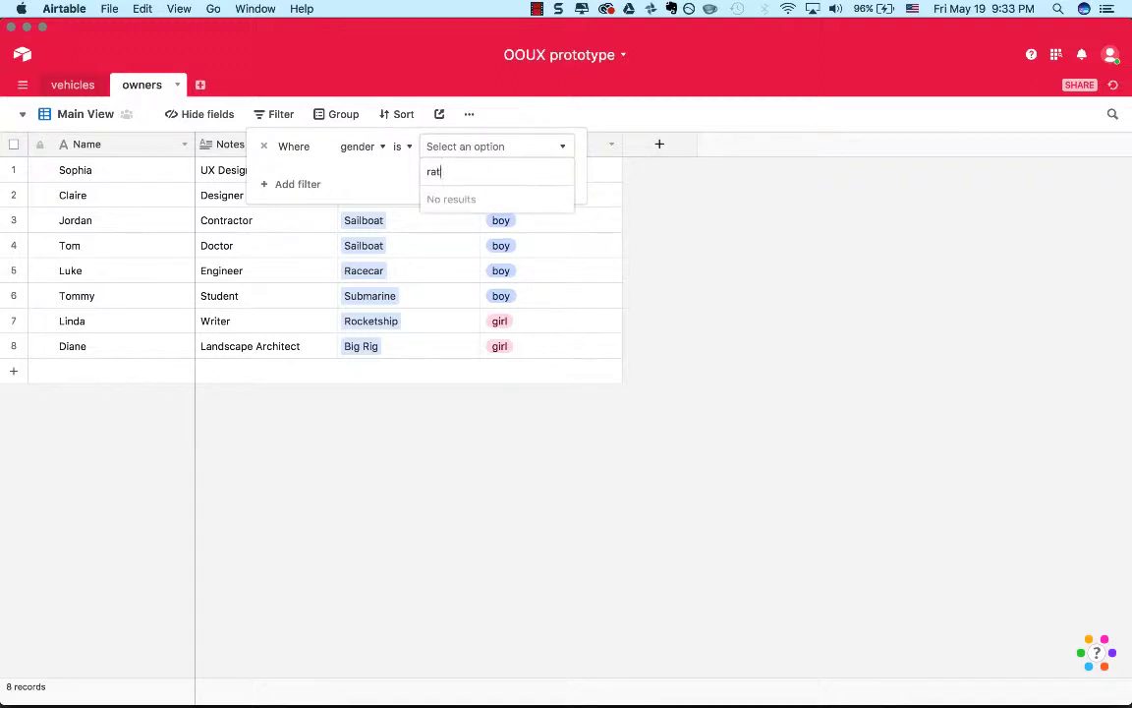
type("her not say")
left_click(394, 171)
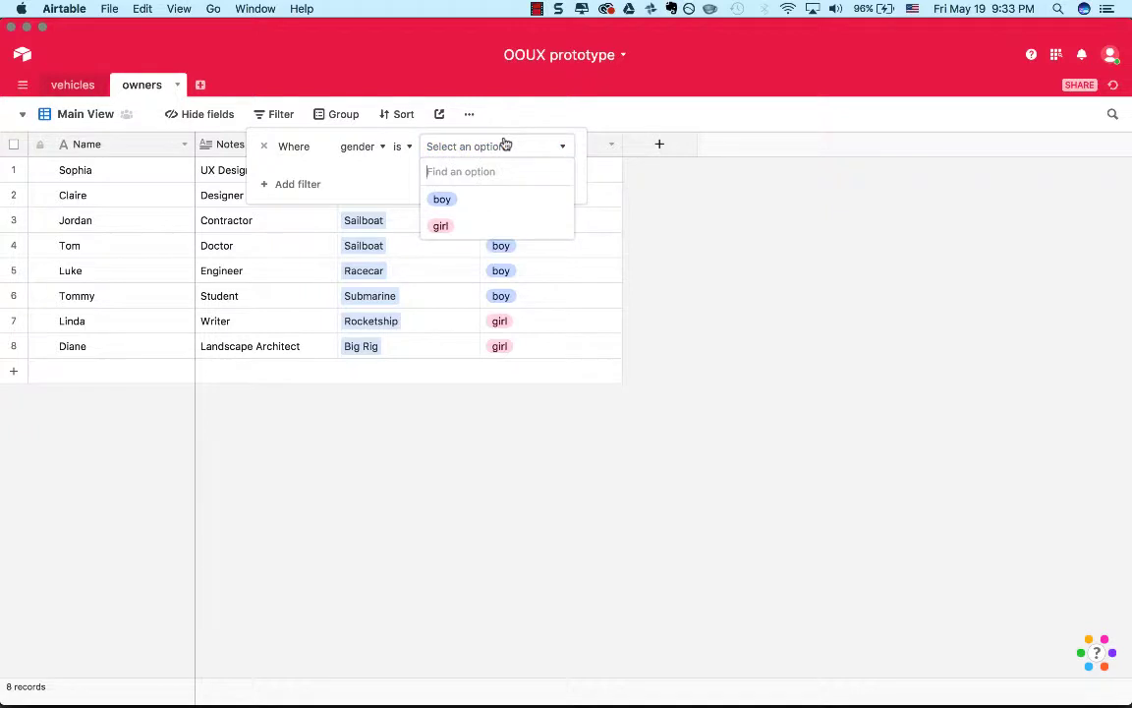
left_click(299, 177)
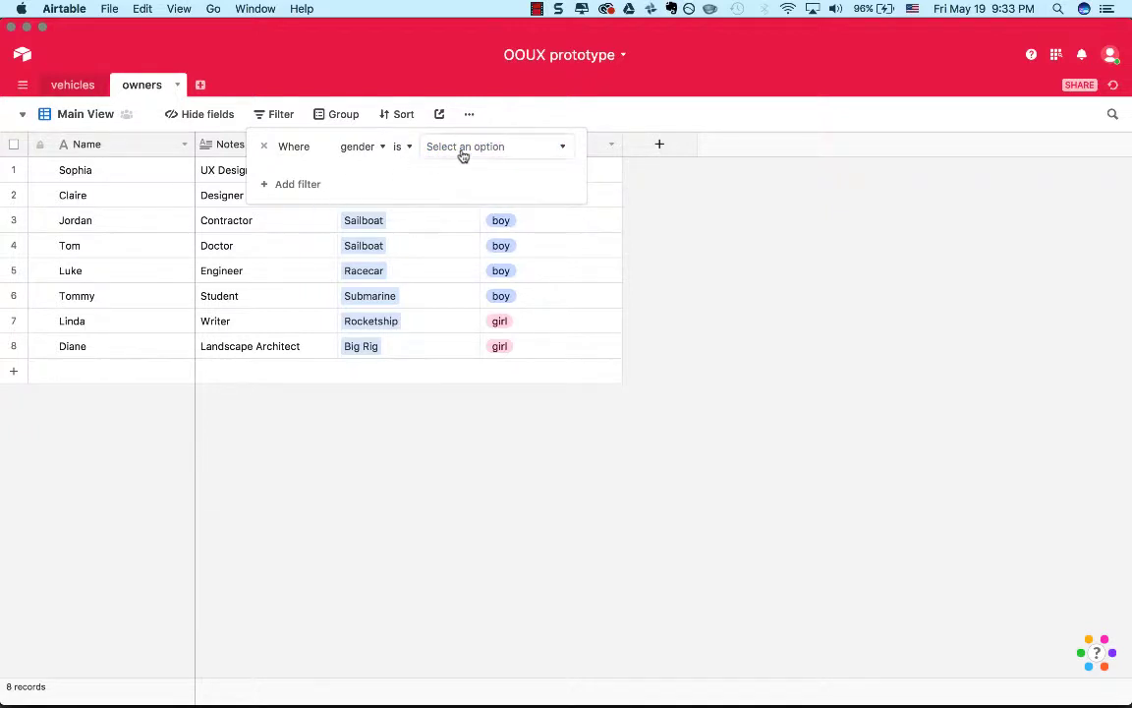
left_click(292, 190)
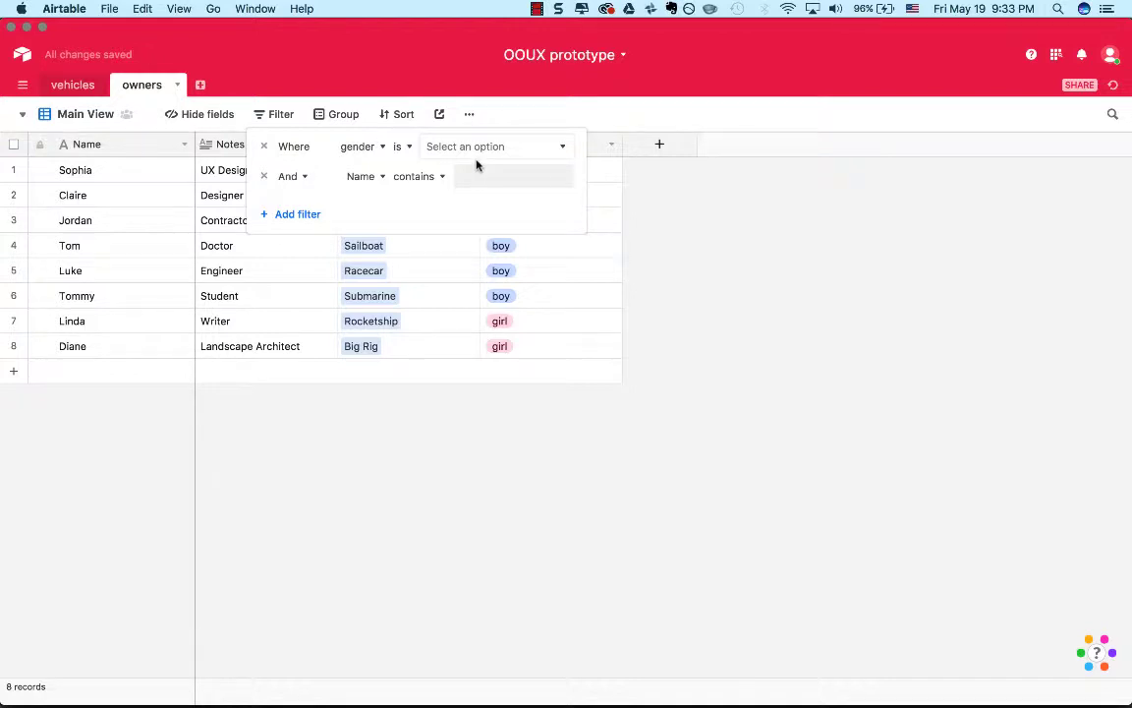
left_click(263, 175)
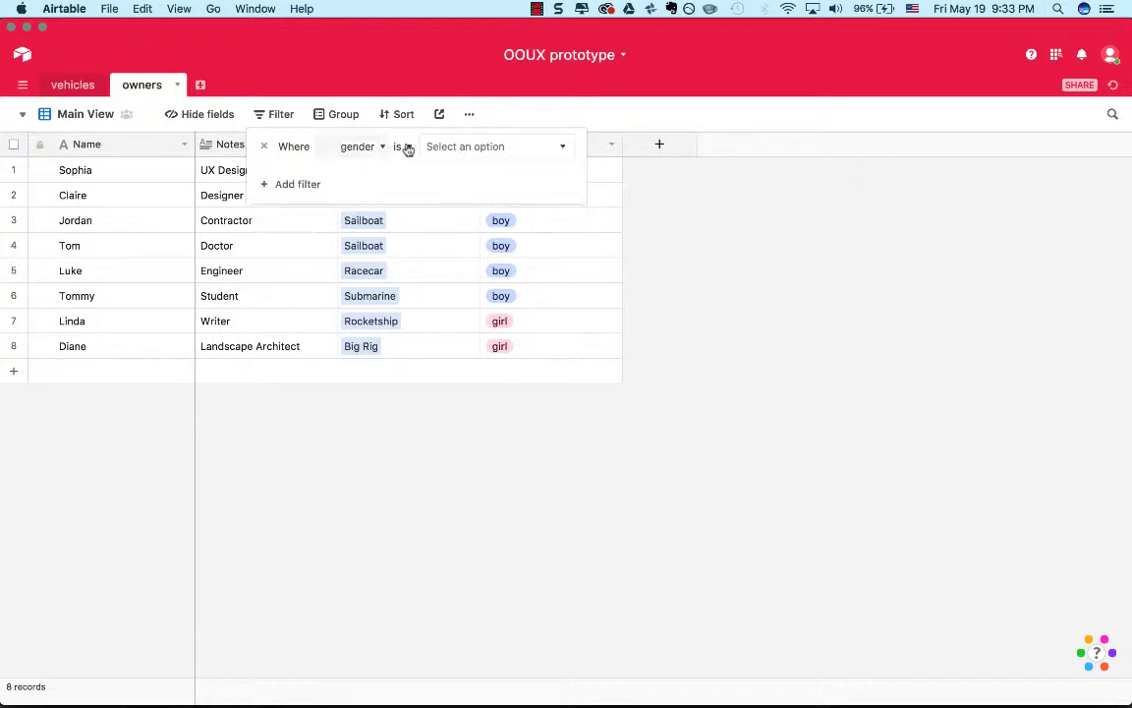
left_click(469, 114)
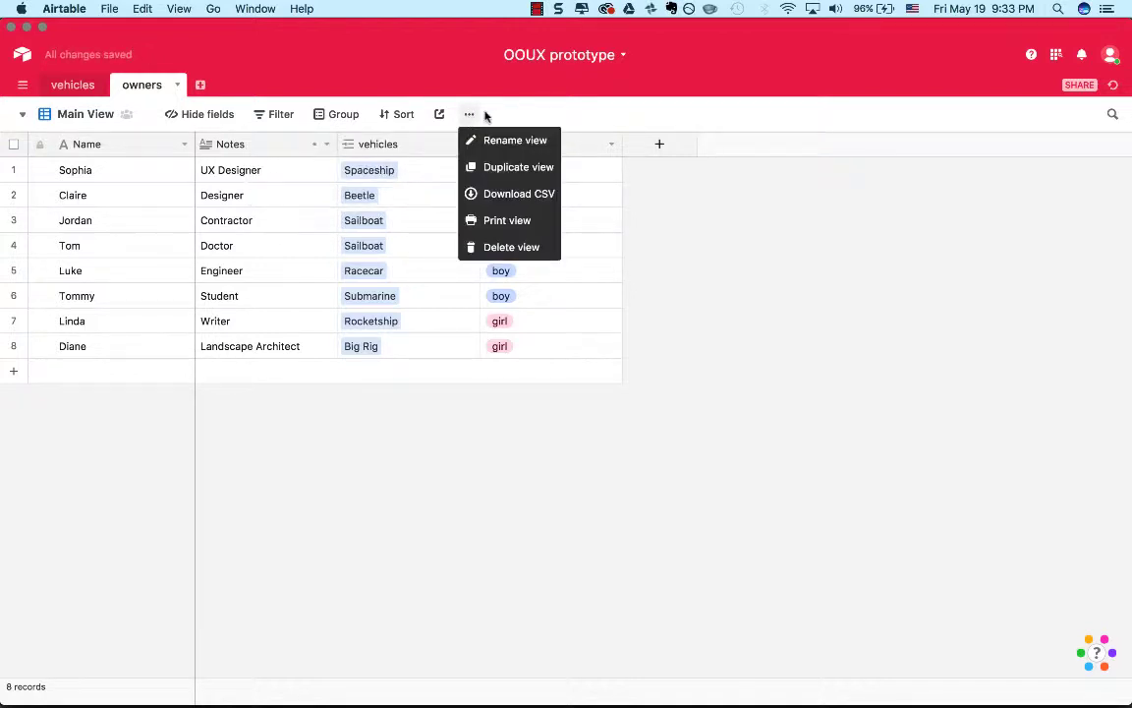
left_click(518, 111)
Customize the gender field by adding the single select option "rather not say".
left_click(611, 144)
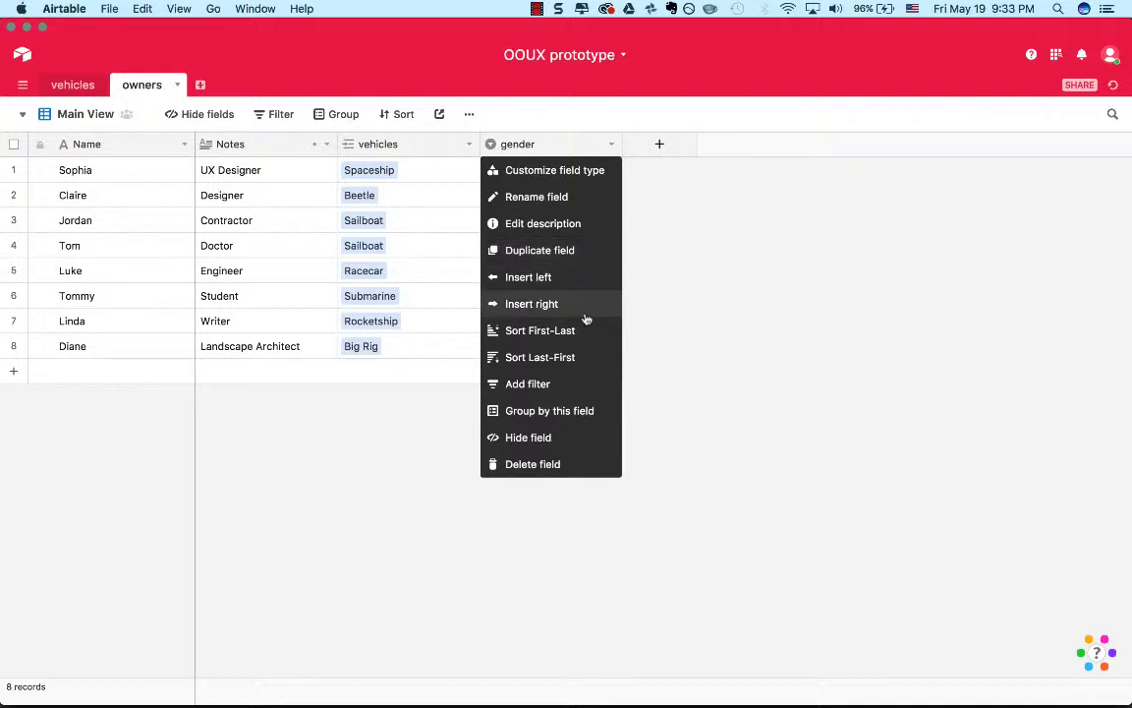
left_click(590, 173)
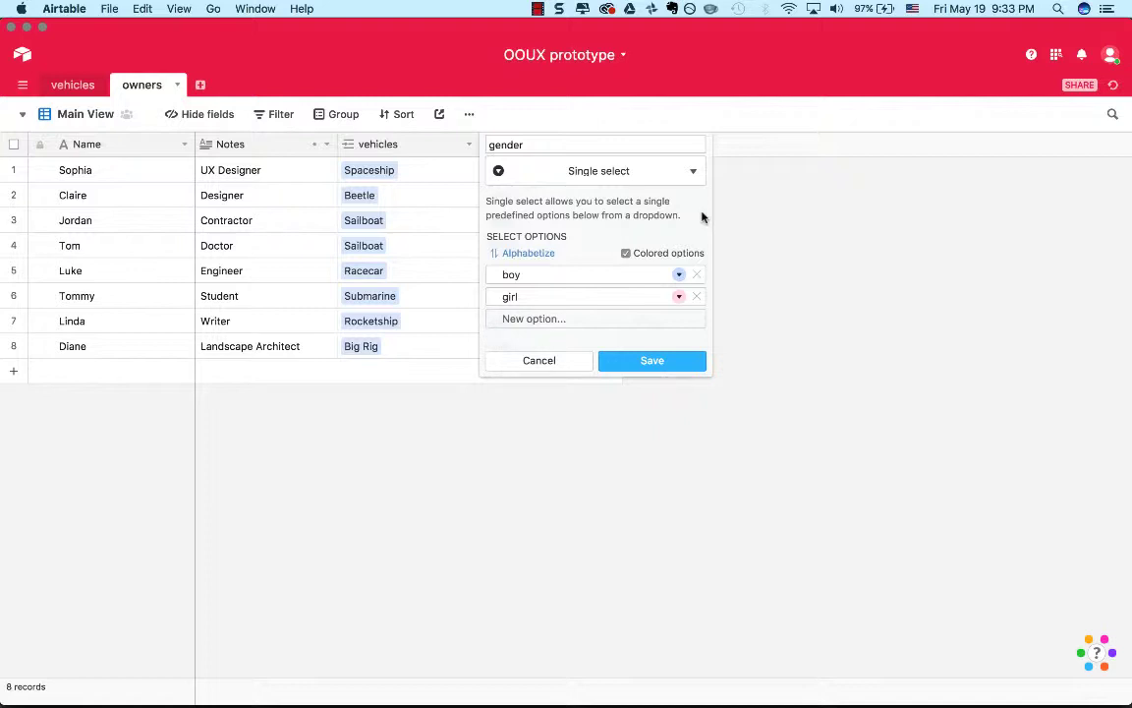
left_click(575, 320)
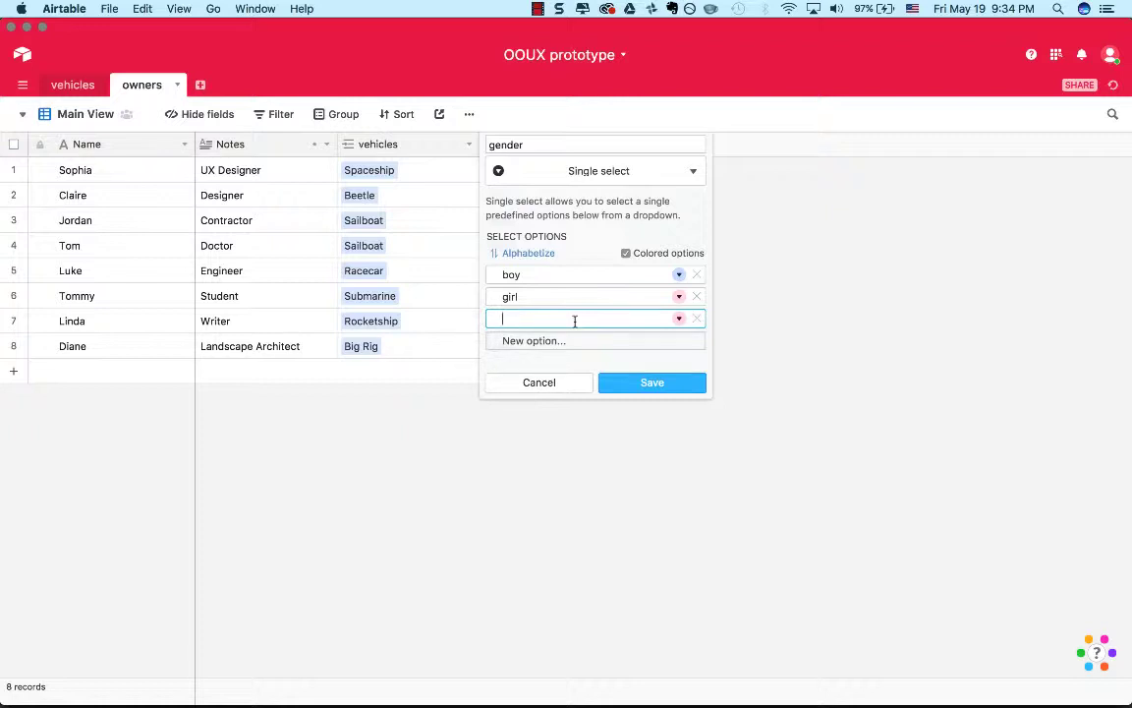
type("rather not say")
Color the "rather not say" option yellow and save the gender field.
left_click(679, 320)
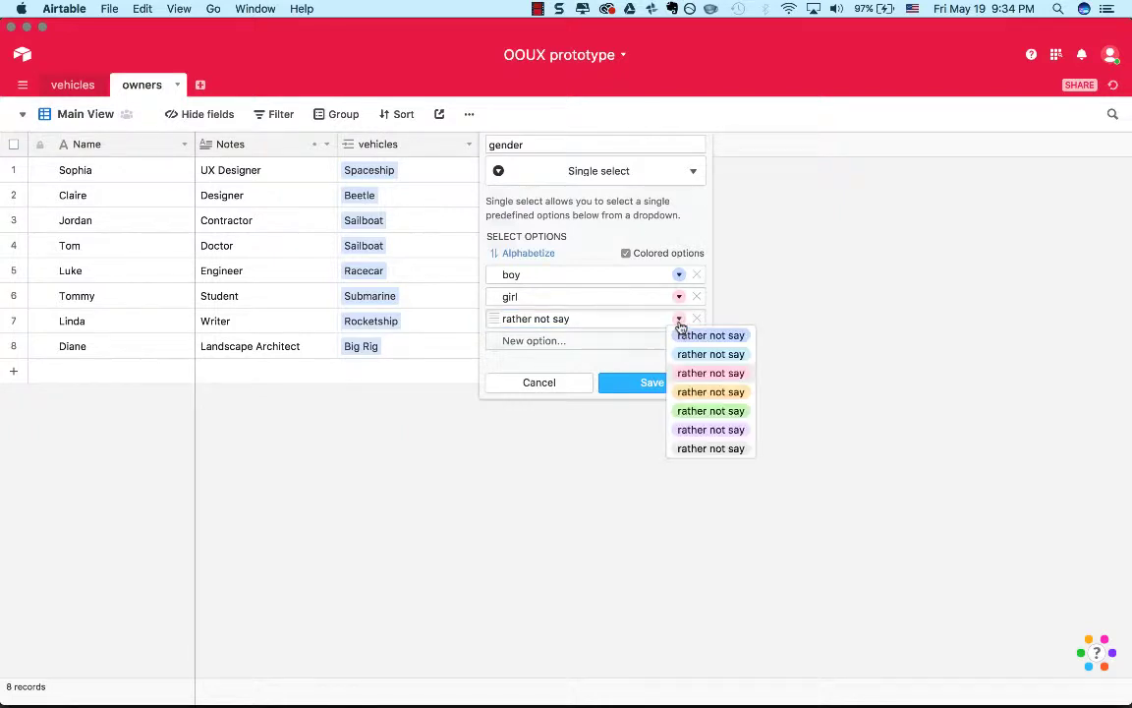
left_click(708, 429)
left_click(679, 319)
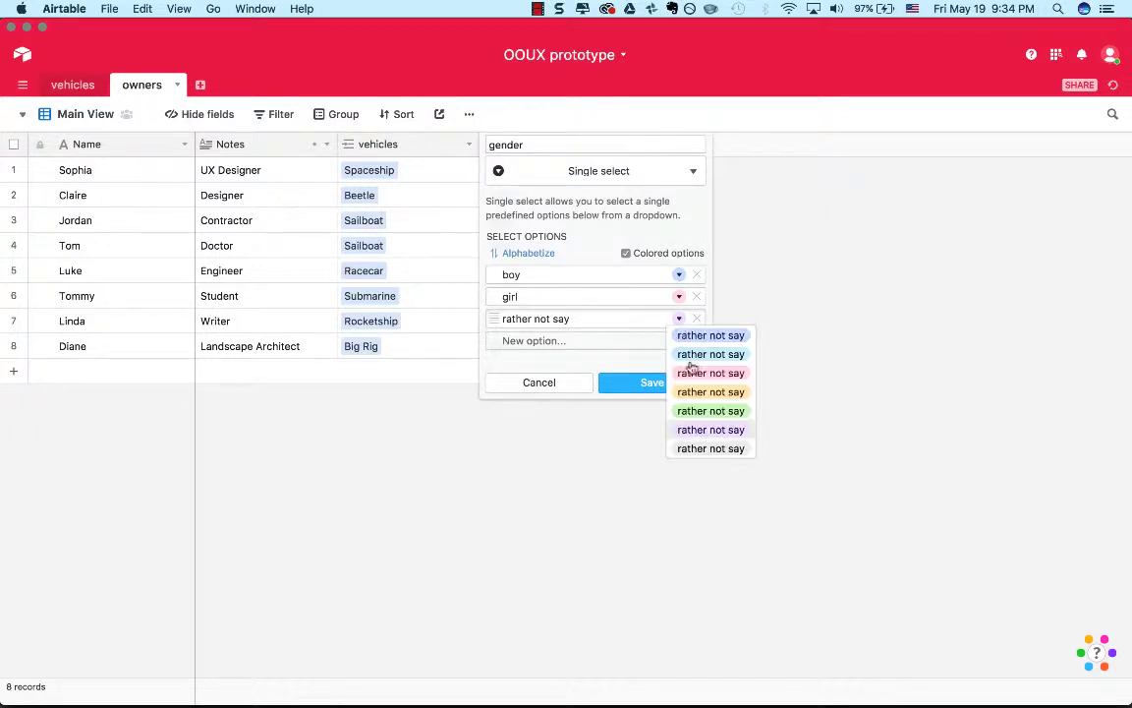
left_click(675, 397)
left_click(667, 387)
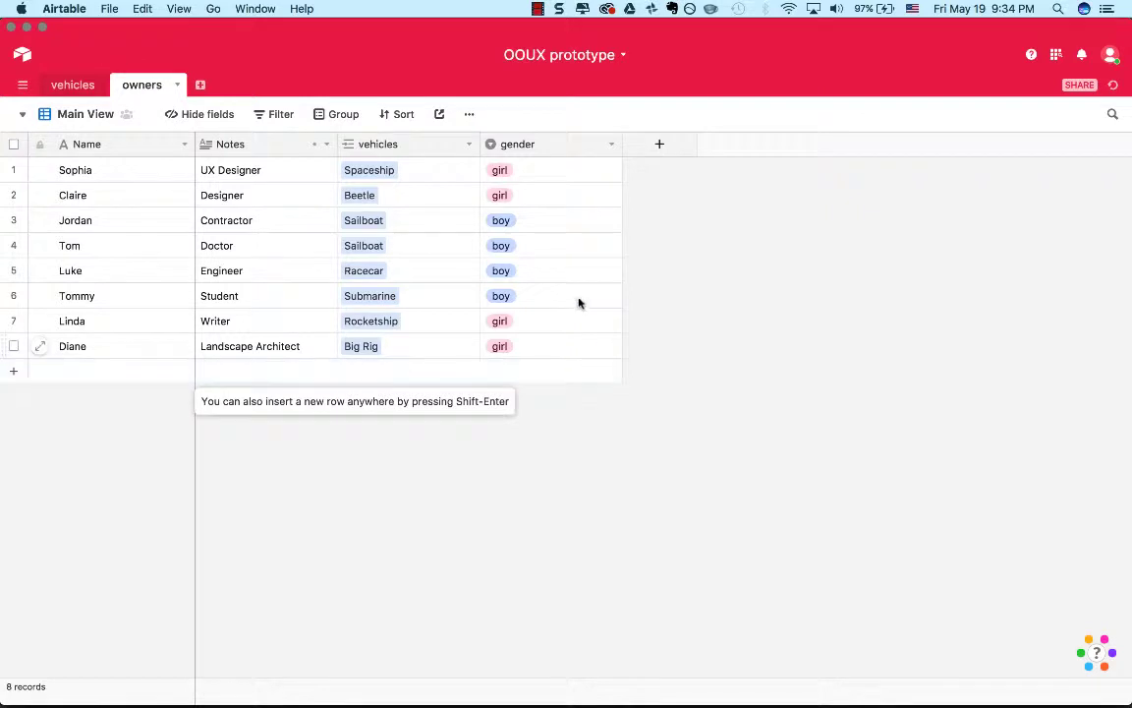
Set the Contractor's gender to "rather not say" in the owners table.
left_click(538, 221)
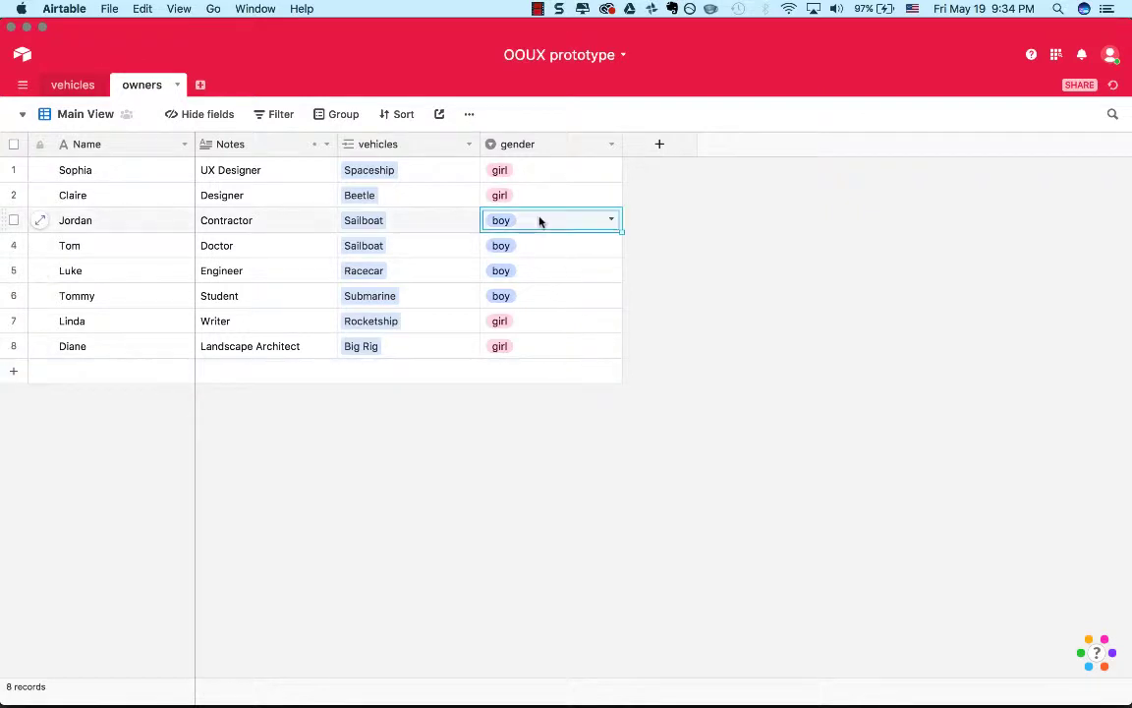
left_click(610, 222)
left_click(584, 344)
left_click(716, 351)
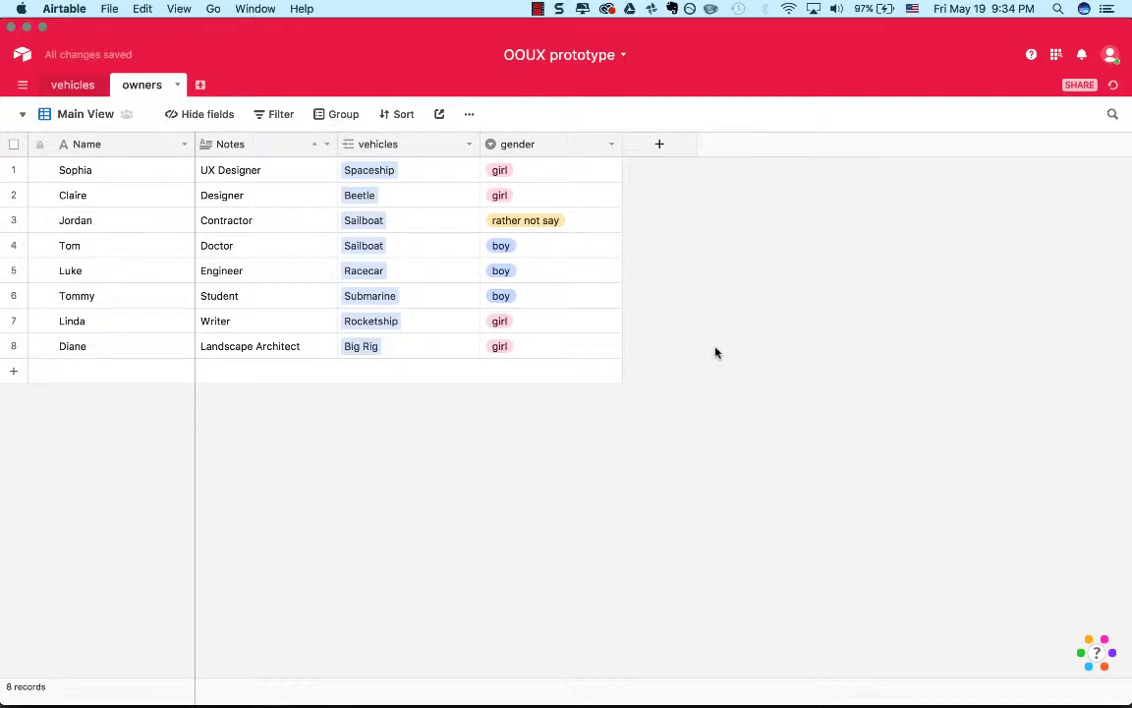
Link the Sailboat as an additional vehicle to the UX Designer's record.
left_click(433, 180)
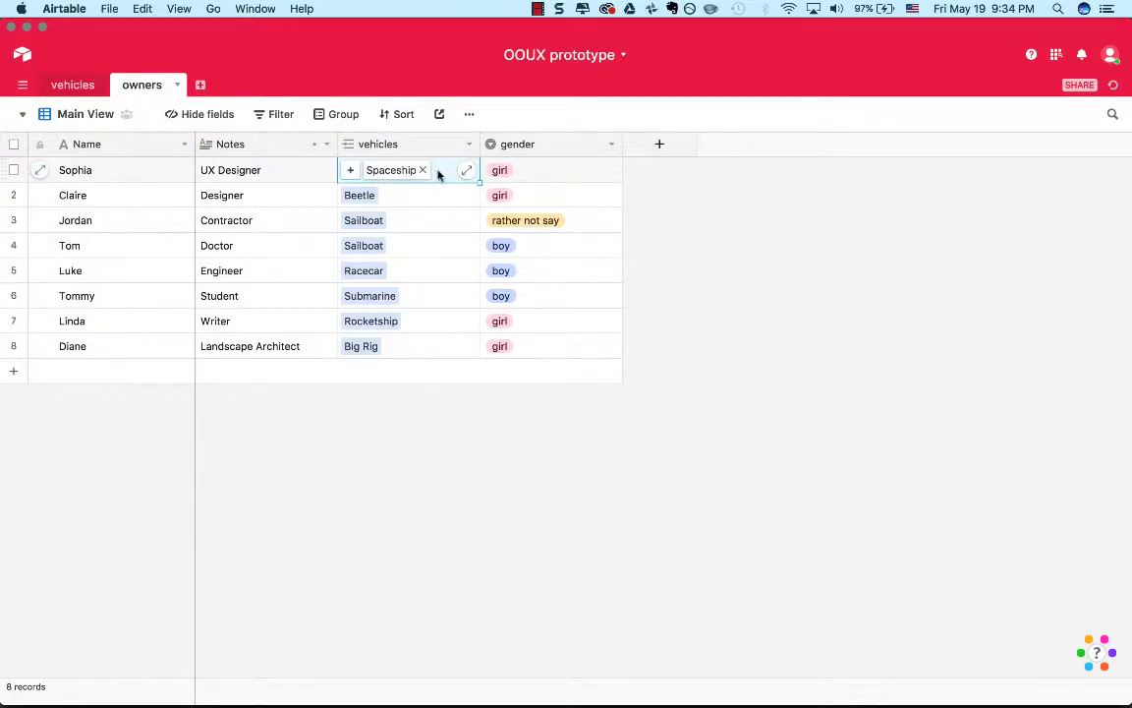
left_click(350, 170)
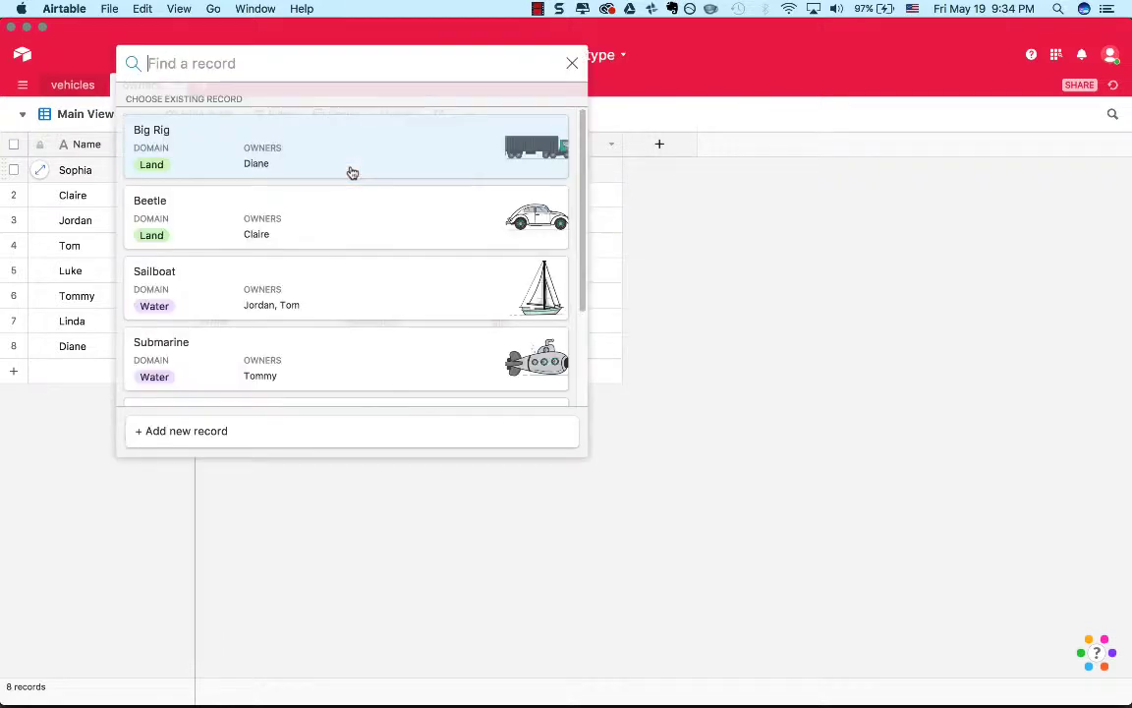
left_click(425, 296)
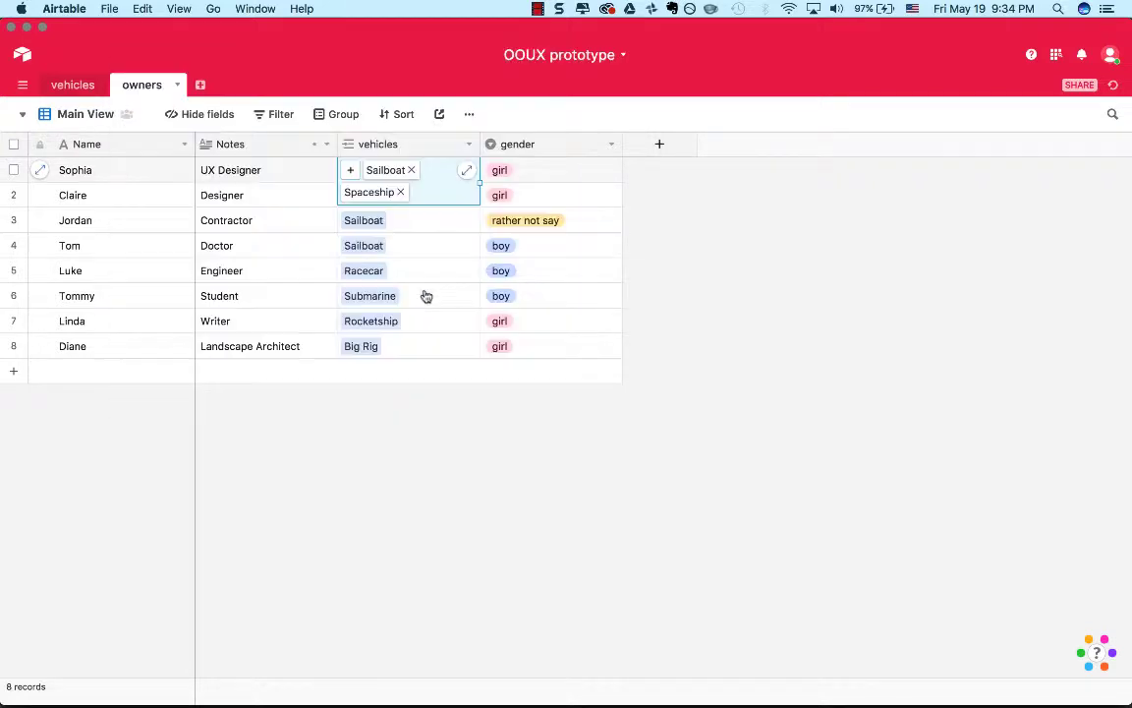
Link the Racecar as another vehicle to the UX Designer's record.
left_click(350, 170)
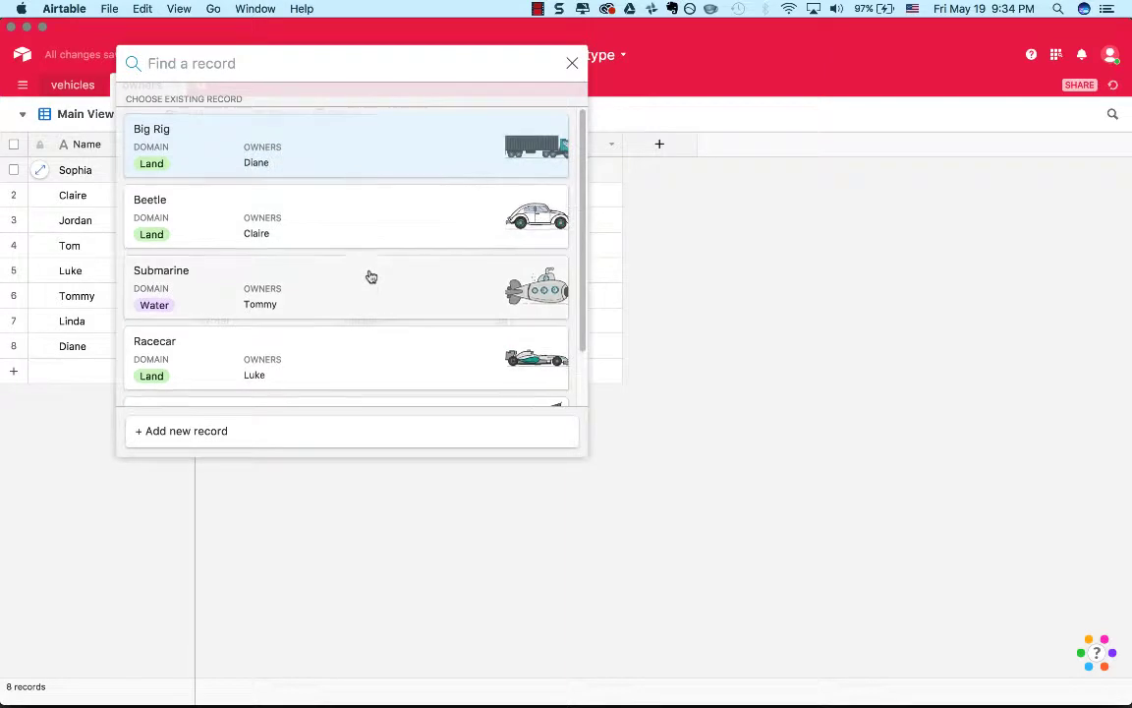
scroll(373, 278, "down", 2)
left_click(391, 300)
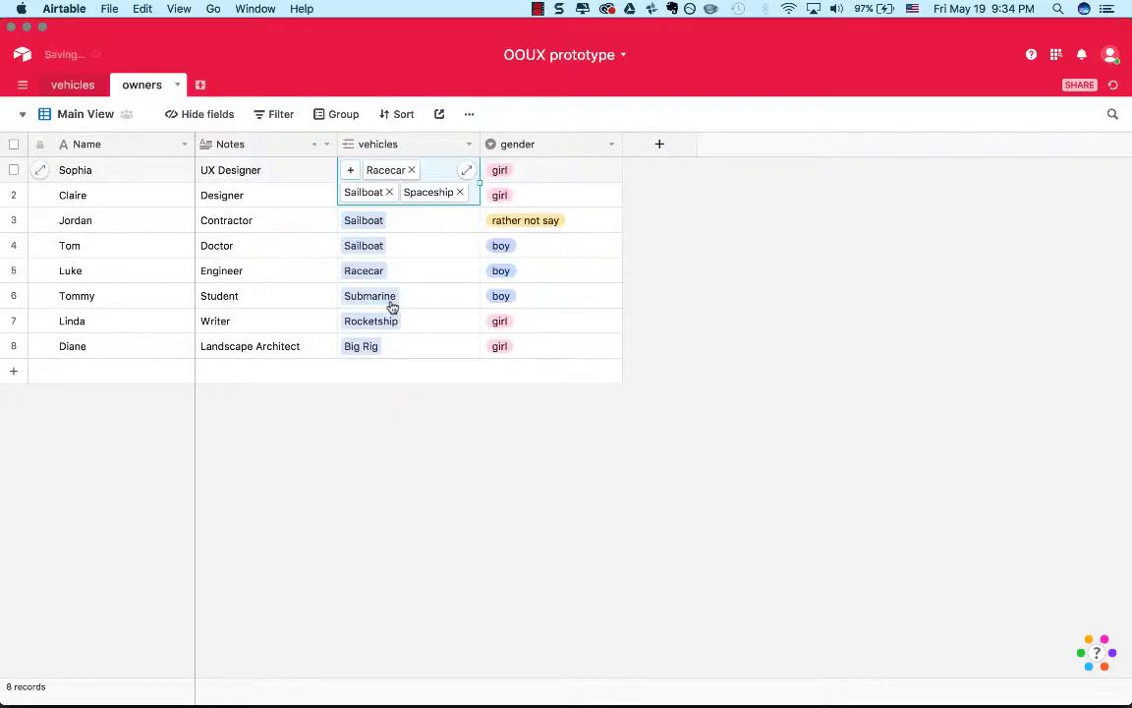
left_click(696, 228)
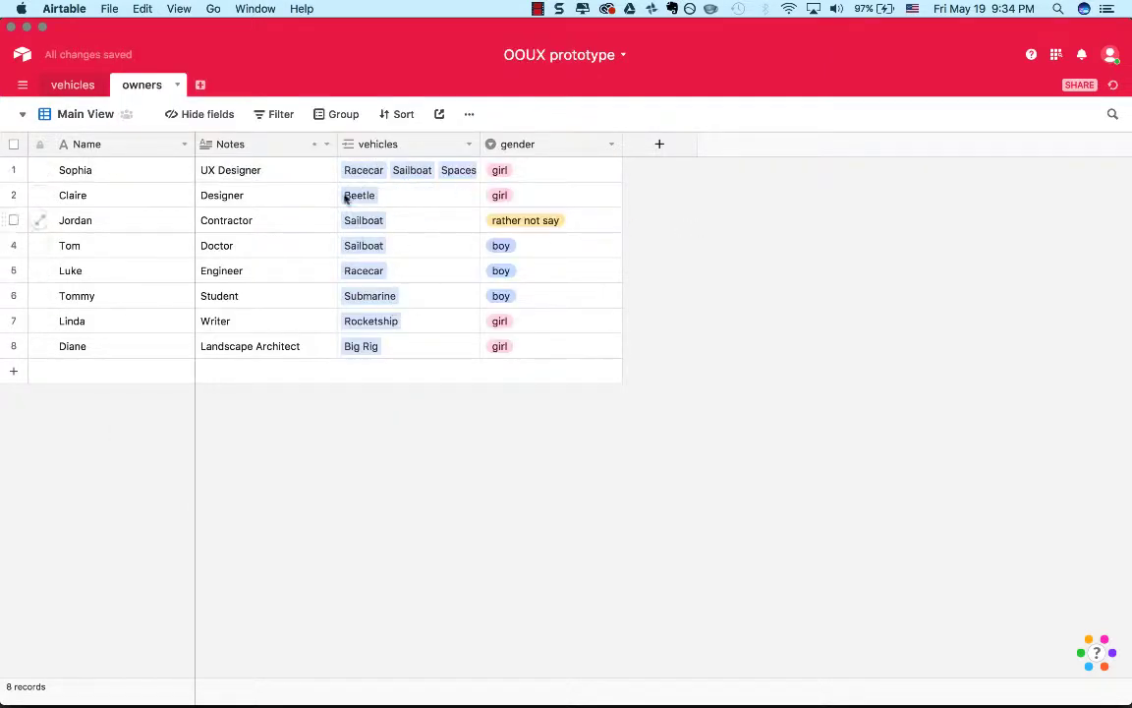
Link the Beetle as an additional vehicle to the Engineer's record.
left_click(419, 271)
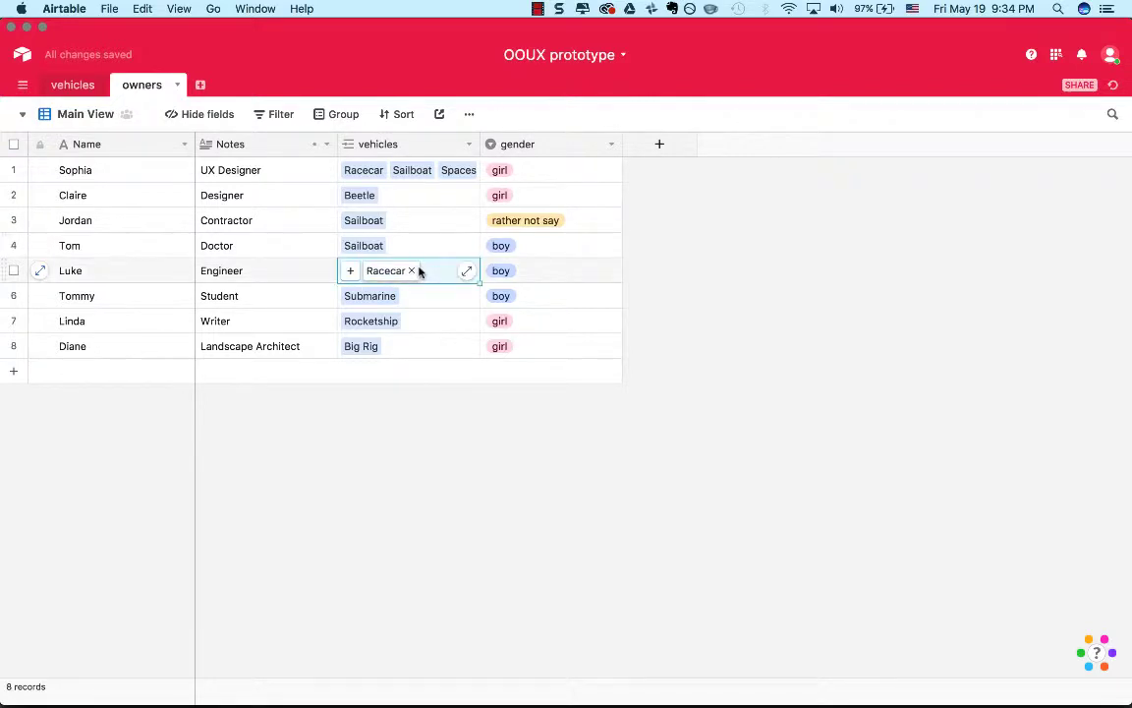
left_click(351, 272)
scroll(355, 275, "down", 3)
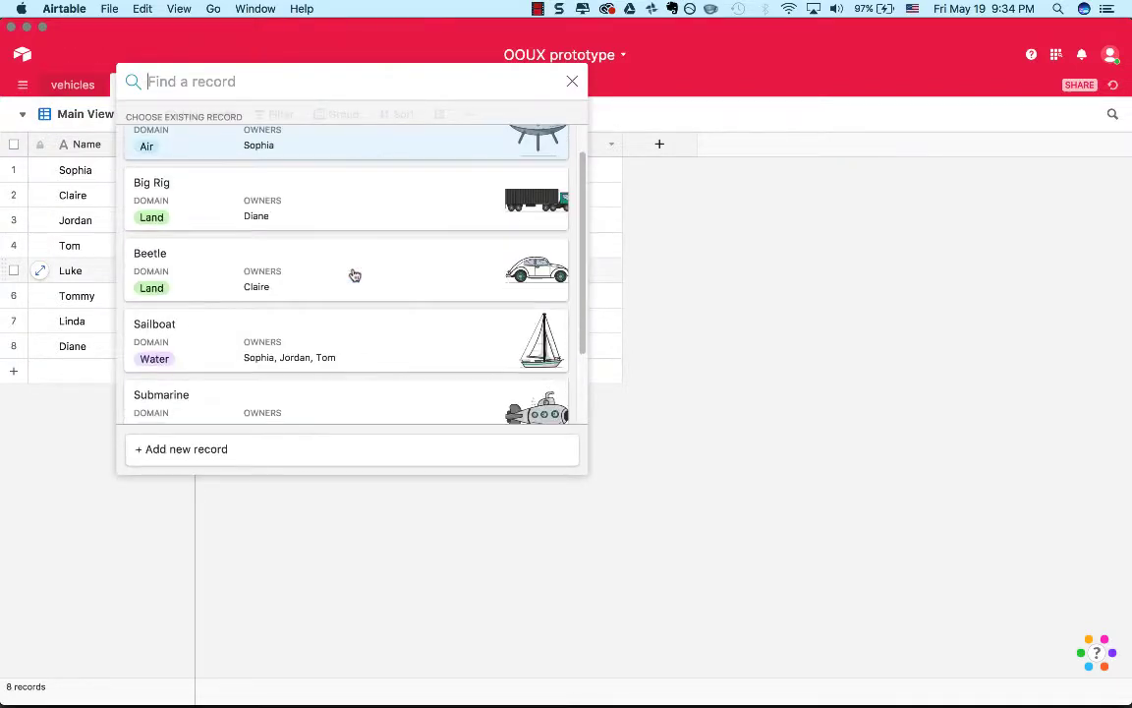
scroll(355, 275, "up", 2)
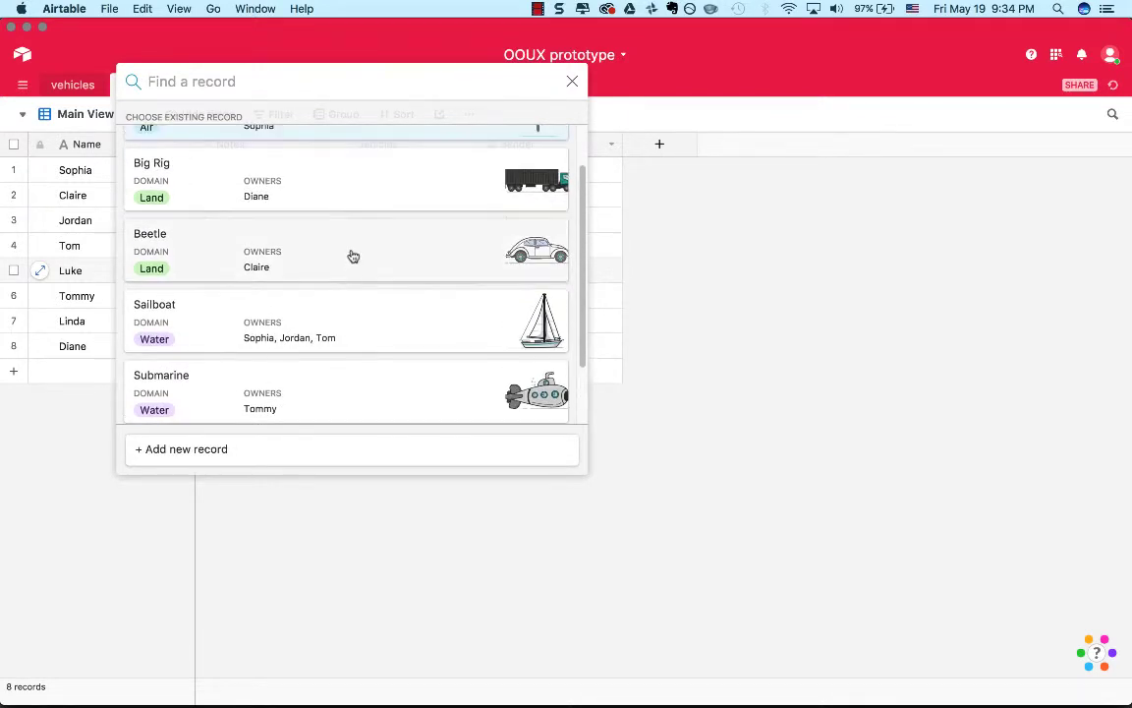
left_click(351, 256)
left_click(694, 302)
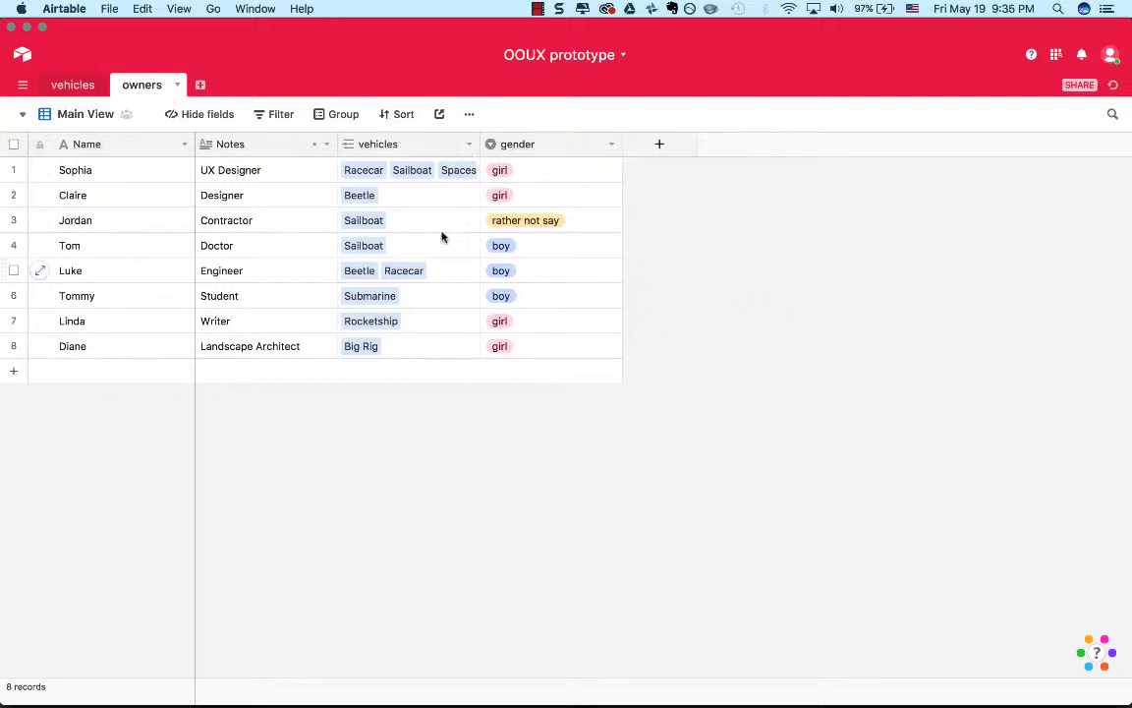
Add a single line text field named "Main Vehicle" to the owners table.
left_click(664, 144)
type("Main ")
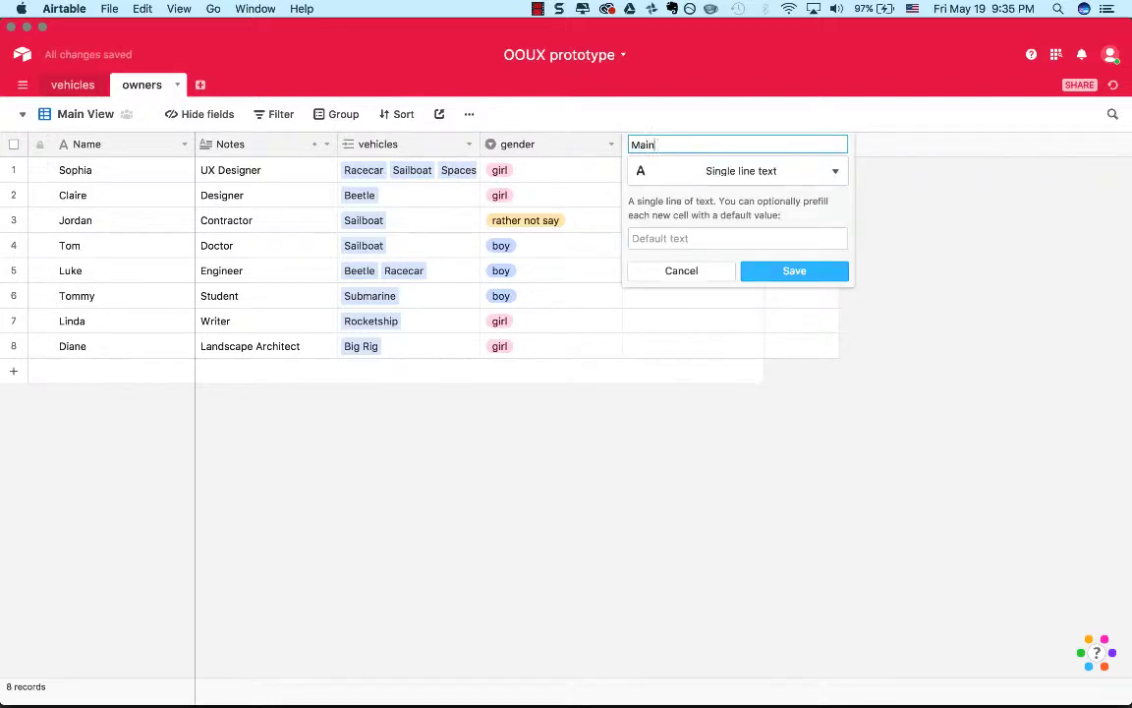
type("Vehicle")
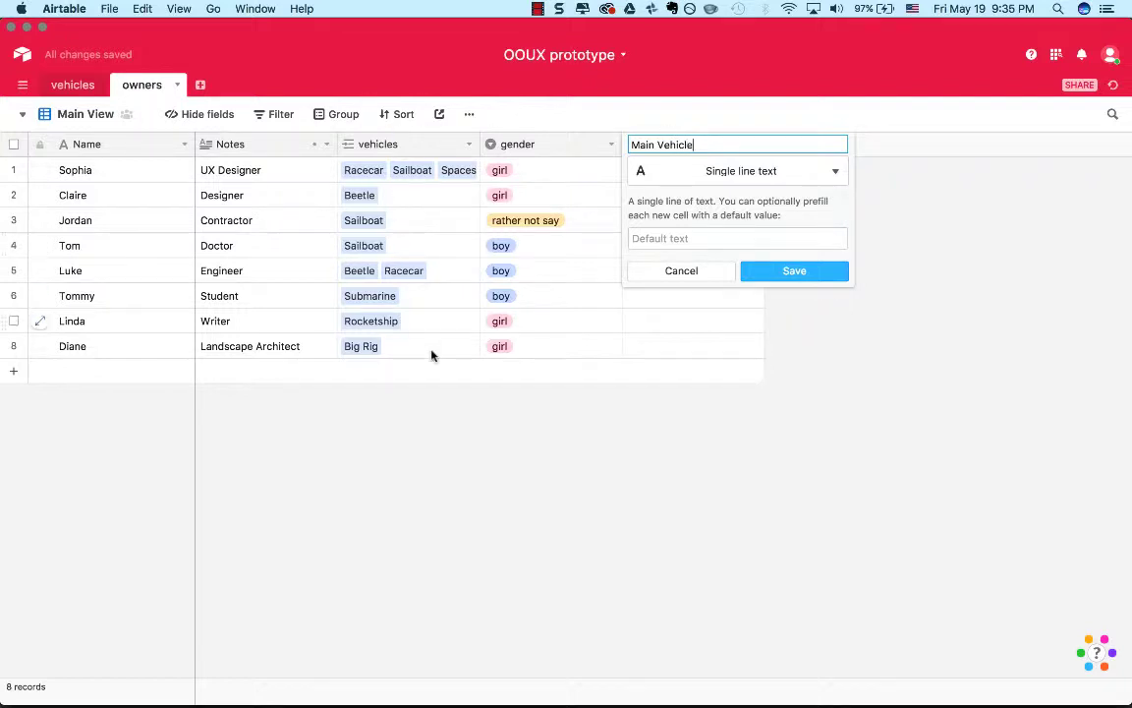
key("Return")
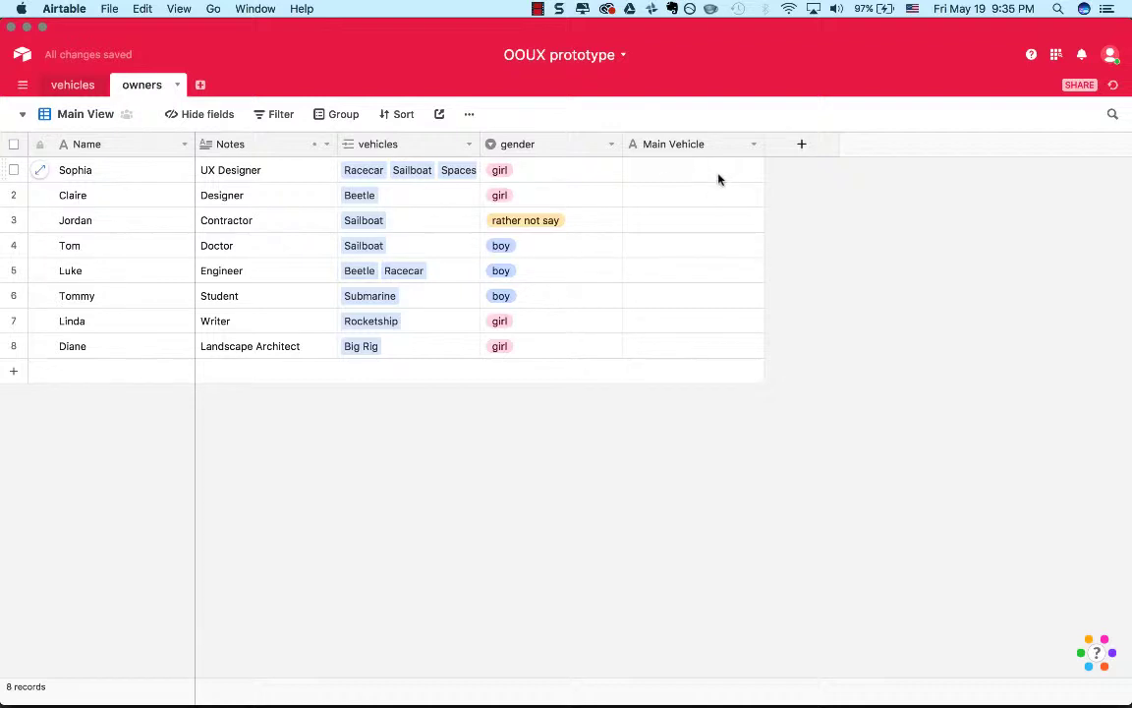
Reopen the new field's settings and re-enter its name as "Main Vehicle".
left_click(737, 145)
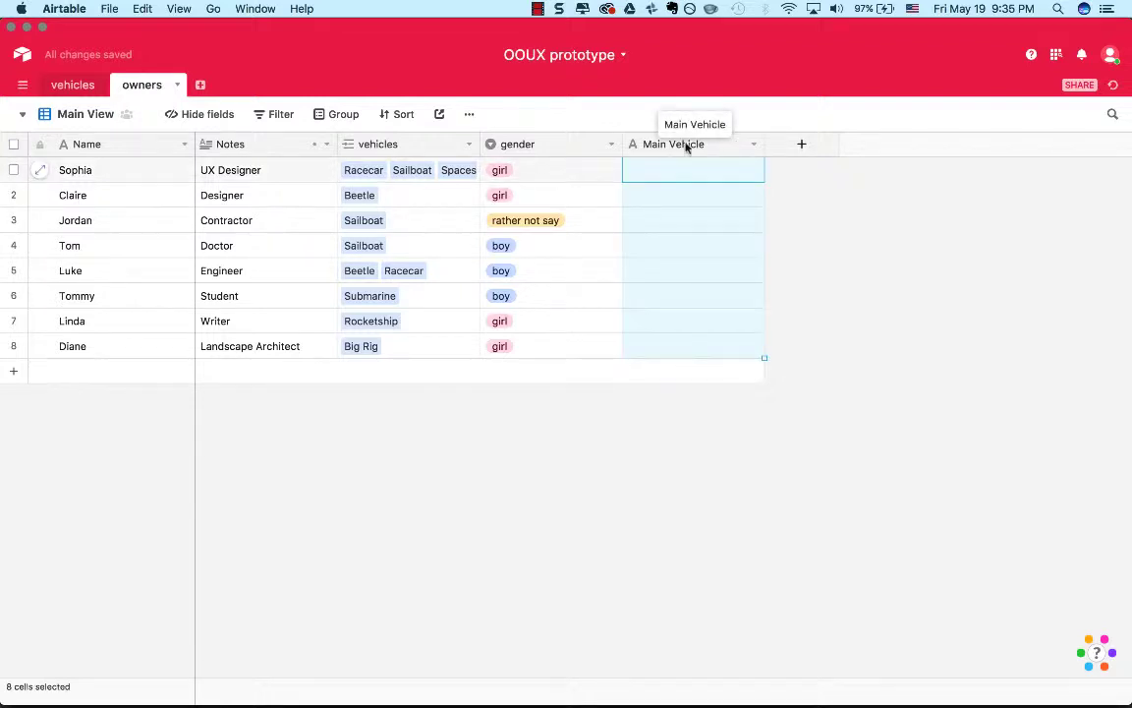
double_click(736, 144)
left_click(637, 144)
triple_click(639, 144)
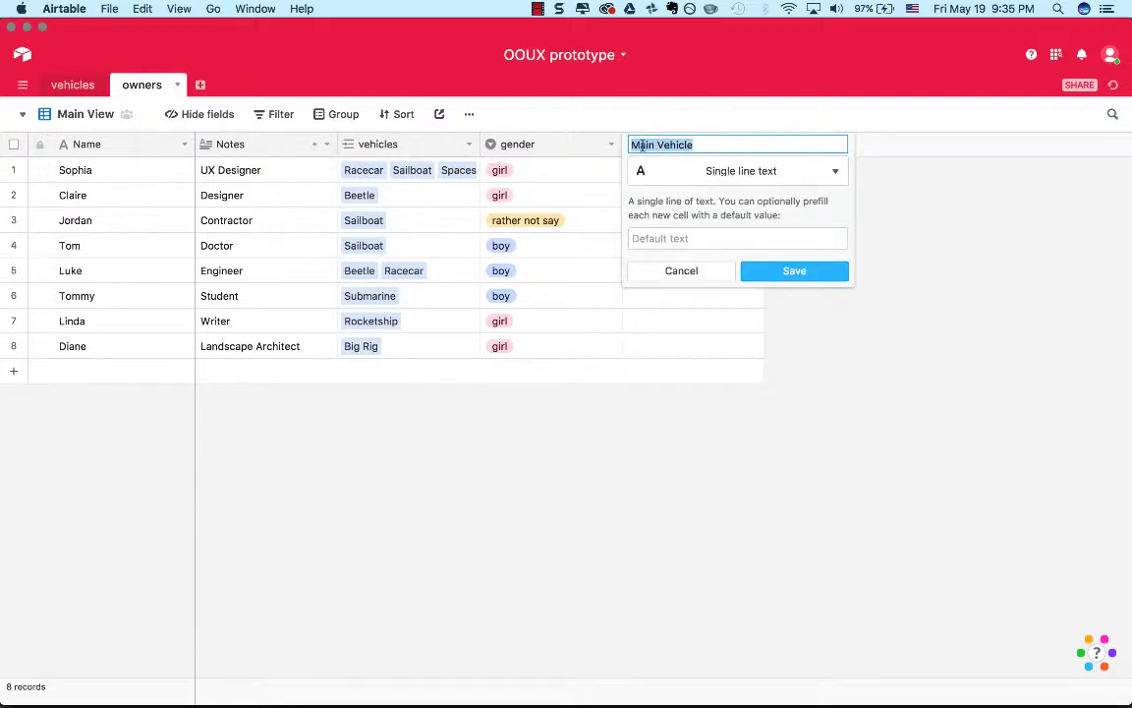
type("Ve")
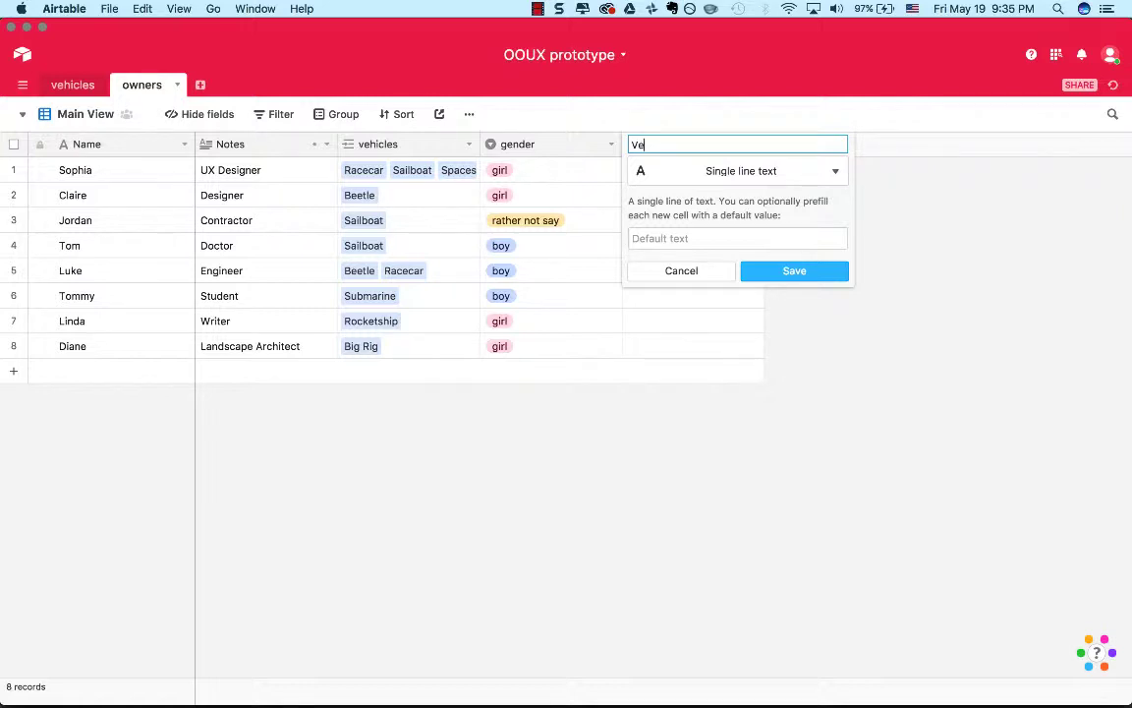
type("hicle")
triple_click(644, 145)
type("Main Vehccle")
Change the Main Vehicle field to link to the vehicles table, disallow linking to multiple records, and save it.
left_click(724, 175)
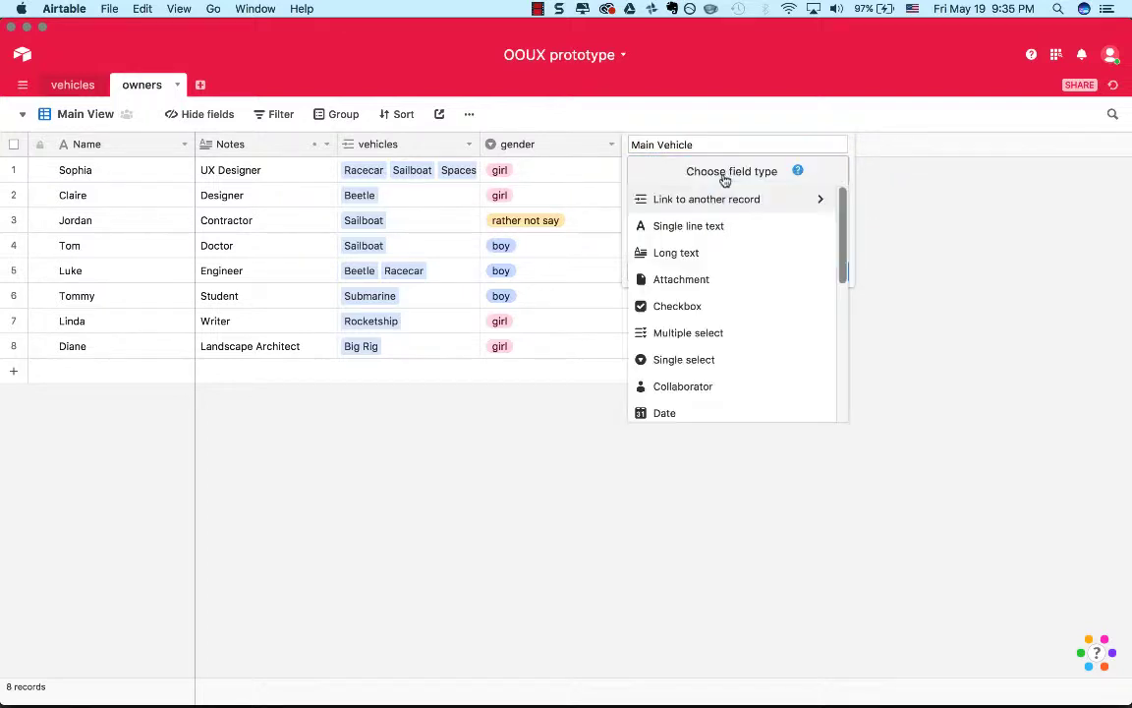
left_click(747, 202)
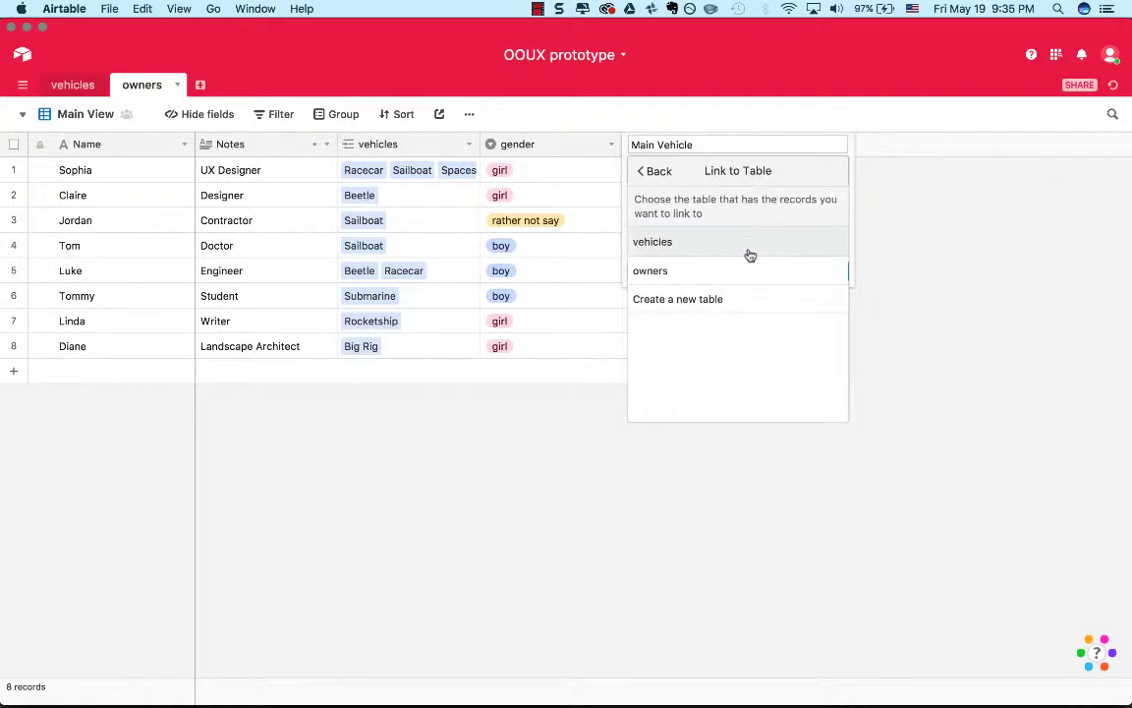
left_click(748, 246)
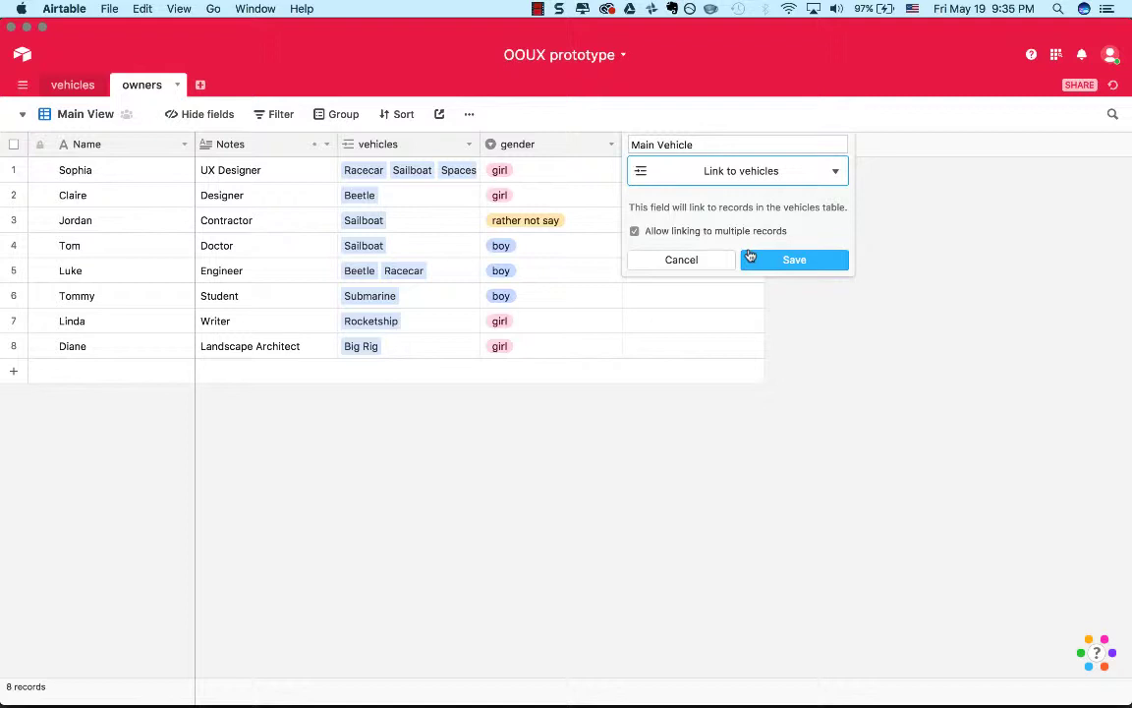
left_click(634, 231)
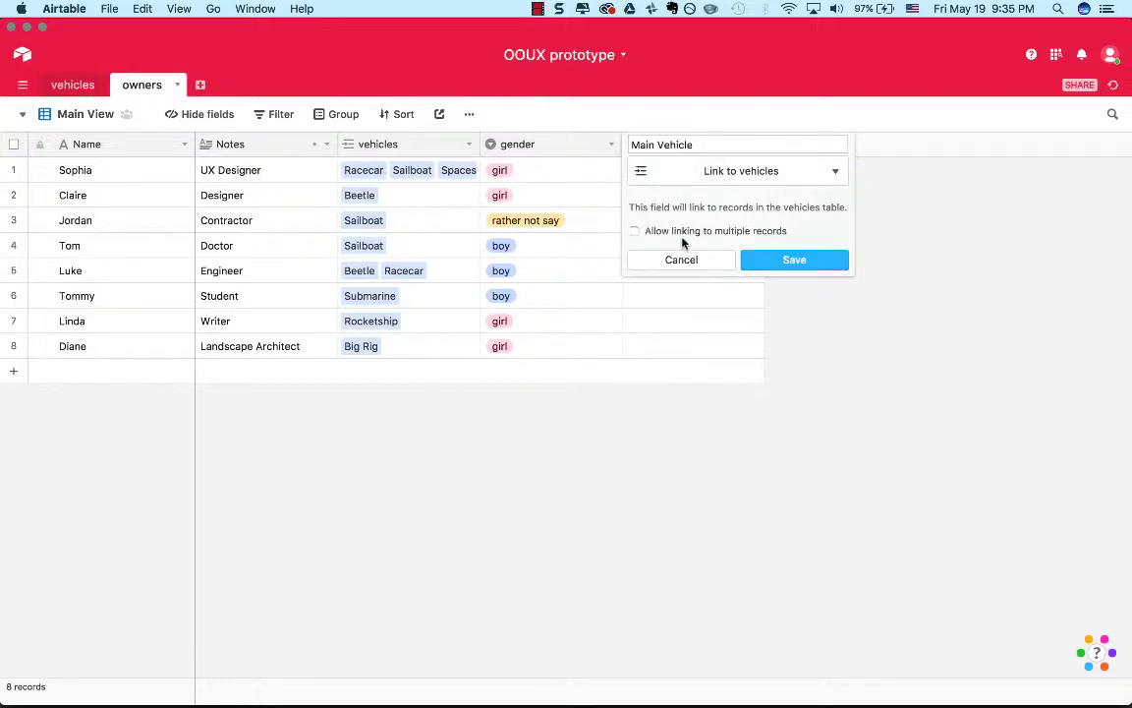
left_click(794, 261)
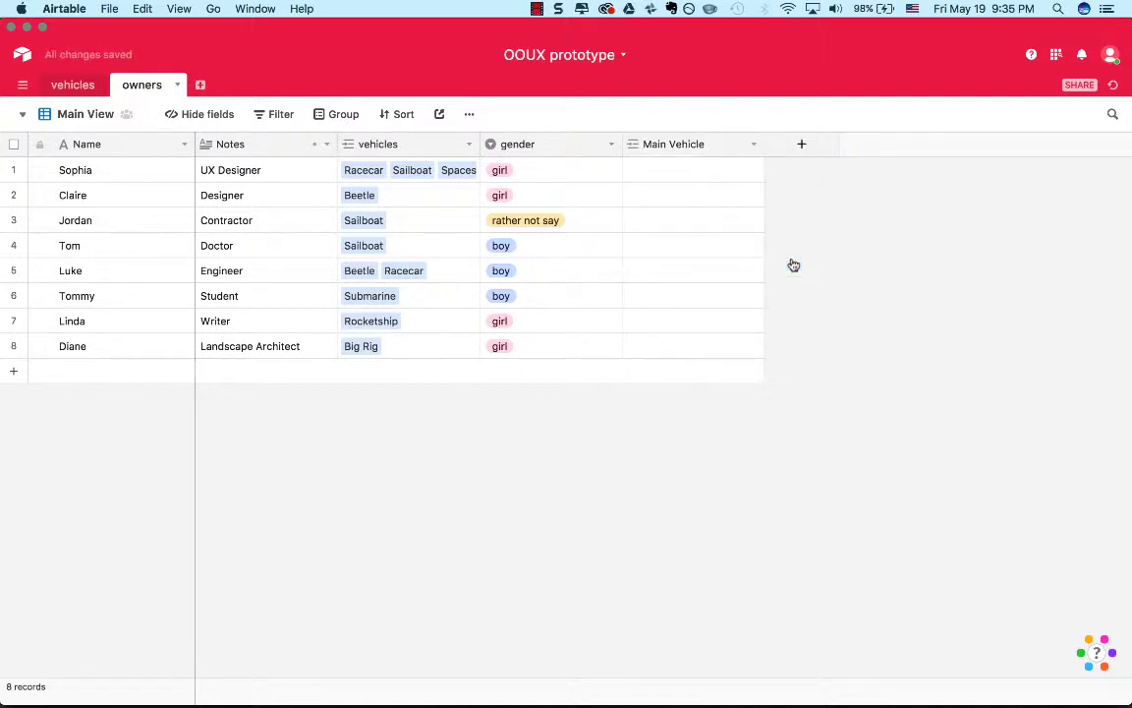
Link the Spaceship as the UX Designer's main vehicle in the owners table.
left_click(79, 88)
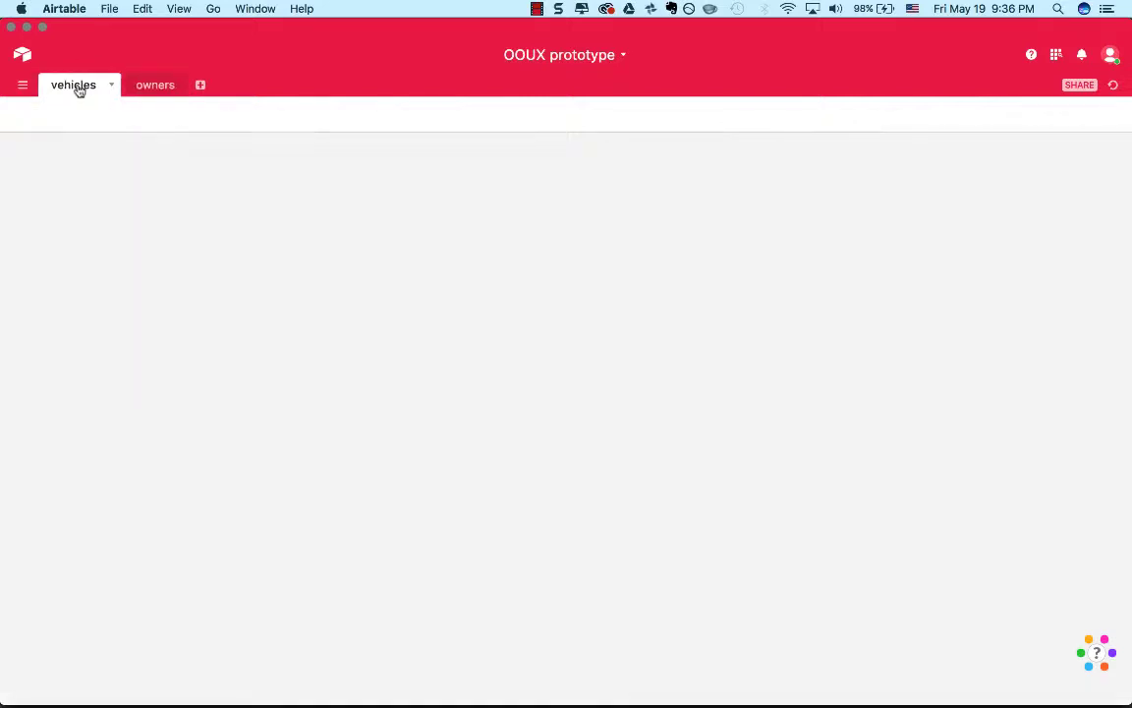
left_click(143, 85)
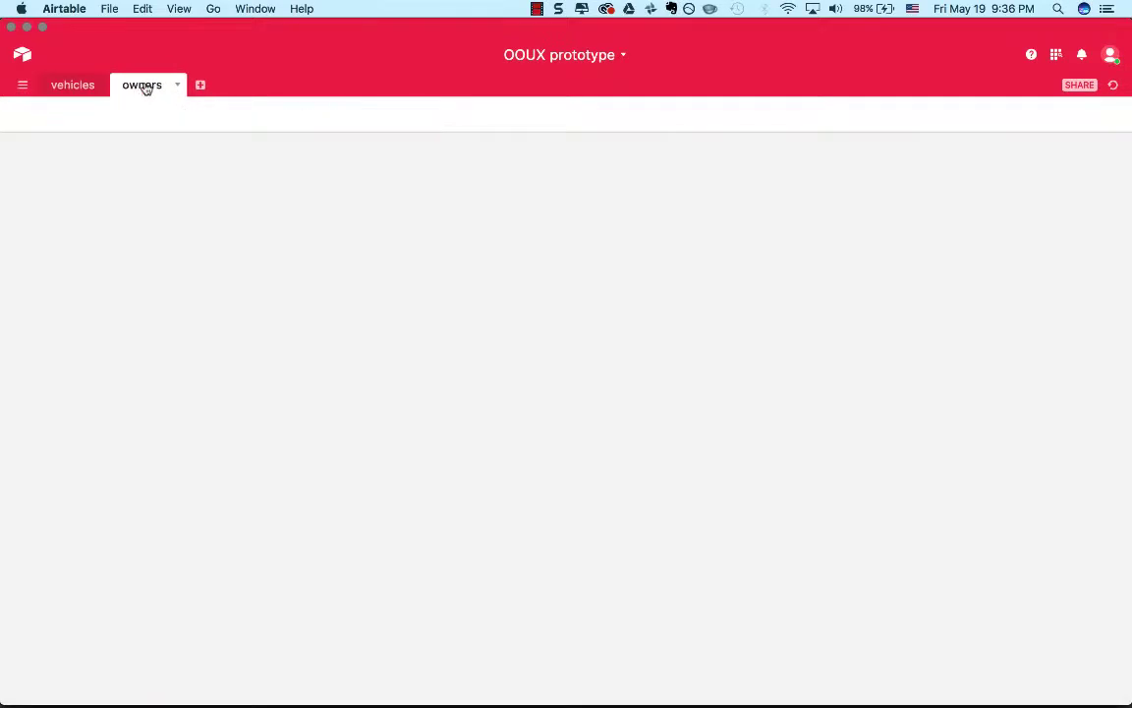
left_click(706, 176)
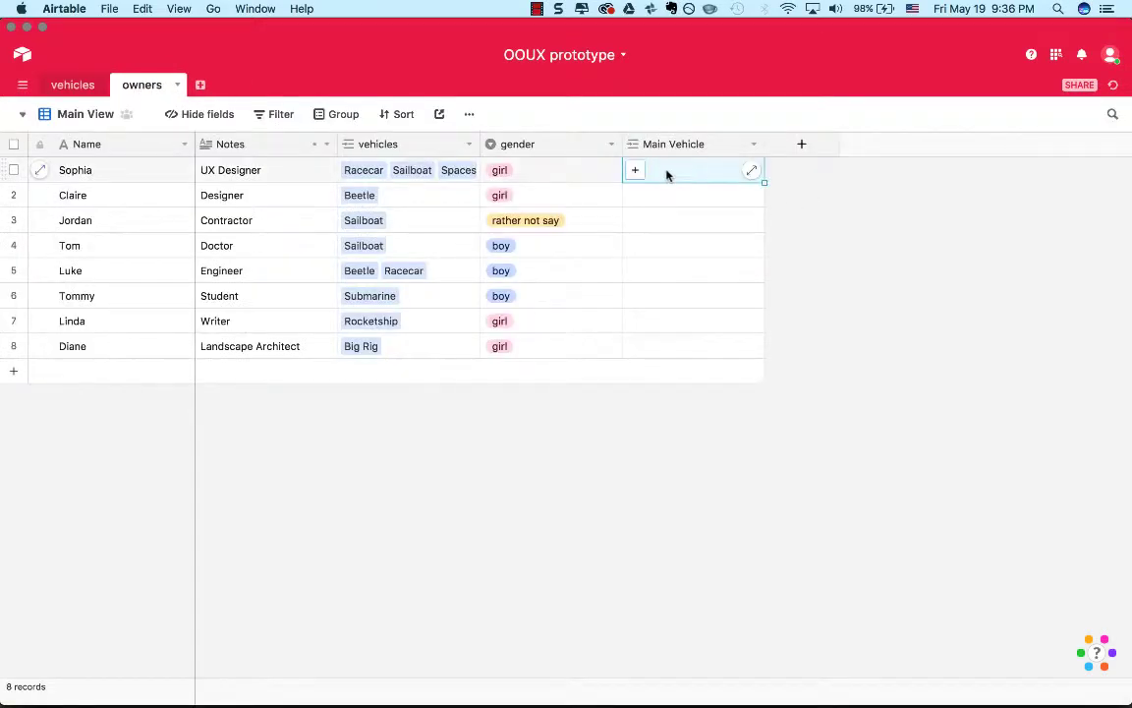
left_click(637, 172)
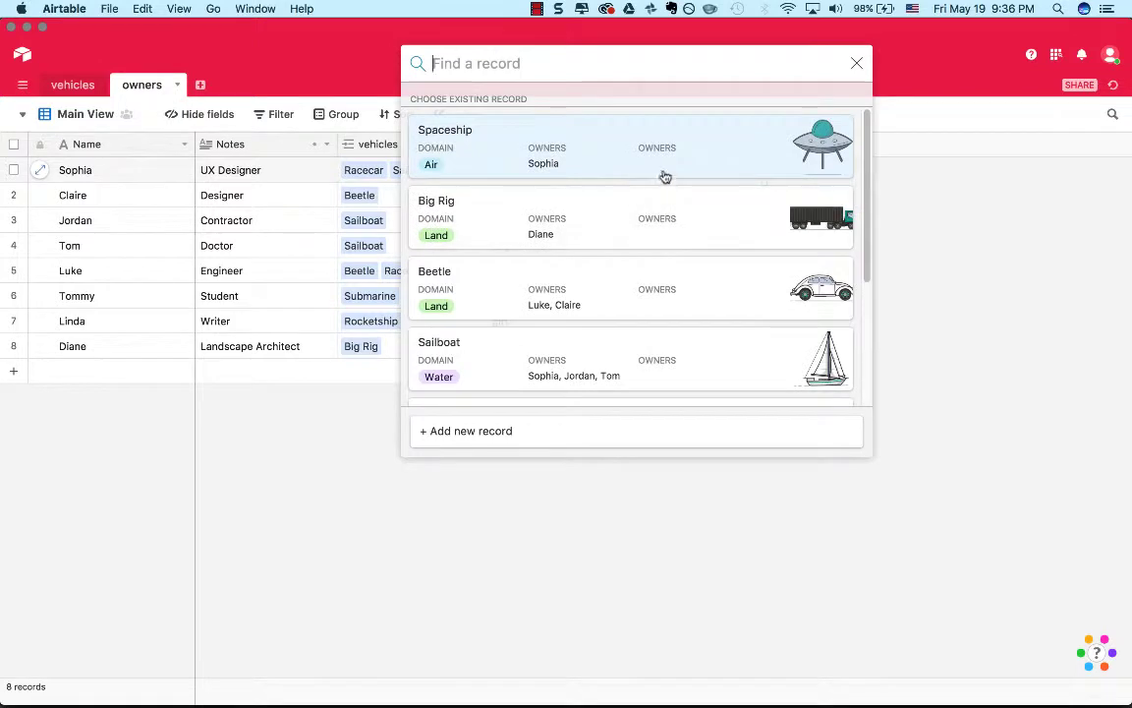
left_click(664, 176)
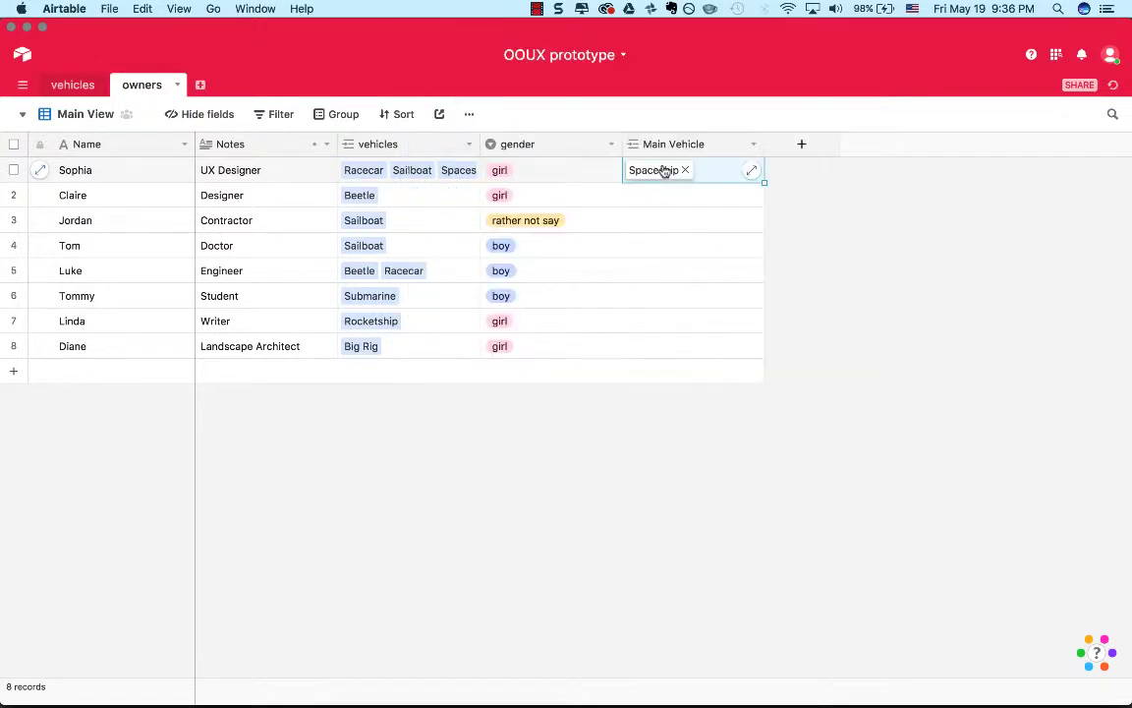
left_click(698, 222)
left_click(652, 171)
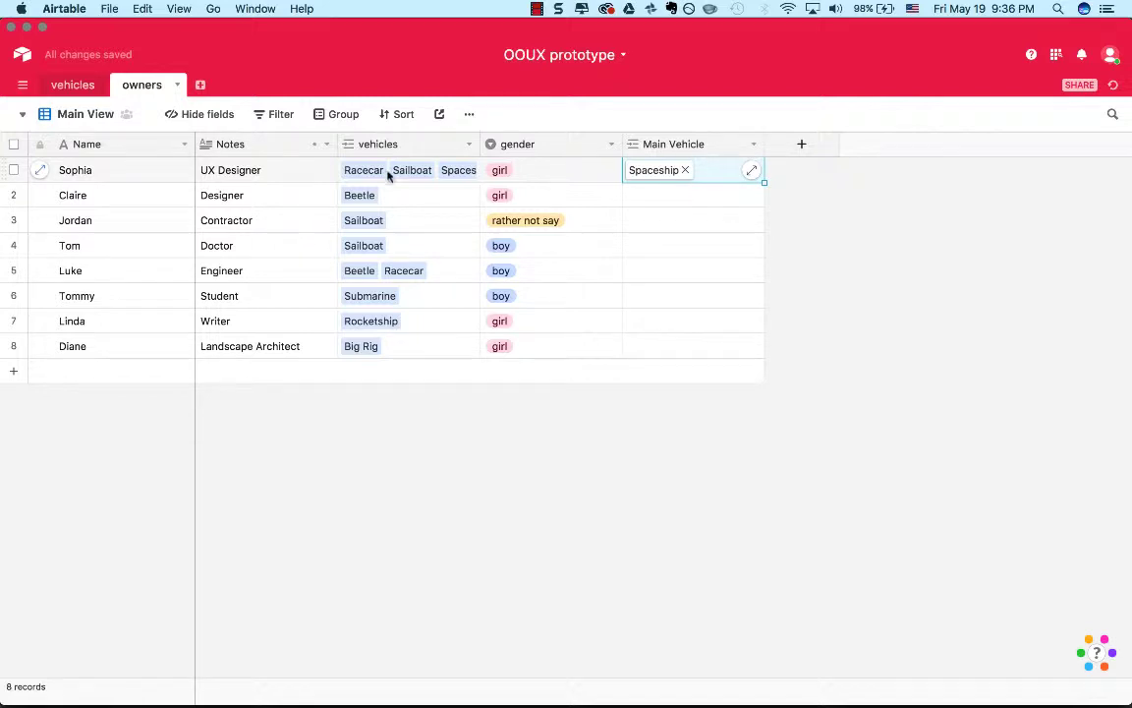
Replace the view's gender filter with one on the Main Vehicle field and check its available operators.
left_click(753, 145)
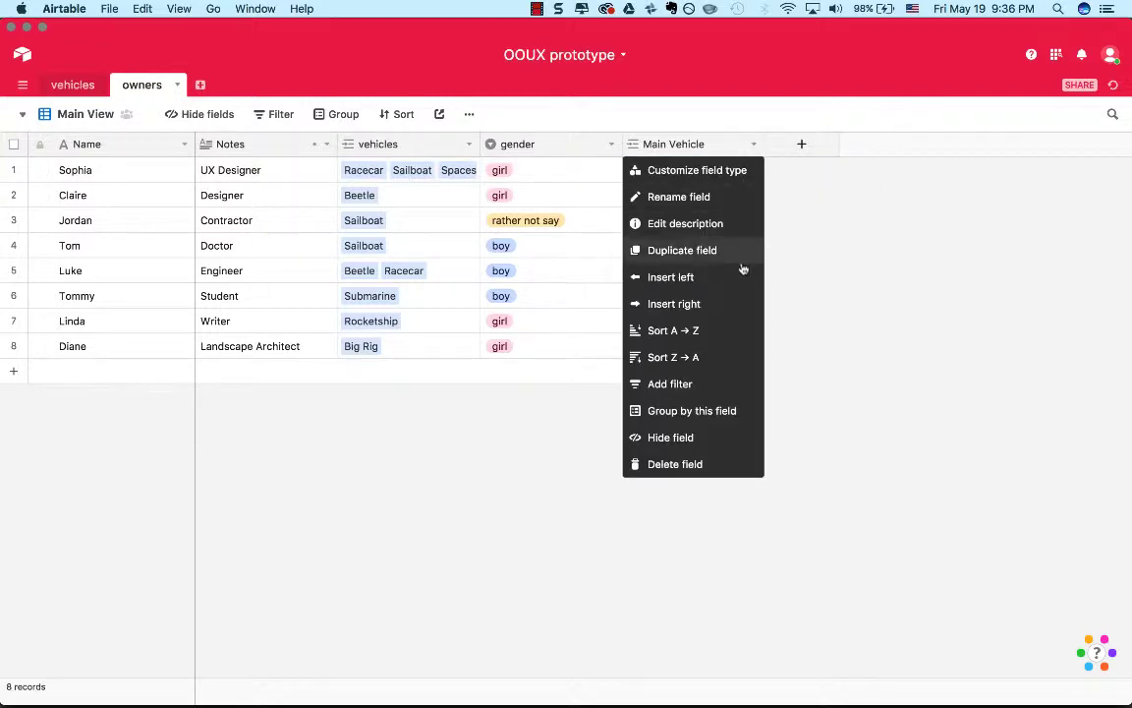
left_click(725, 383)
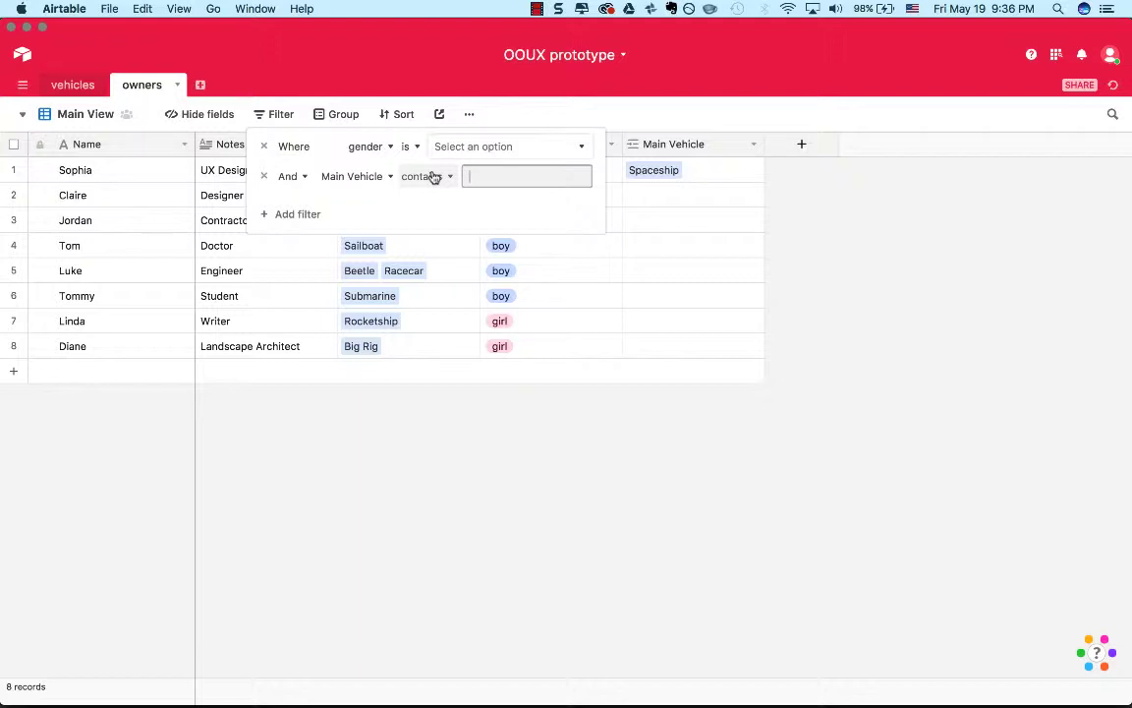
left_click(263, 147)
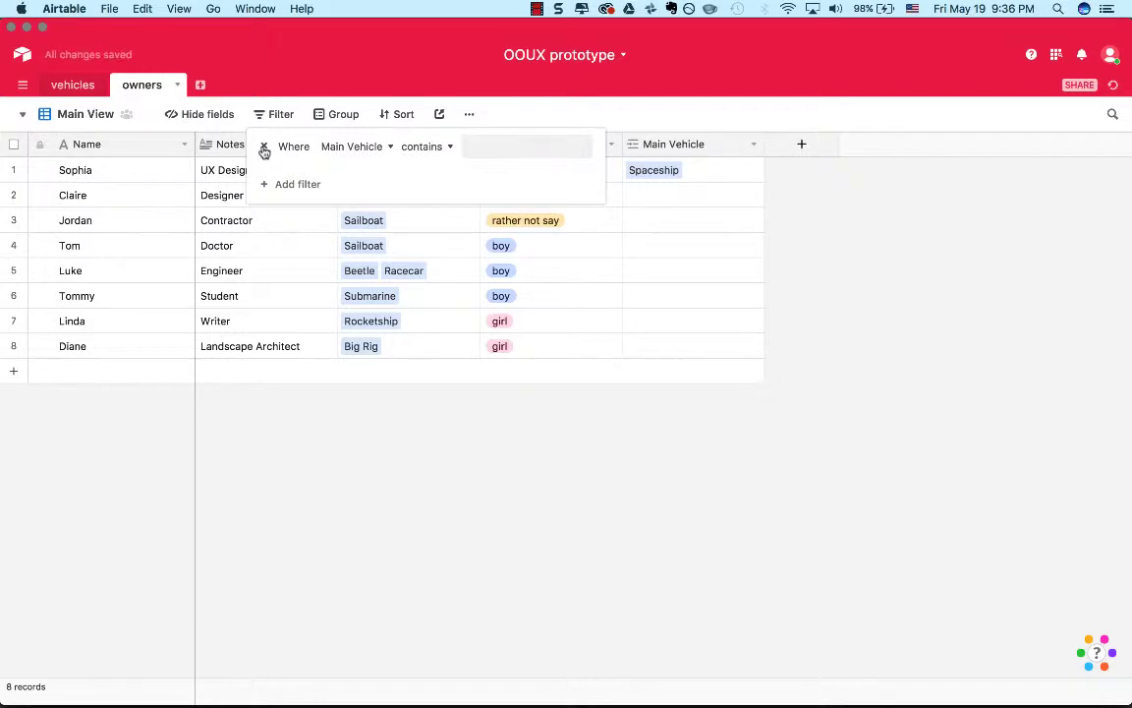
left_click(441, 150)
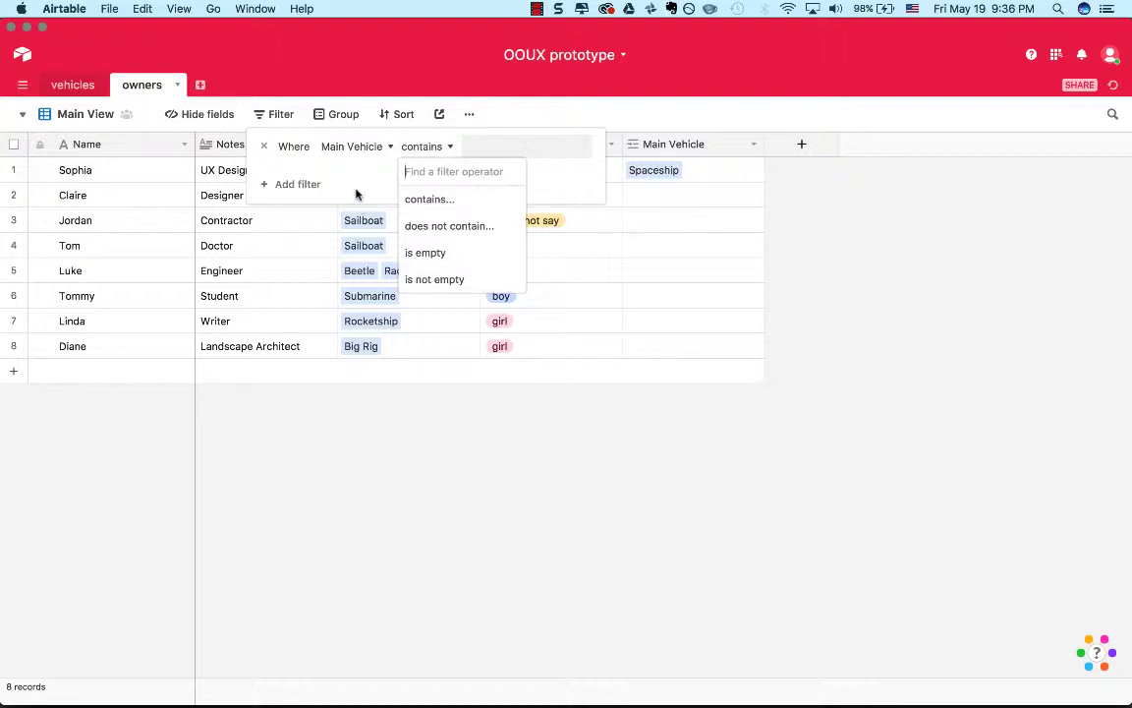
key("Escape")
key("Escape")
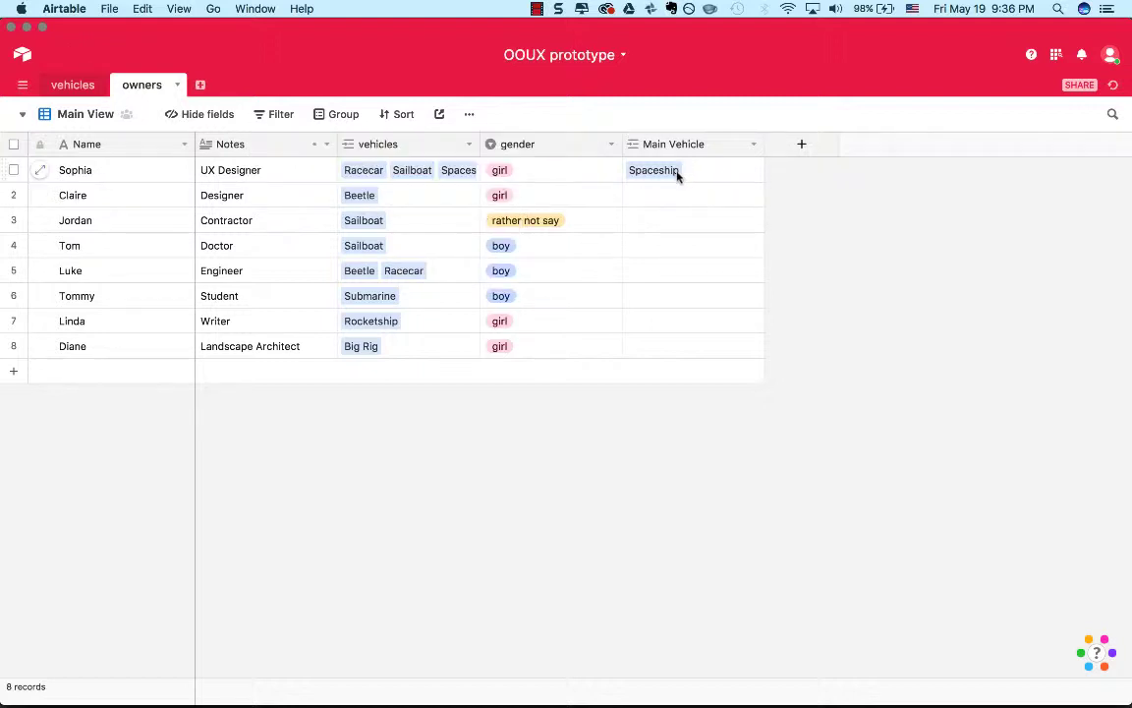
Link the Beetle as the Designer's main vehicle.
left_click(676, 173)
left_click(693, 196)
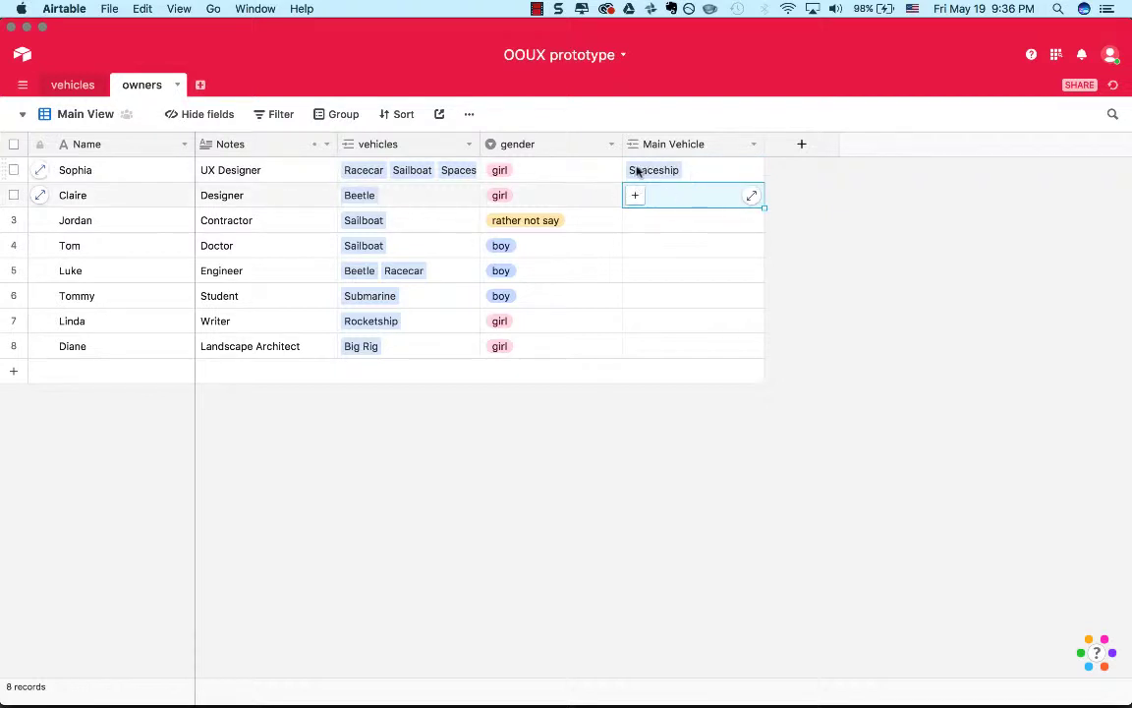
left_click(688, 170)
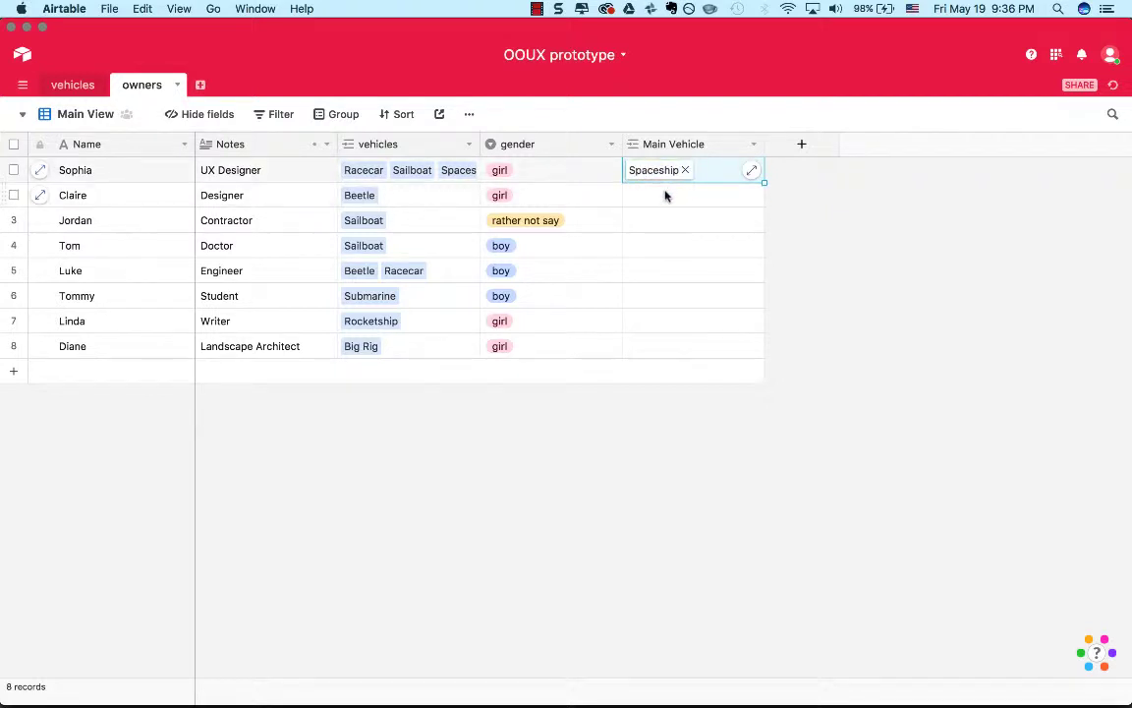
left_click(664, 196)
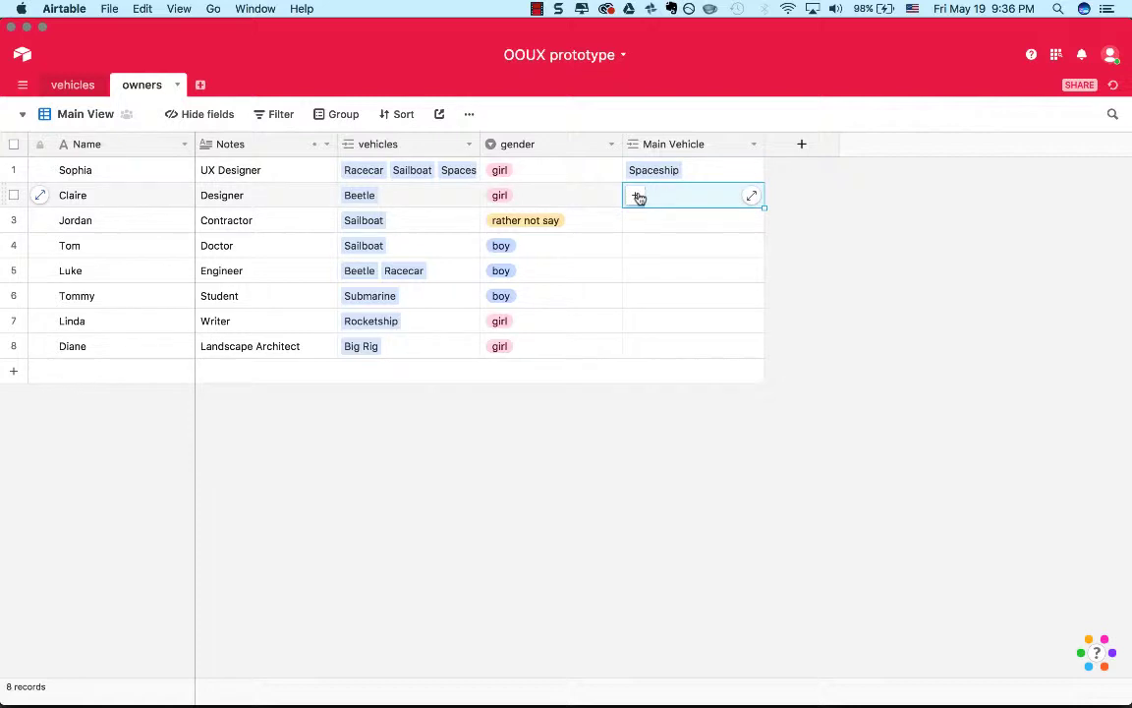
left_click(637, 196)
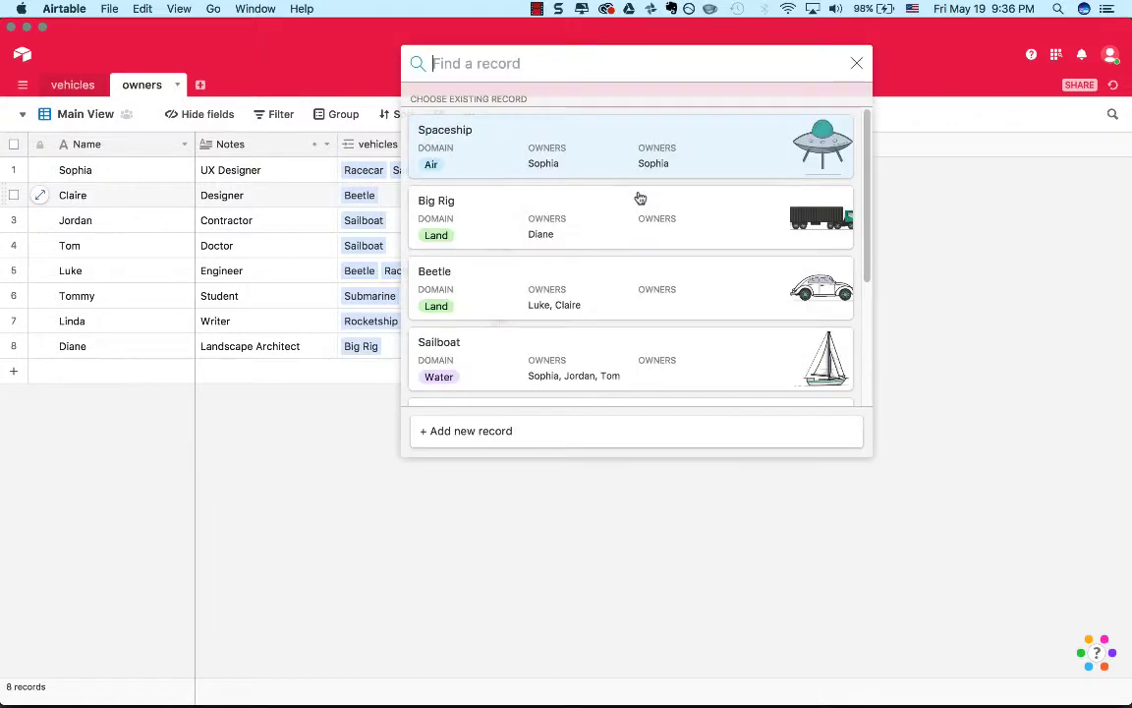
left_click(659, 264)
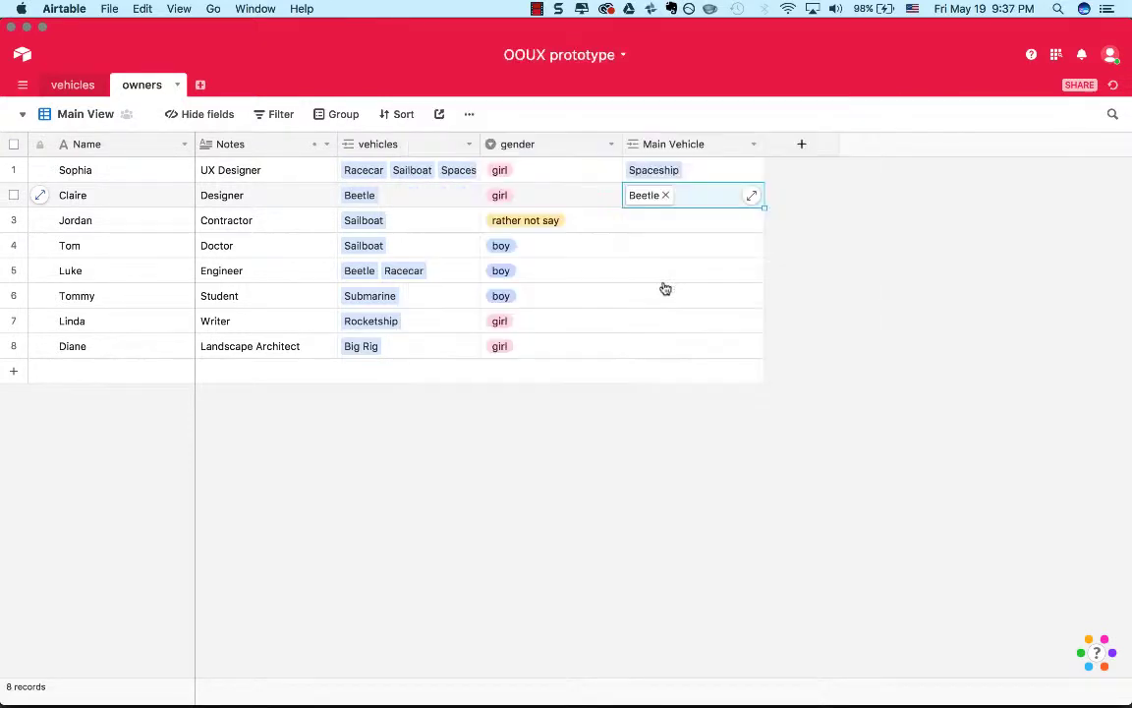
left_click(664, 279)
Link the Sailboat as the Contractor's main vehicle in the owners table.
left_click(640, 224)
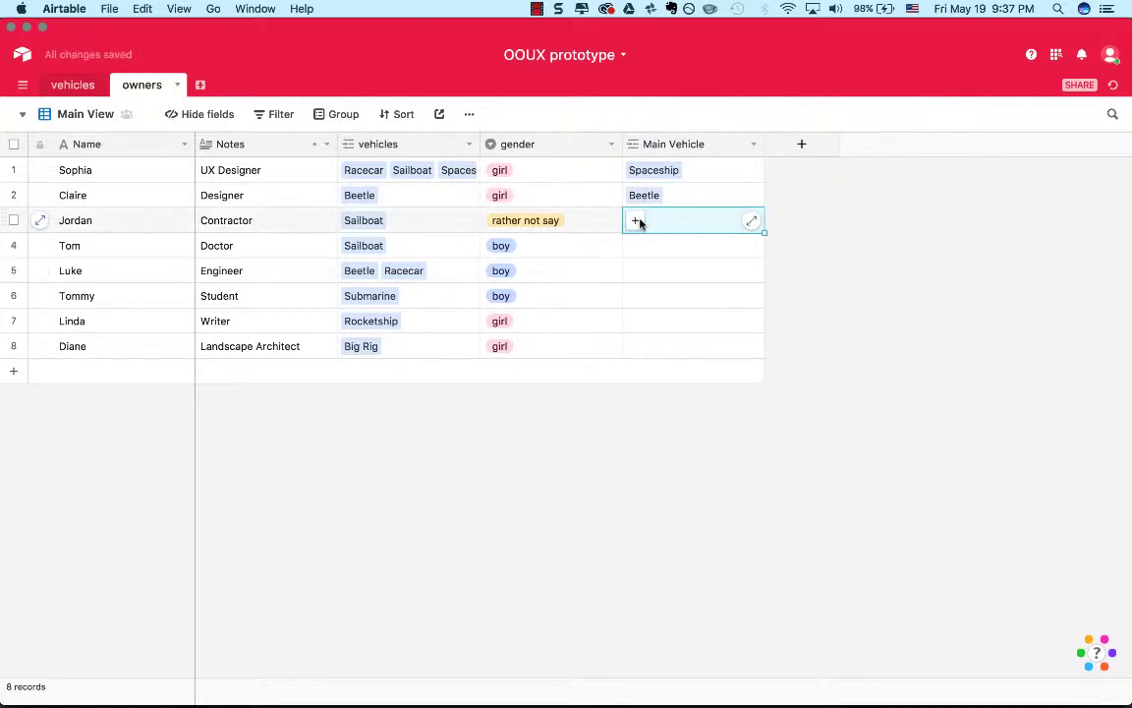
left_click(634, 221)
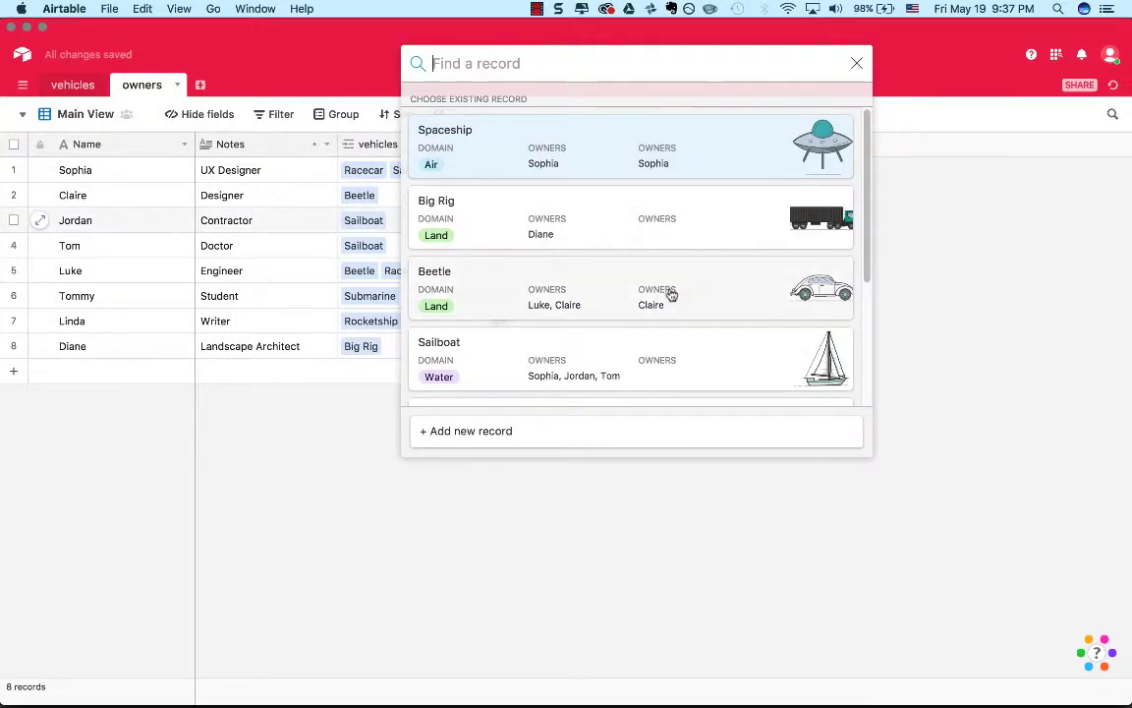
scroll(669, 295, "down", 3)
left_click(672, 248)
left_click(845, 245)
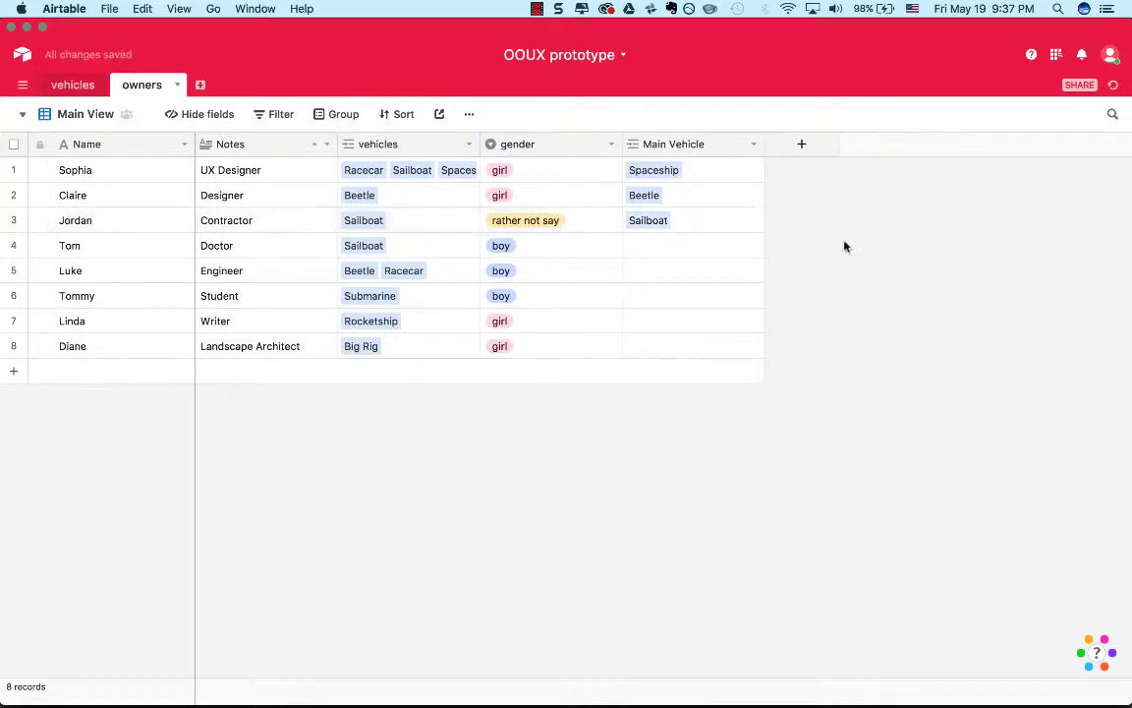
Delete the Main Vehicle field from the owners table and switch the table to its Gallery view.
left_click(752, 145)
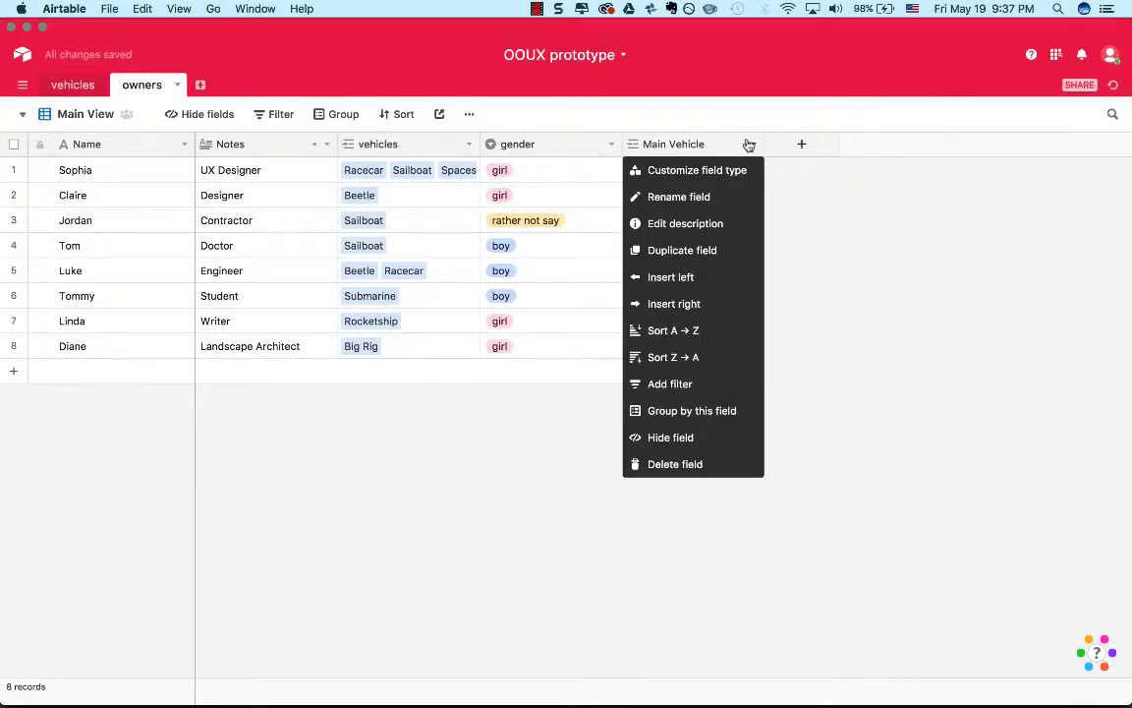
left_click(730, 466)
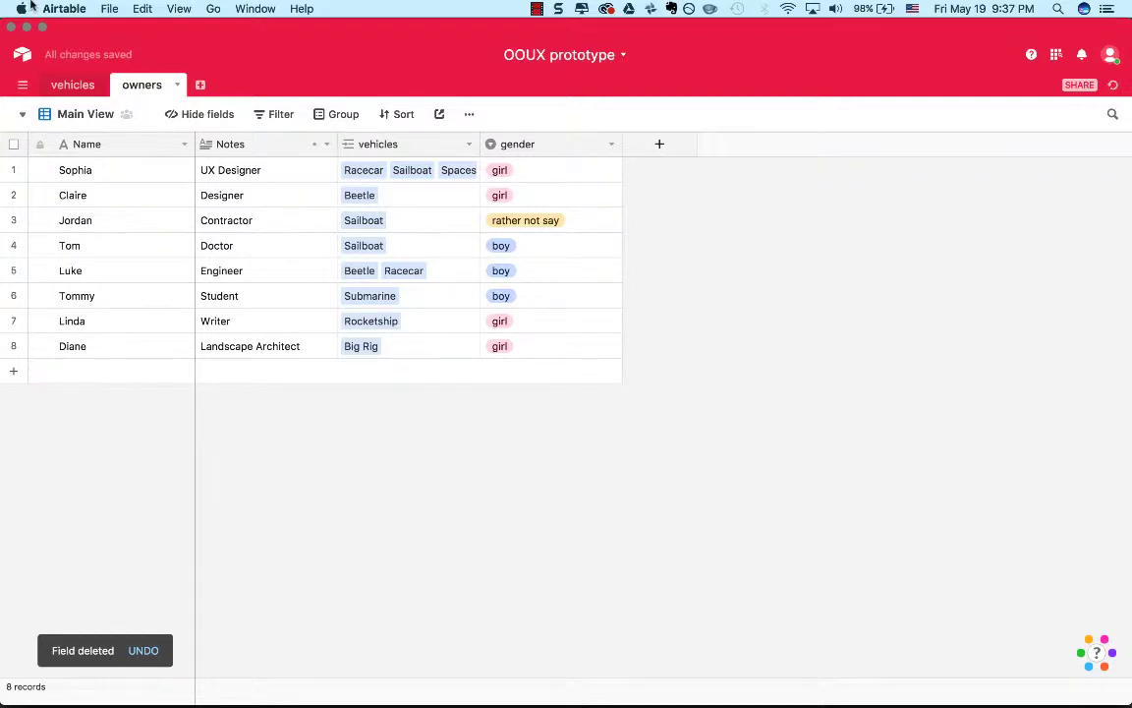
left_click(70, 116)
left_click(102, 180)
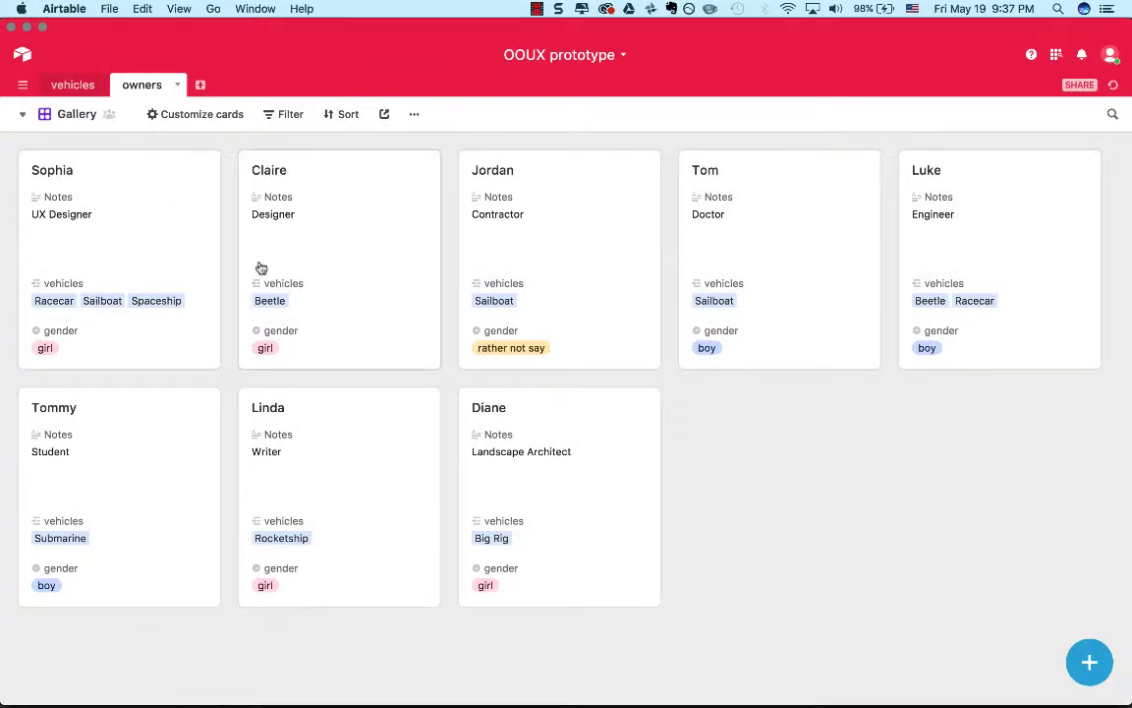
Create an empty table in the base and name it cities.
left_click(201, 86)
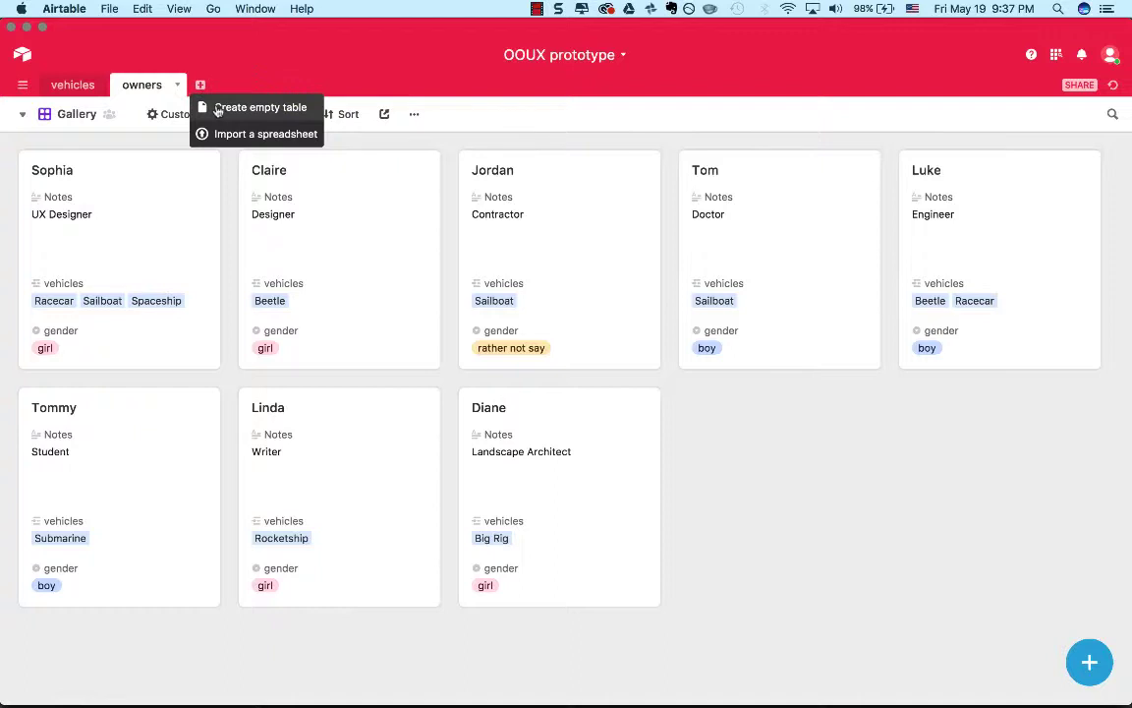
left_click(217, 108)
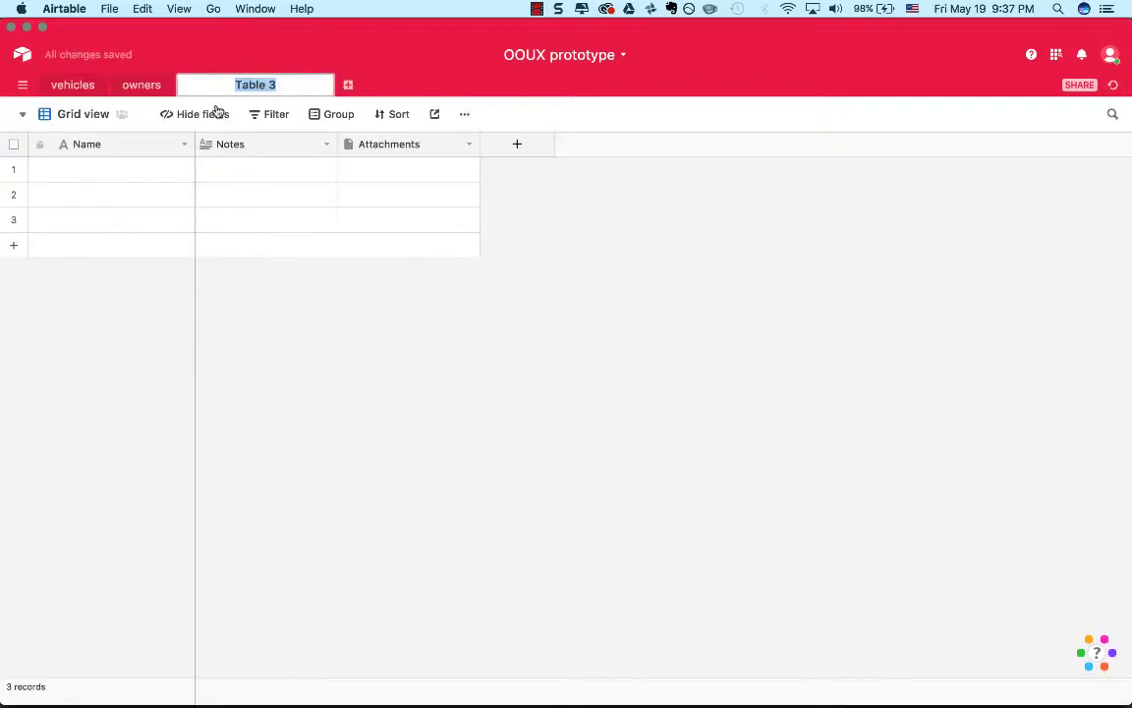
type("Cities")
key("BackSpace")
key("BackSpace")
key("BackSpace")
key("BackSpace")
key("BackSpace")
key("BackSpace")
type("cities")
key("Return")
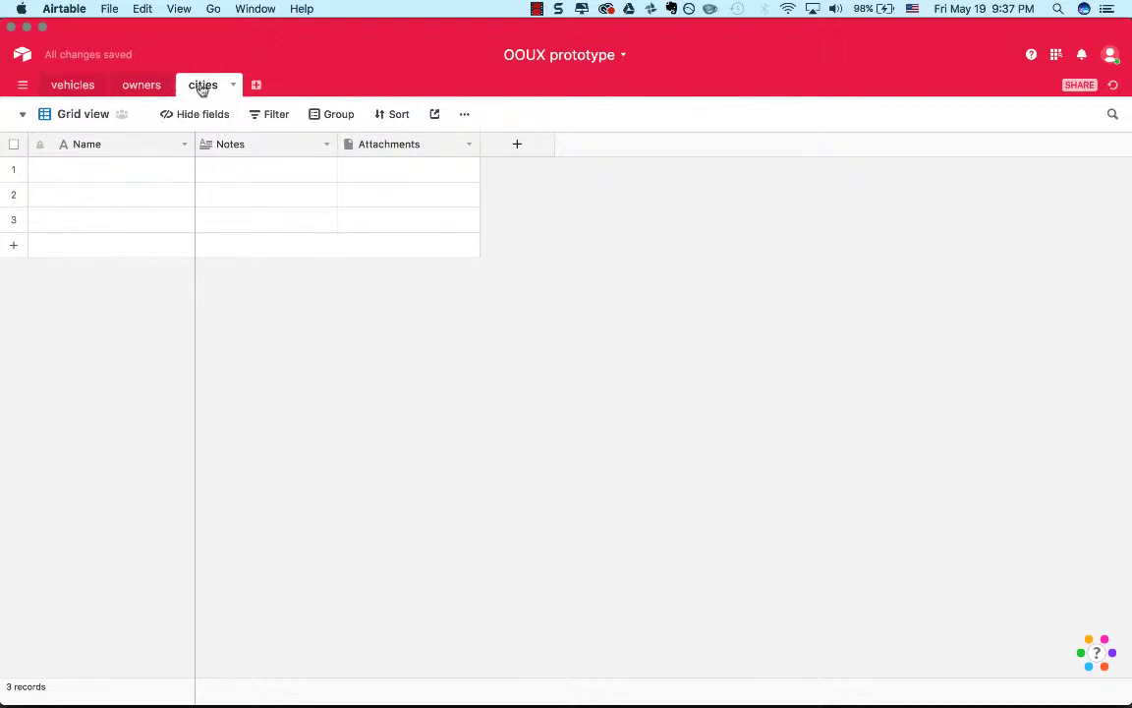
Name the first three records of the cities table Atlanta, Krakow and Warsaw.
left_click(109, 173)
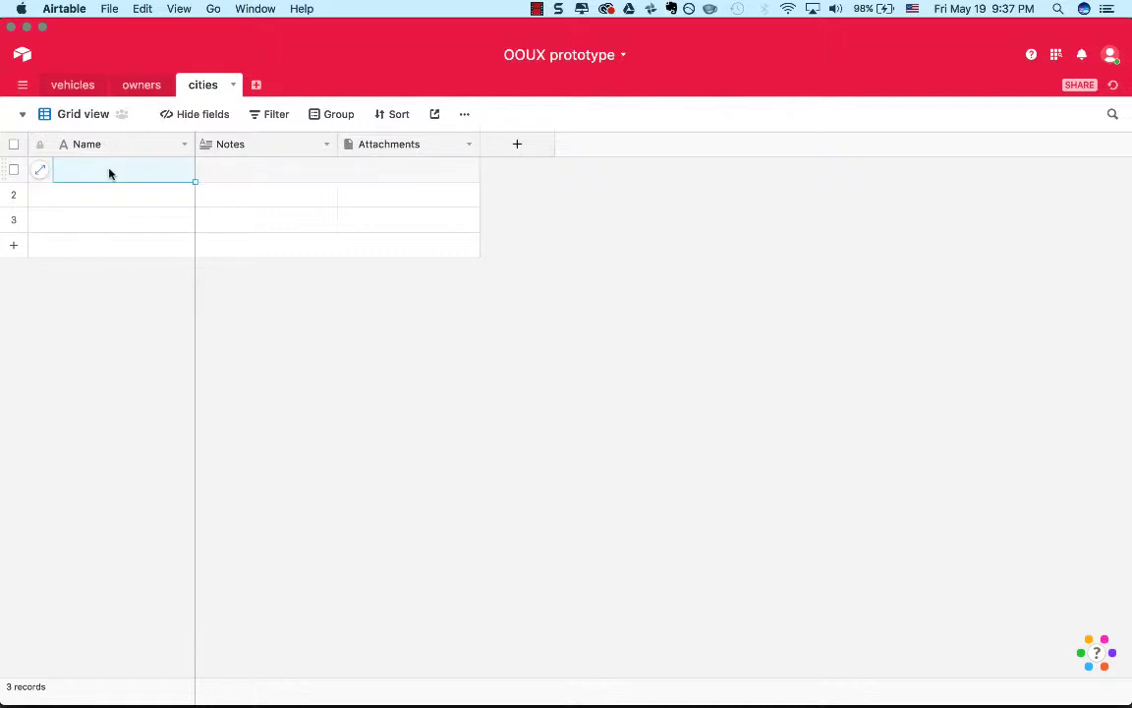
type("Atlanta")
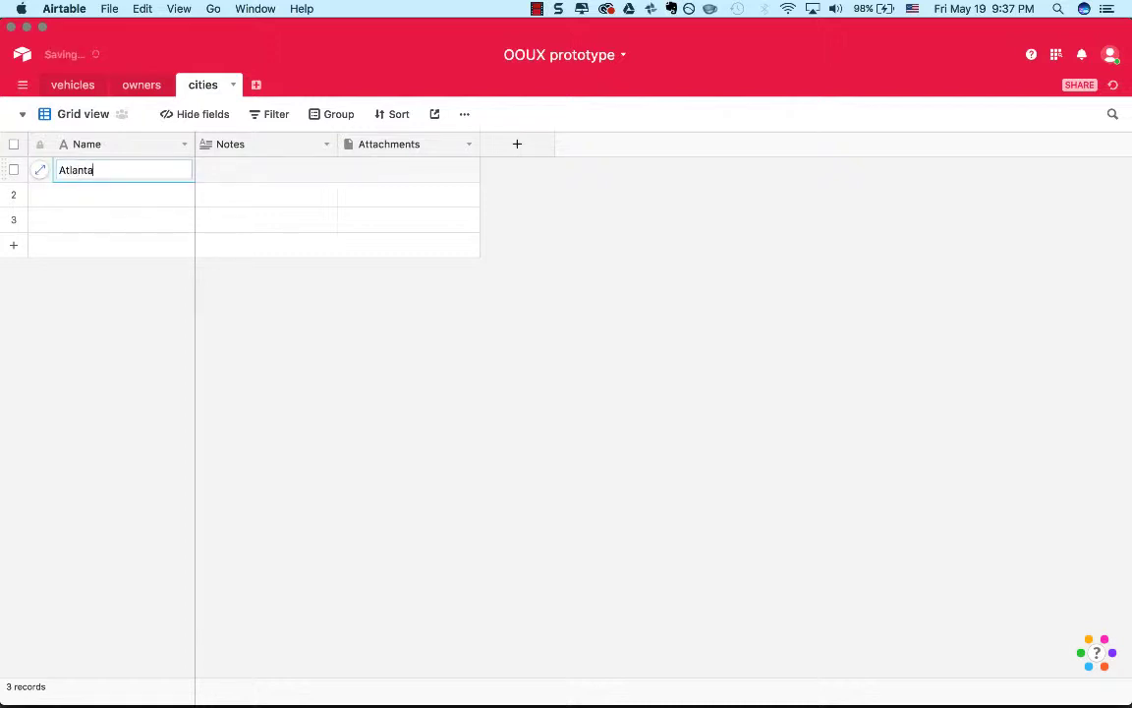
key("Tab")
left_click(89, 201)
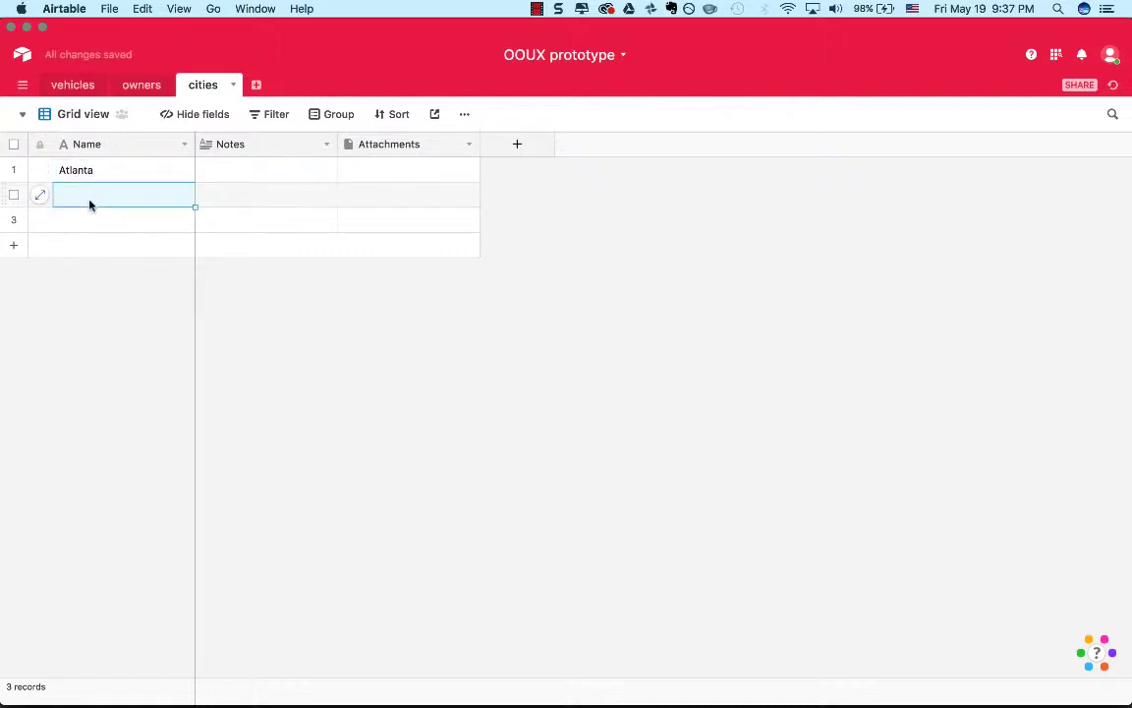
type("Krakow")
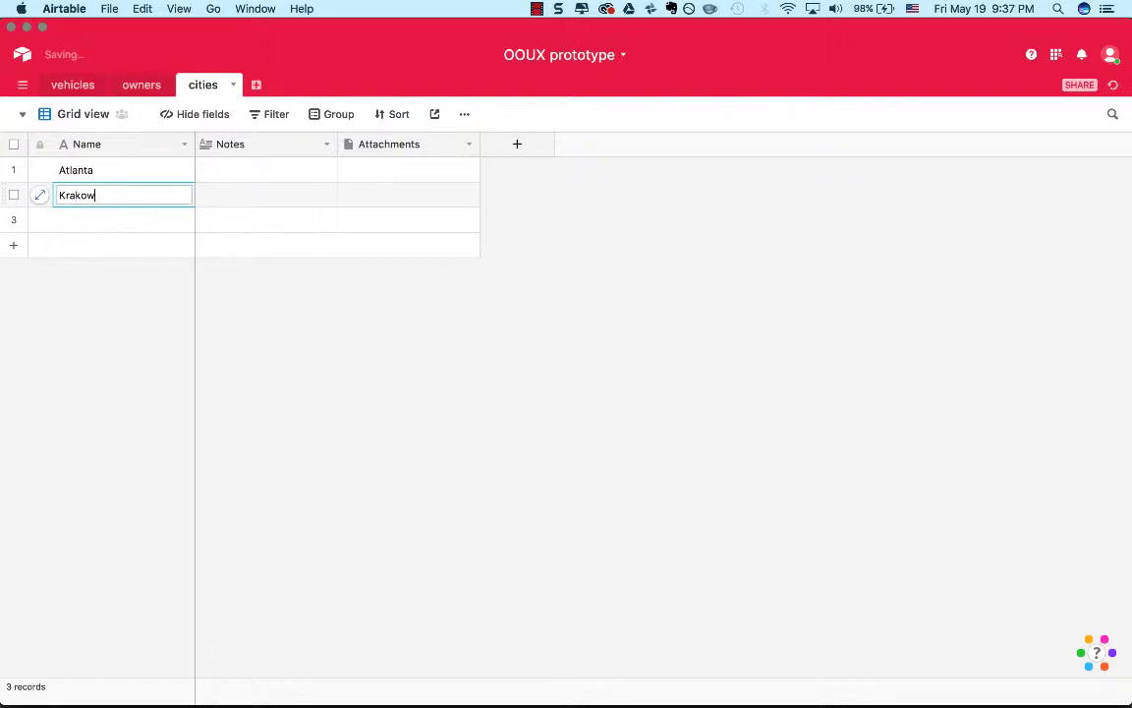
left_click(102, 220)
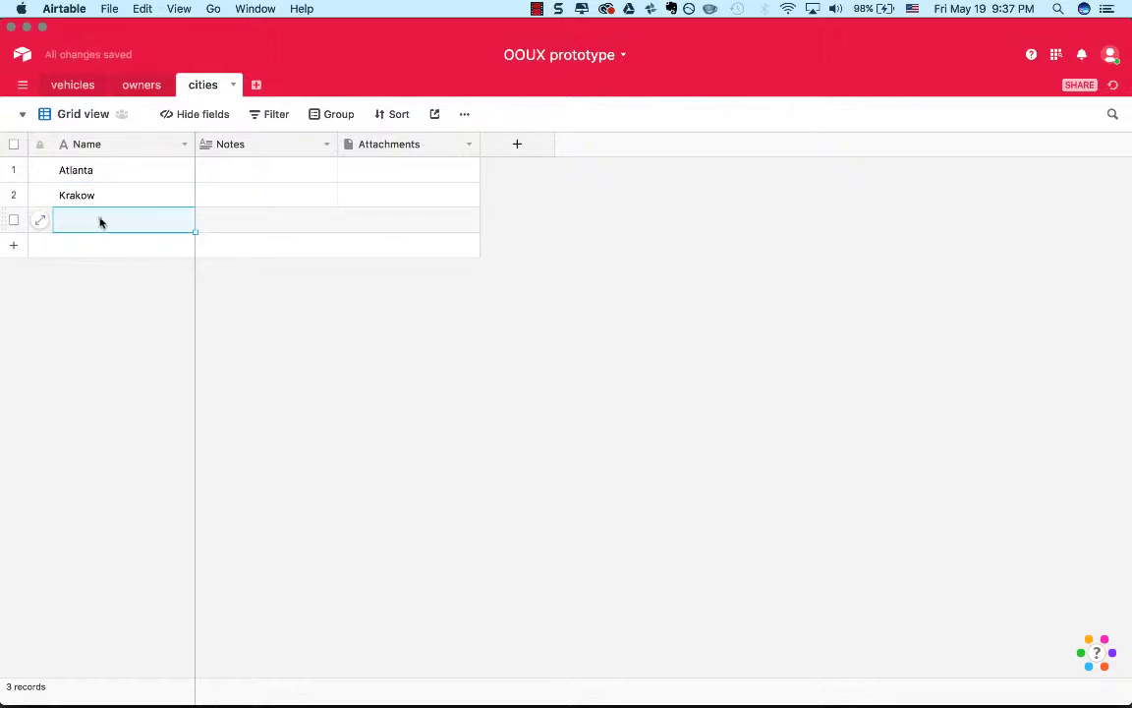
left_click(85, 225)
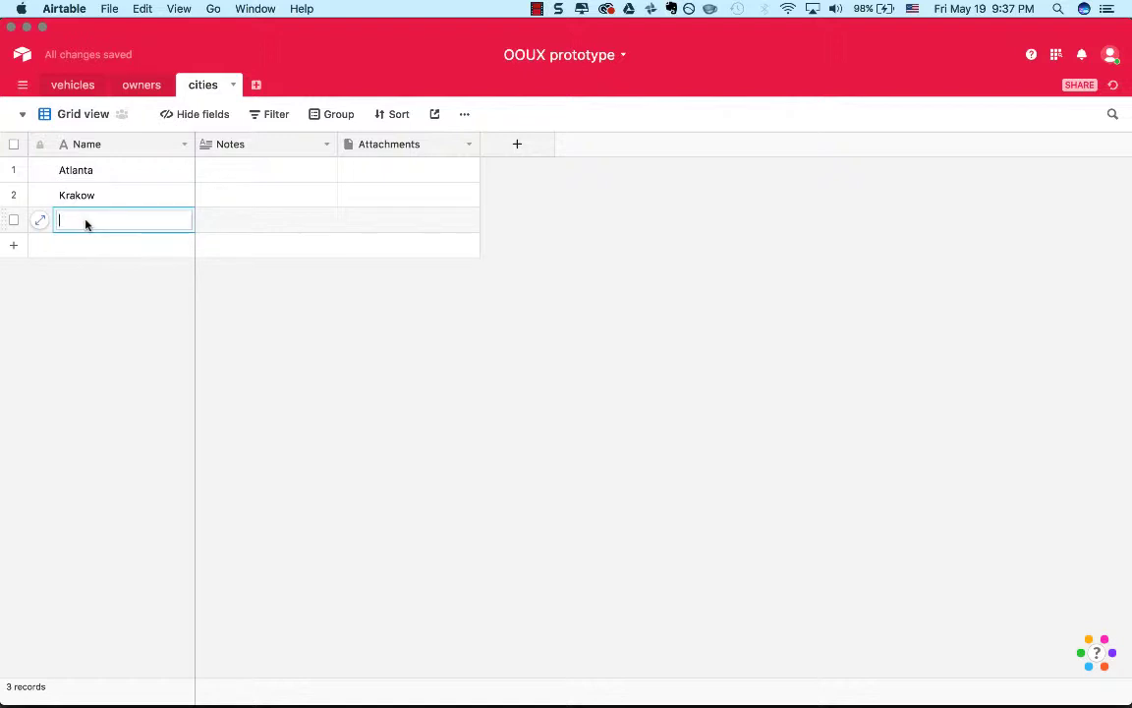
type("Warsaw")
Add a fourth record named Berlin to the cities table.
left_click(16, 246)
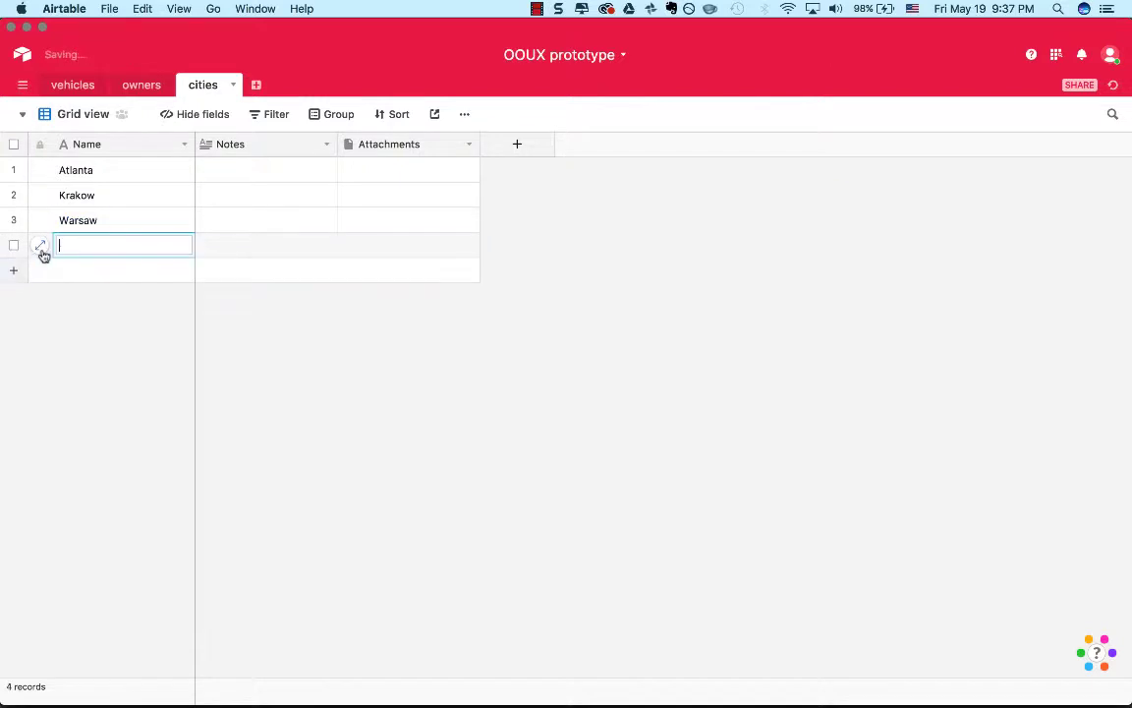
left_click(240, 179)
left_click(139, 256)
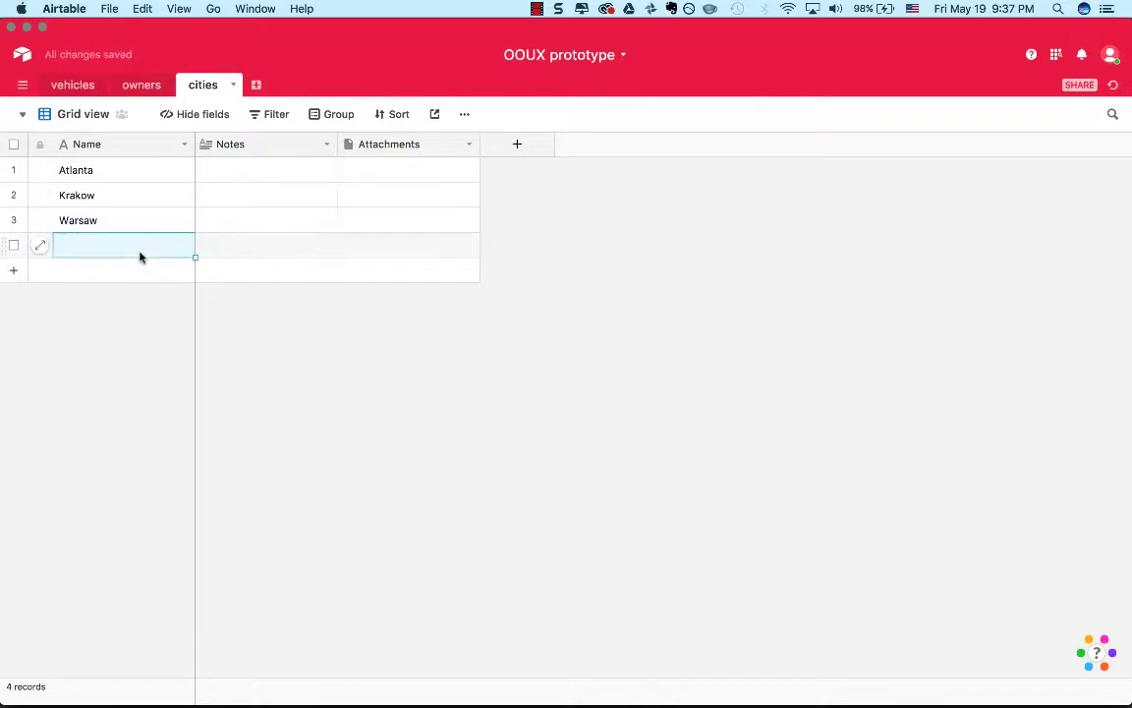
left_click(140, 256)
type("B")
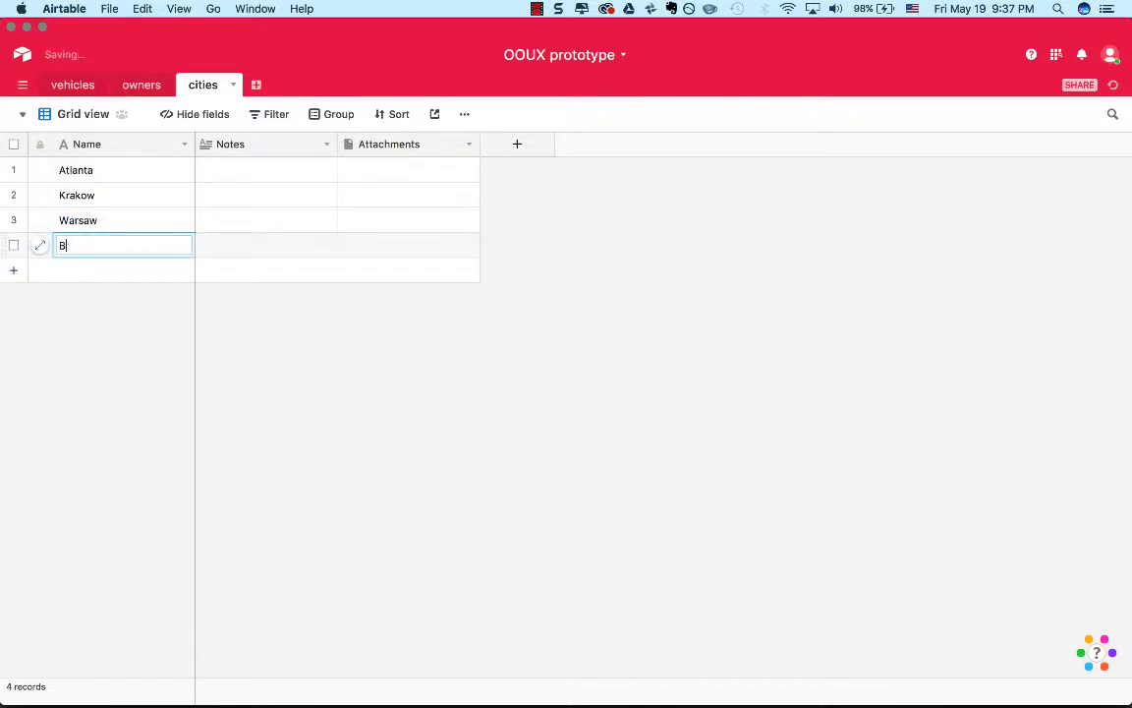
type("erlin")
left_click(222, 333)
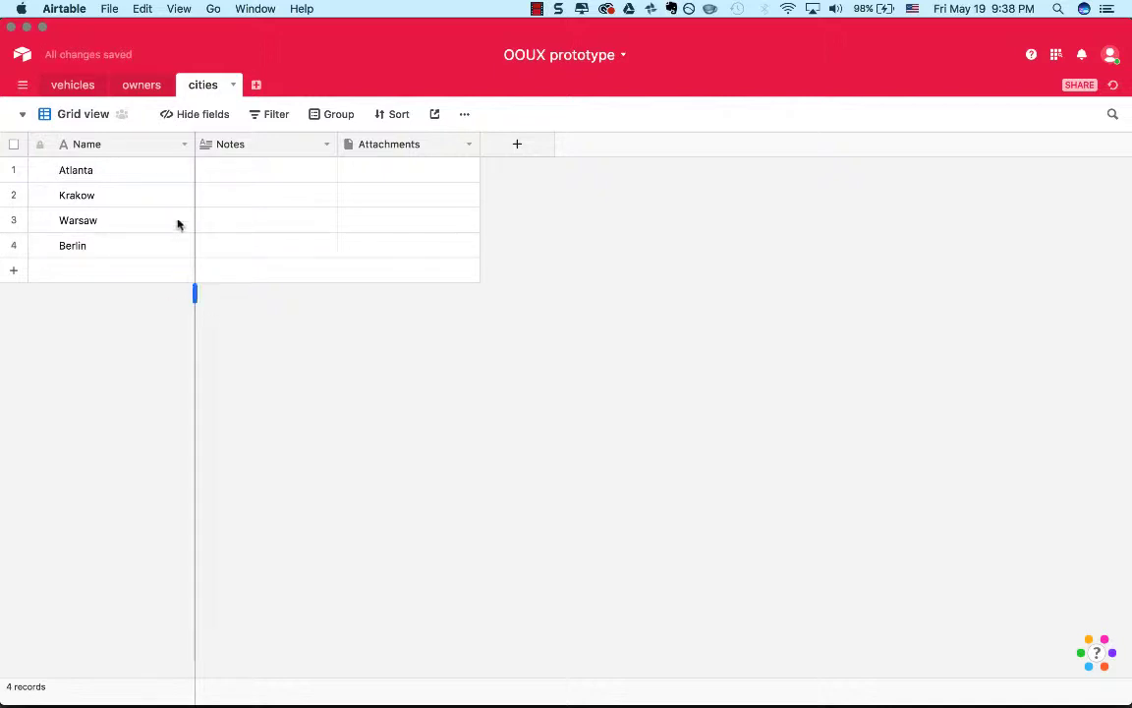
Delete the Notes and Attachments fields from the cities table.
left_click(267, 150)
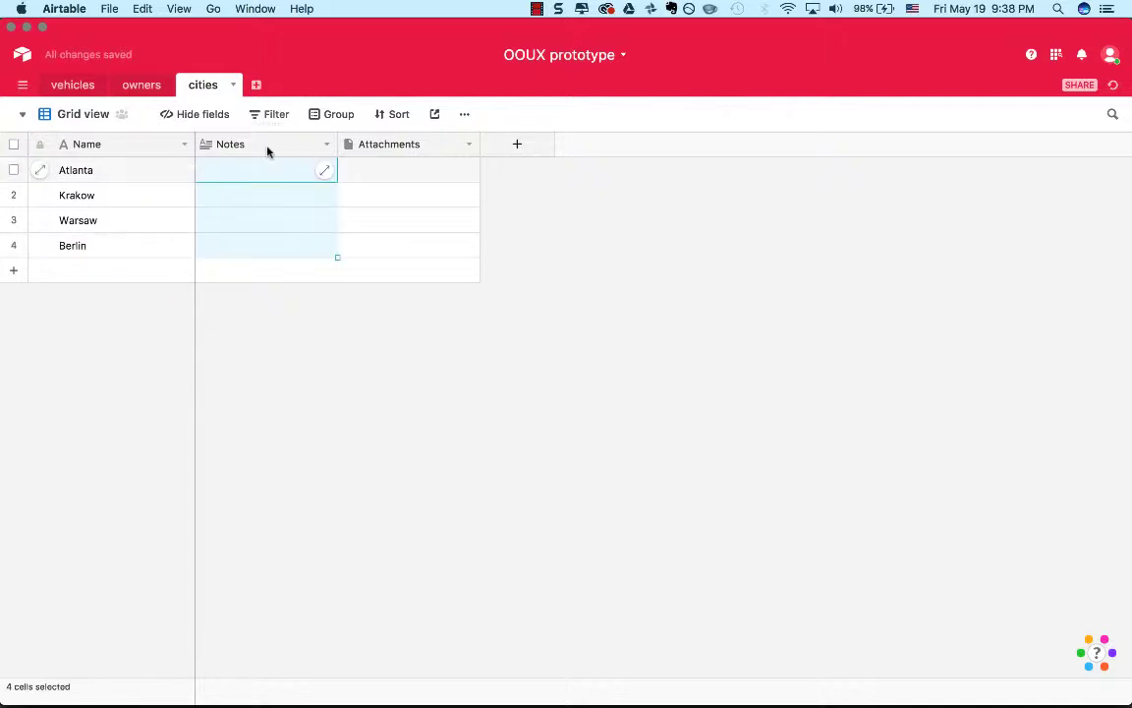
left_click(328, 145)
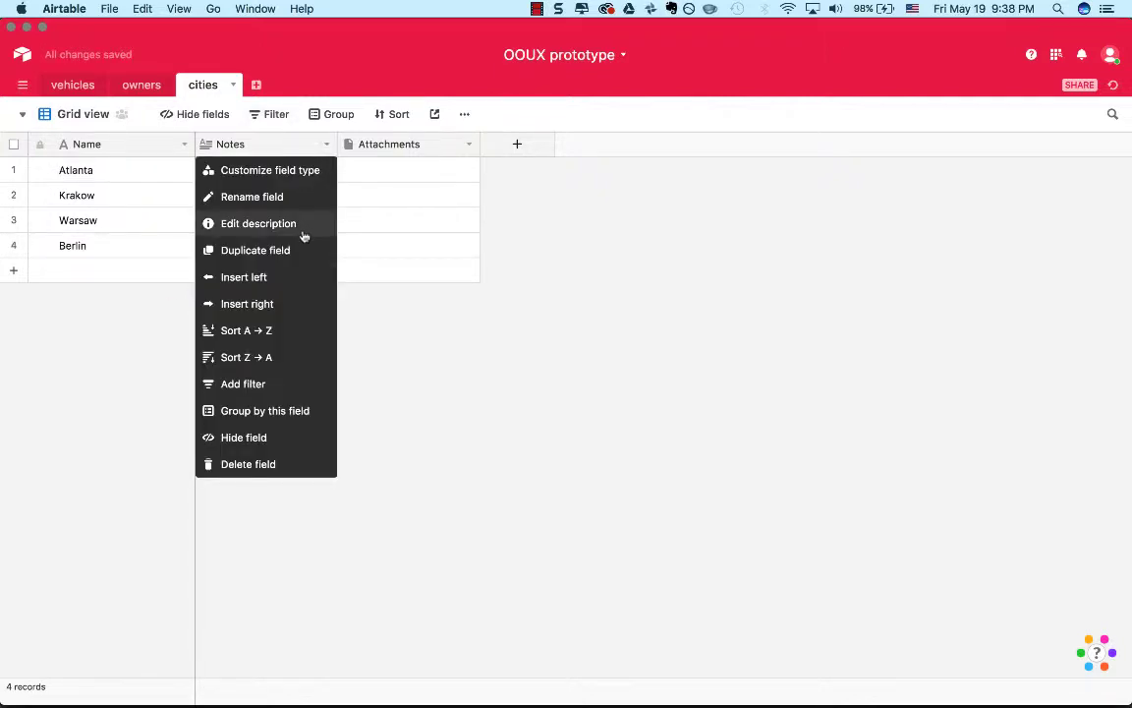
left_click(606, 228)
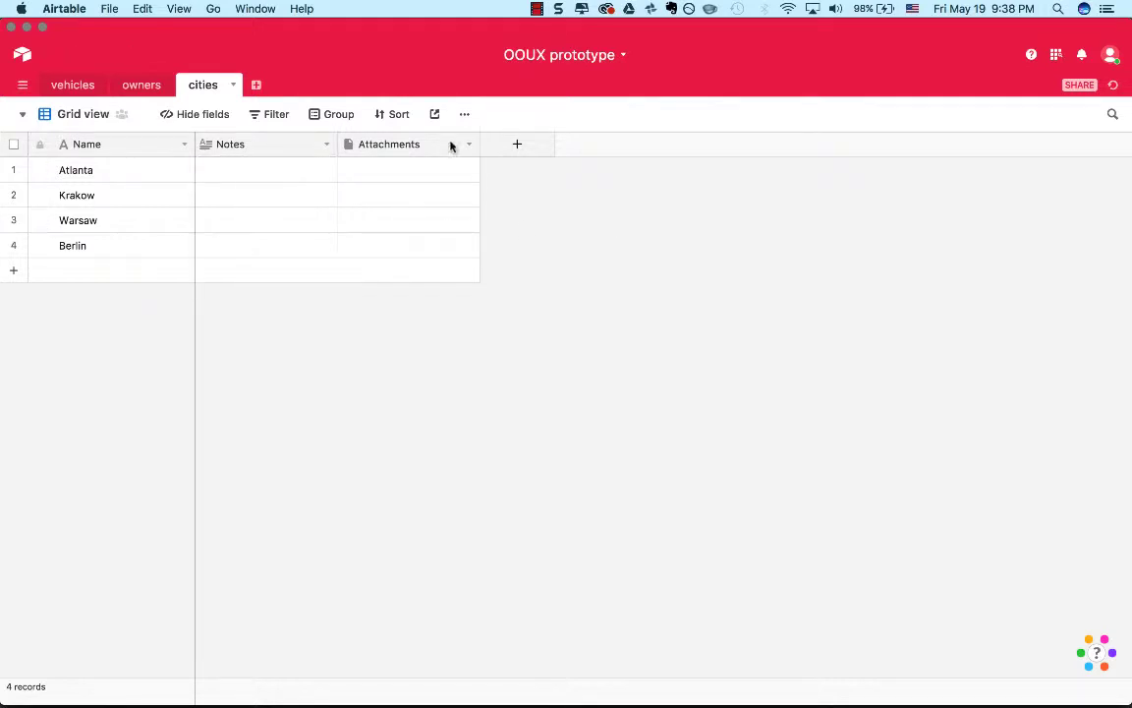
left_click(329, 146)
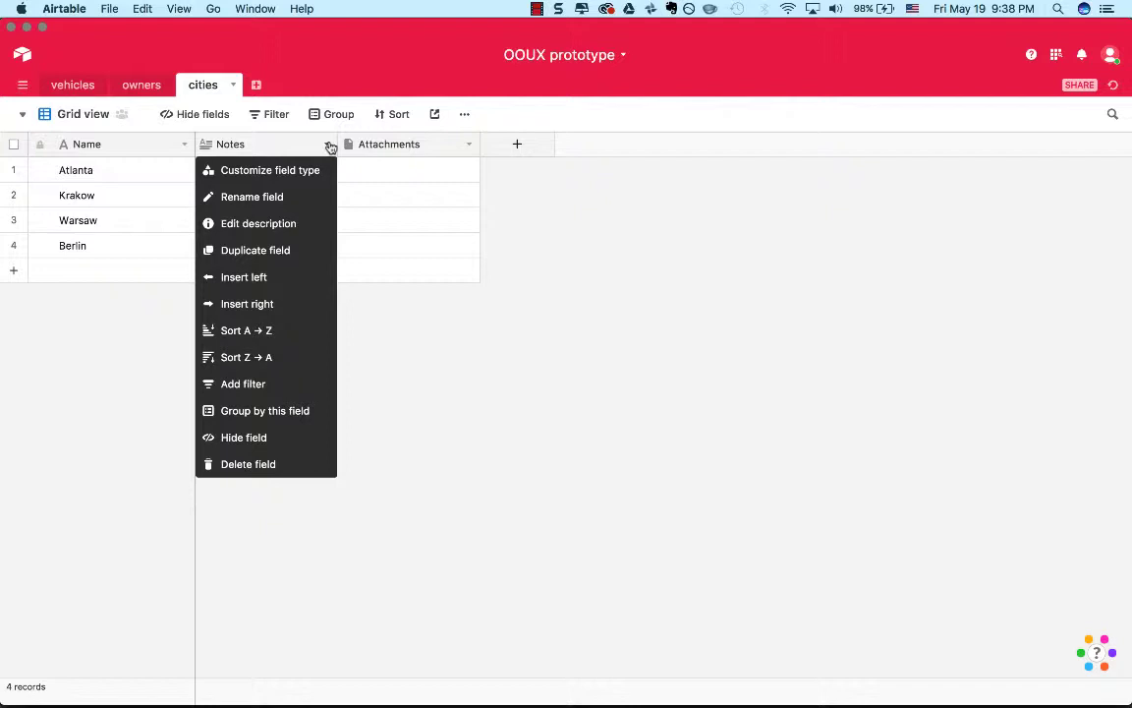
left_click(273, 466)
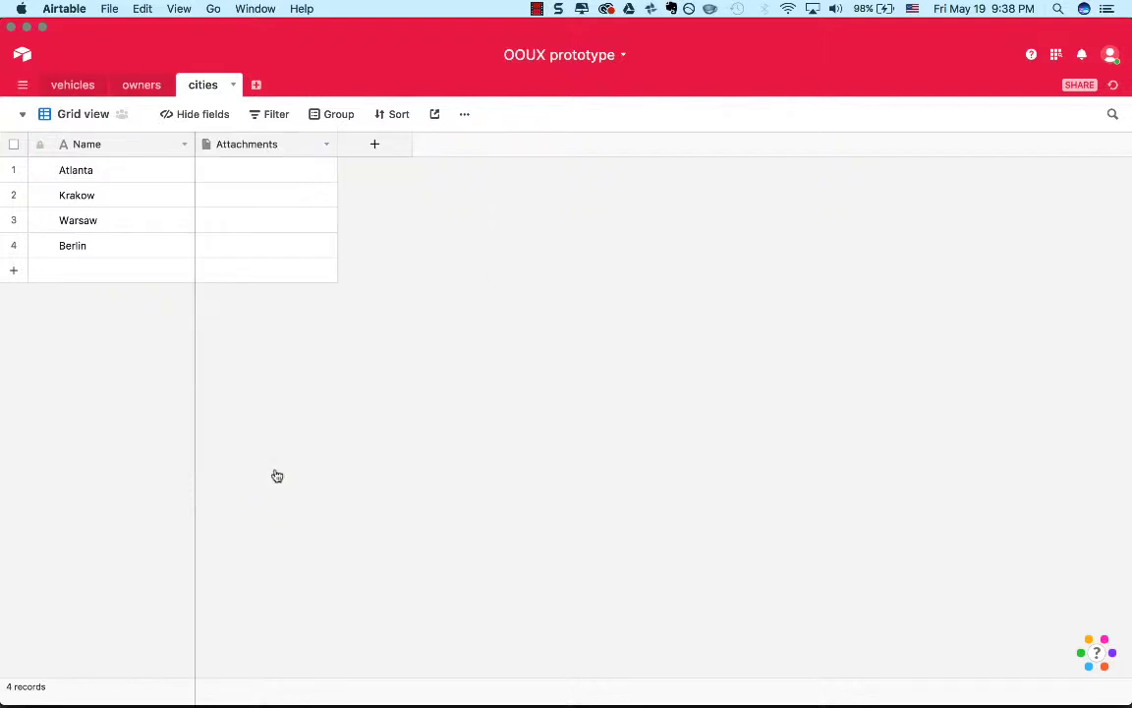
left_click(314, 147)
left_click(328, 145)
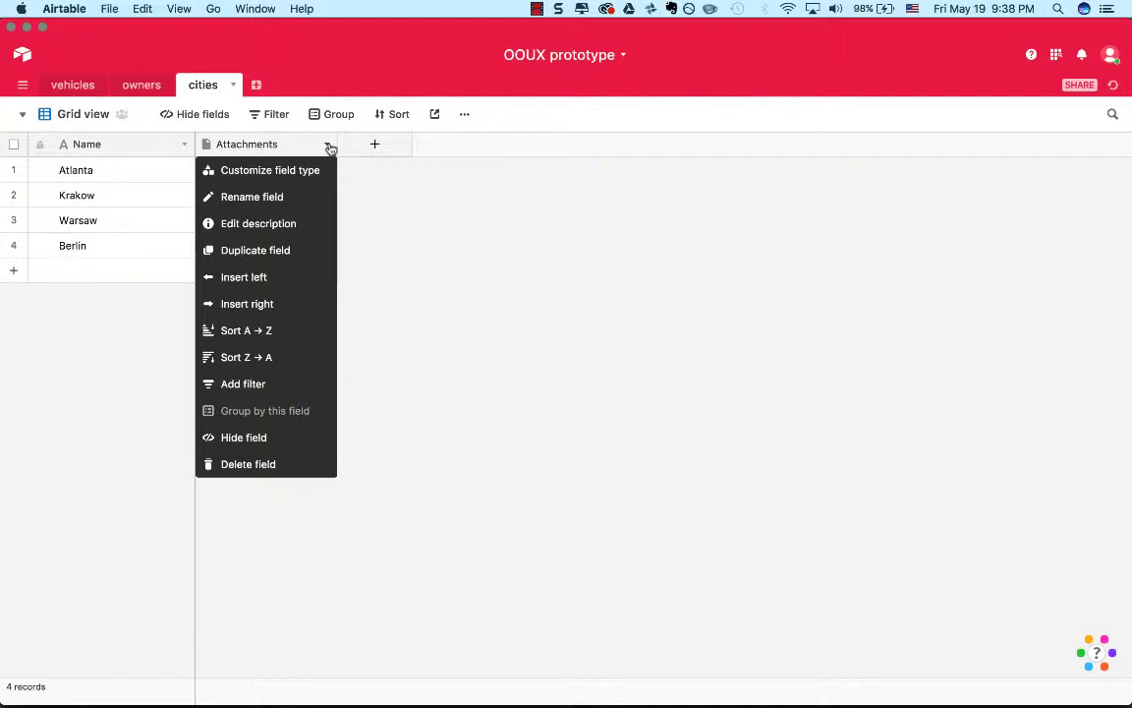
left_click(236, 464)
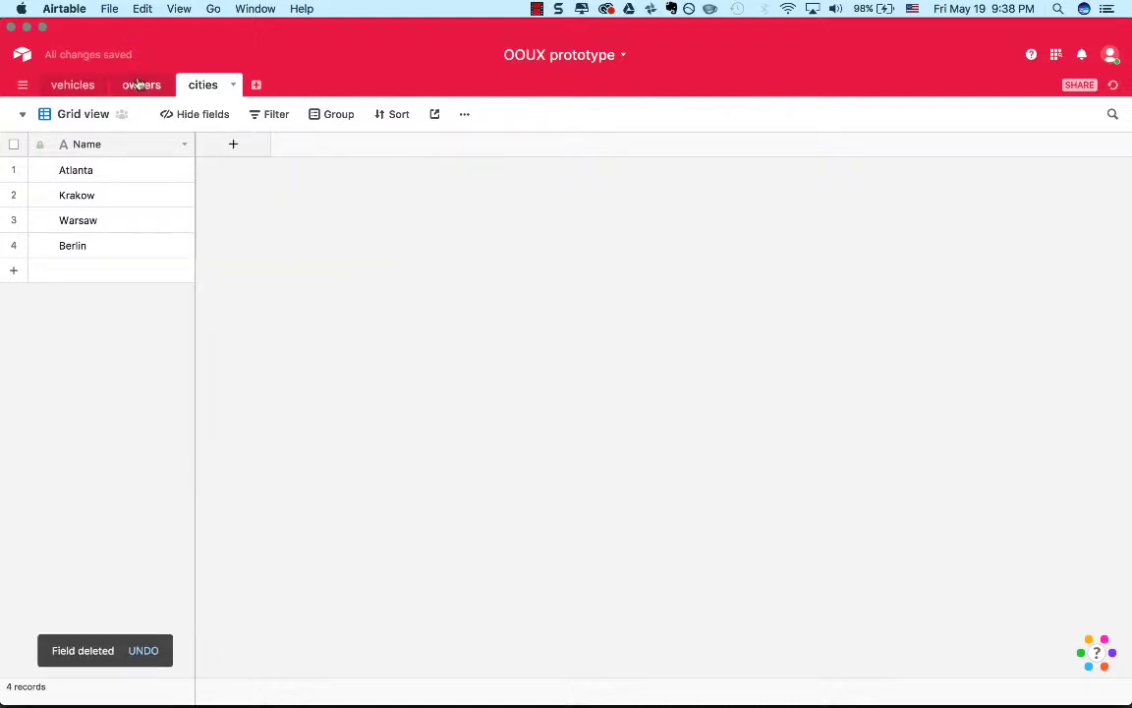
Compare the linked vehicles on the owner cards with the linked owners on the vehicle cards.
left_click(139, 85)
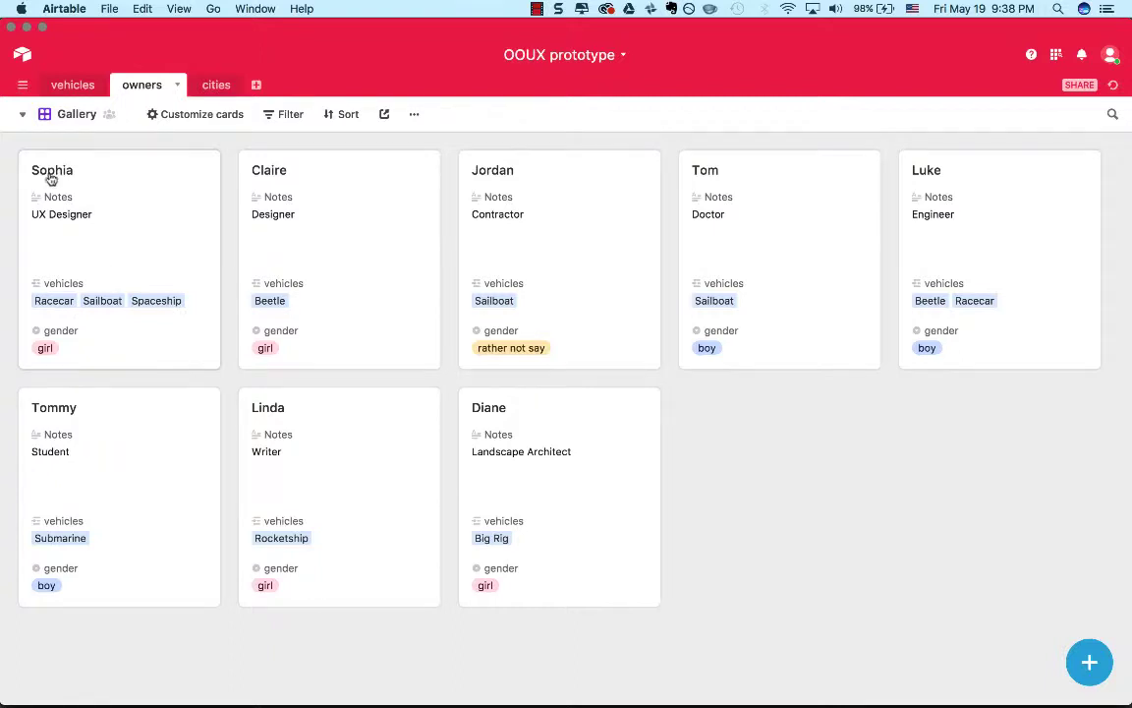
left_click(83, 90)
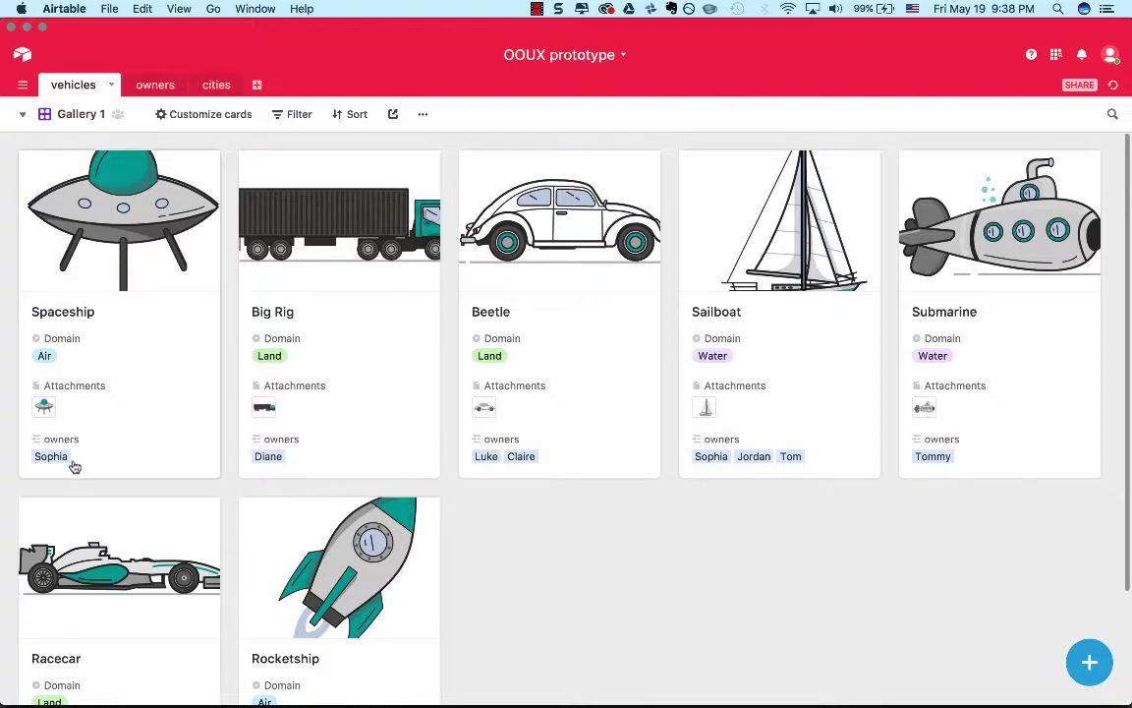
left_click(158, 85)
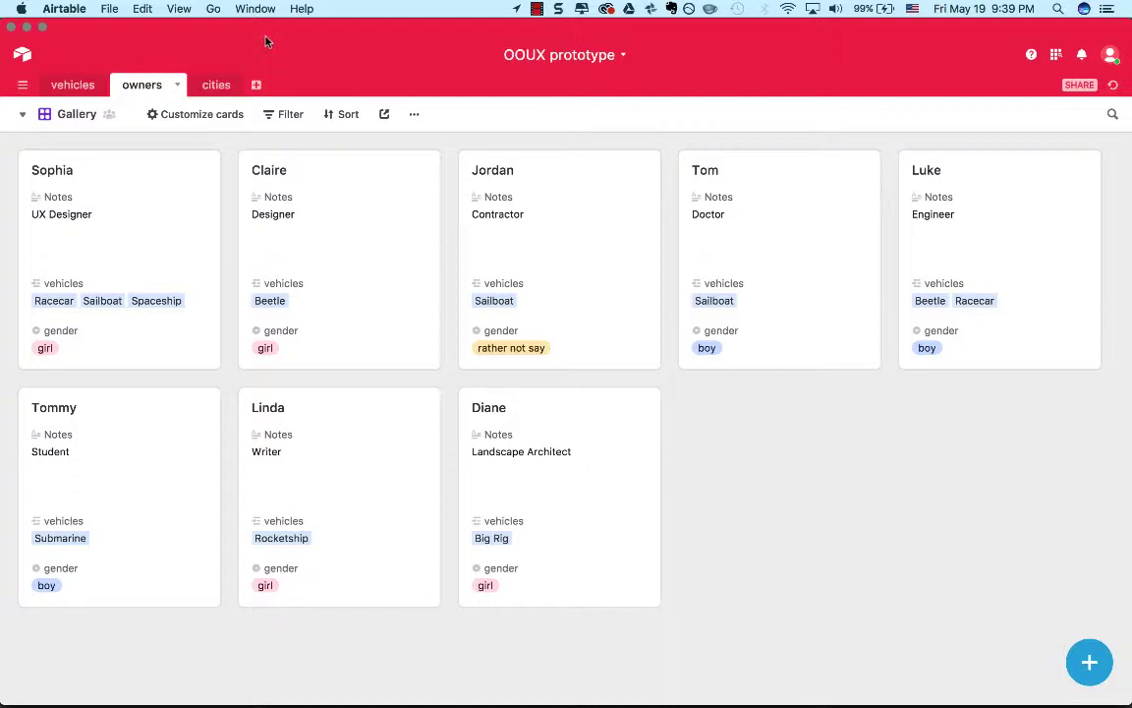
left_click(77, 90)
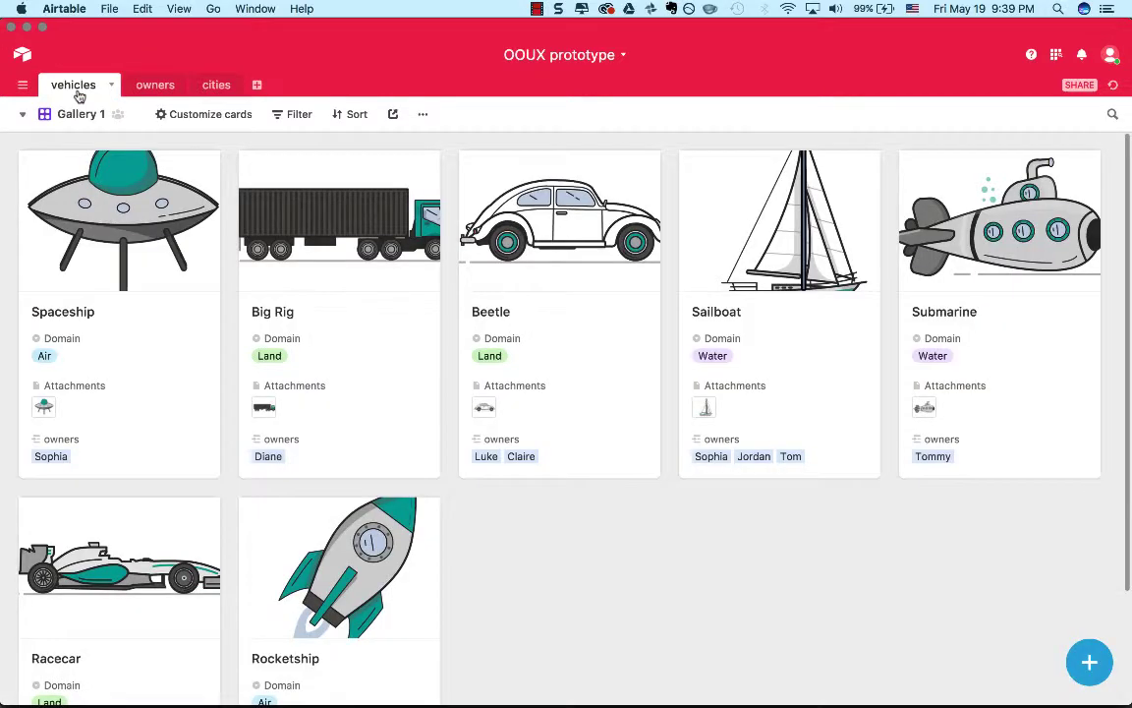
scroll(119, 341, "down", 3)
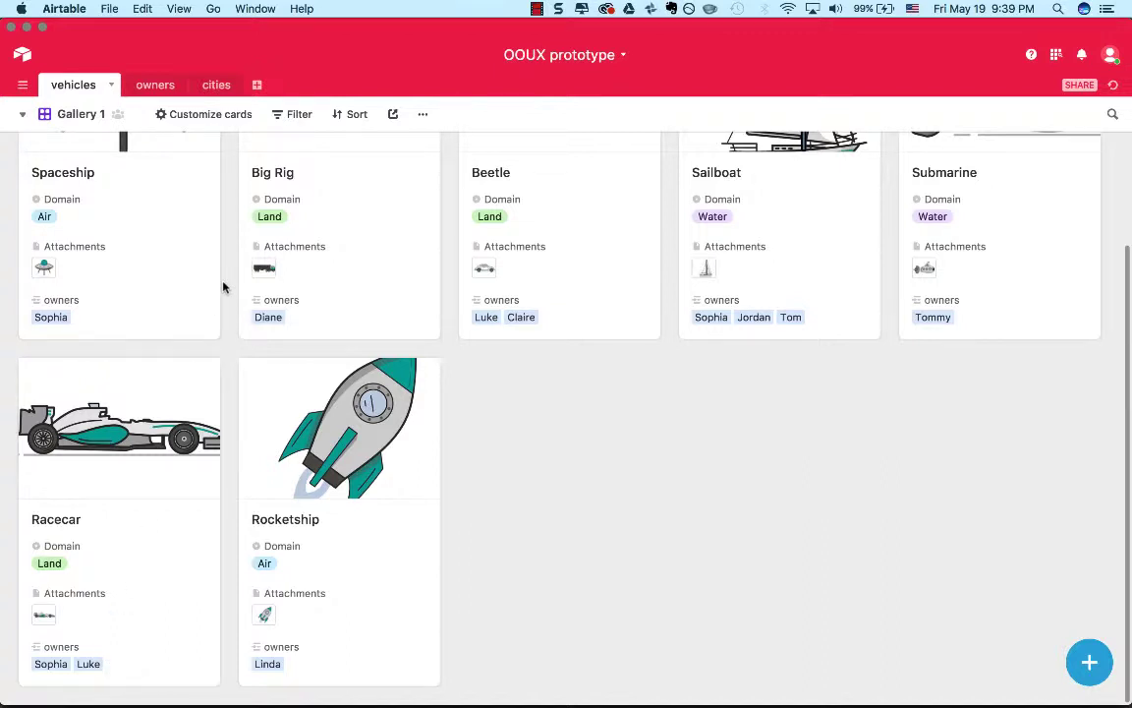
Show the vehicles table in its Main View and unlink the Engineer from the Racecar's owners.
left_click(29, 116)
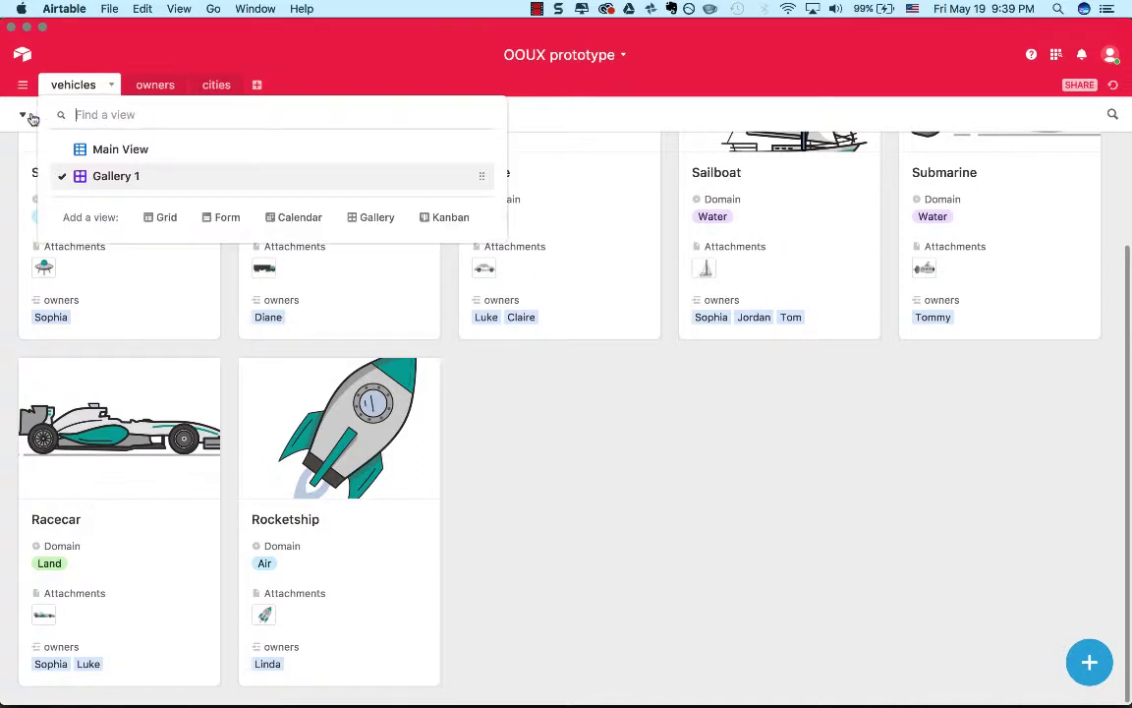
left_click(91, 149)
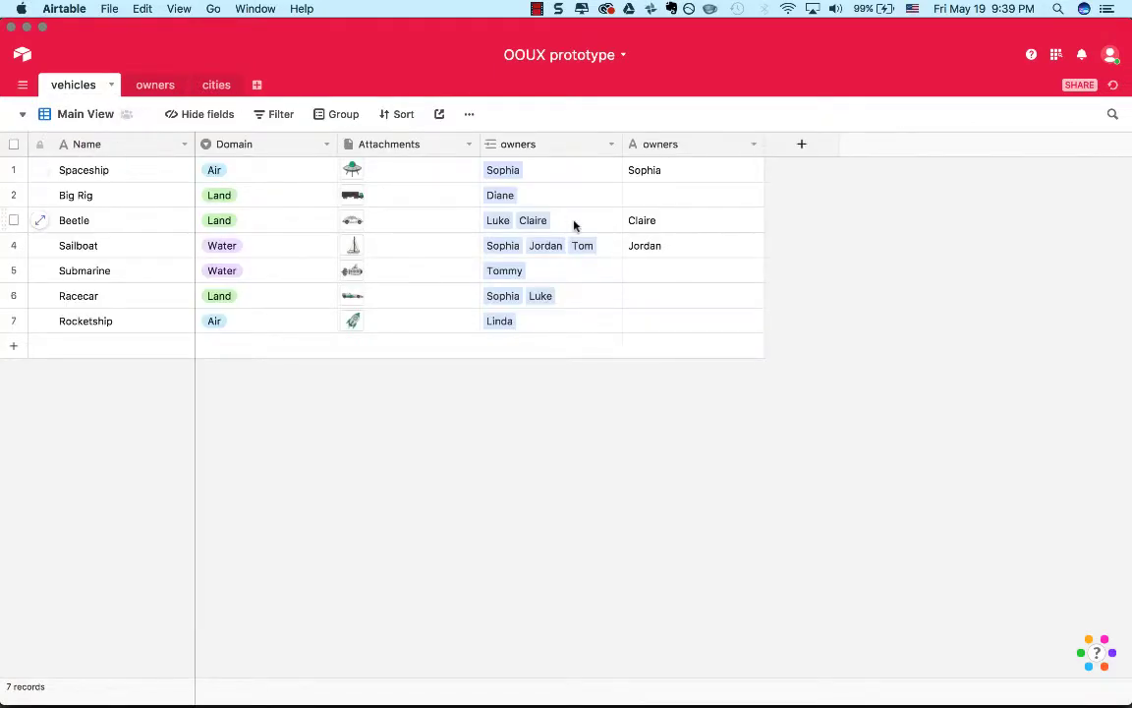
left_click(576, 296)
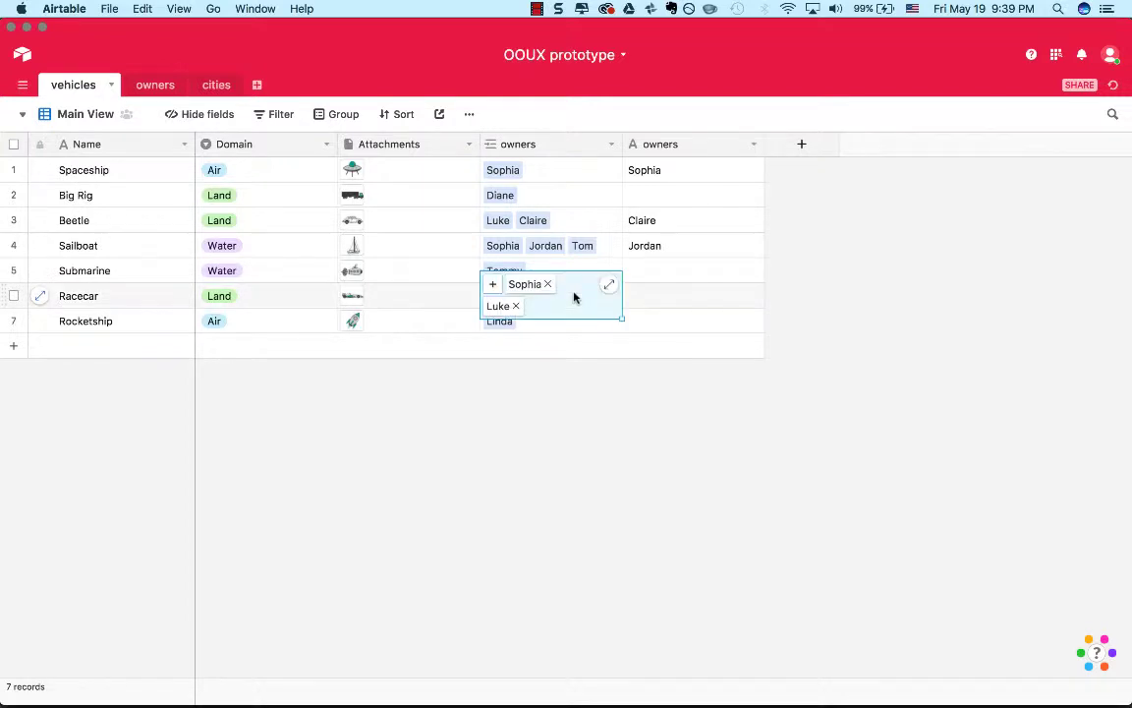
left_click(514, 306)
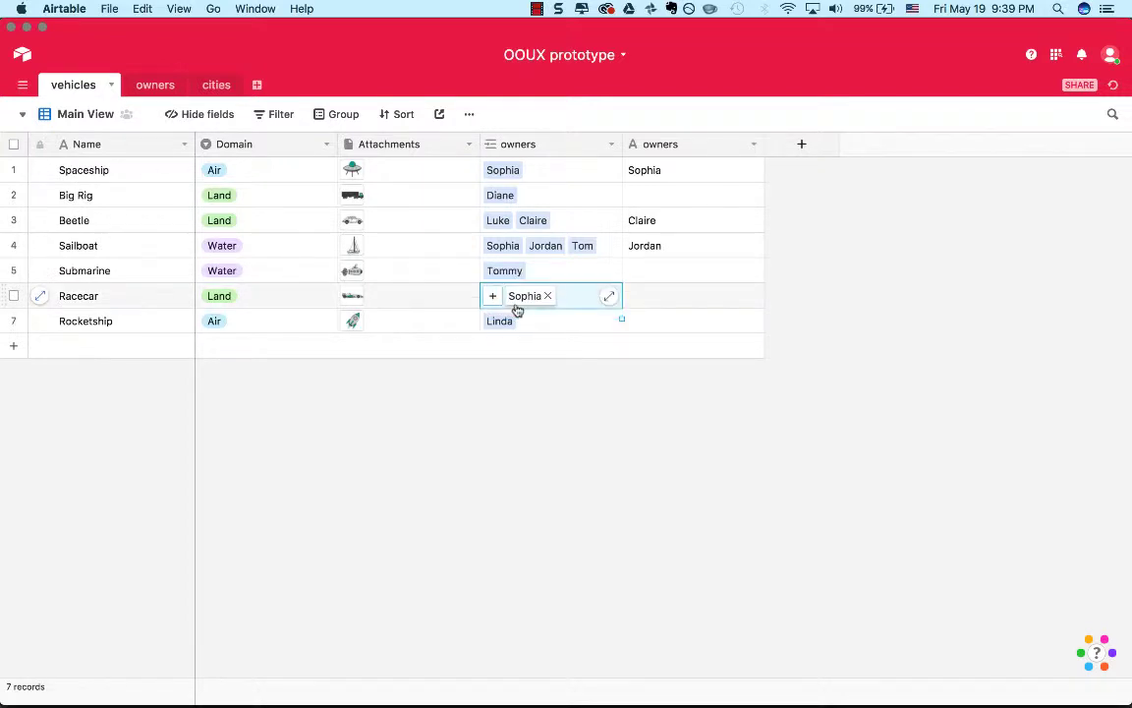
Check the linked vehicles on the owner cards, and return to the vehicles table.
left_click(549, 388)
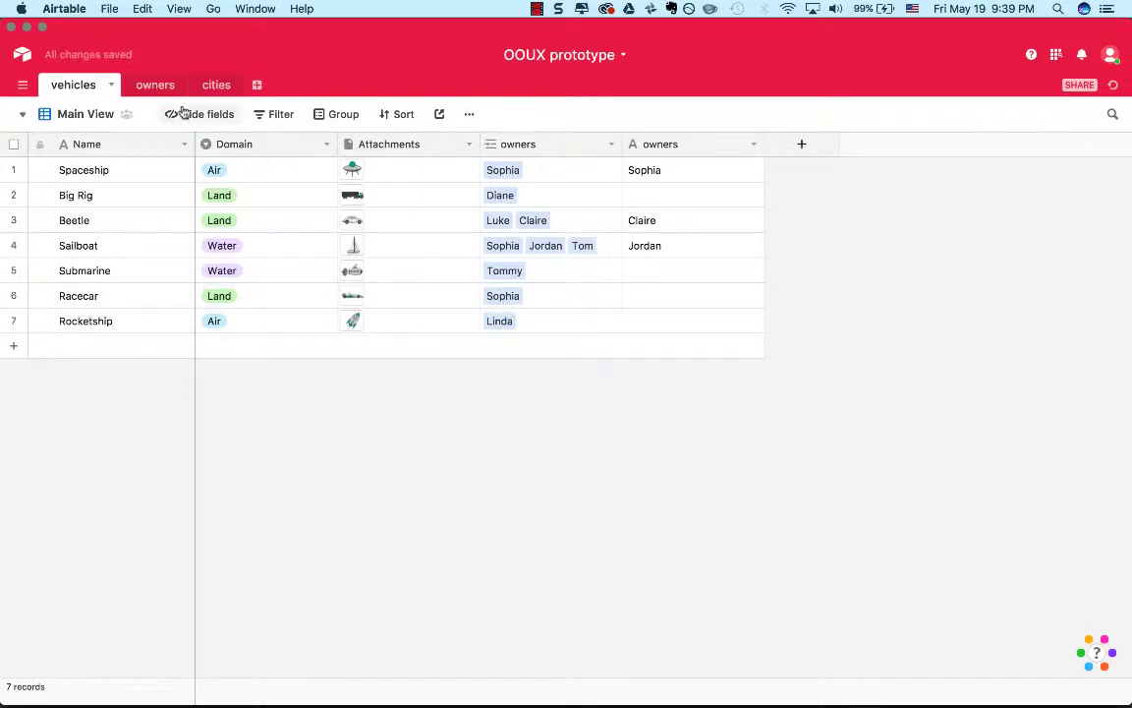
left_click(154, 85)
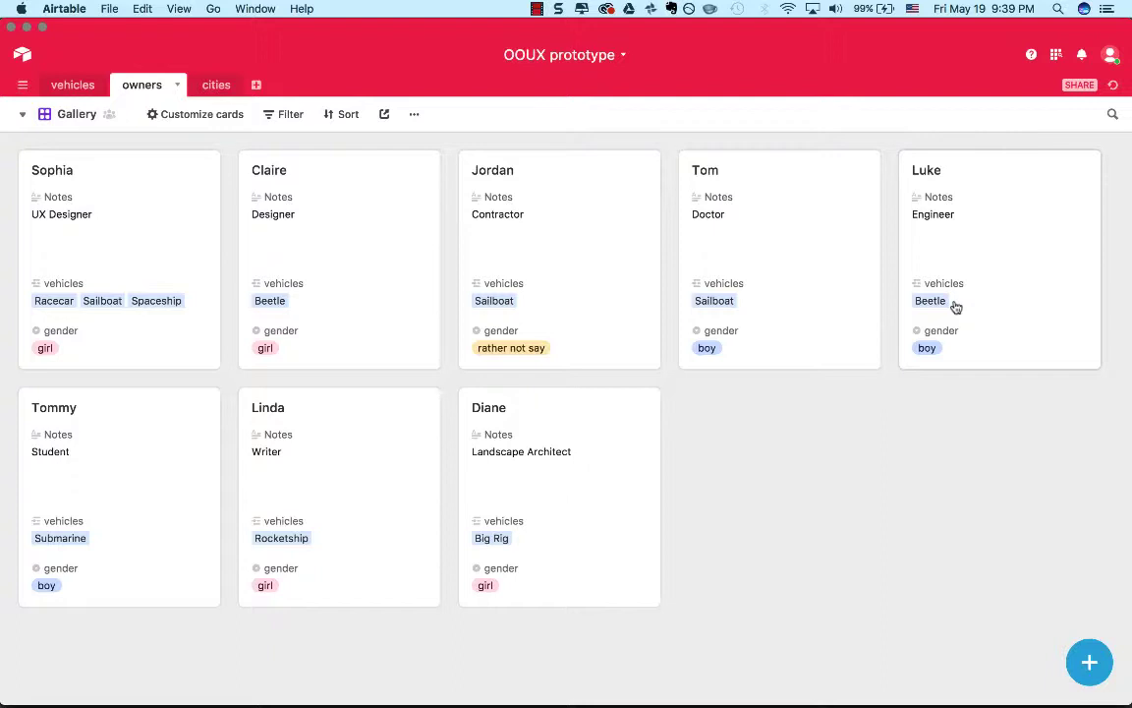
left_click(71, 85)
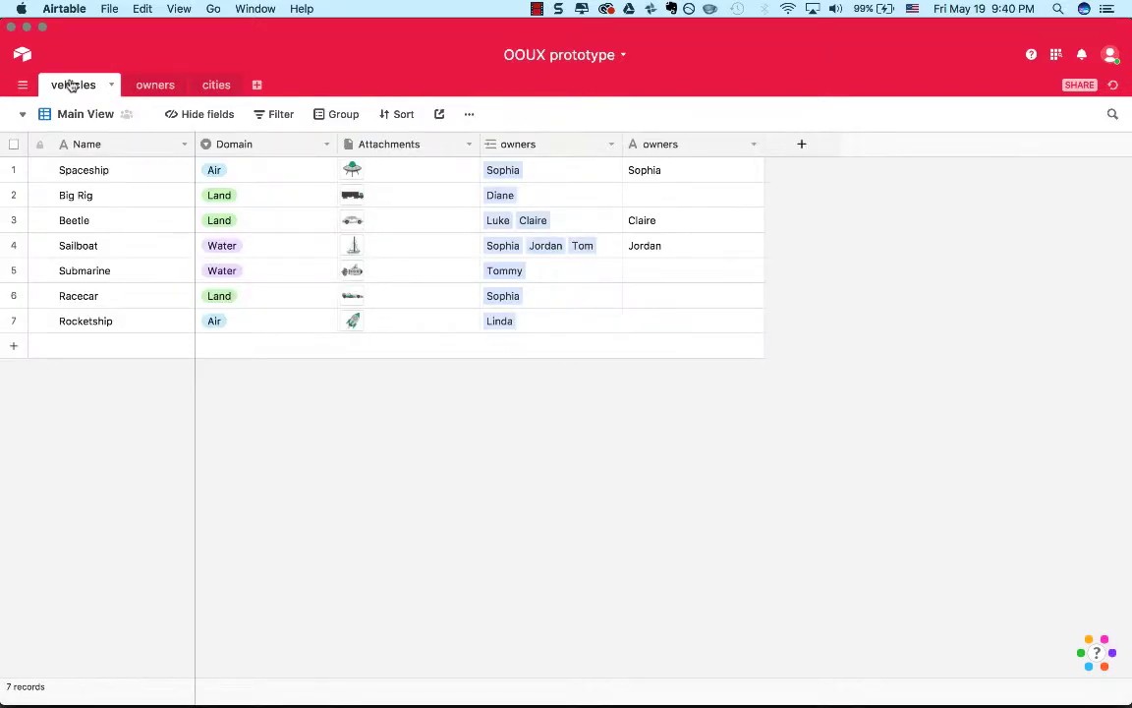
Add a field named "owners in this city" to the cities table that links to multiple records in the owners table.
left_click(216, 87)
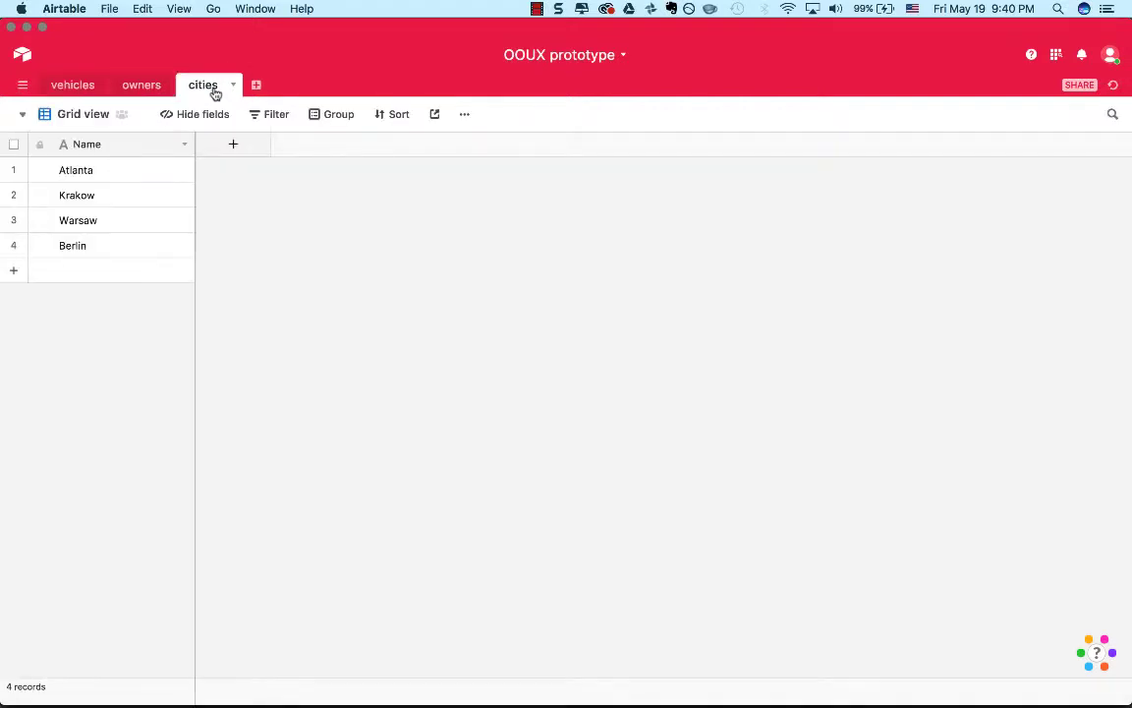
left_click(240, 151)
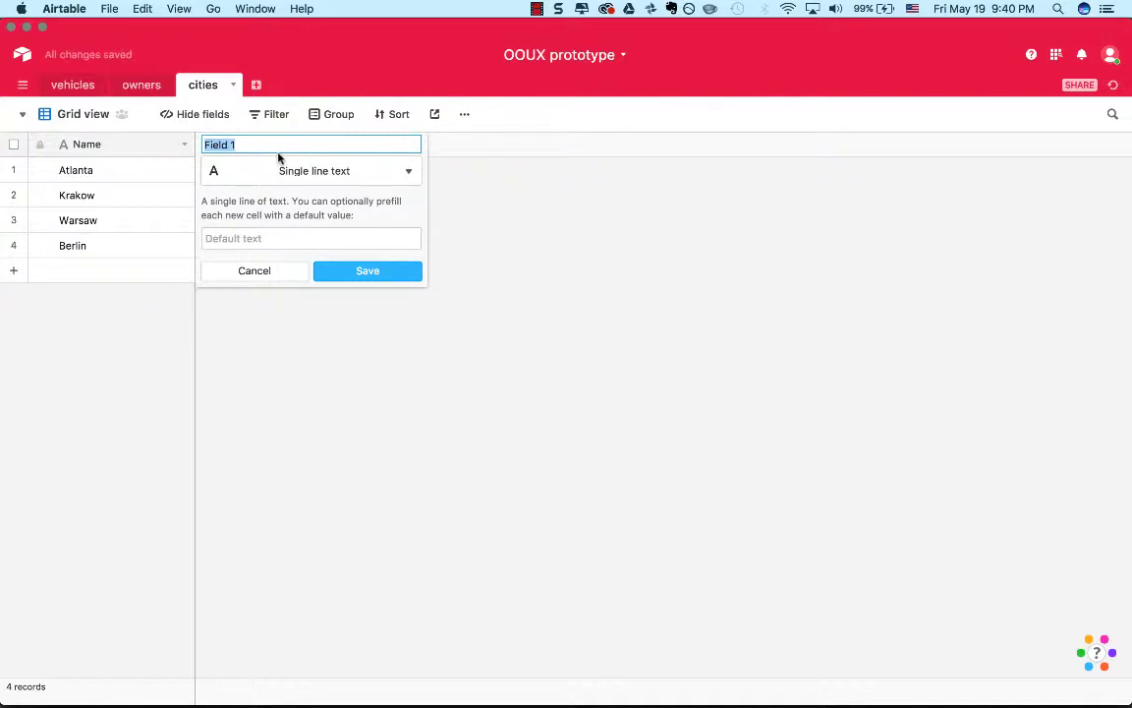
type("wo")
key("BackSpace")
key("BackSpace")
type("owne")
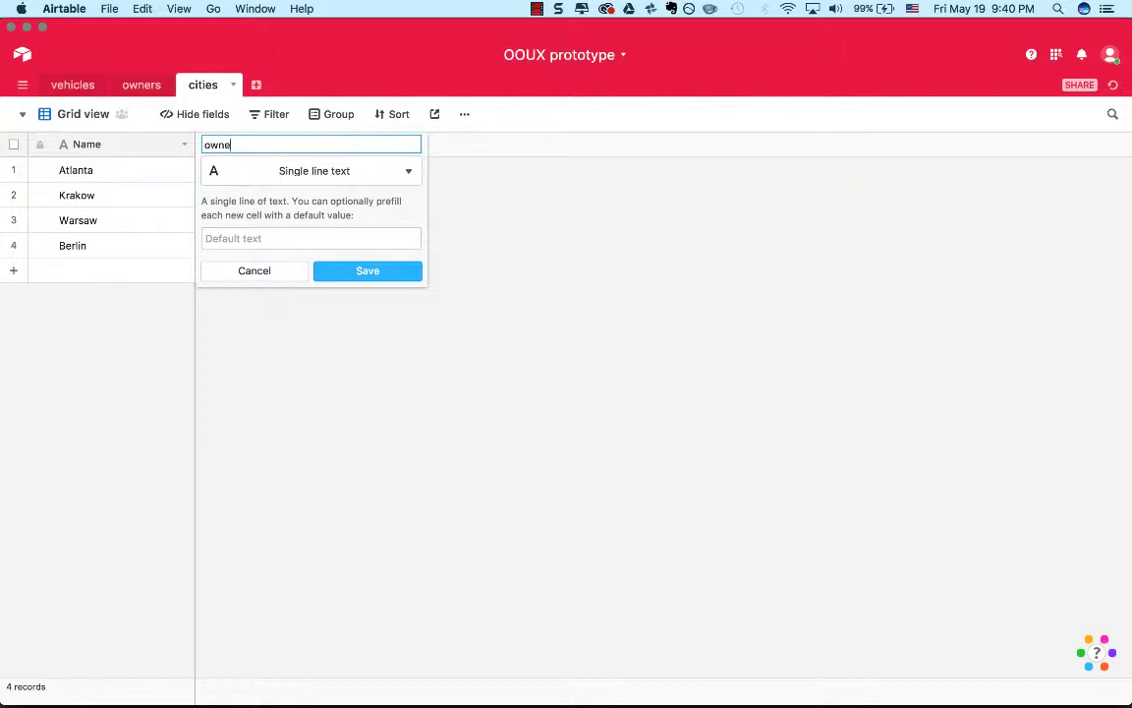
type("rs in this city")
left_click(319, 181)
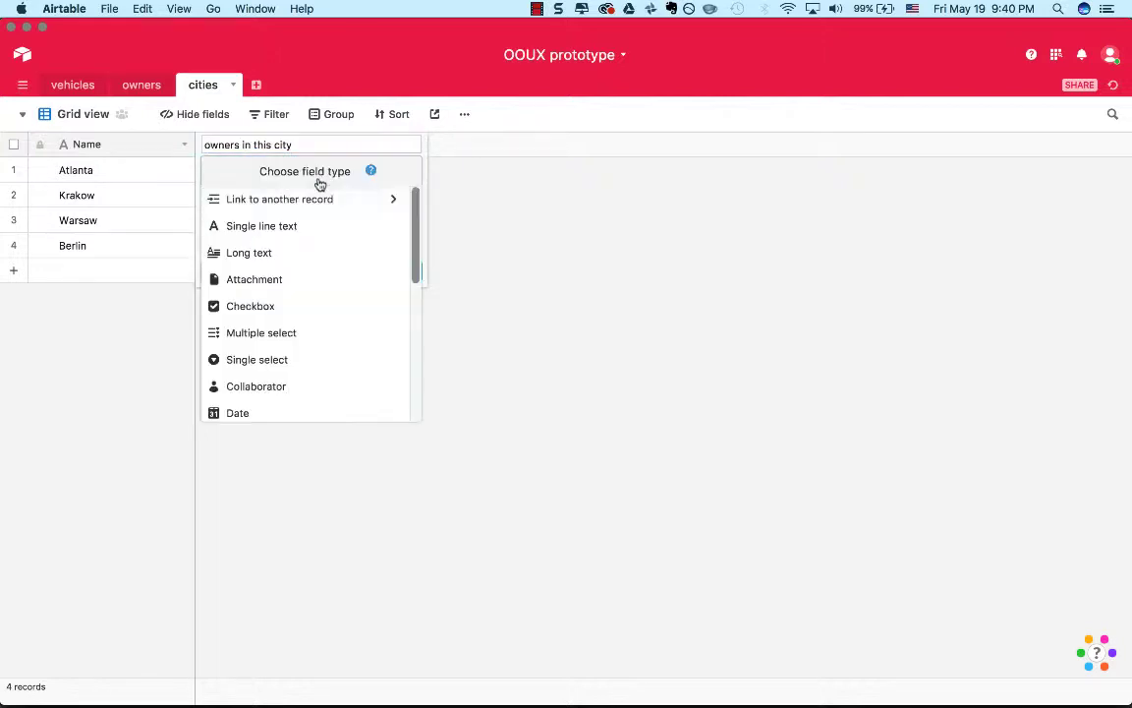
left_click(344, 199)
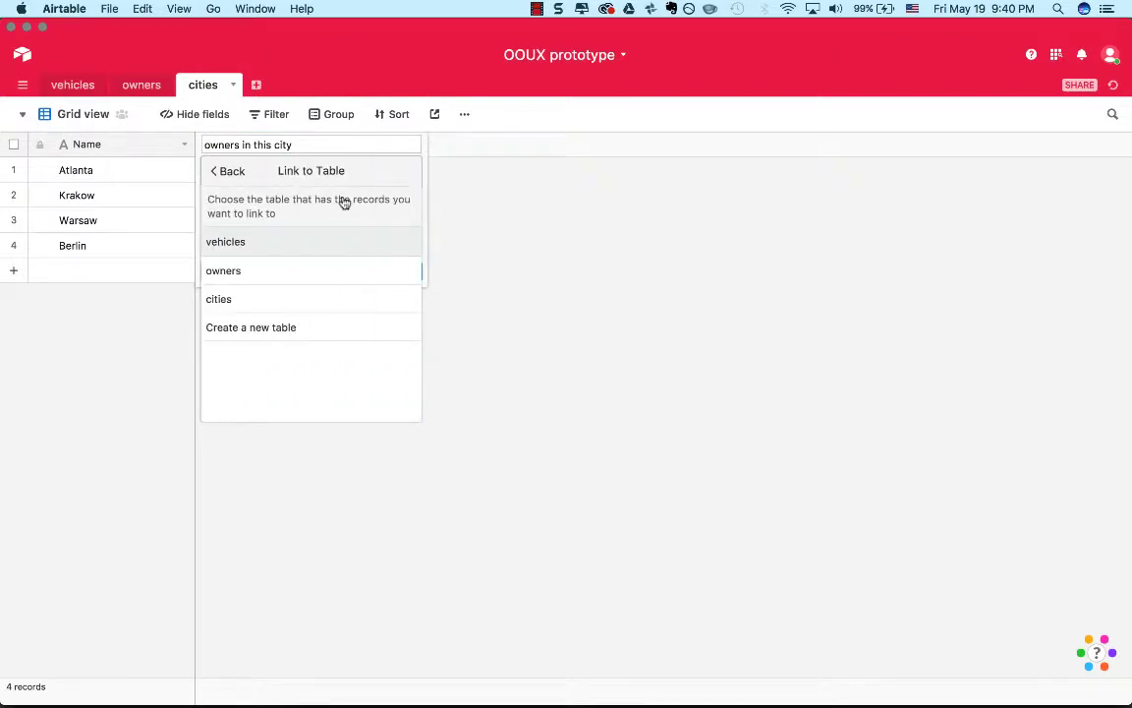
left_click(315, 272)
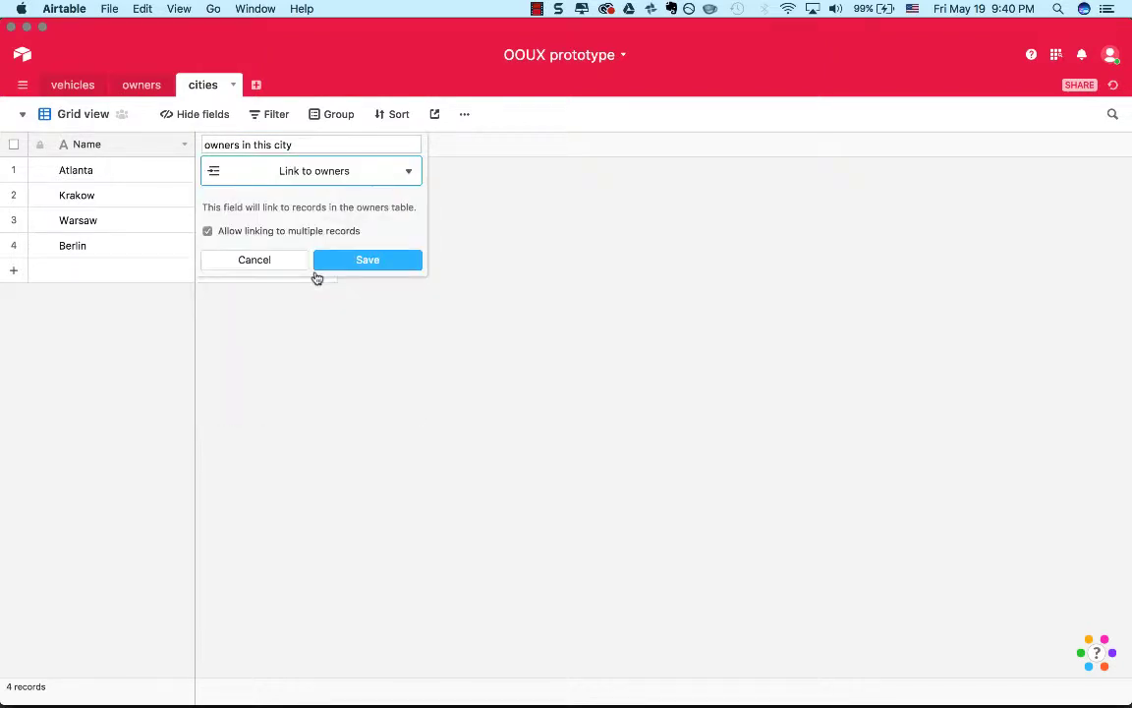
left_click(367, 260)
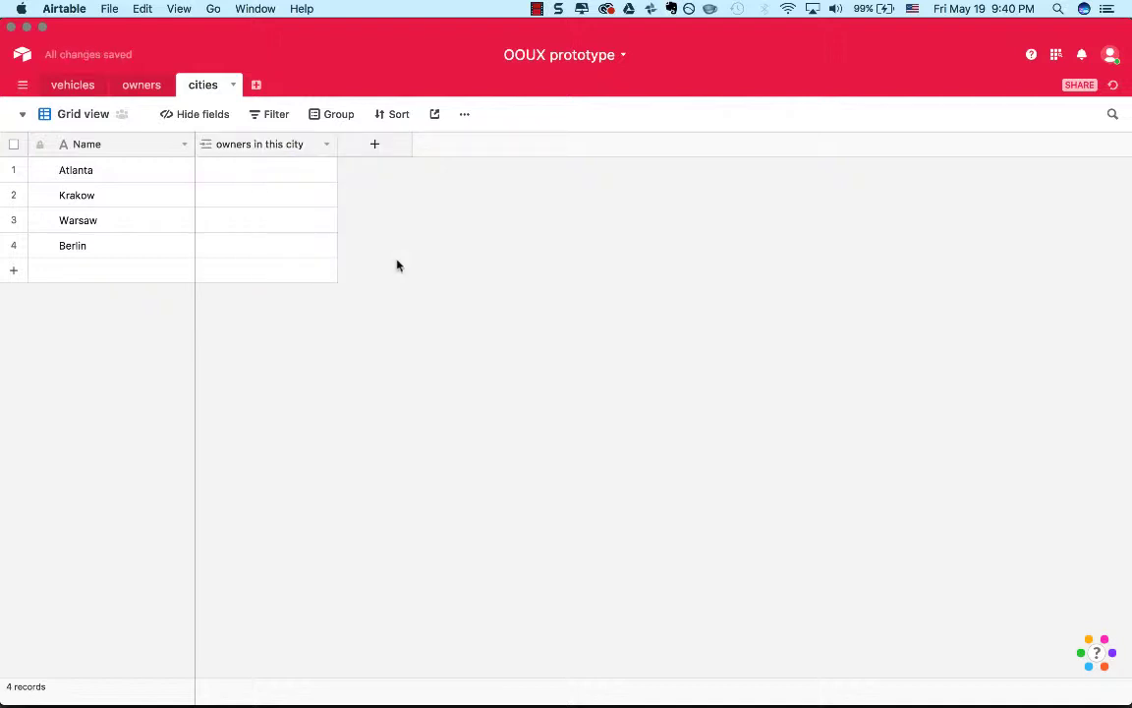
Link the UX Designer to Atlanta and the Contractor to Krakow as owners in this city.
left_click(252, 177)
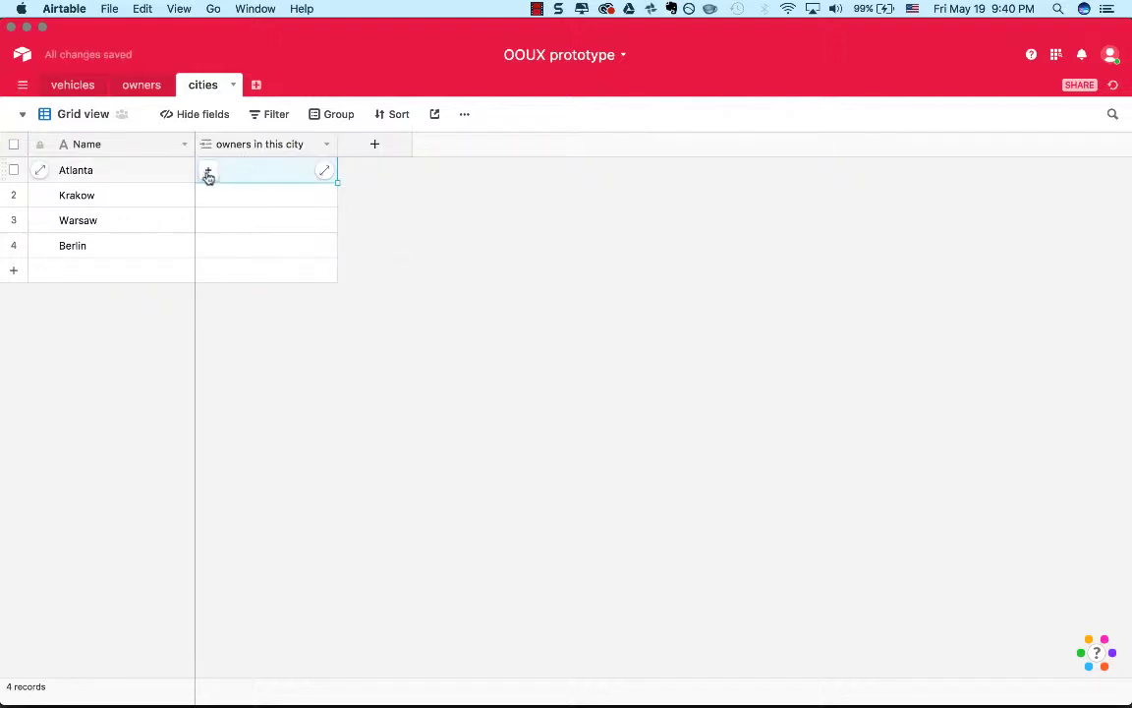
left_click(208, 171)
key("Escape")
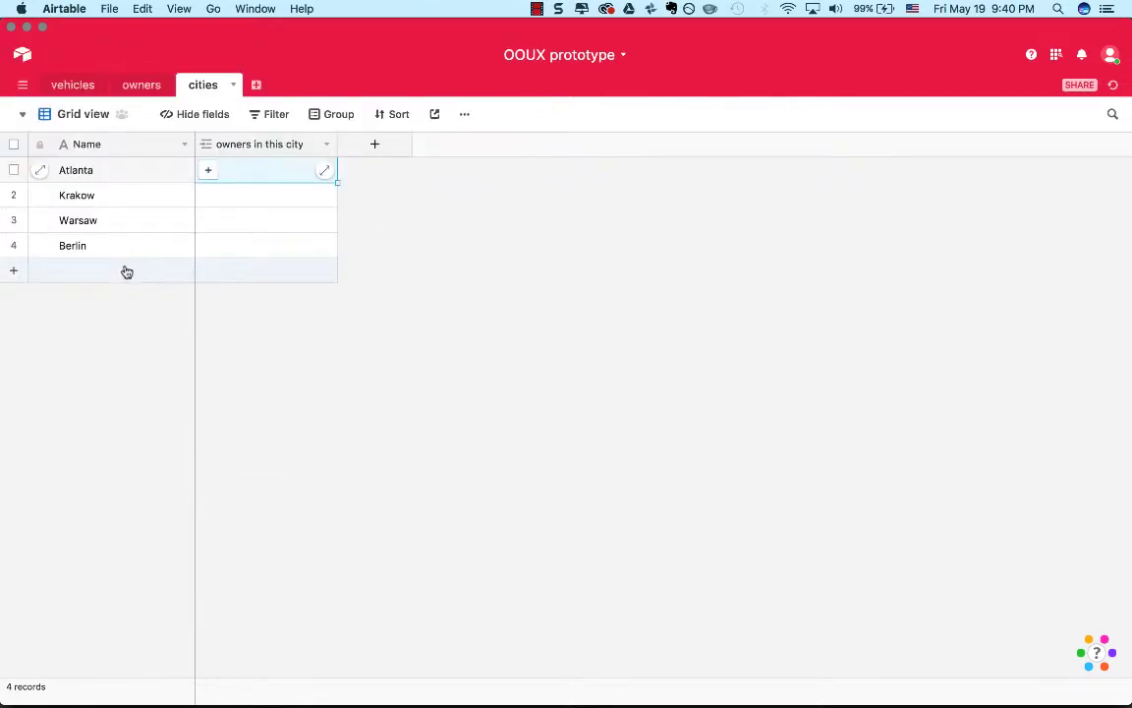
left_click(210, 172)
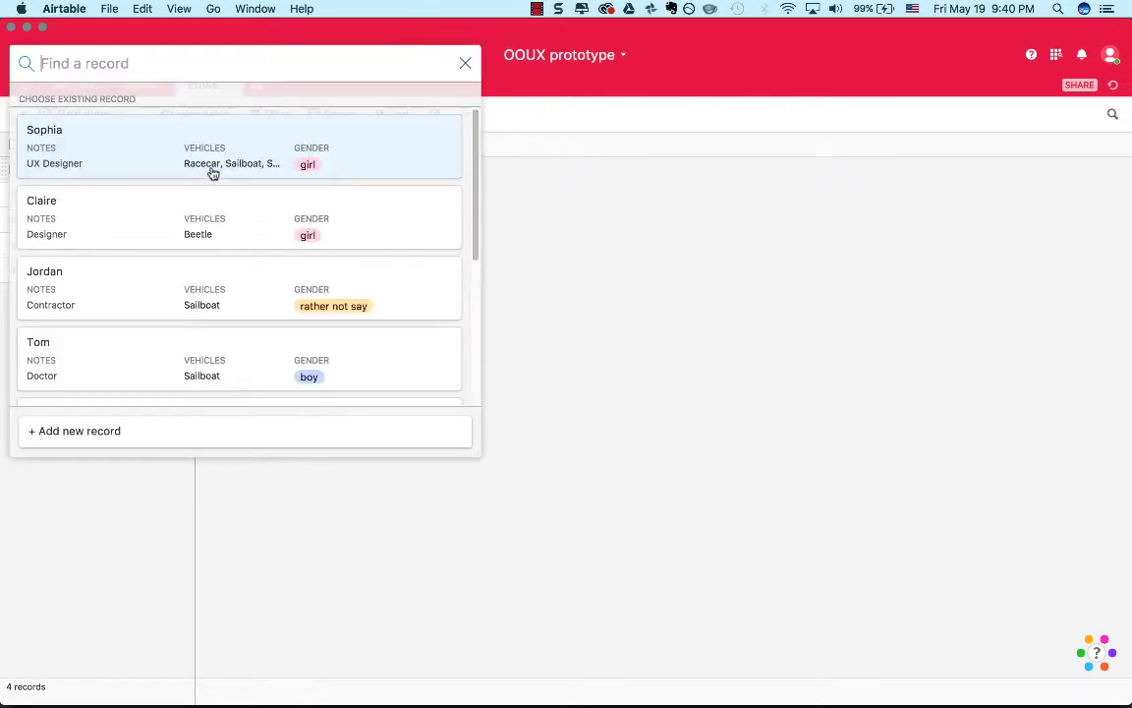
left_click(212, 174)
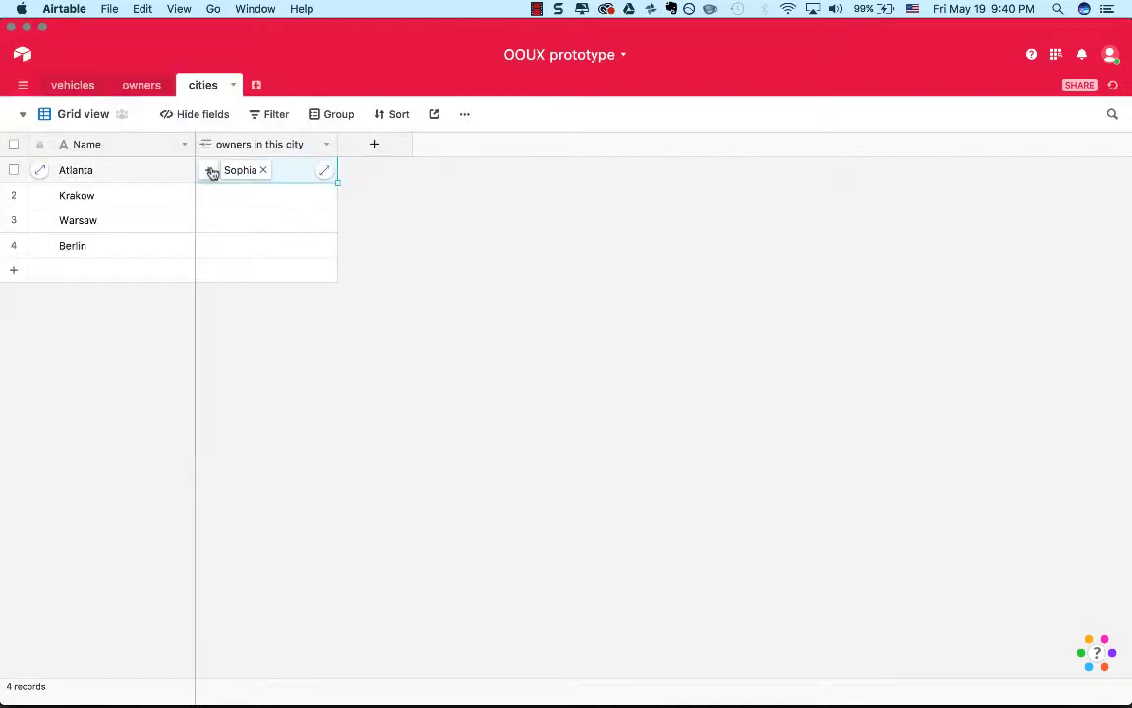
left_click(265, 195)
left_click(210, 196)
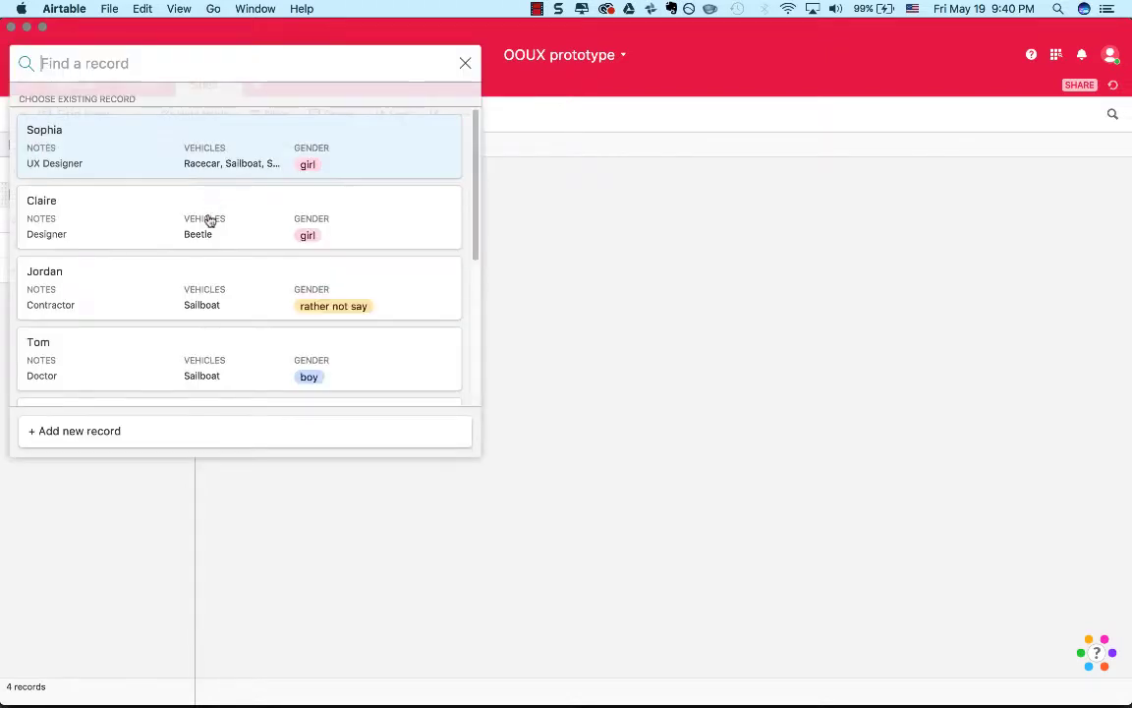
left_click(174, 305)
left_click(240, 221)
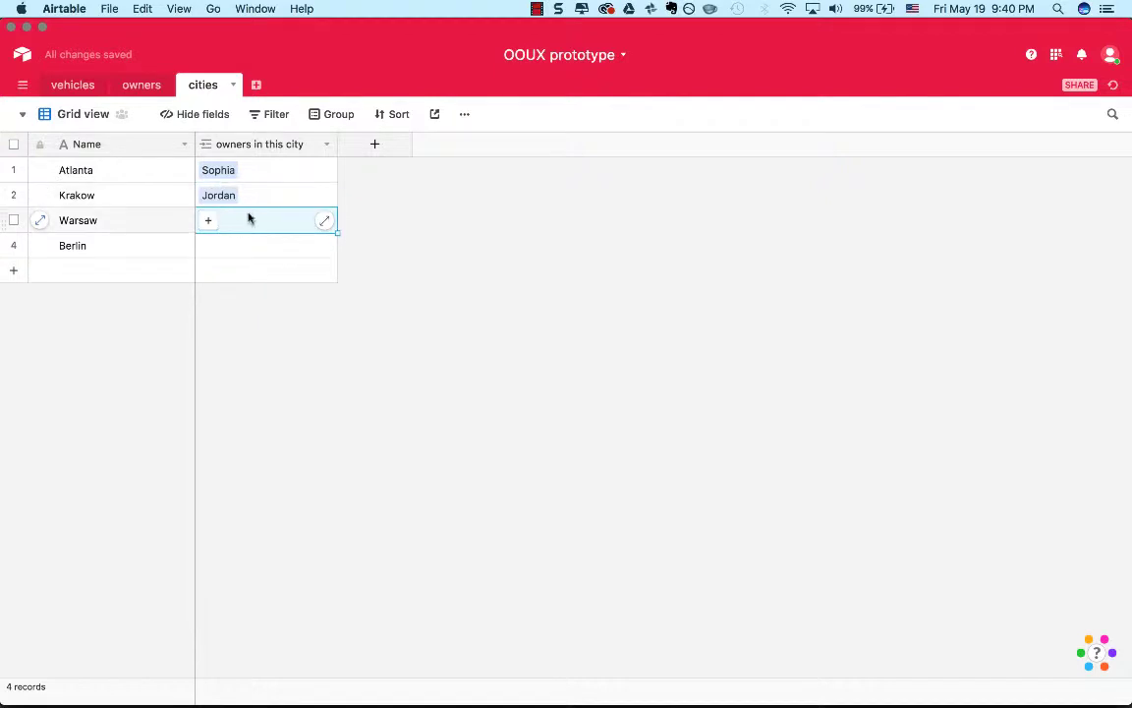
left_click(208, 223)
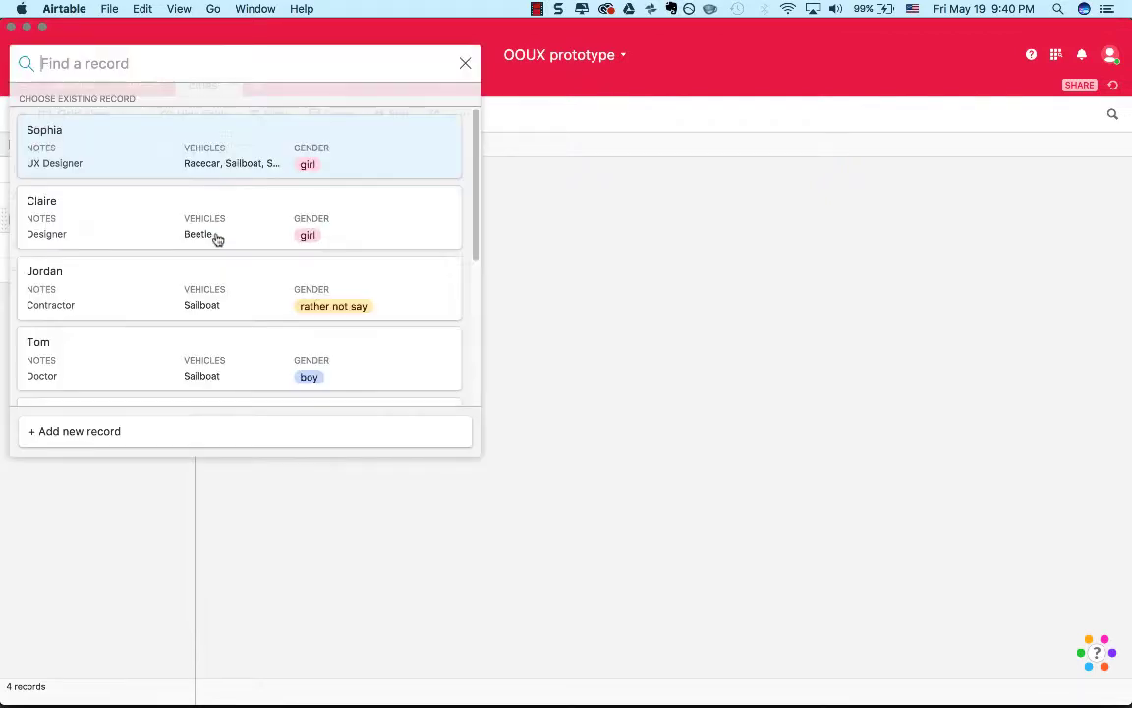
left_click(245, 307)
left_click(263, 220)
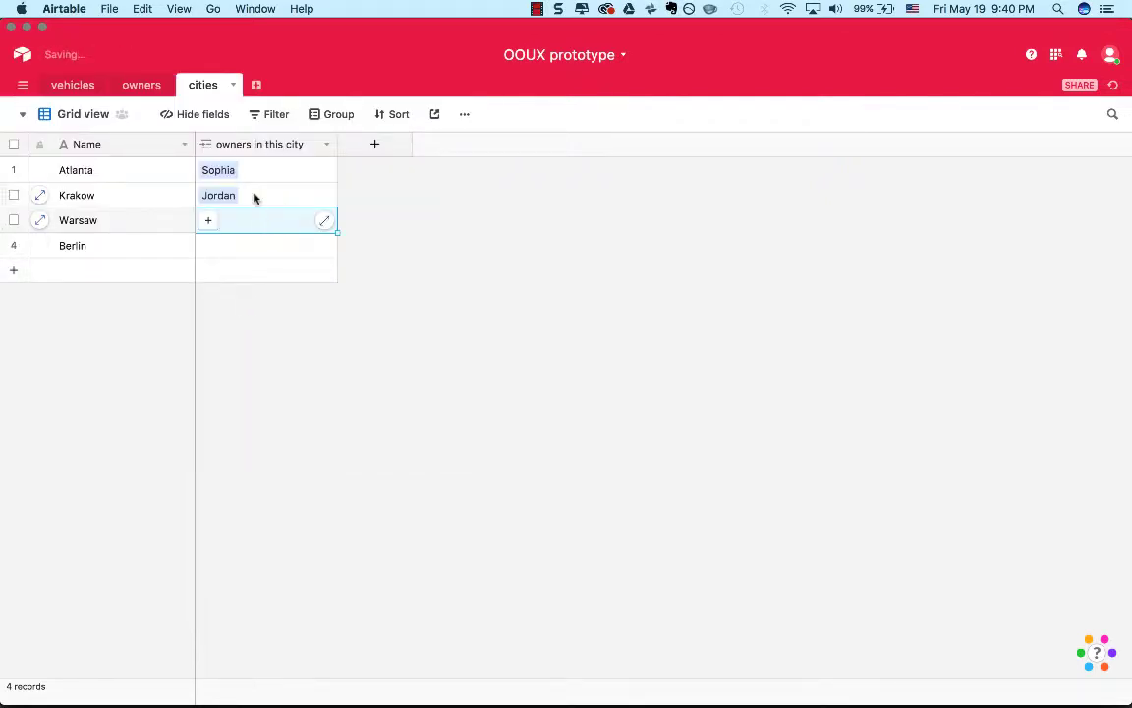
Link the Engineer to Krakow as a second owner, and link the Doctor to Warsaw.
left_click(254, 195)
left_click(208, 194)
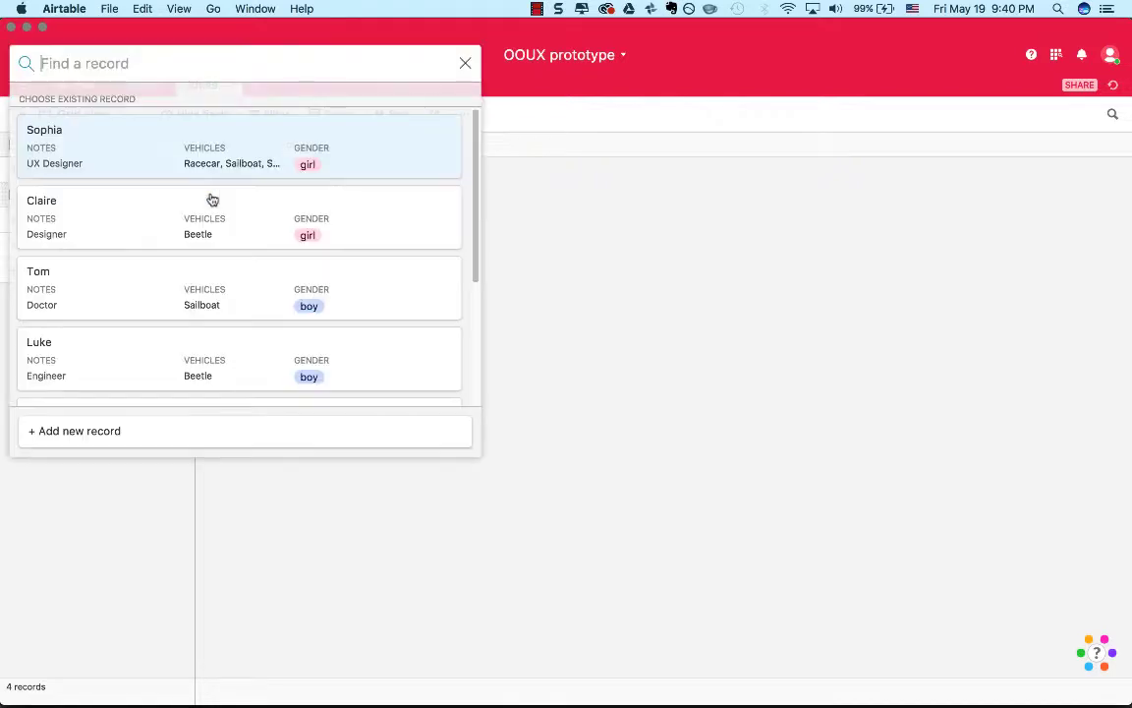
left_click(172, 378)
left_click(245, 257)
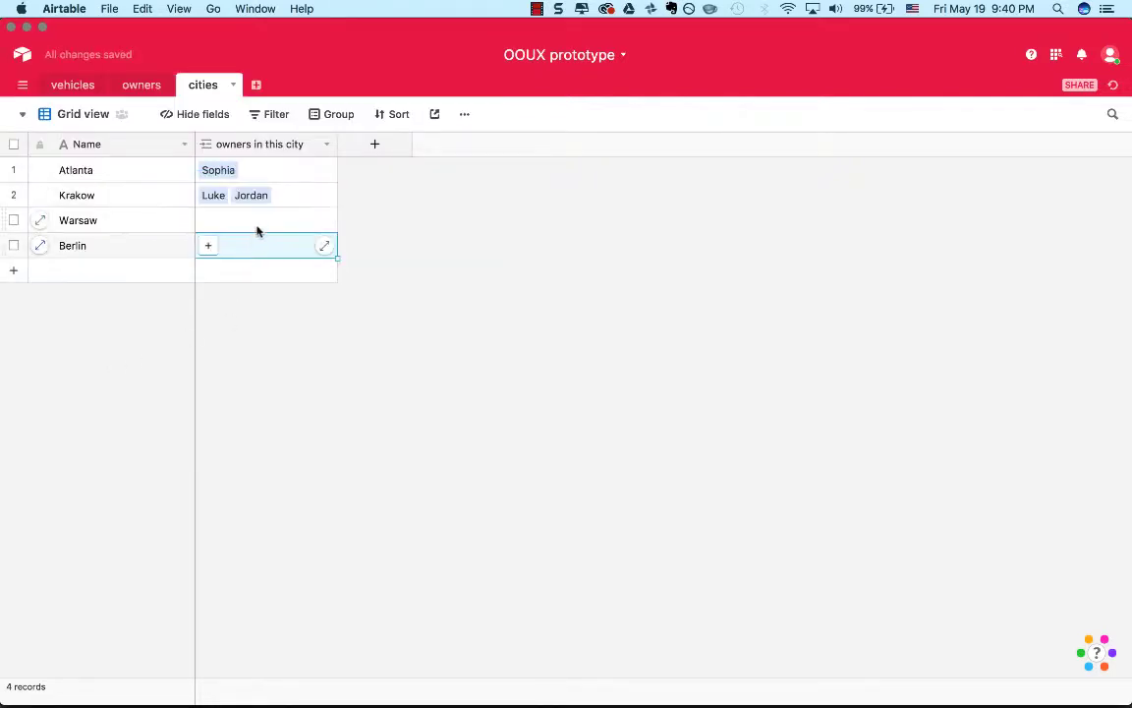
left_click(260, 225)
left_click(209, 222)
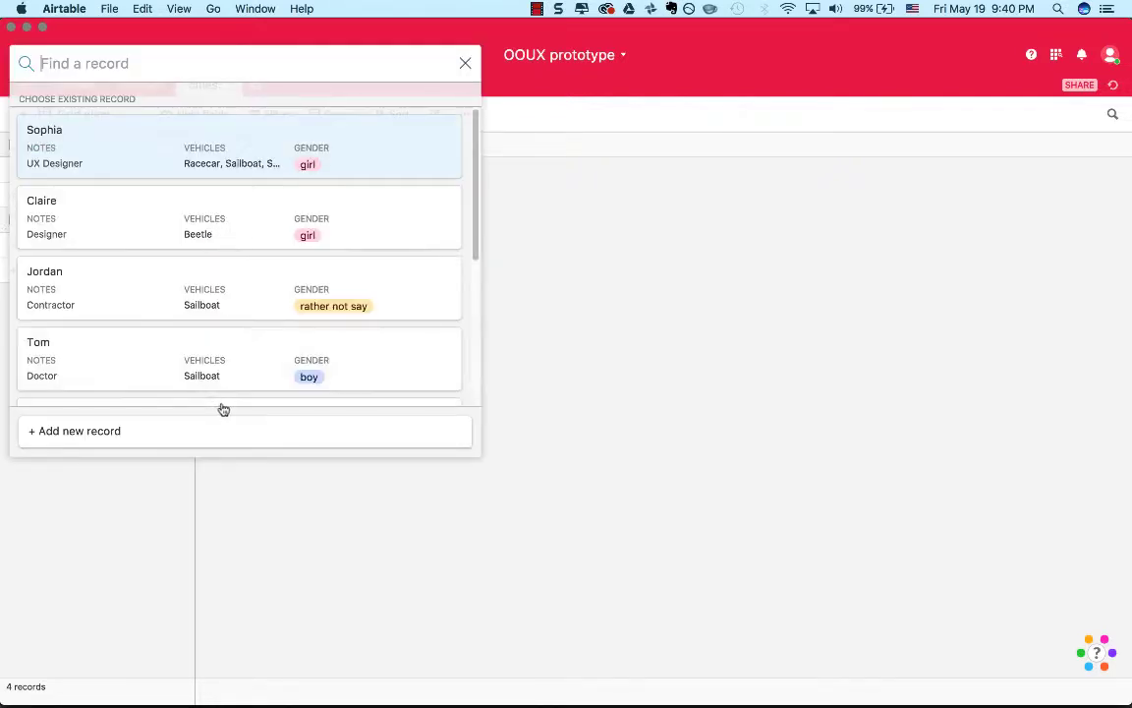
left_click(134, 367)
Link the Student to Berlin in the owners in this city field.
left_click(228, 255)
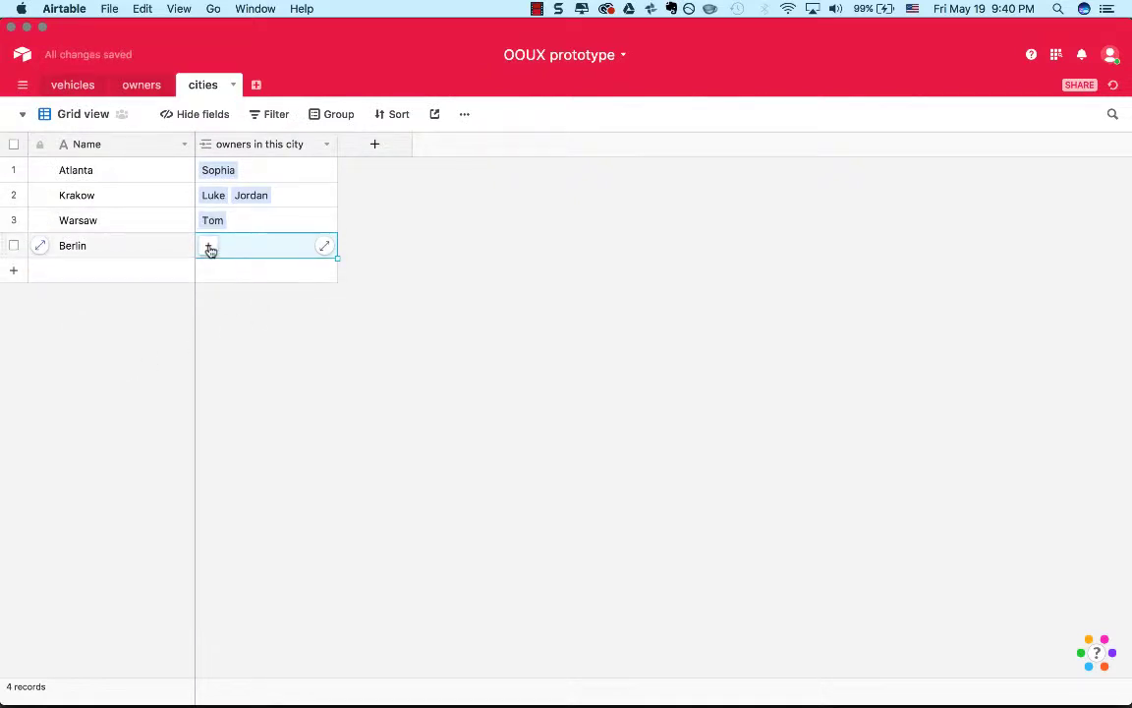
left_click(208, 246)
scroll(123, 371, "down", 5)
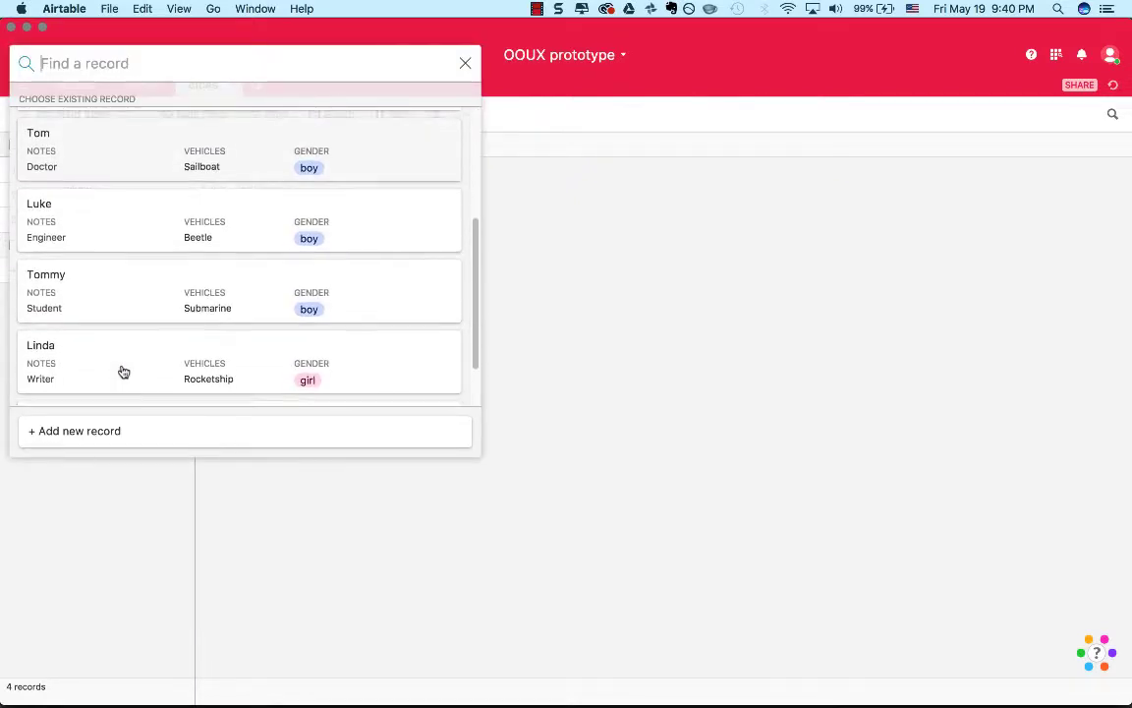
left_click(138, 235)
left_click(294, 277)
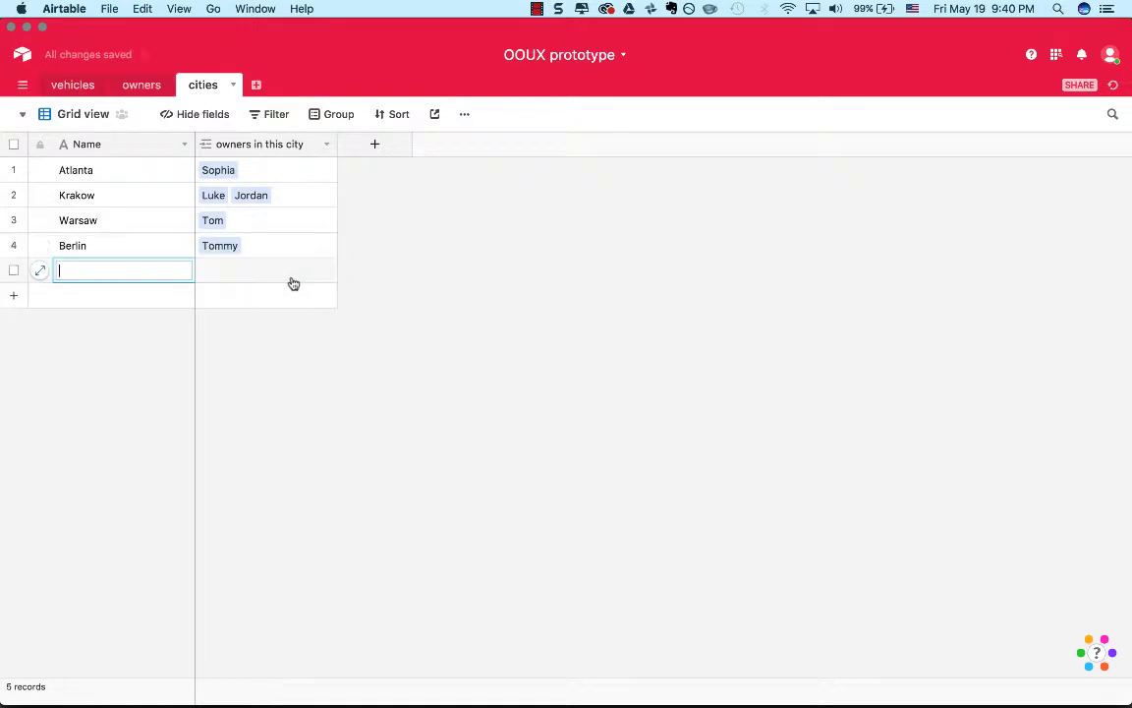
Link the Designer and the Landscape Architect to Warsaw as additional owners.
left_click(246, 221)
left_click(210, 221)
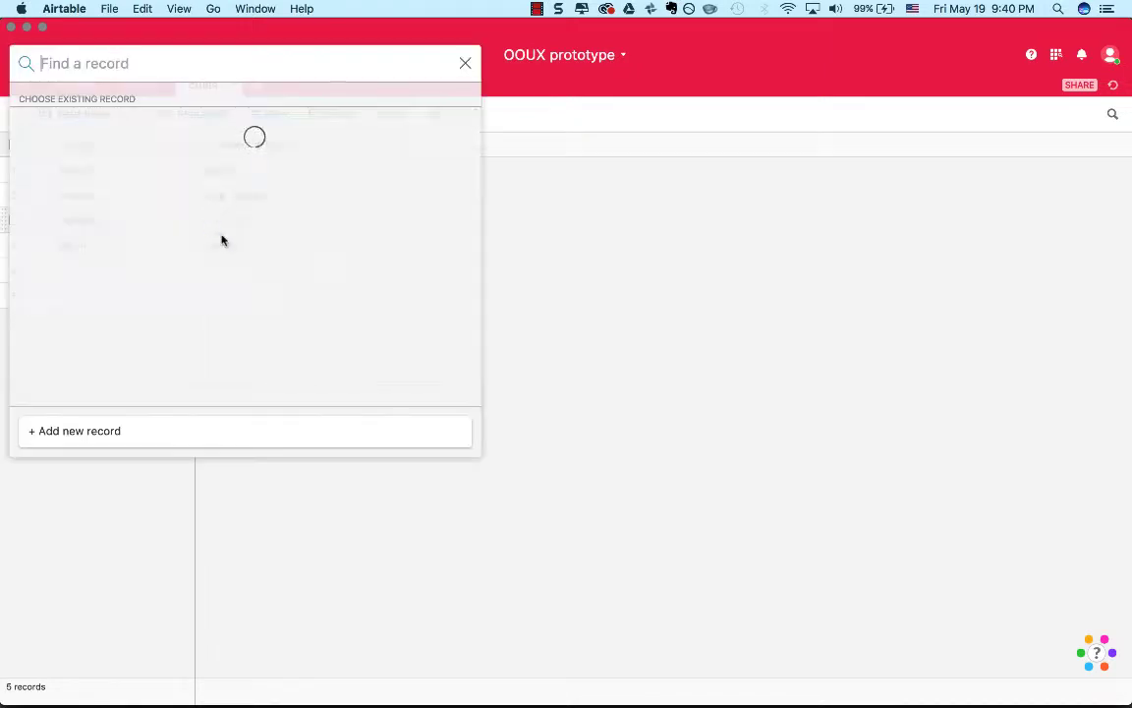
left_click(45, 218)
left_click(209, 223)
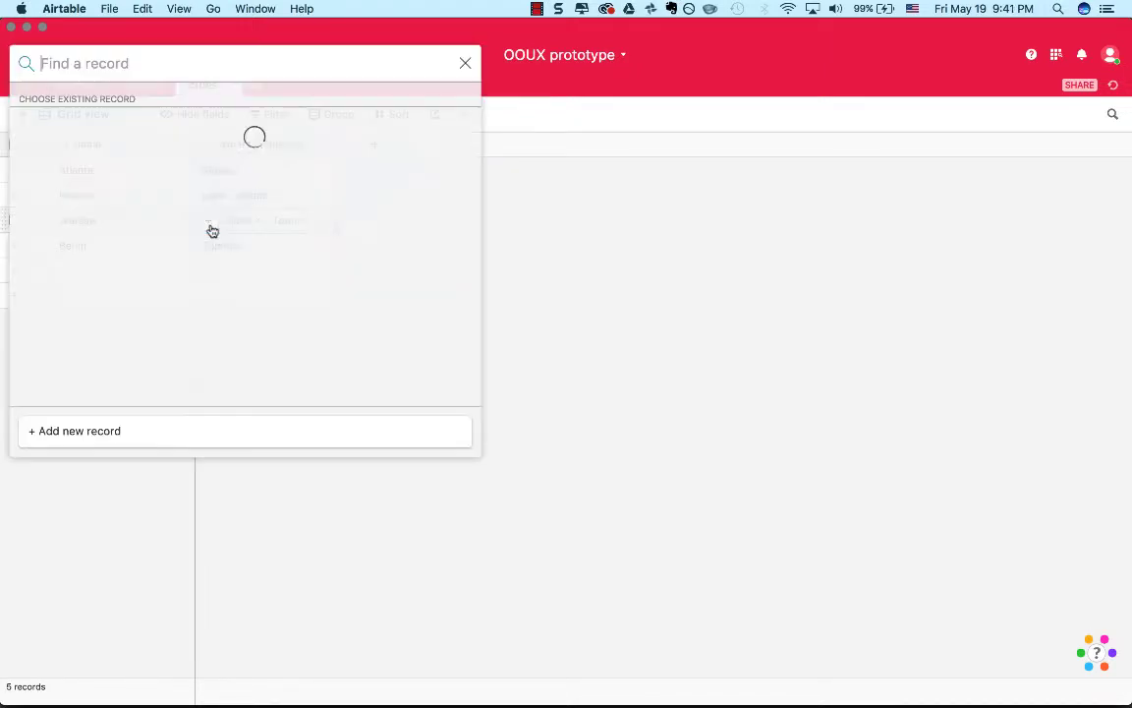
scroll(209, 290, "down", 4)
left_click(145, 356)
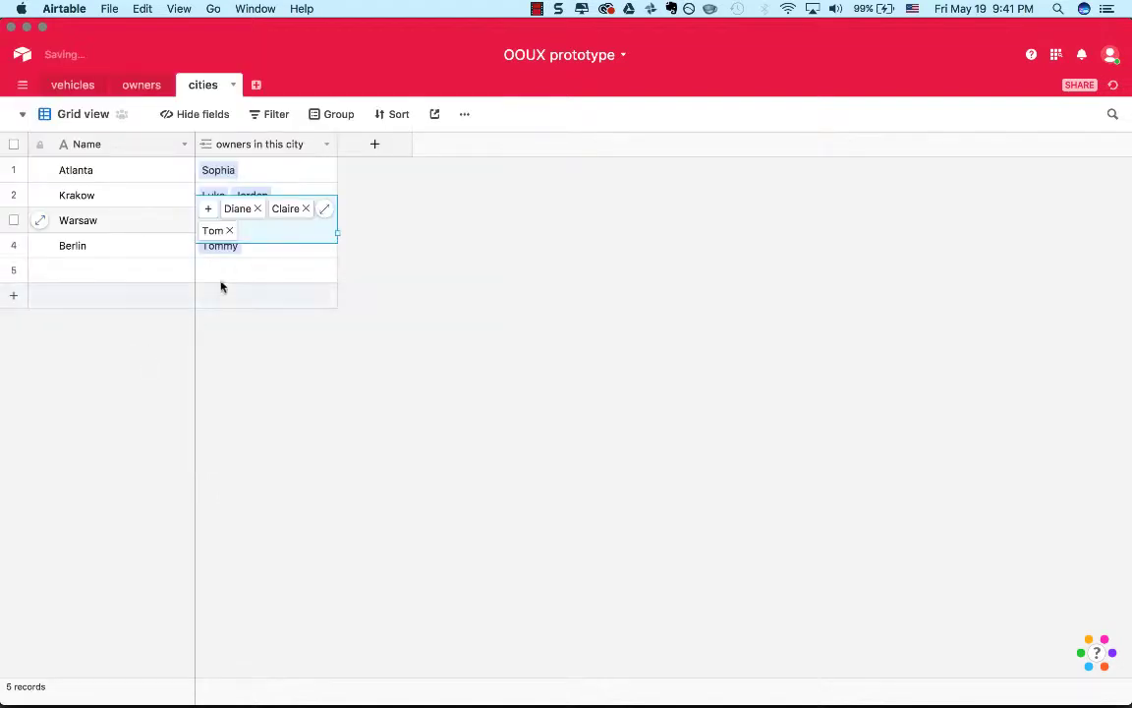
Link the Writer to Berlin as an additional owner.
left_click(278, 275)
left_click(226, 252)
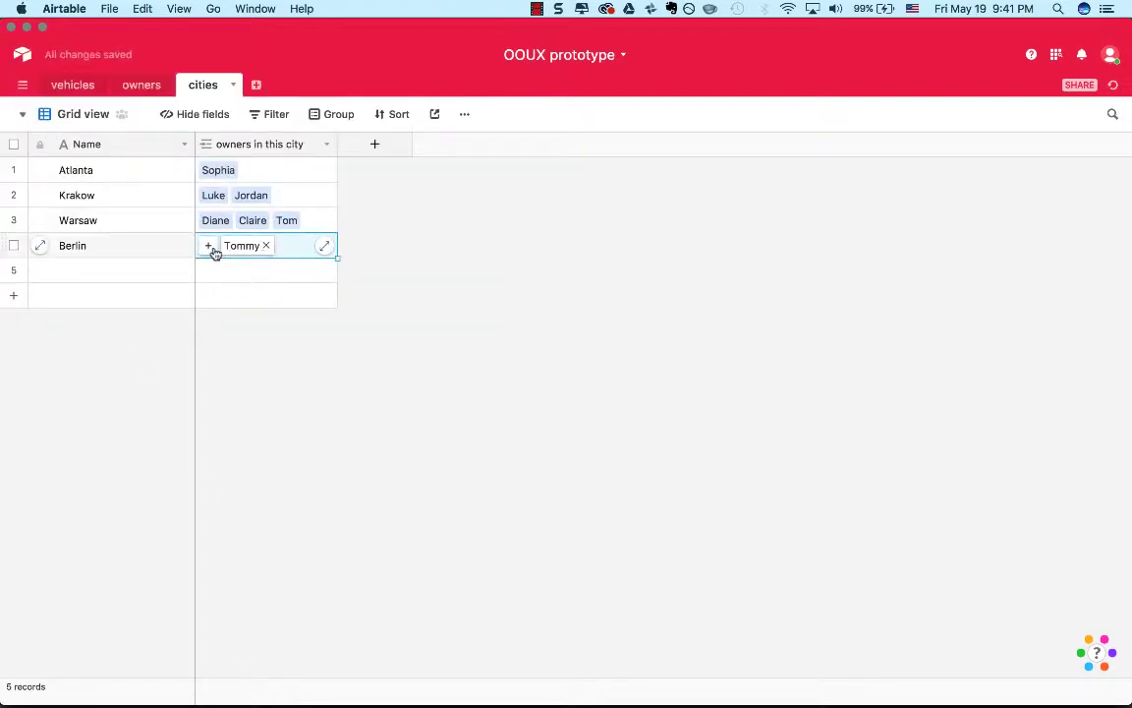
left_click(210, 246)
scroll(246, 334, "down", 5)
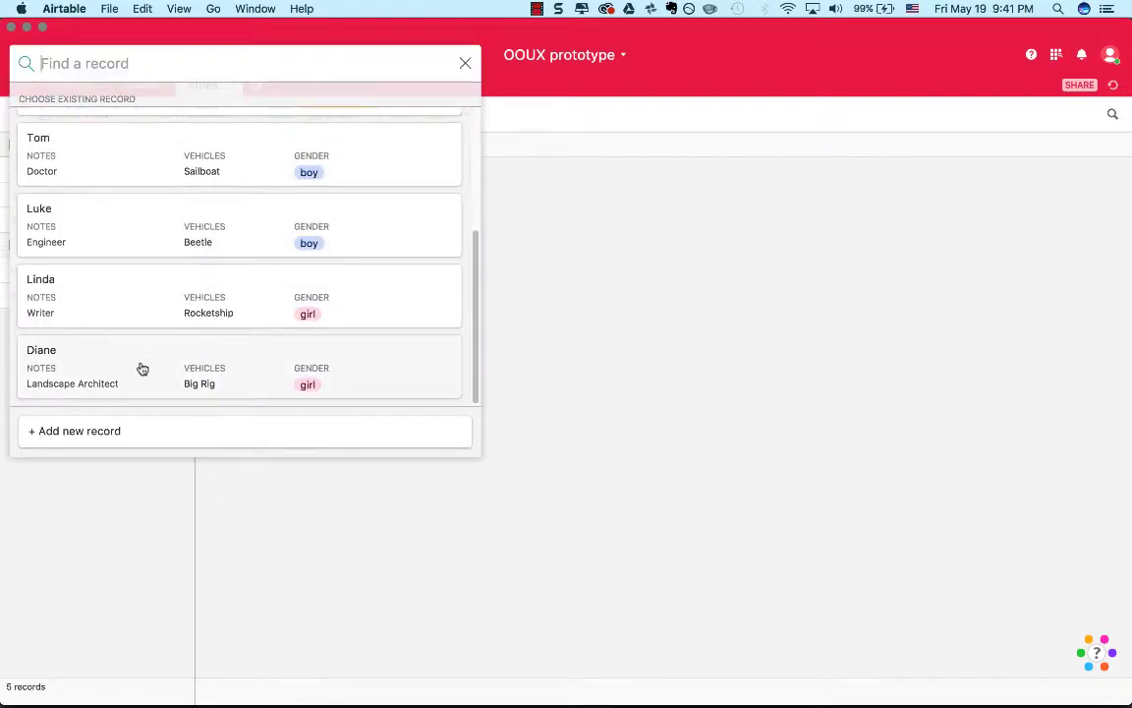
left_click(132, 308)
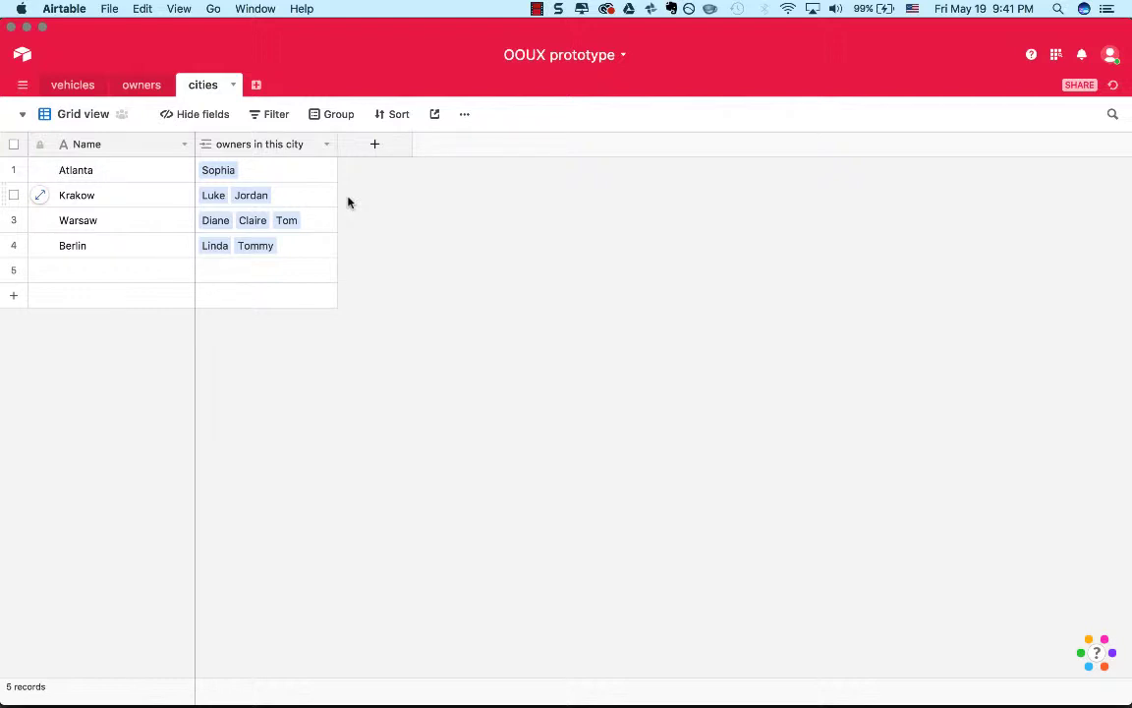
Start a new field in the cities table and name it "related cities".
left_click(142, 87)
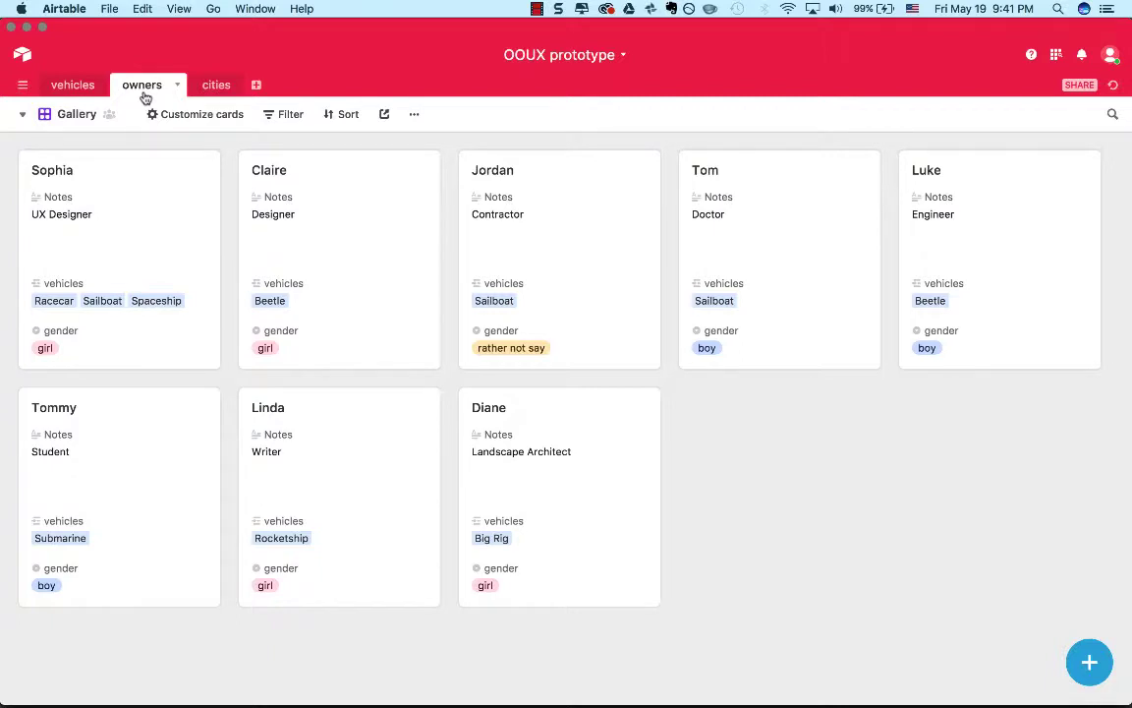
left_click(207, 91)
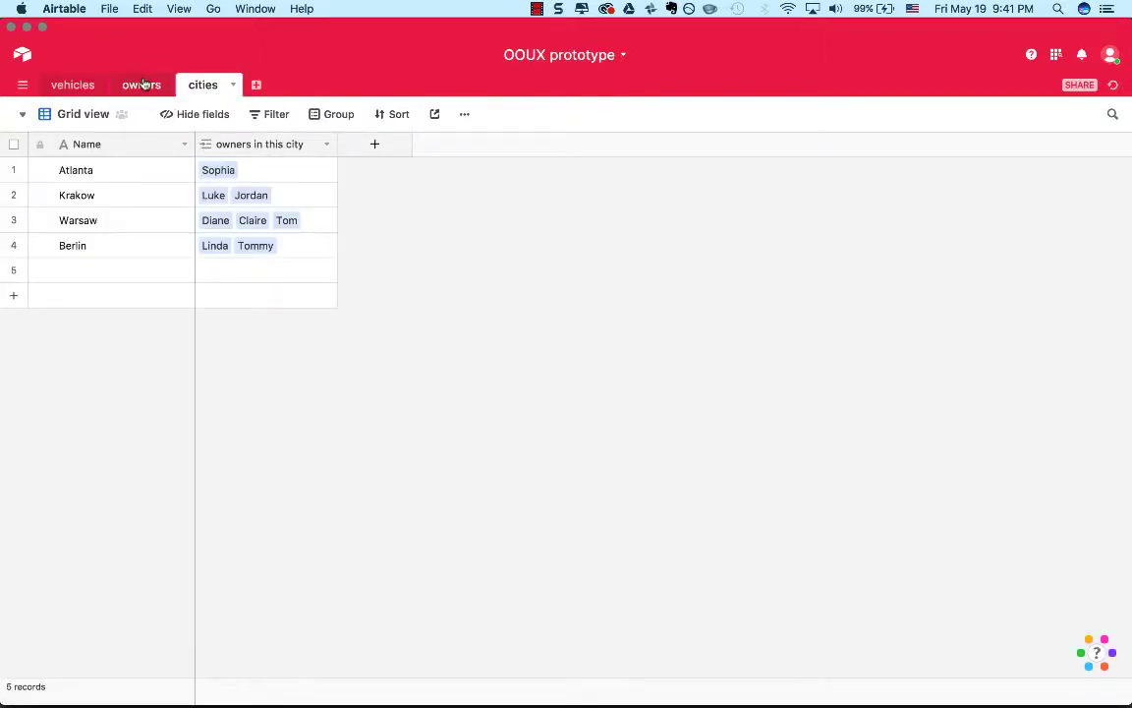
left_click(374, 145)
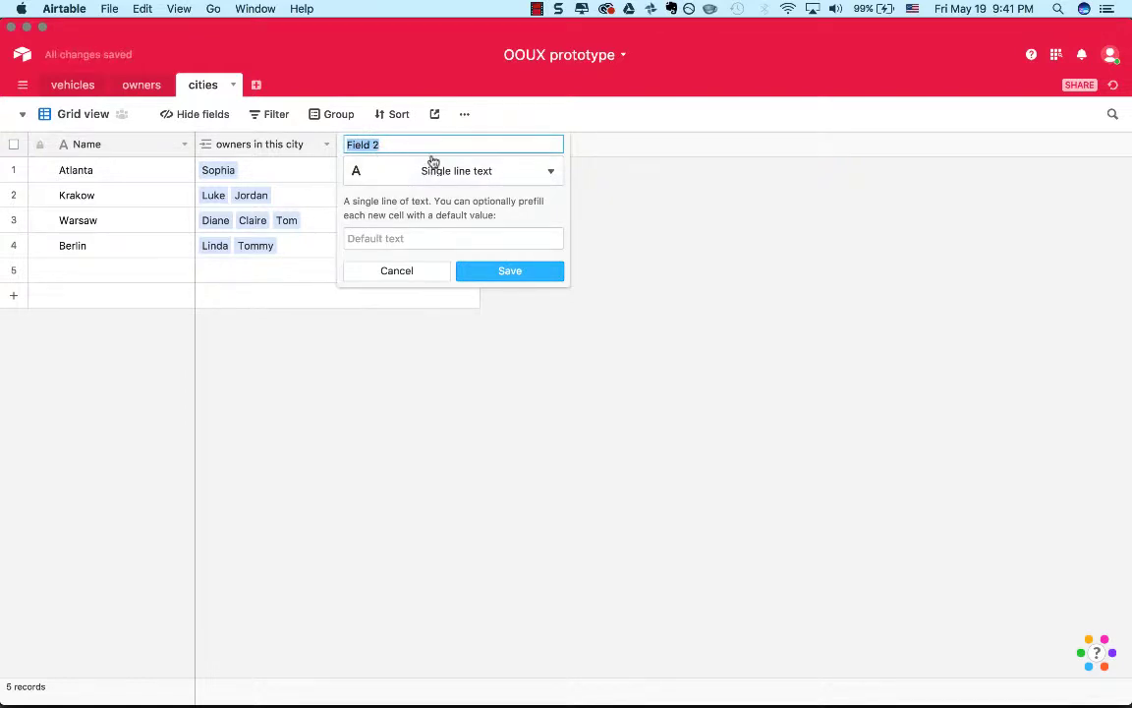
type("Related Ciries")
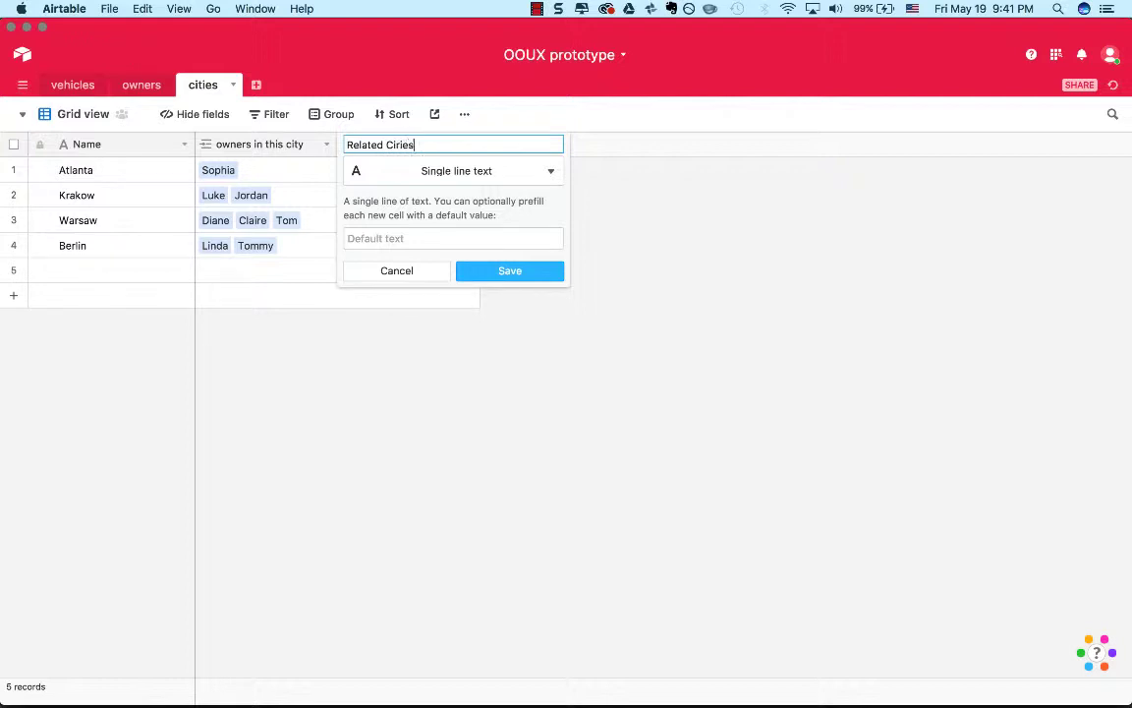
key("BackSpace")
key("BackSpace")
key("BackSpace")
key("BackSpace")
key("BackSpace")
key("BackSpace")
key("BackSpace")
key("BackSpace")
key("BackSpace")
key("BackSpace")
key("BackSpace")
key("BackSpace")
key("BackSpace")
type("related cities")
Set the new field's type to Link to another record, pointing to the cities table itself.
left_click(479, 182)
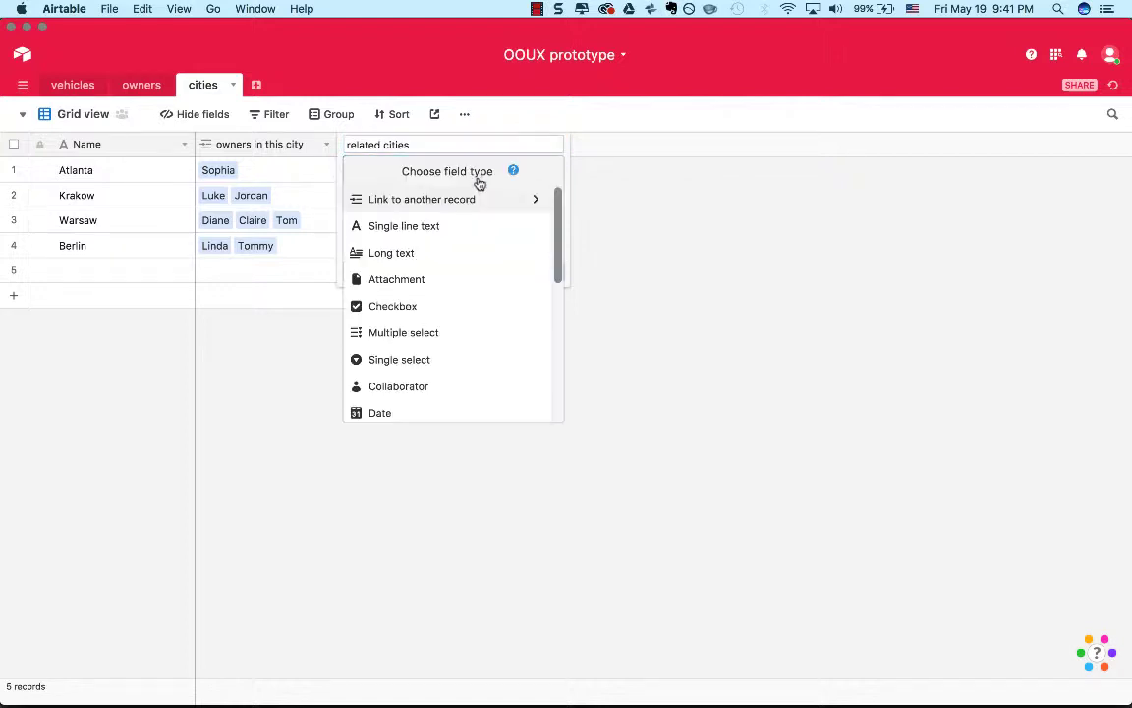
left_click(476, 209)
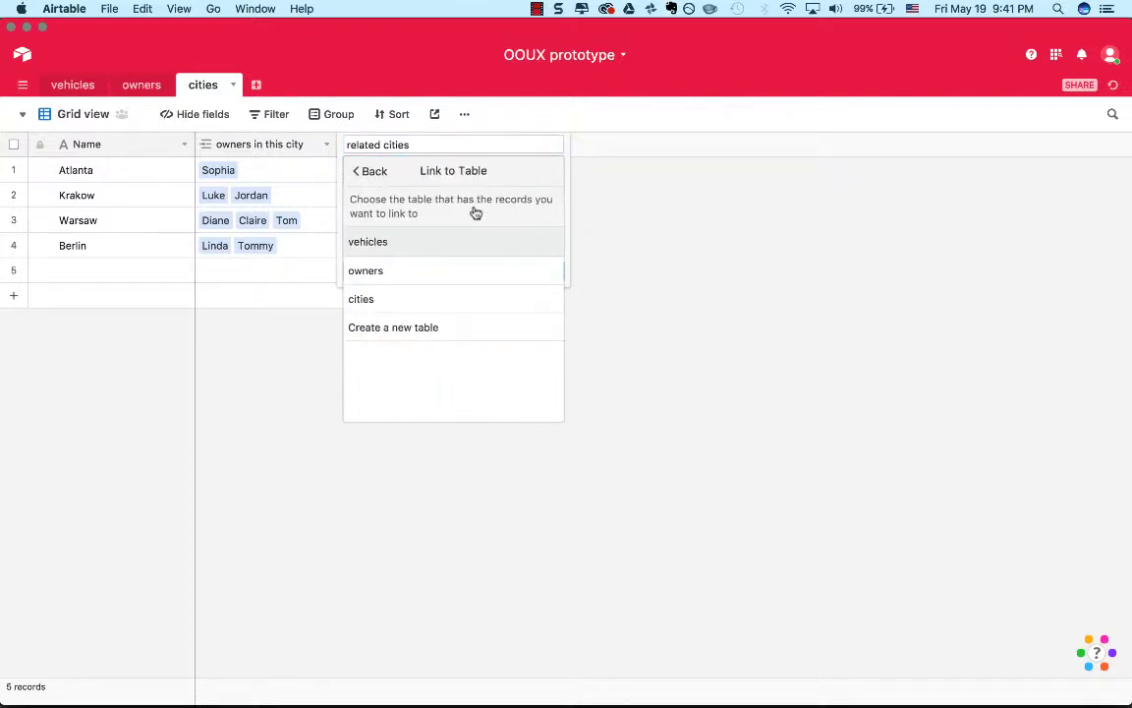
left_click(460, 298)
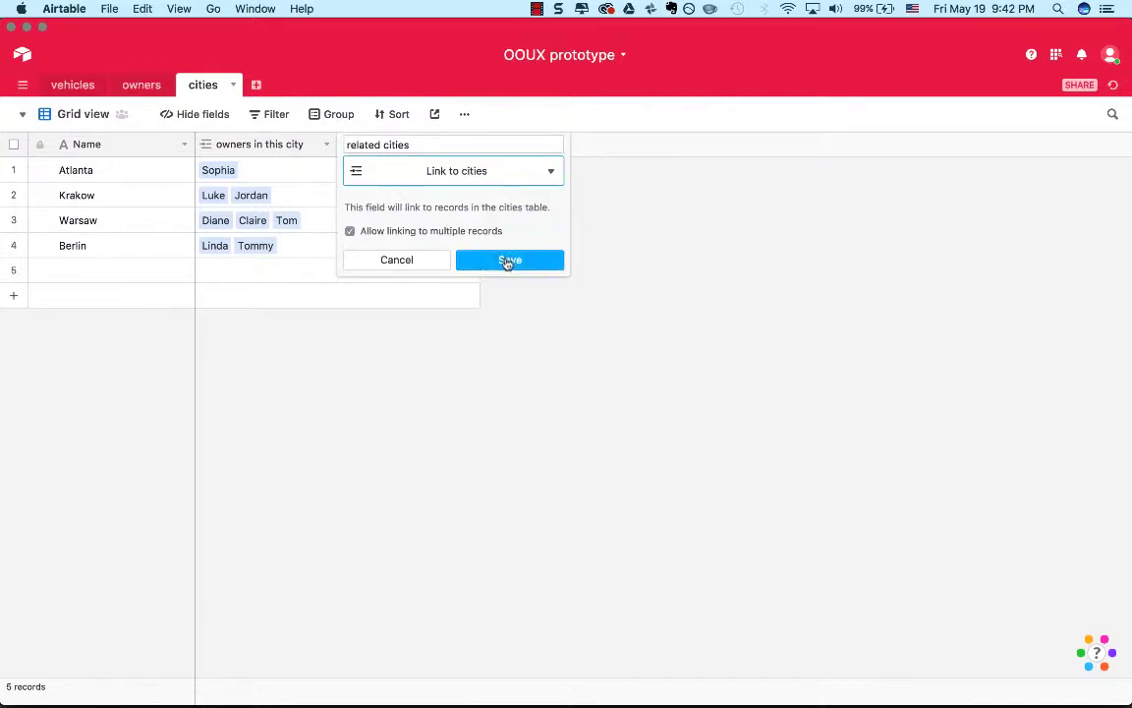
Change the field's name to "nearby cities" and save it.
left_click(359, 145)
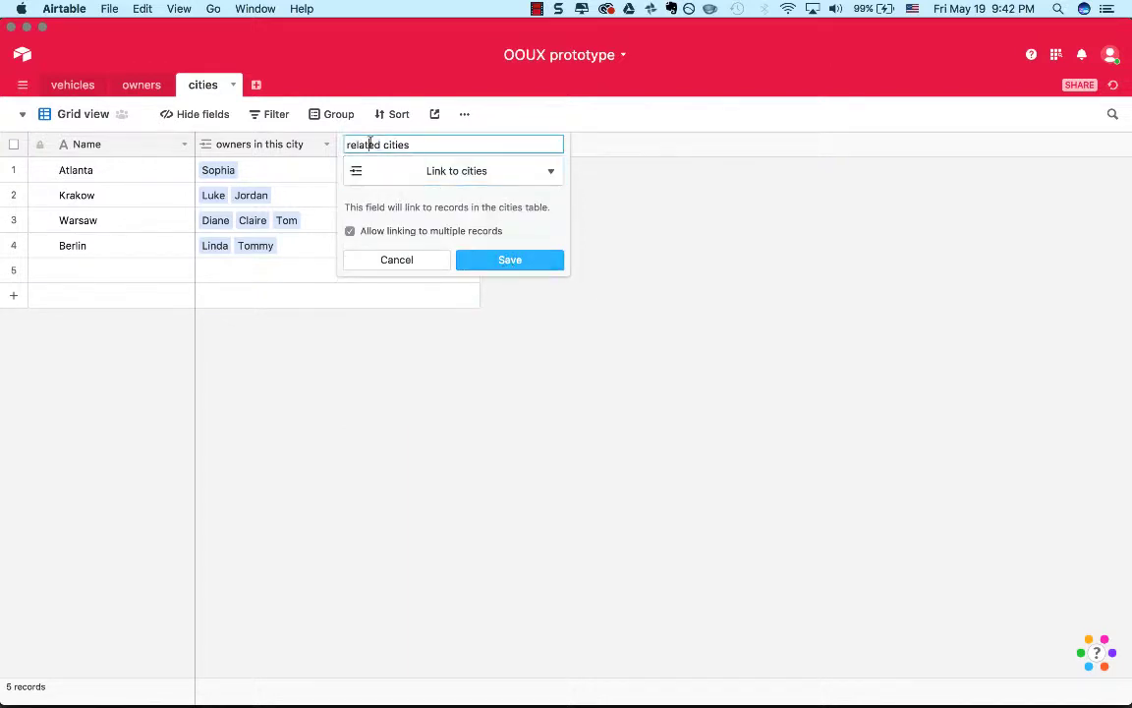
double_click(359, 145)
type("nearby")
key("Return")
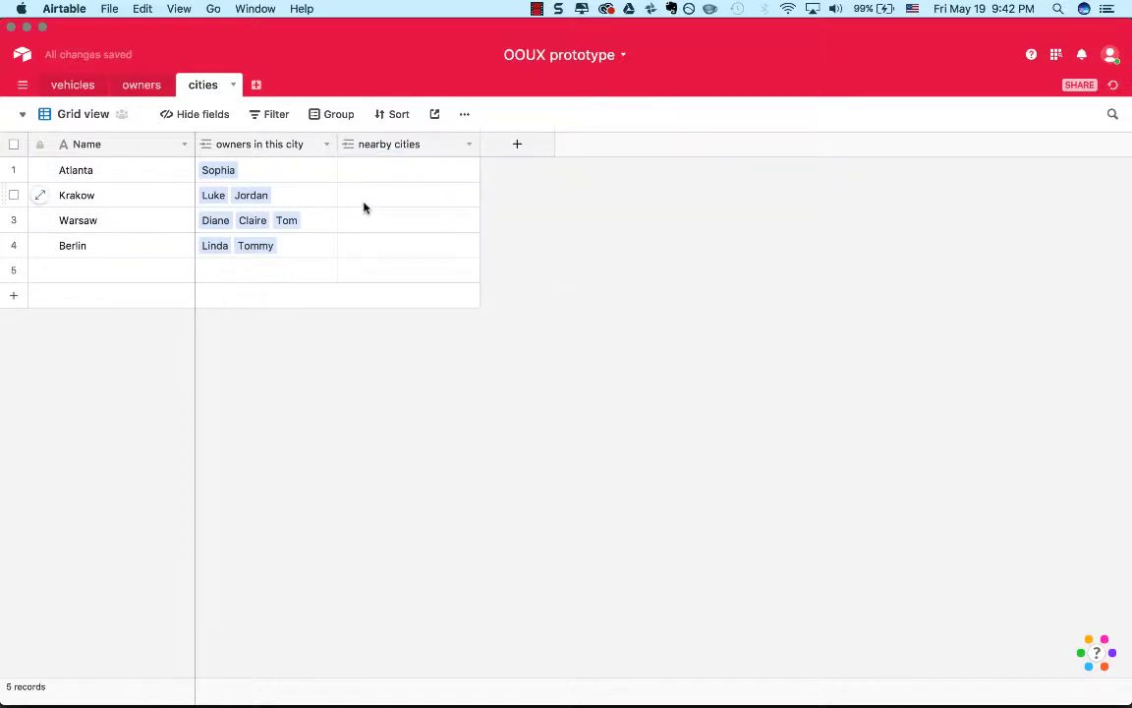
Link Warsaw as a nearby city of Krakow, and Krakow as a nearby city of Warsaw.
left_click(364, 206)
left_click(350, 196)
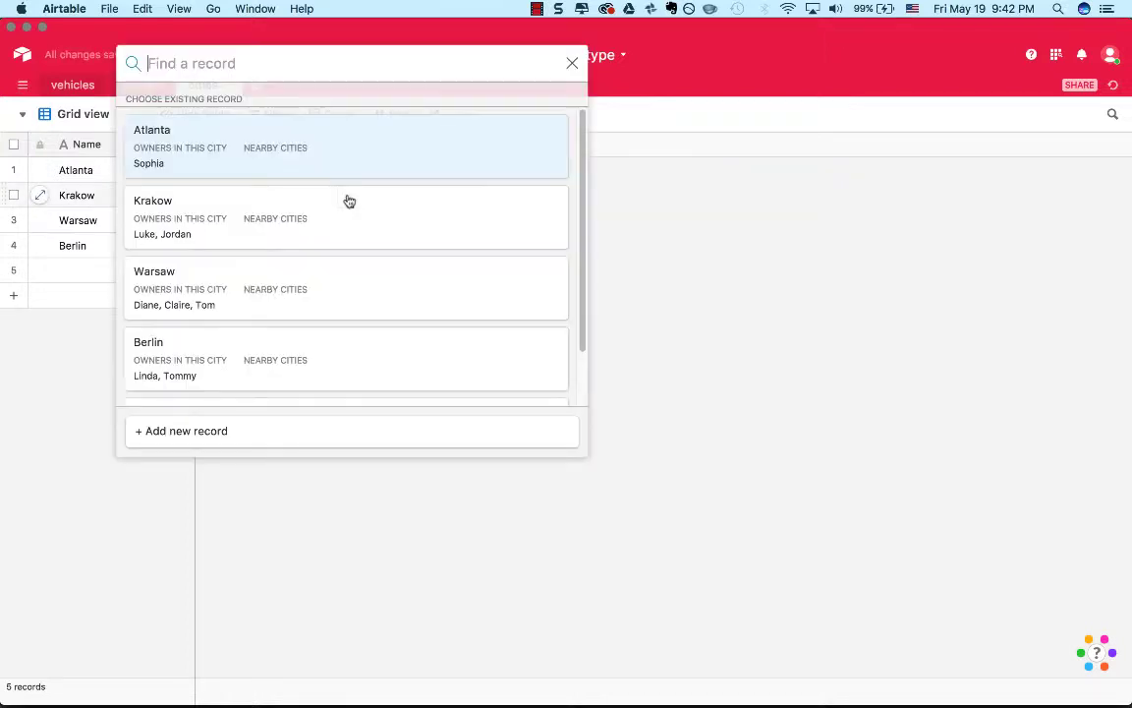
left_click(365, 280)
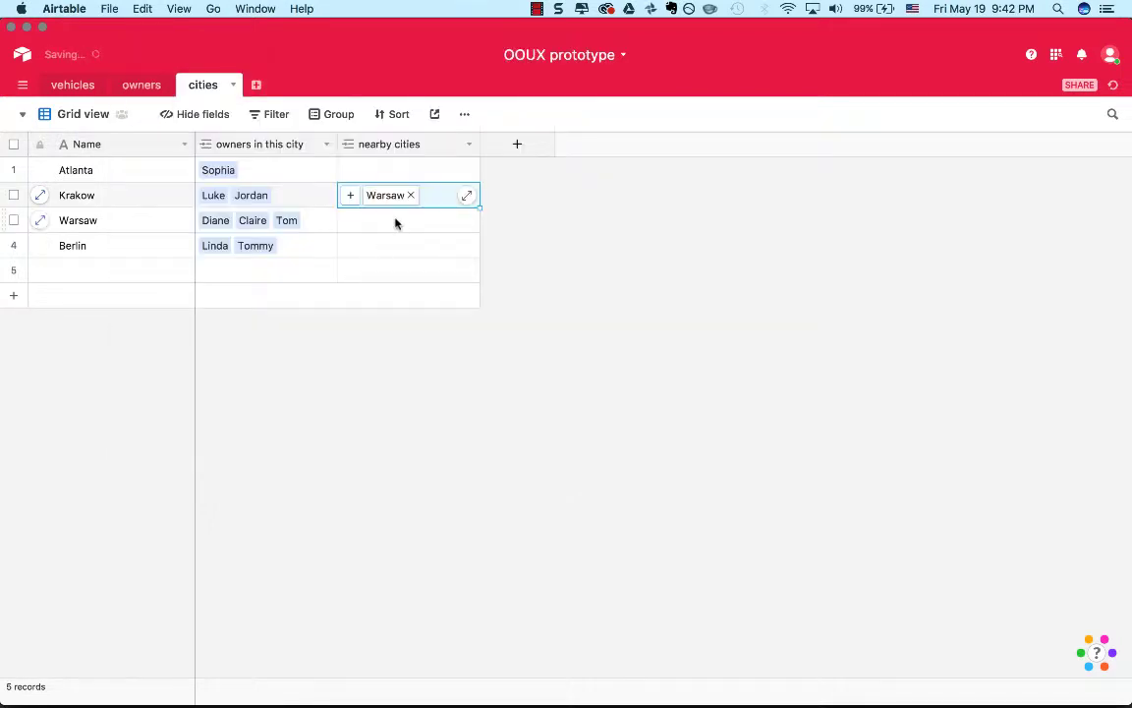
left_click(344, 224)
left_click(345, 227)
left_click(344, 230)
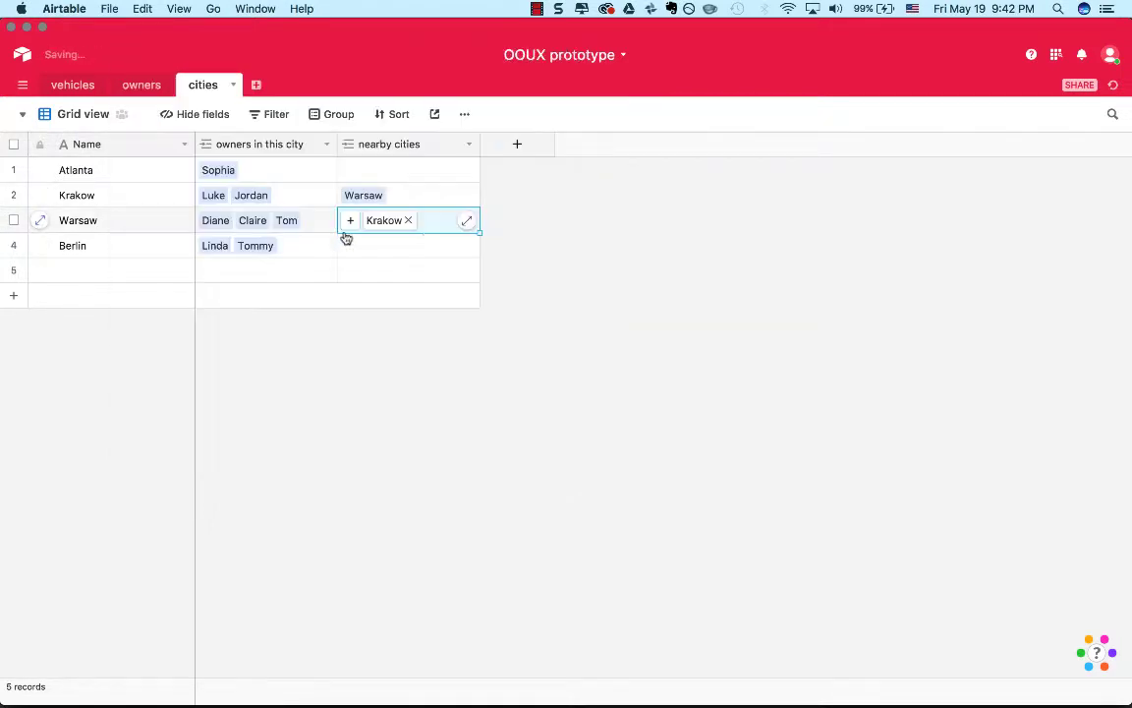
left_click(575, 276)
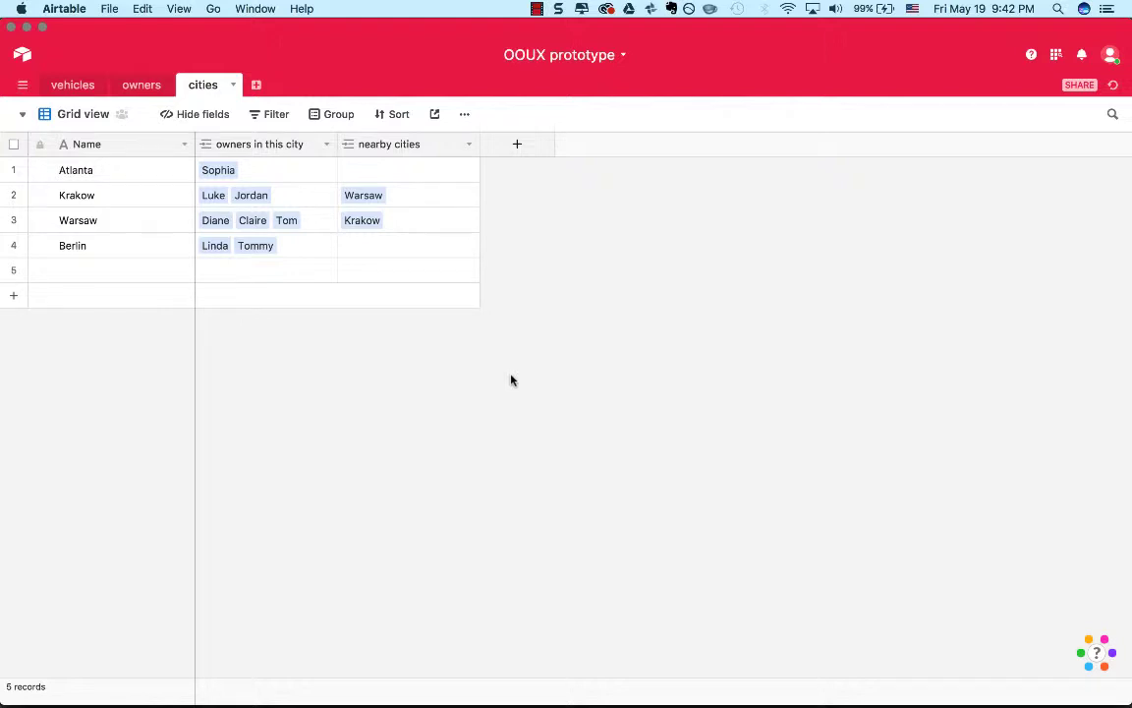
left_click(146, 87)
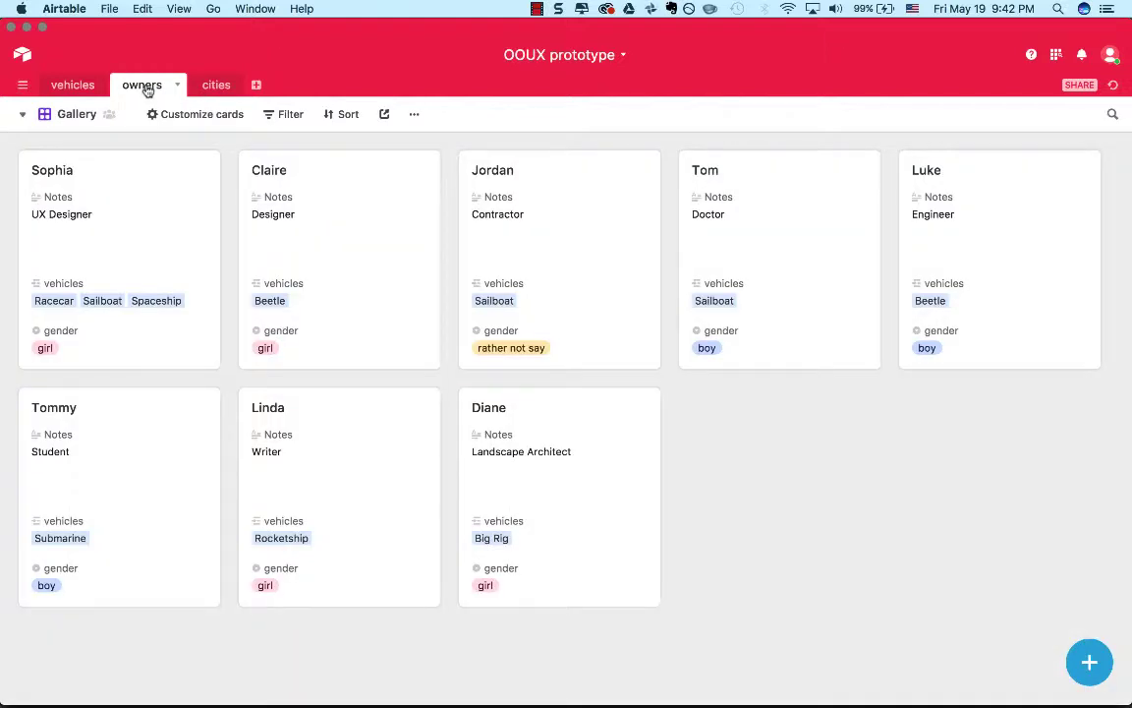
right_click(365, 315)
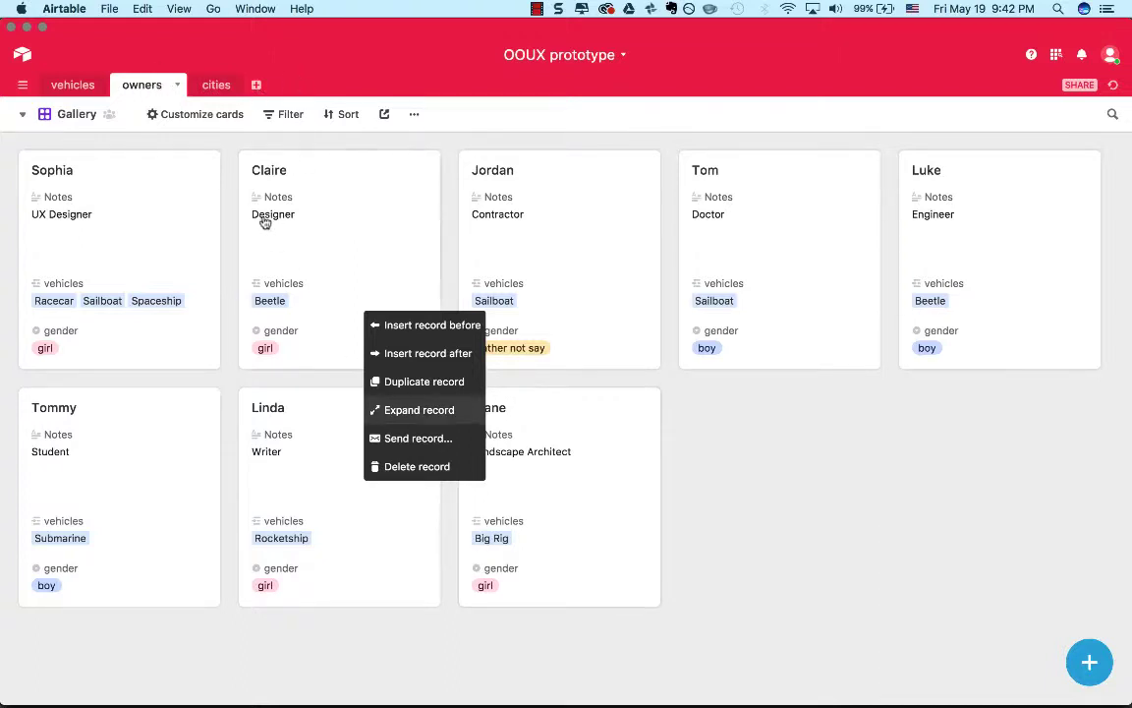
left_click(213, 87)
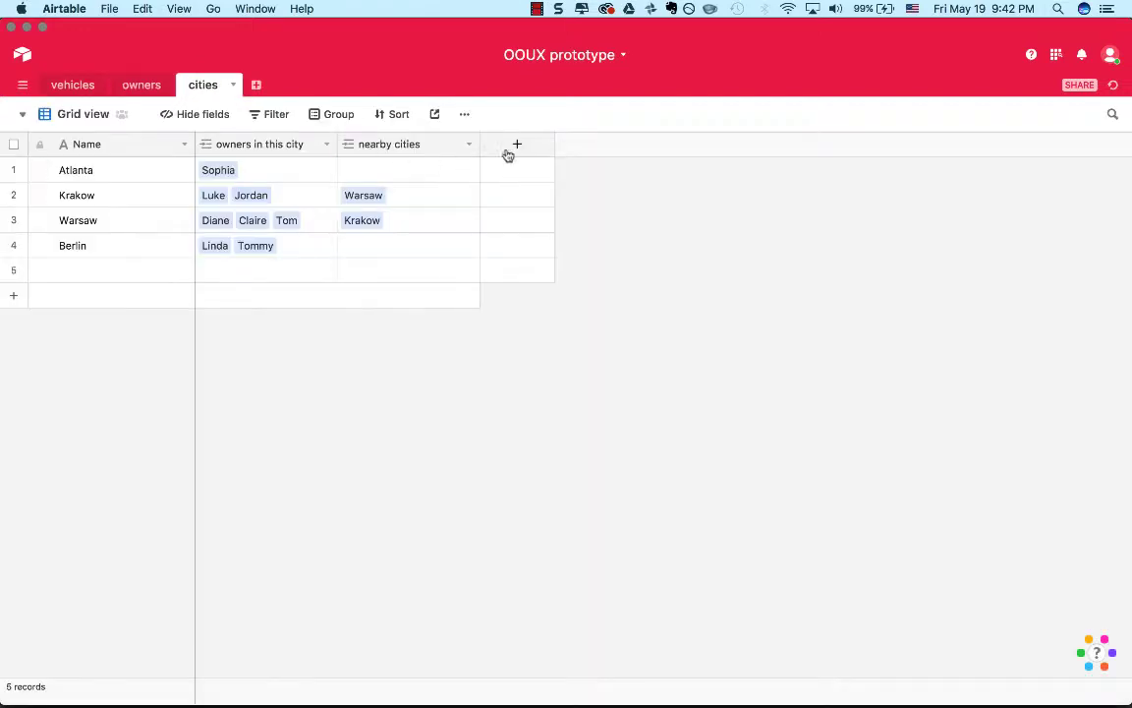
Add another field to the cities table, keeping its default name and single line text type.
left_click(513, 143)
left_click(518, 173)
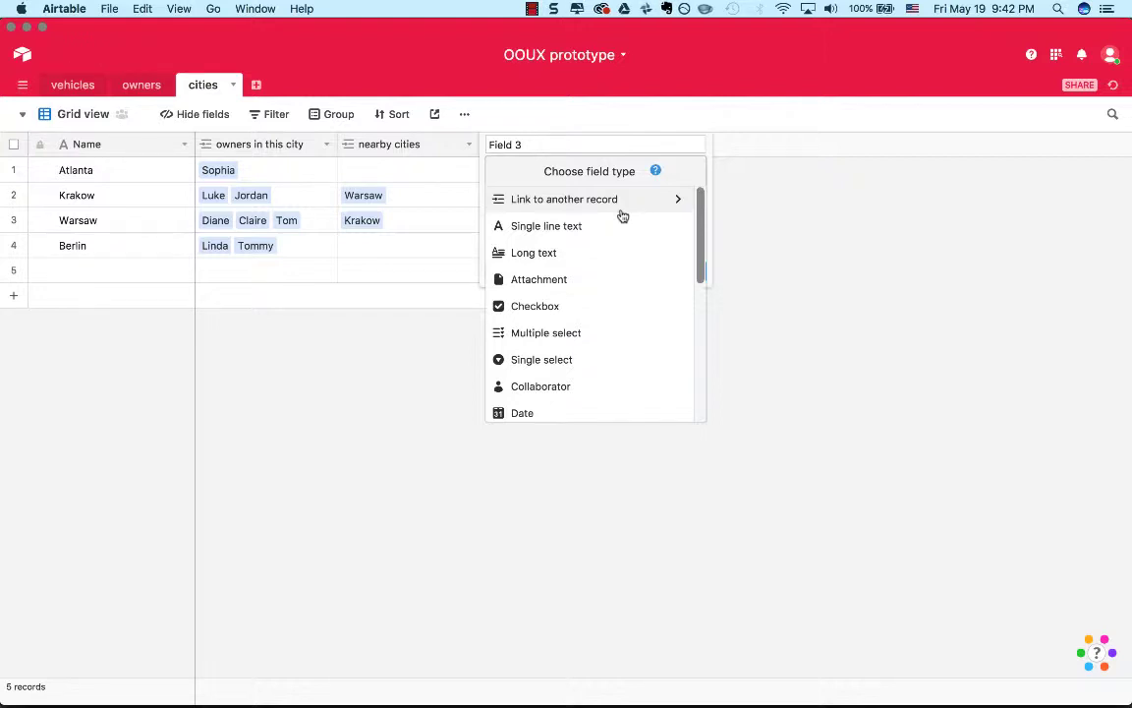
left_click(758, 220)
left_click(257, 87)
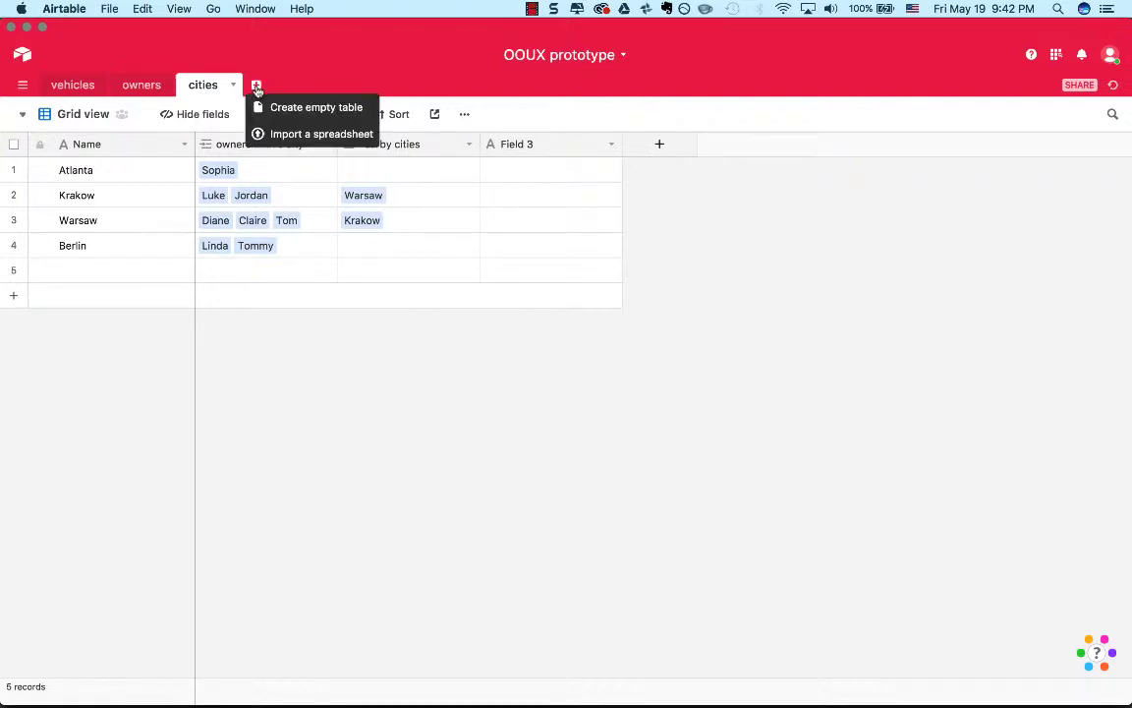
left_click(366, 77)
Show the vehicles table in its Gallery 1 view.
left_click(147, 87)
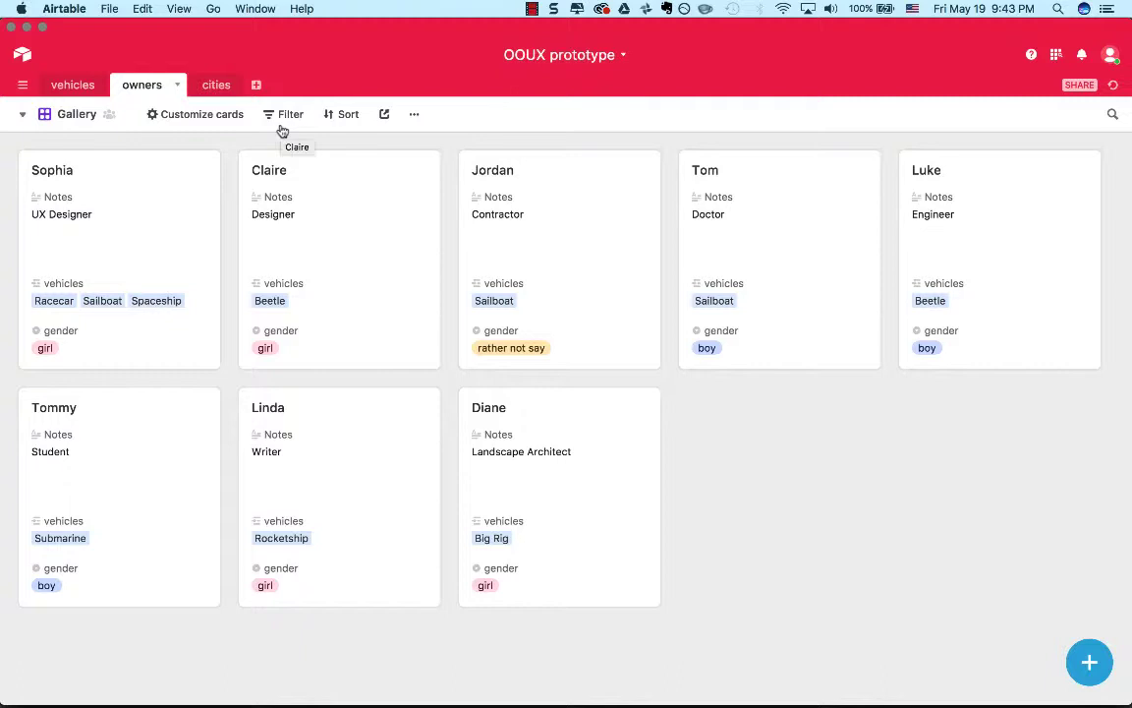
left_click(81, 92)
left_click(155, 91)
left_click(76, 86)
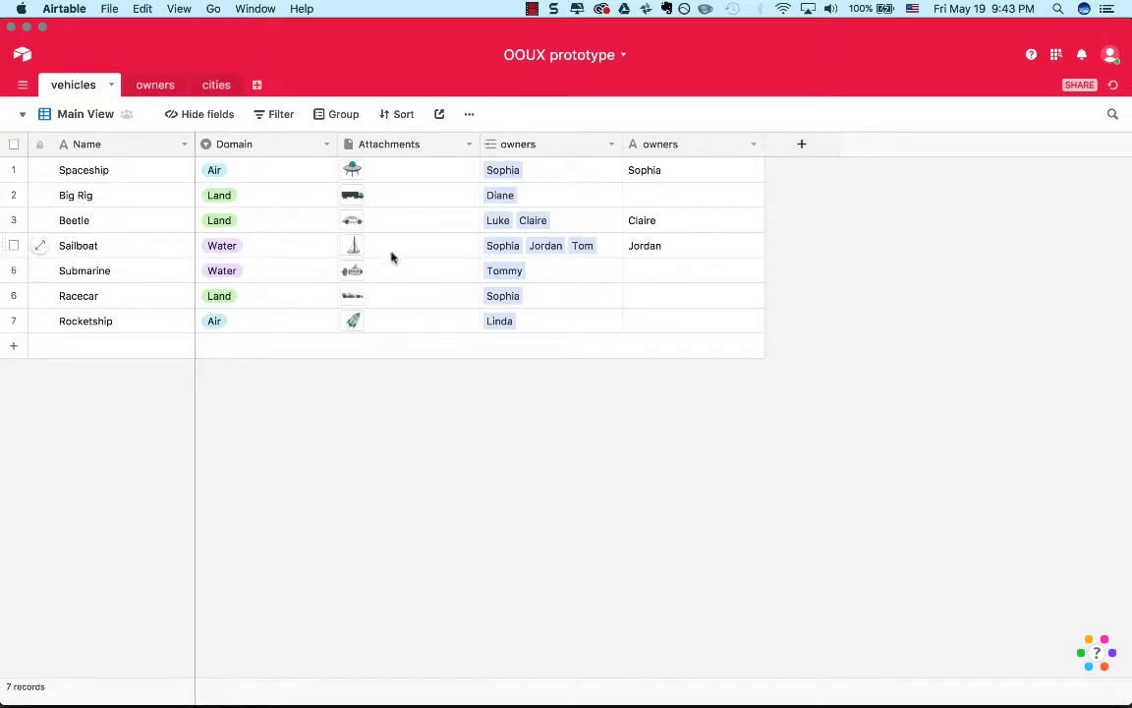
left_click(101, 114)
left_click(103, 179)
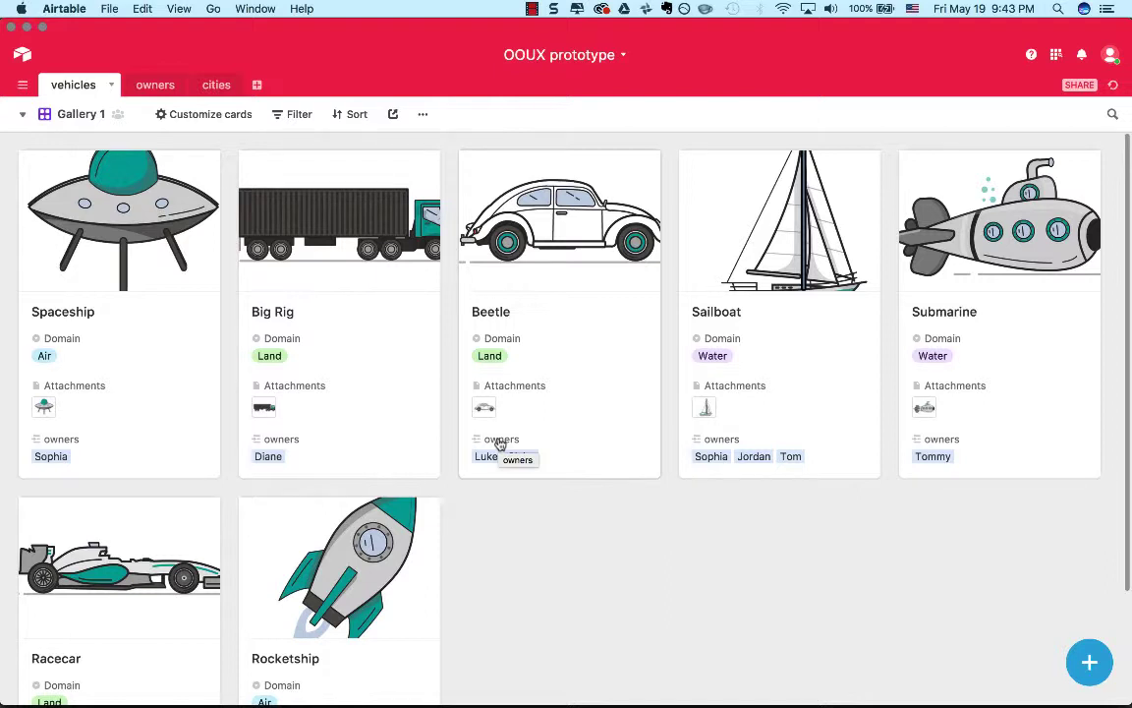
View the owners table in its Main View and return it to the Gallery view.
left_click(147, 85)
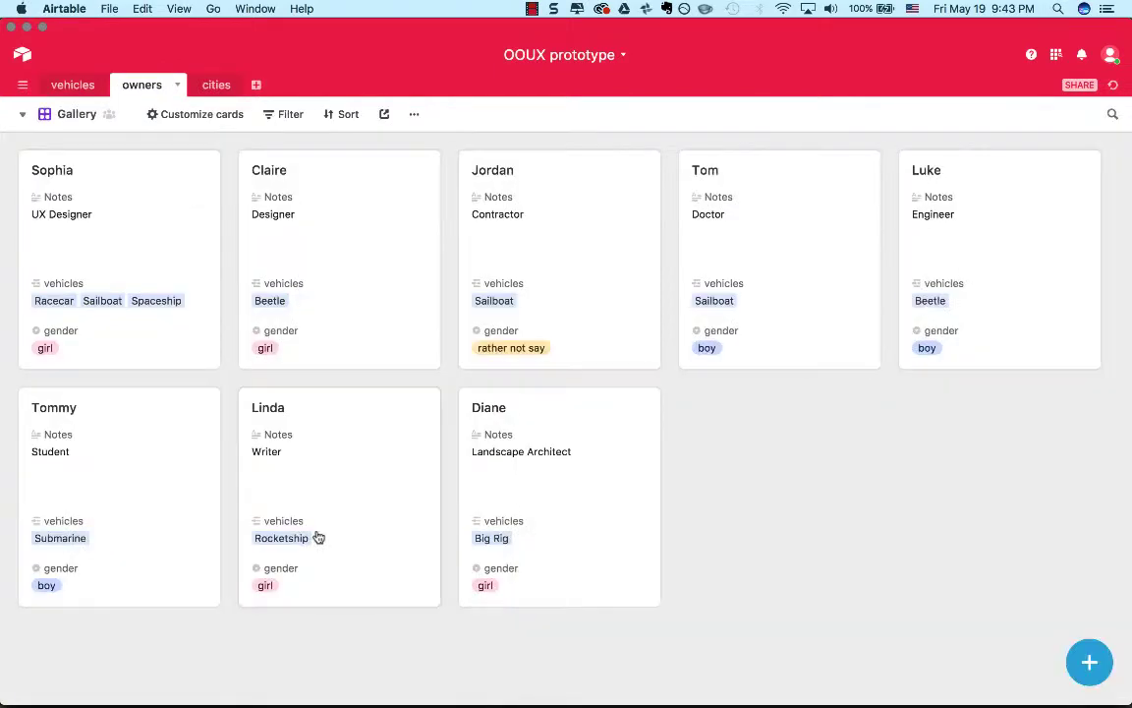
left_click(75, 123)
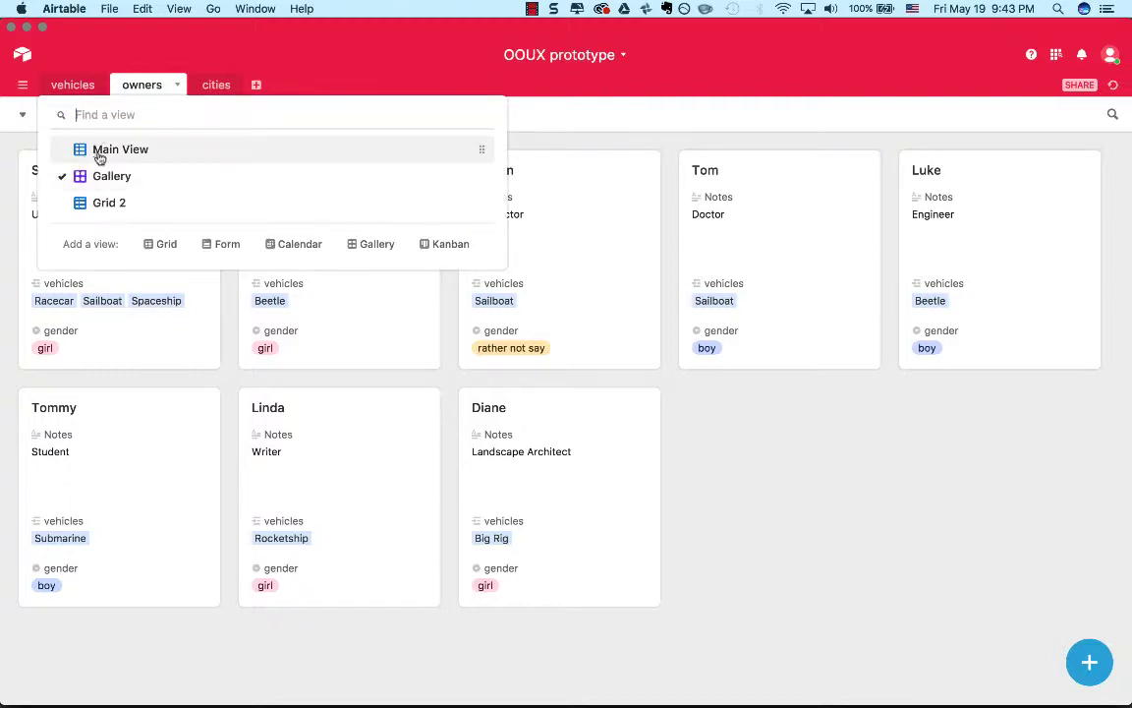
left_click(97, 155)
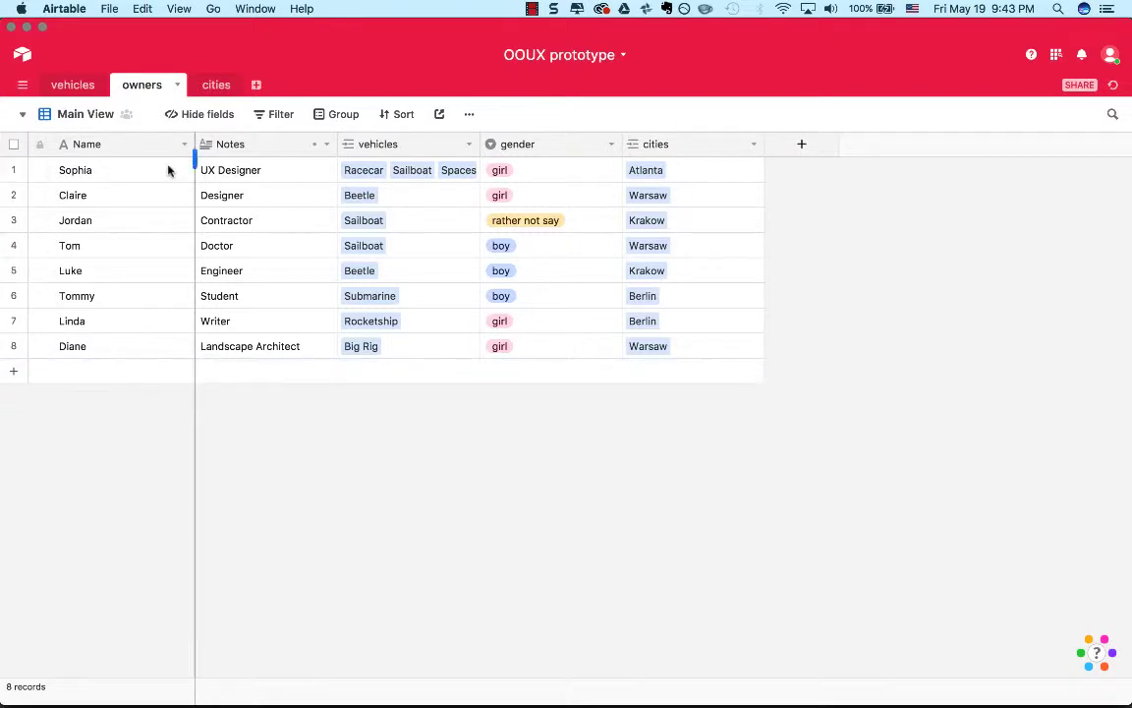
left_click(99, 116)
left_click(108, 176)
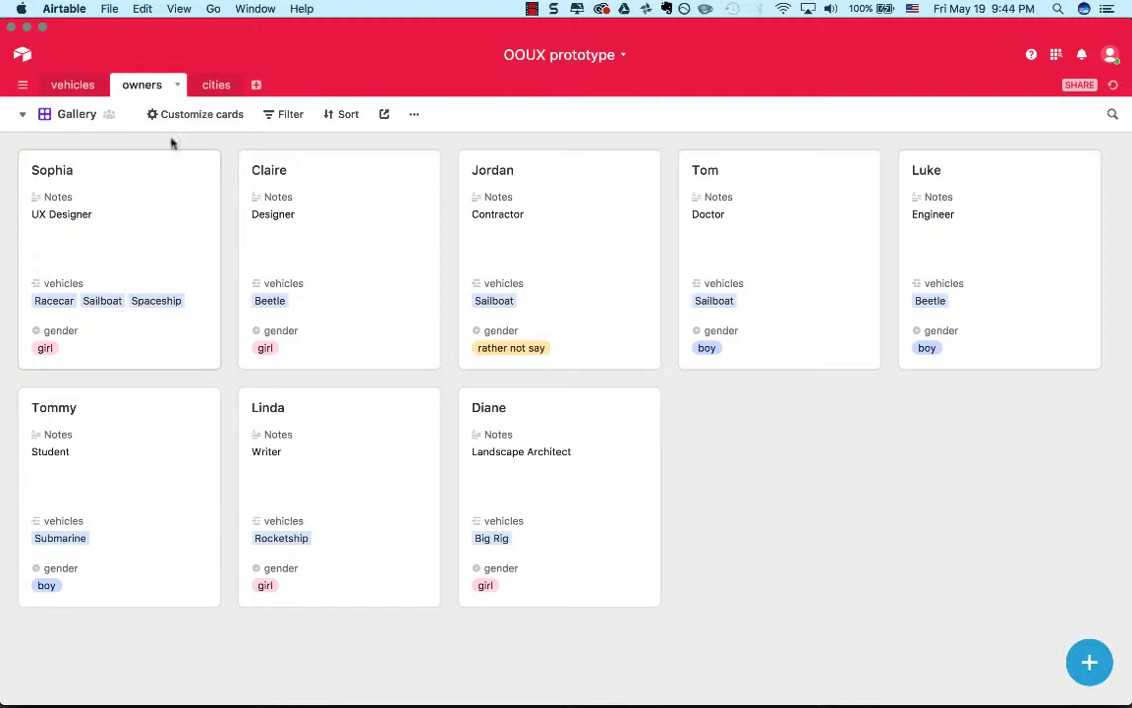
Expand the UX Designer's owner record, examine its vehicles, gender and hidden cities field, and close it.
mouse_move(109, 119)
right_click(79, 228)
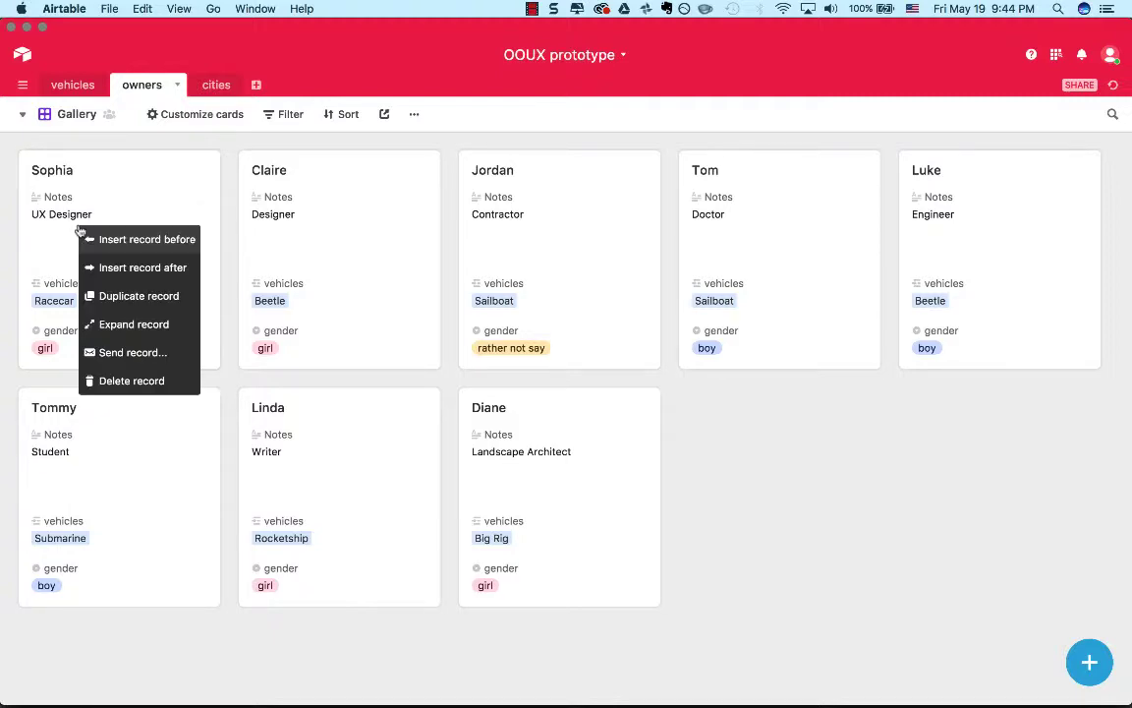
left_click(74, 217)
left_click(74, 217)
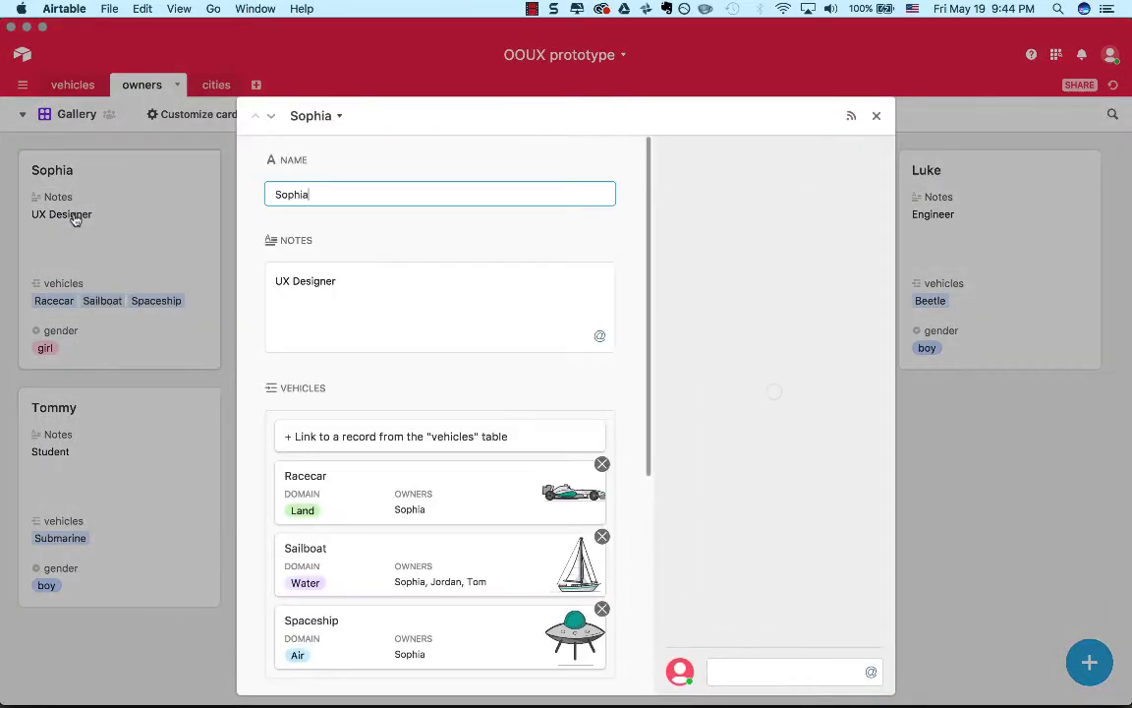
scroll(330, 396, "down", 5)
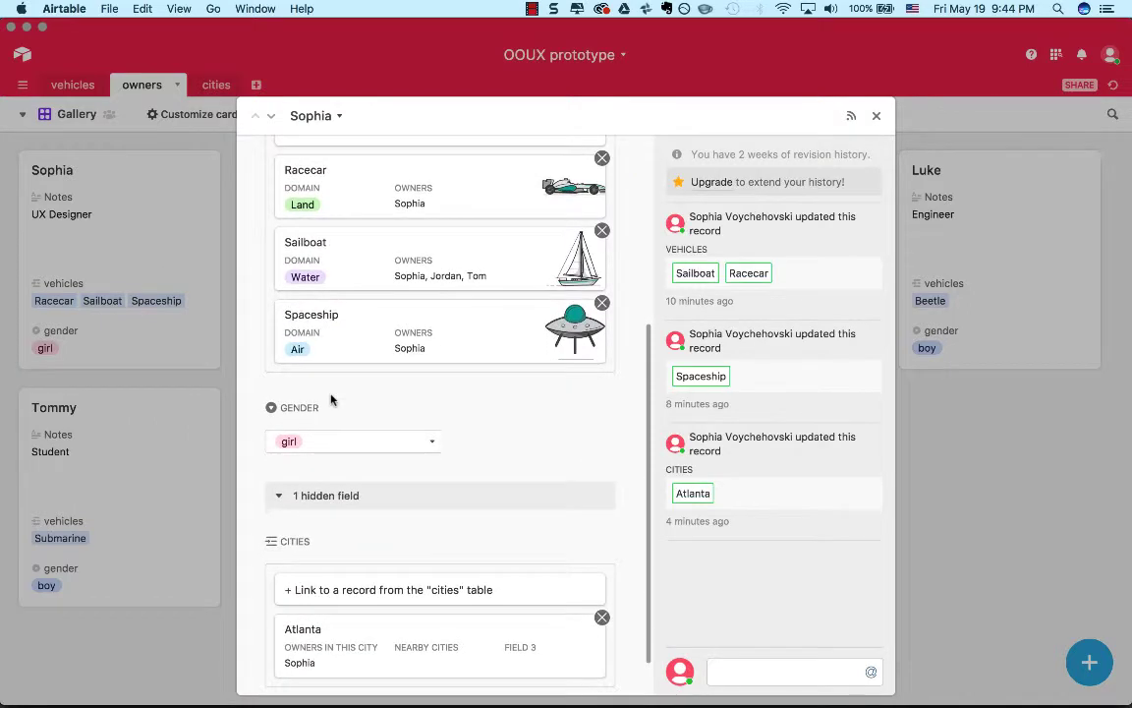
scroll(331, 399, "down", 2)
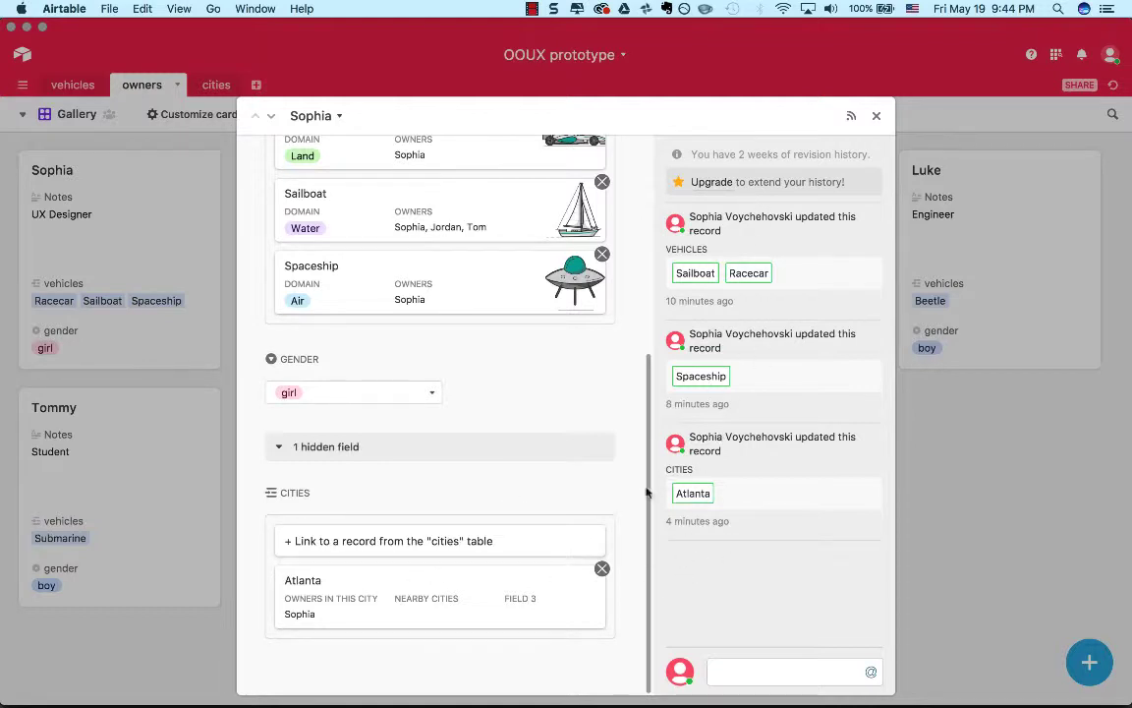
left_click(280, 446)
left_click(281, 633)
scroll(276, 501, "up", 5)
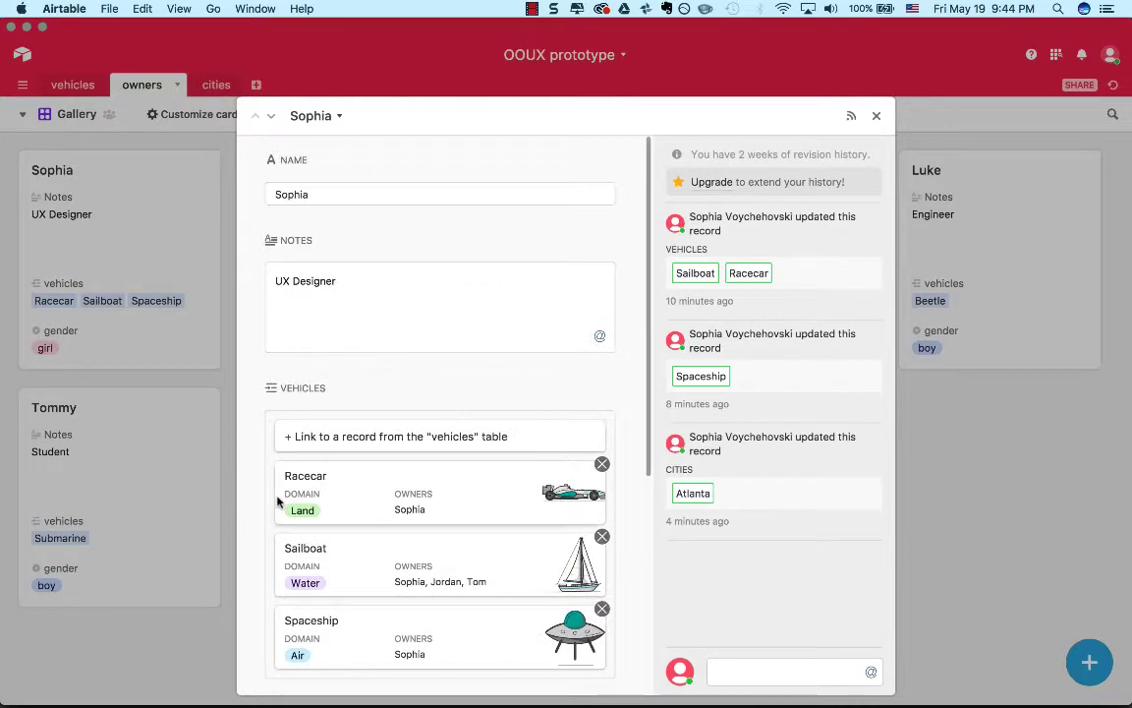
left_click(874, 115)
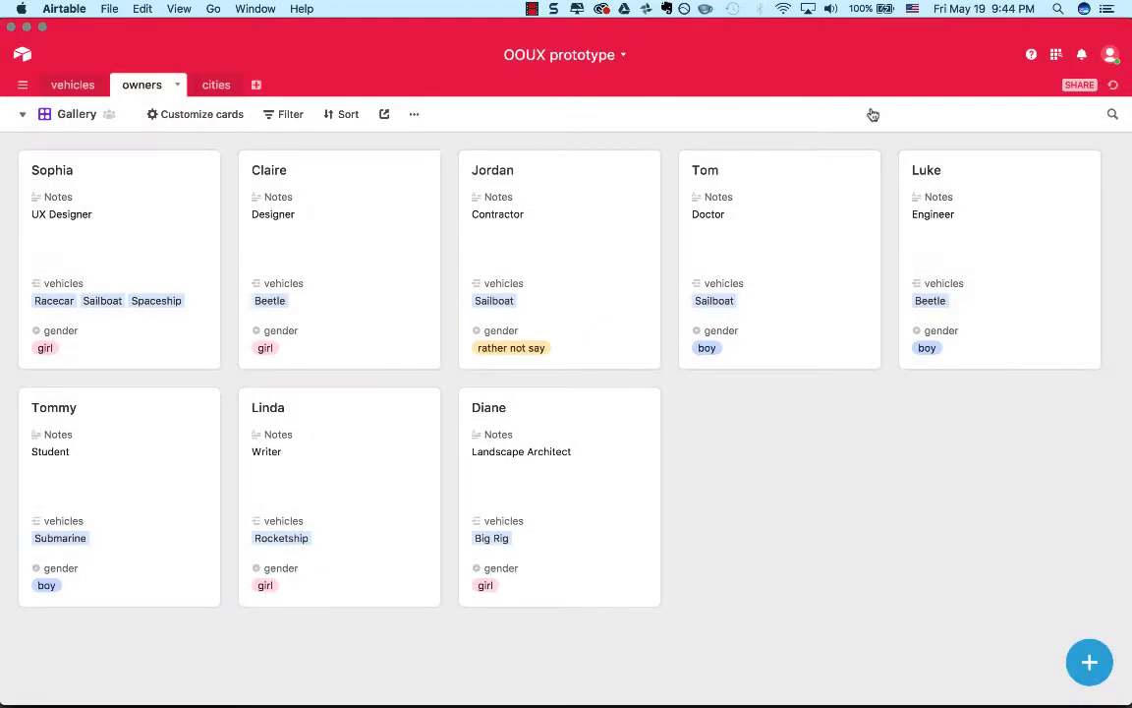
Show the owners table in its Main View and hide the cities field.
left_click(22, 114)
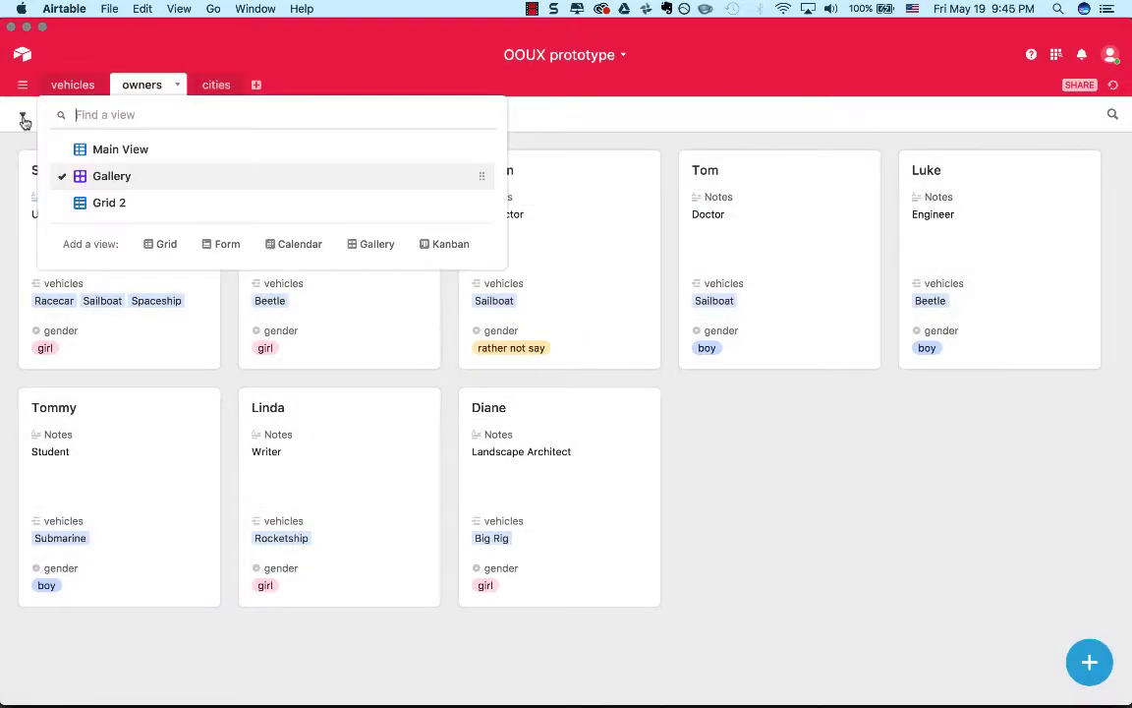
left_click(83, 154)
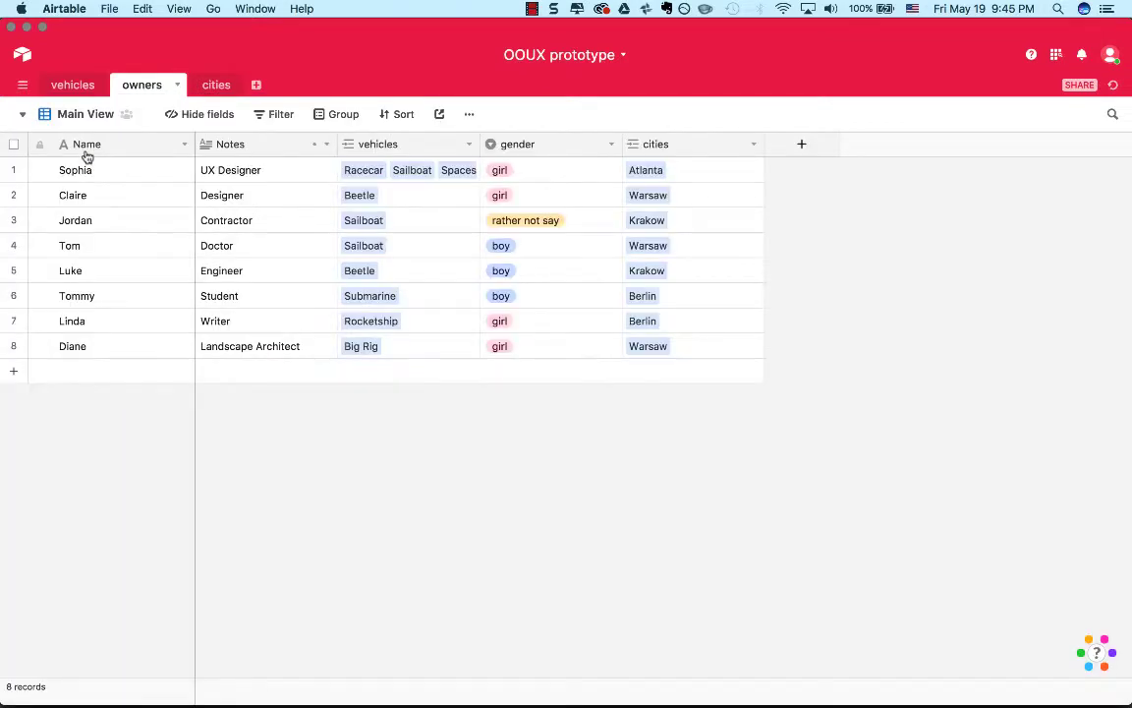
left_click(752, 145)
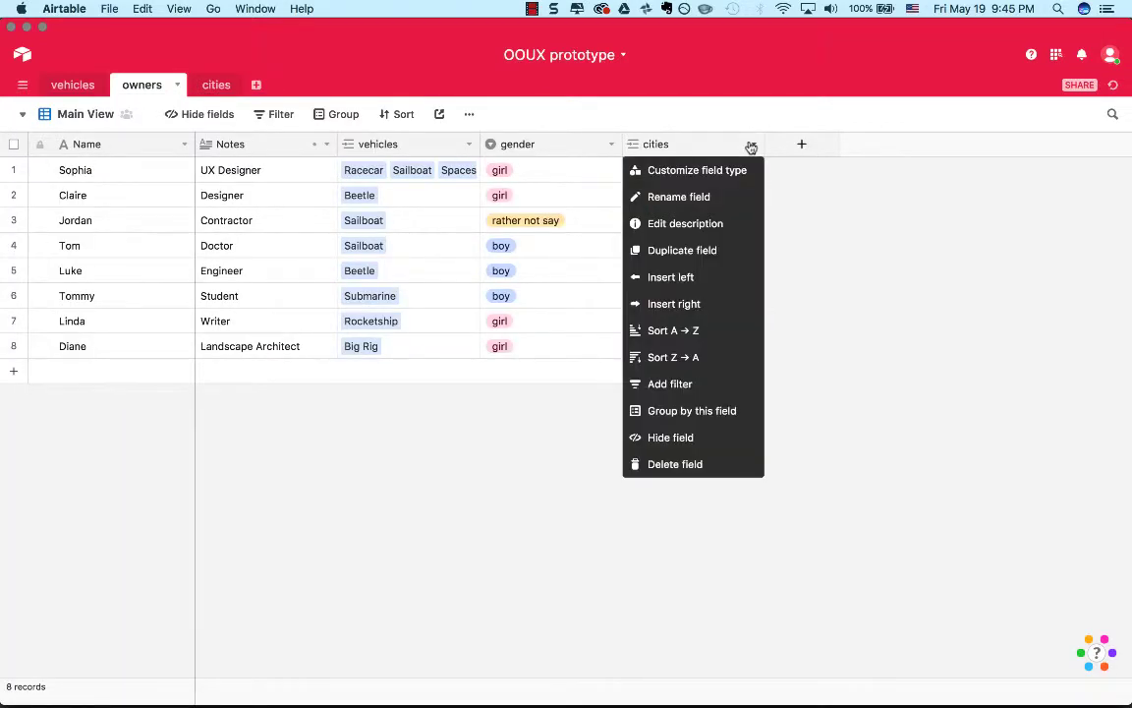
left_click(693, 448)
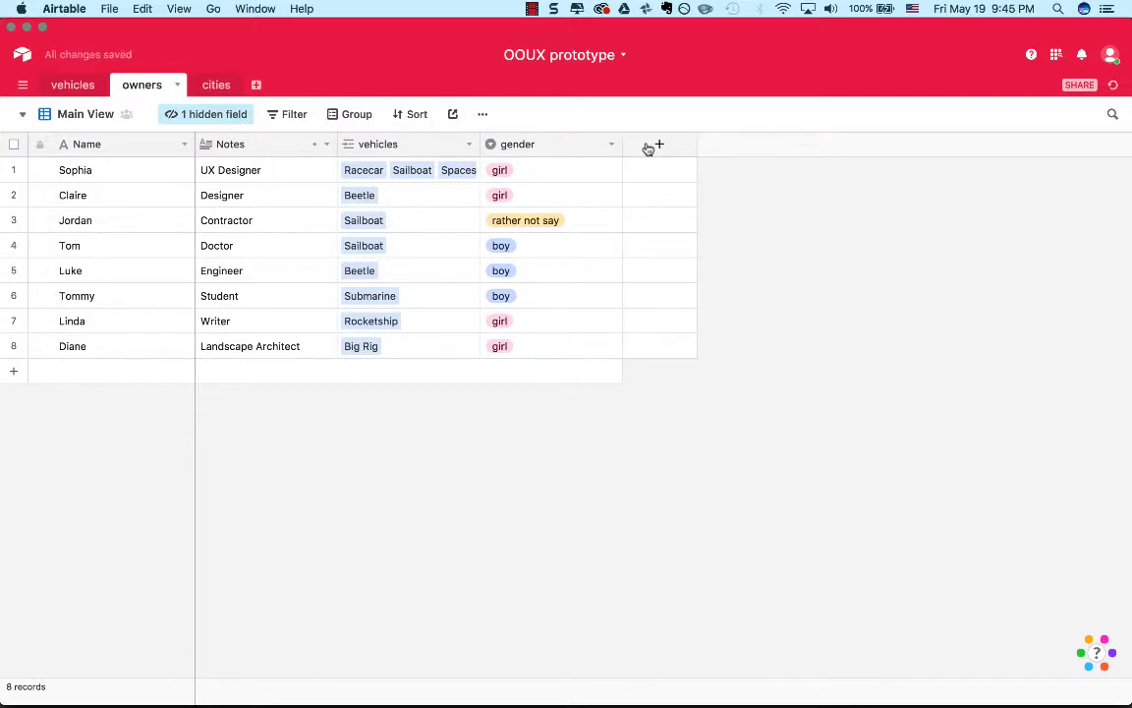
Undo hiding the cities field in the owners table.
key("super+z")
left_click(736, 192)
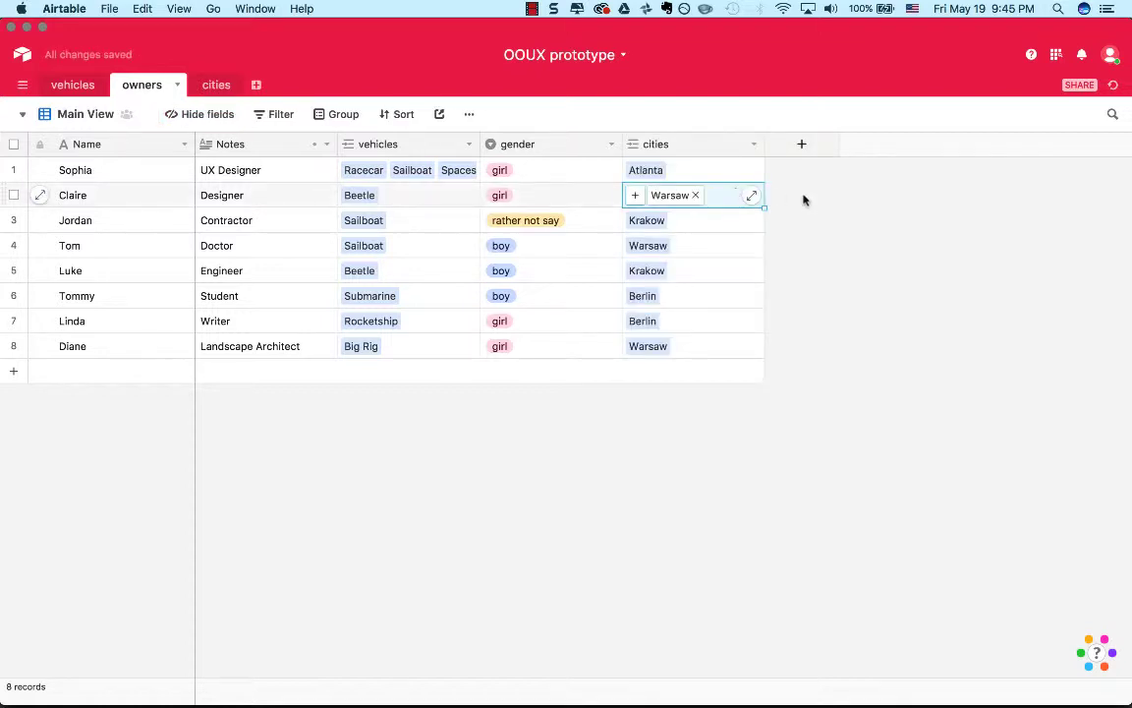
left_click(811, 200)
Hide the owners table's cities field again in the Main View.
left_click(741, 146)
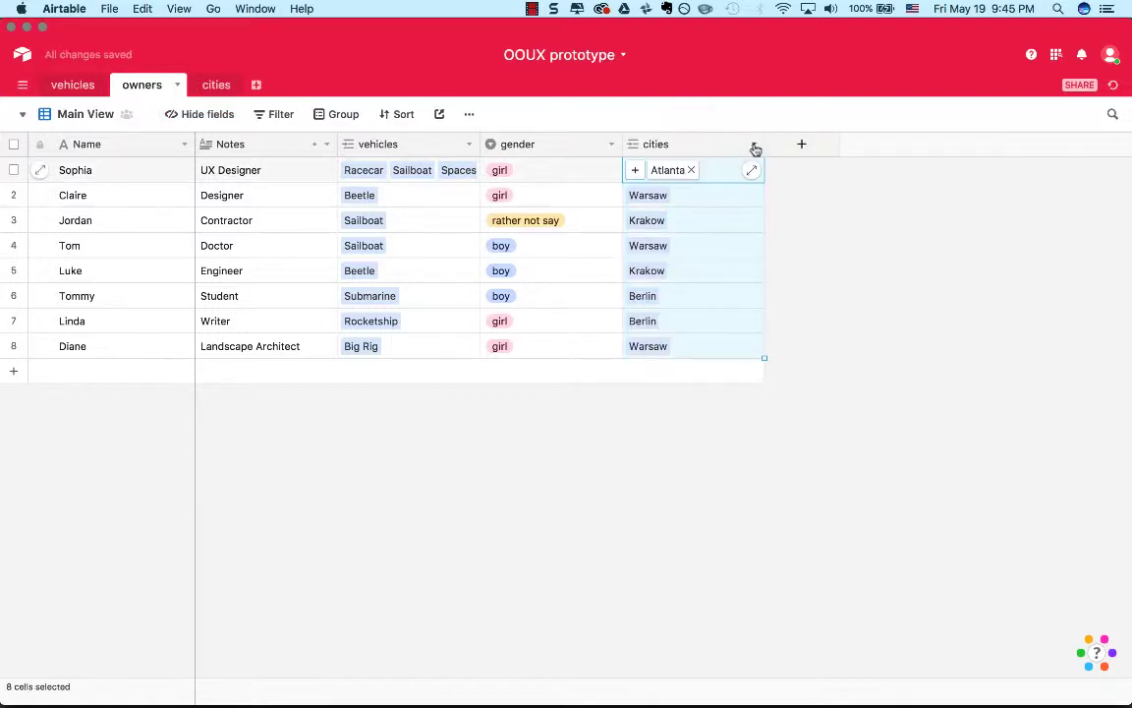
left_click(754, 146)
left_click(668, 437)
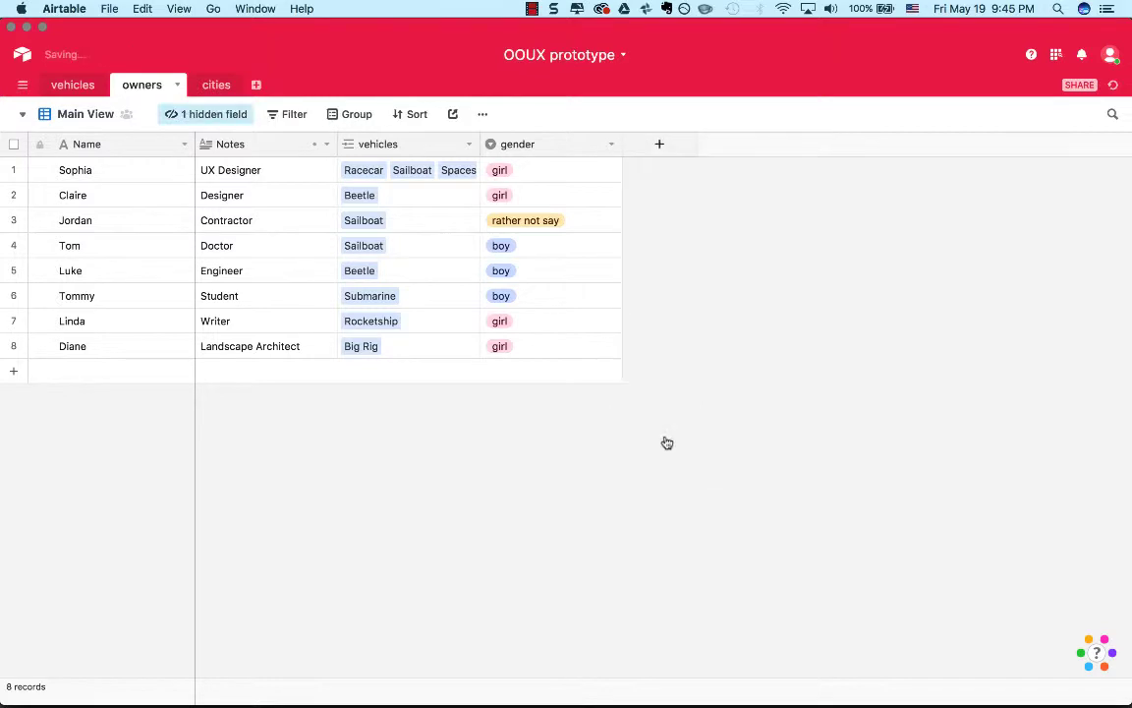
Toggle the Notes field off and back on, and restore the hidden cities field in the owners table's Main View.
left_click(220, 116)
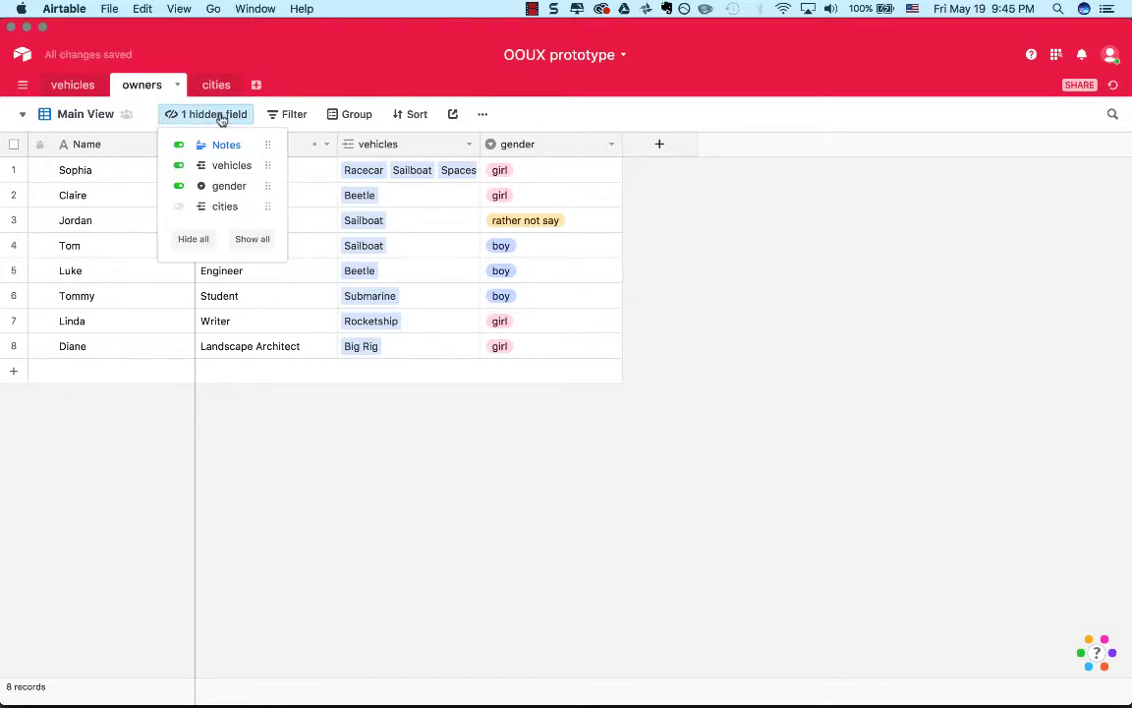
left_click(179, 146)
left_click(179, 146)
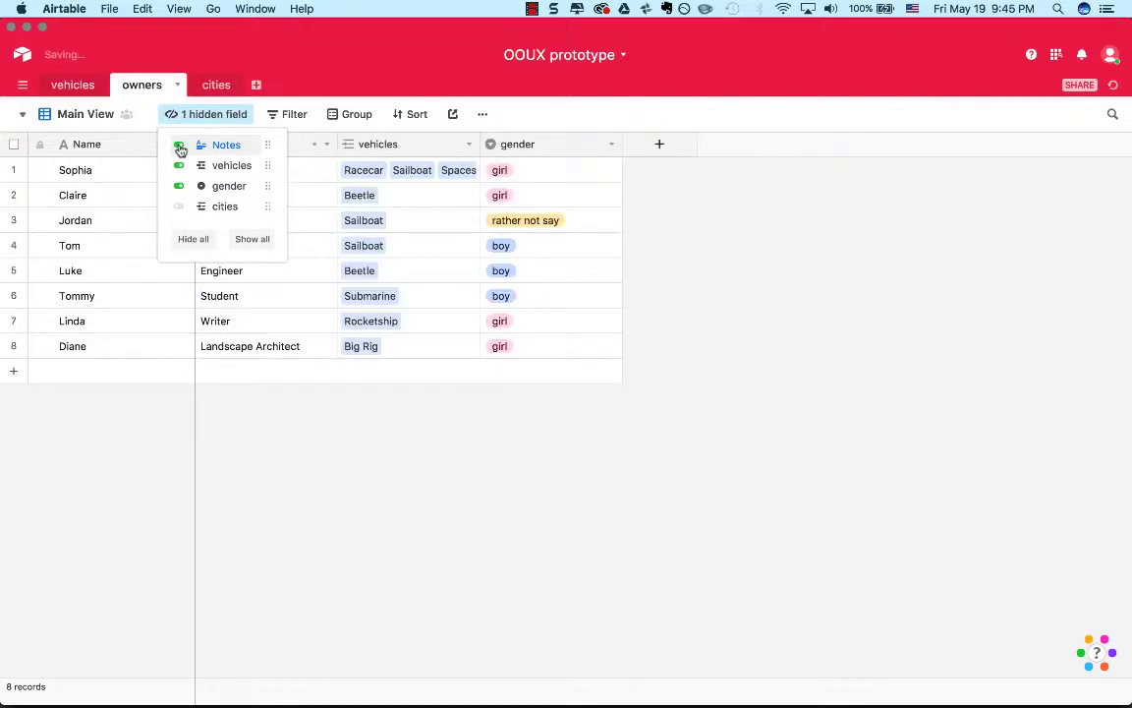
left_click(180, 207)
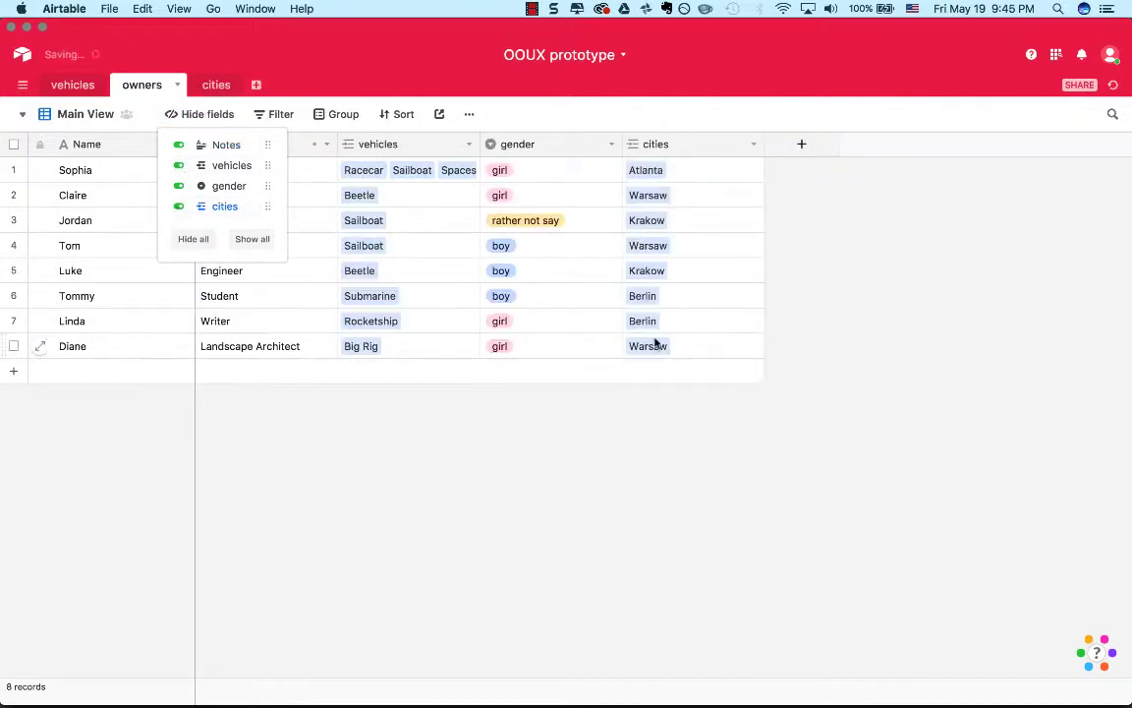
left_click(235, 450)
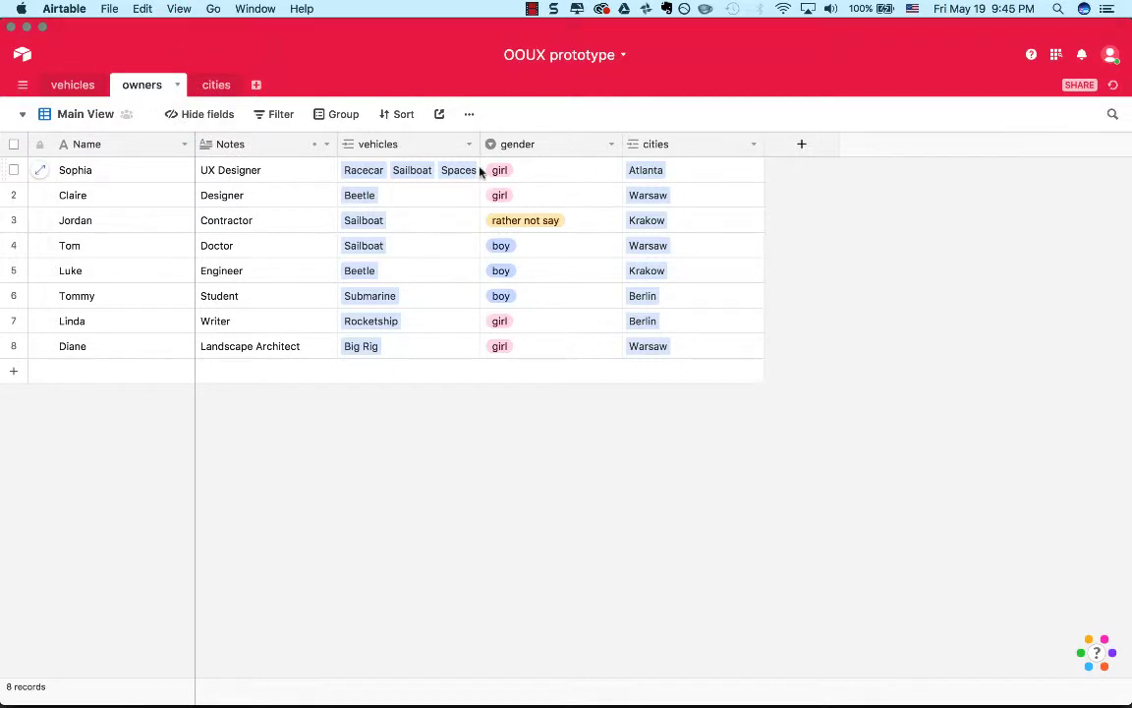
Insert a blank record before Big Rig in the vehicles table's Gallery 1 view and close its expanded form.
left_click(74, 86)
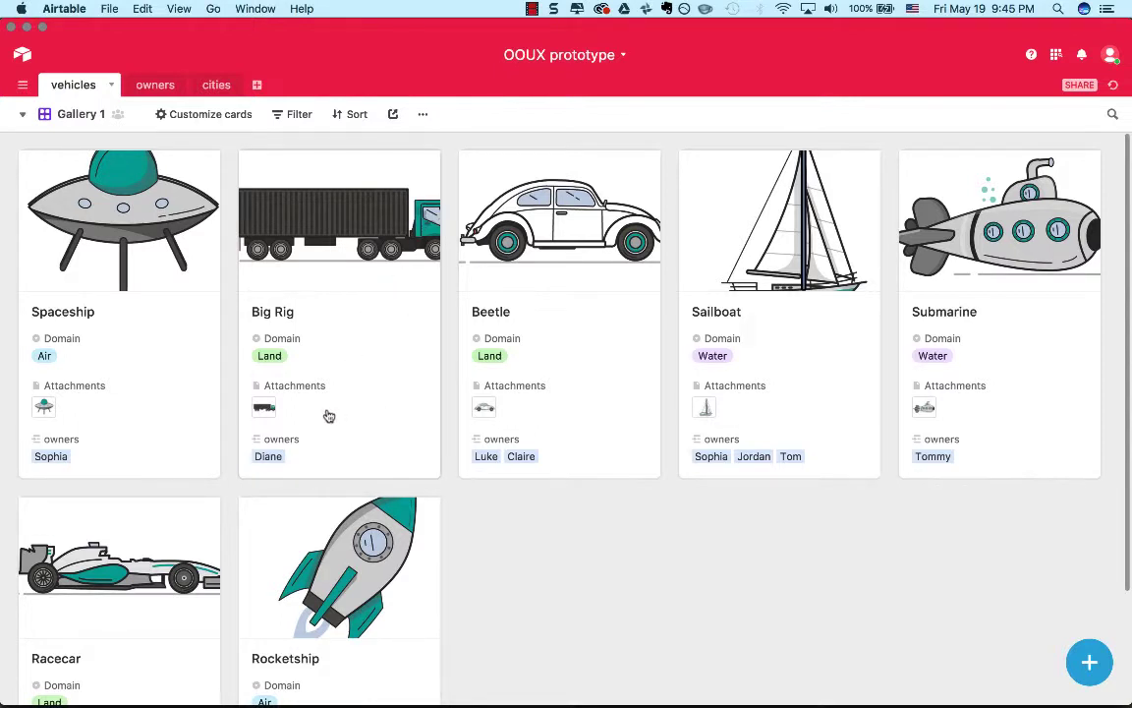
right_click(324, 333)
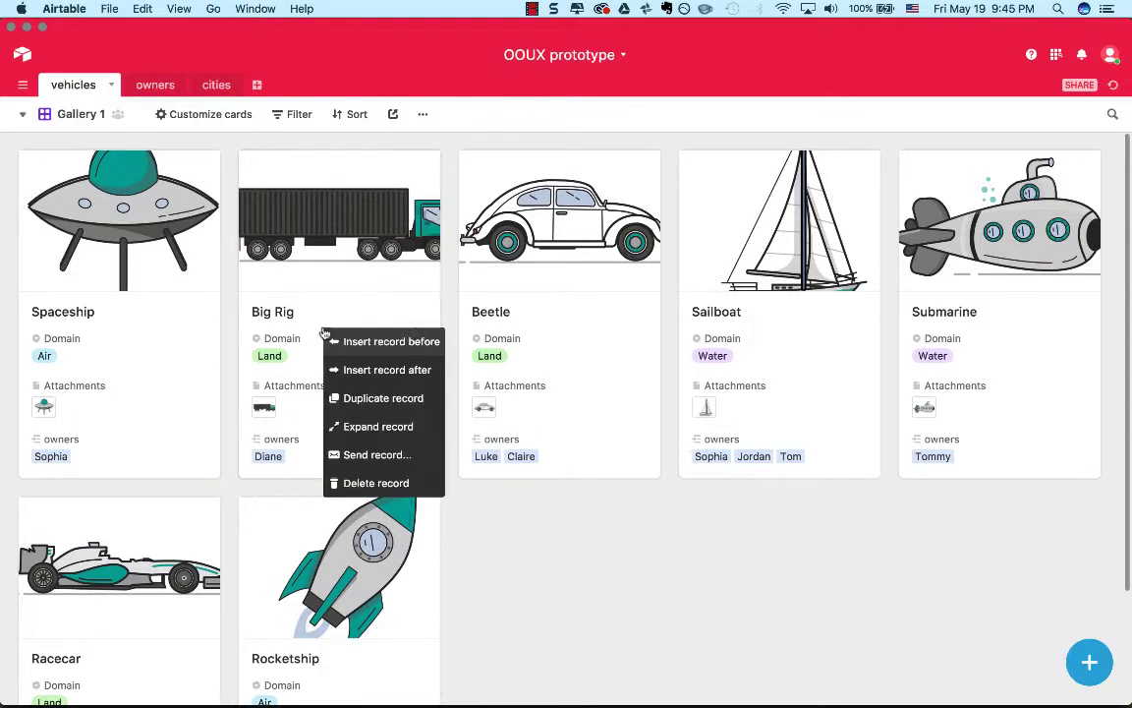
left_click(332, 341)
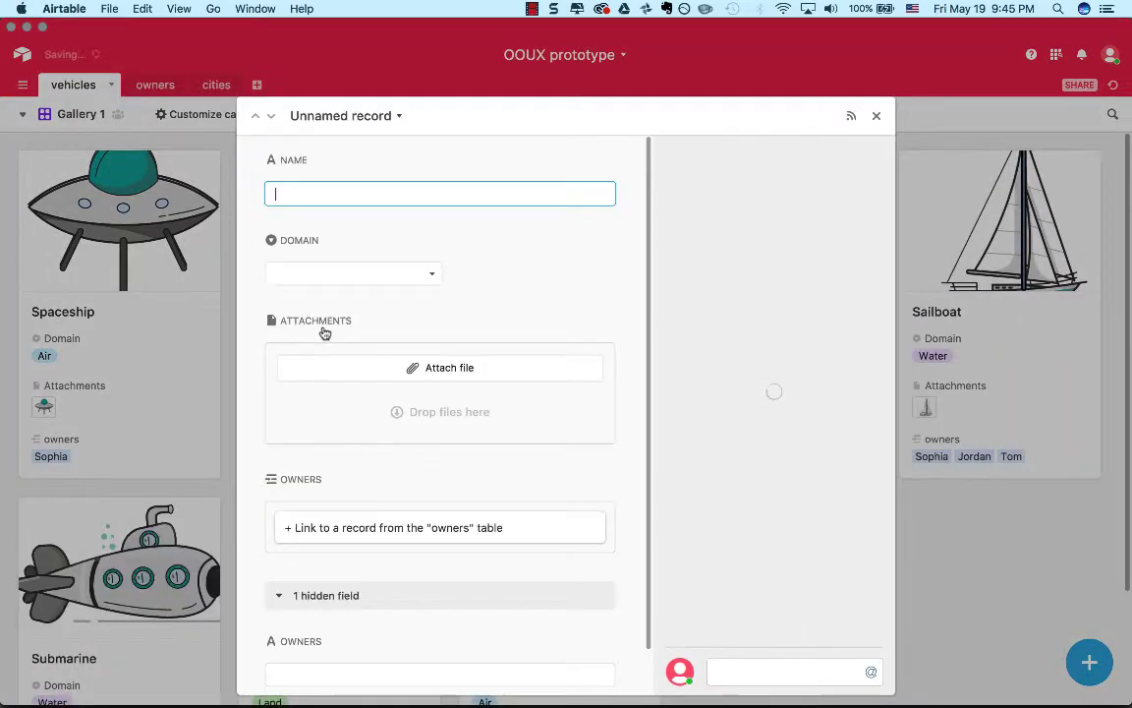
left_click(875, 116)
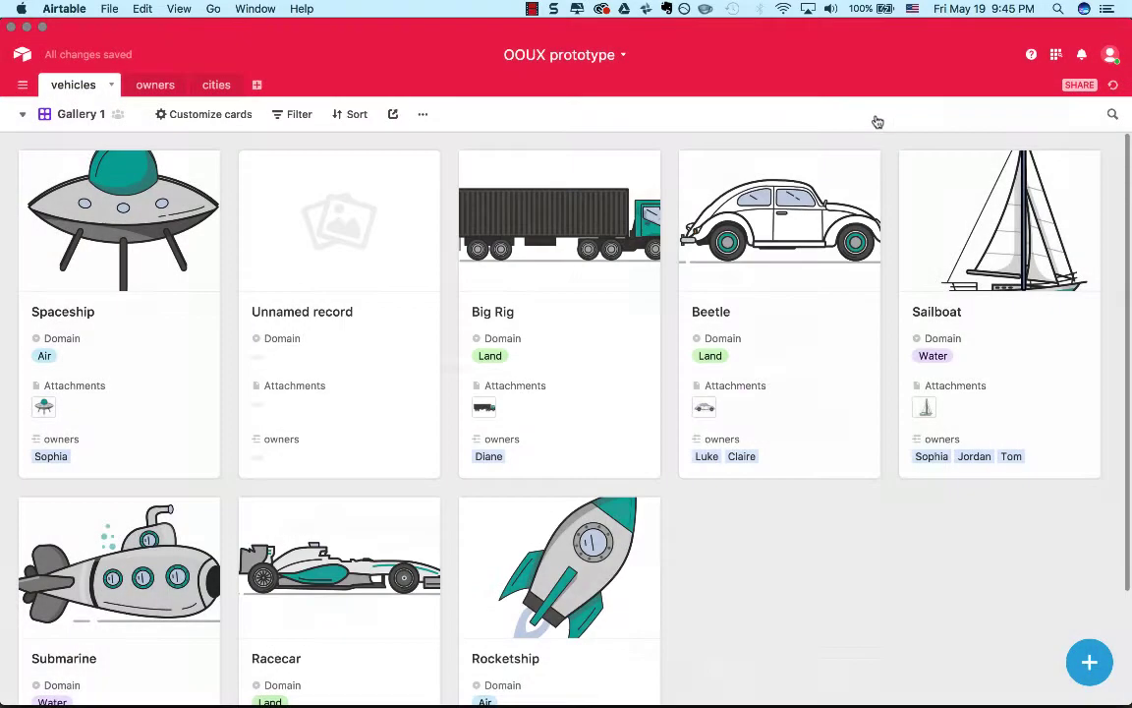
Expand the unnamed vehicle record to review its fields, close it and delete the record.
left_click(387, 251)
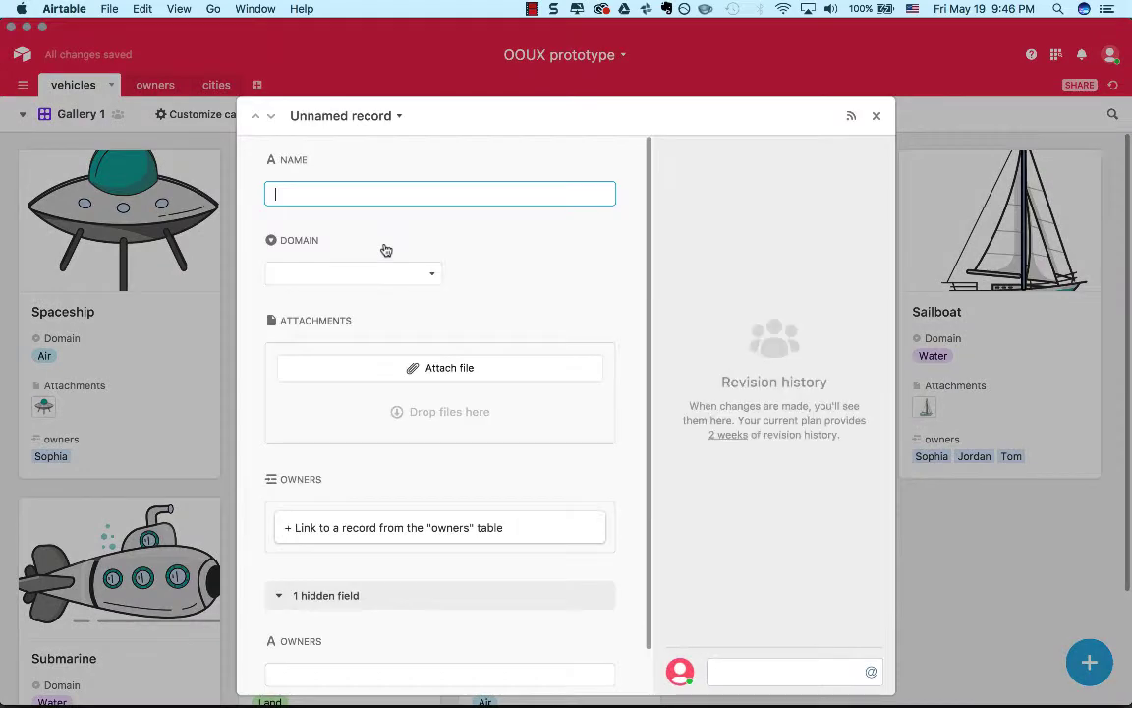
scroll(471, 393, "down", 1)
scroll(473, 395, "up", 1)
left_click(879, 116)
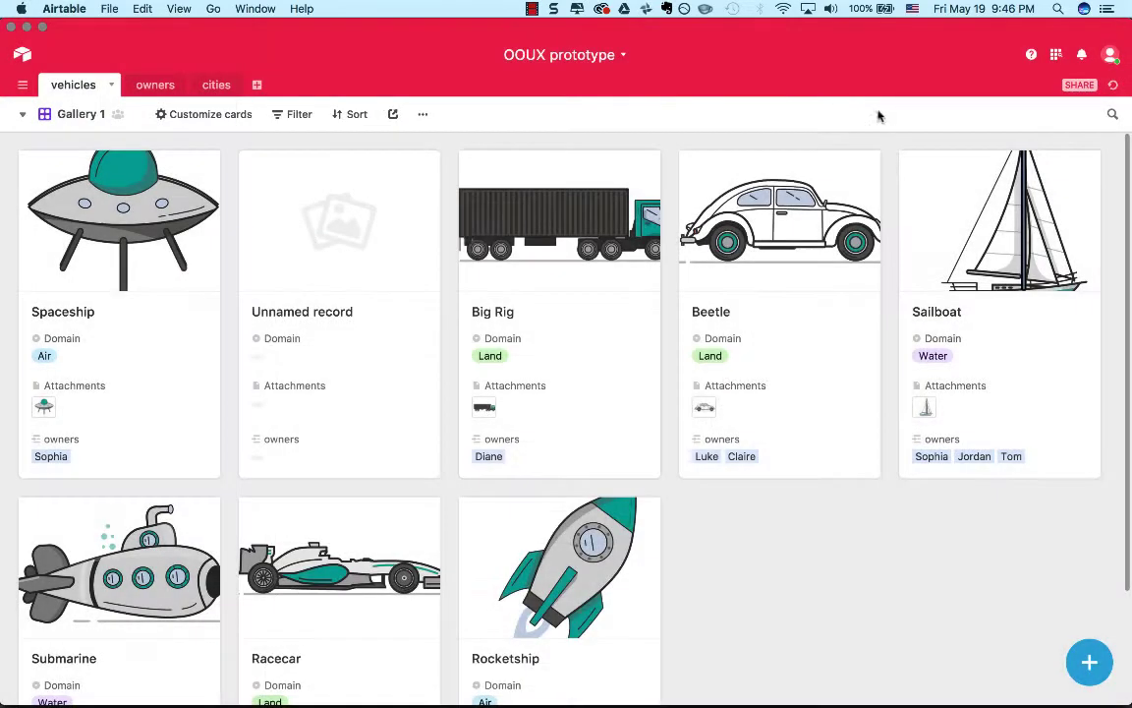
right_click(375, 290)
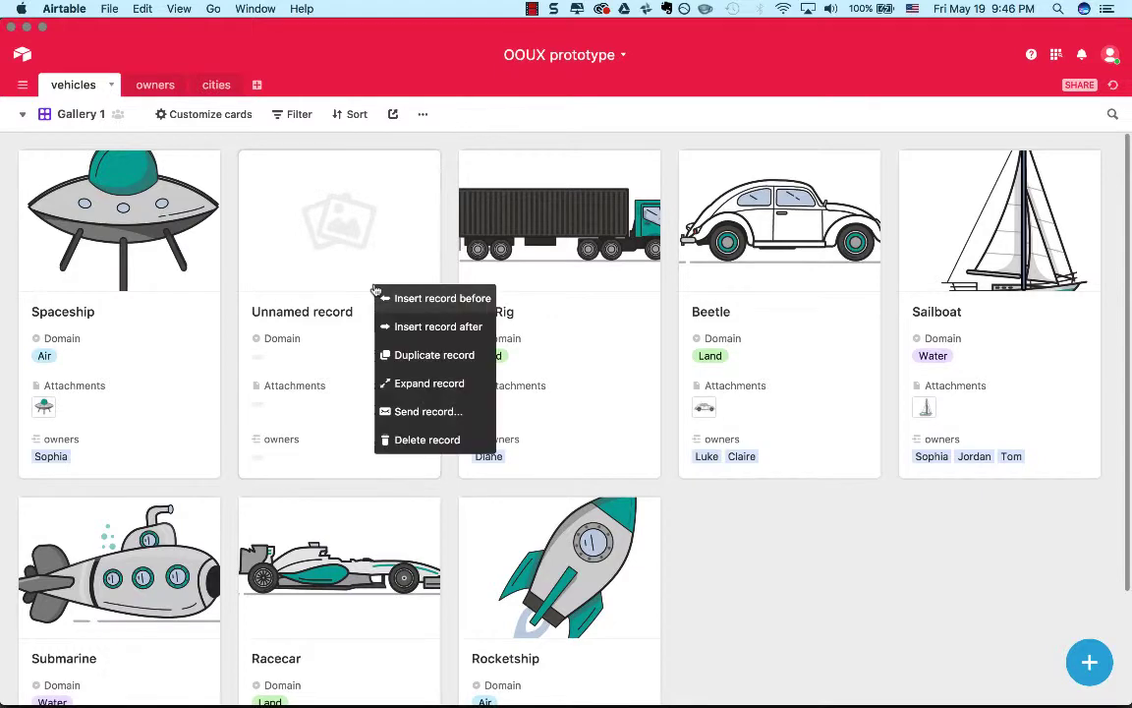
left_click(413, 439)
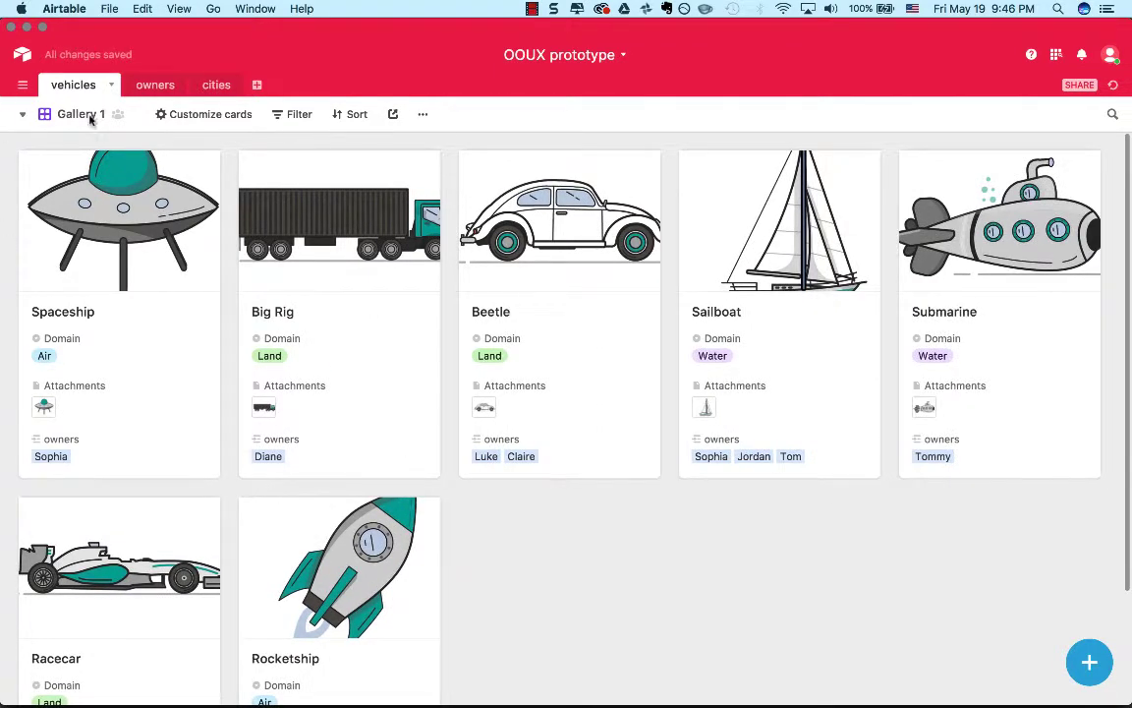
Show the vehicles table in its Main View and compare its fields with those of the owners table.
left_click(28, 118)
left_click(98, 150)
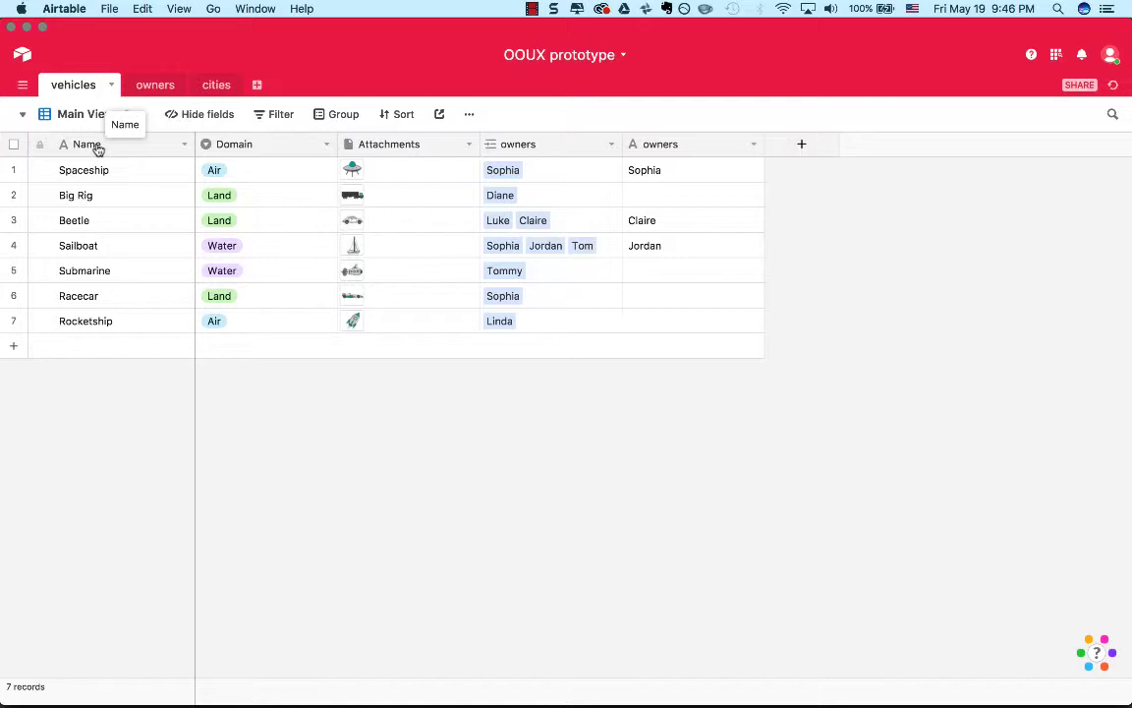
left_click(157, 92)
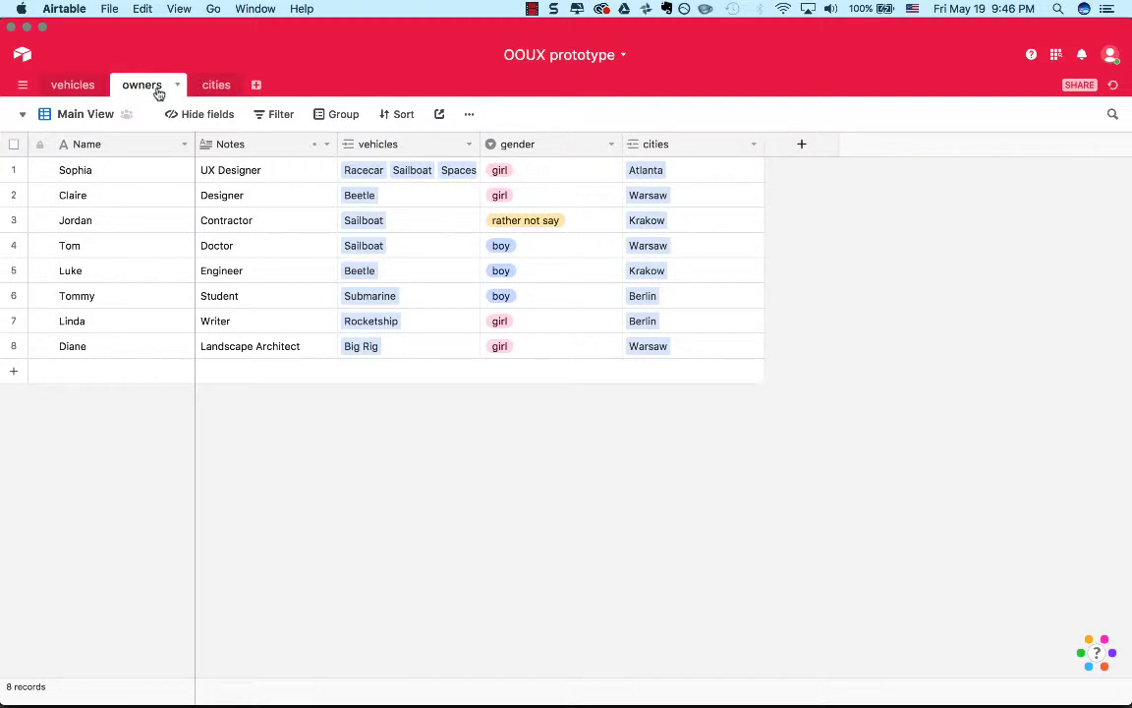
left_click(93, 85)
left_click(140, 89)
Expand the UX Designer's record from the owners table's Gallery view and check for options on its hidden cities field.
left_click(109, 114)
left_click(96, 175)
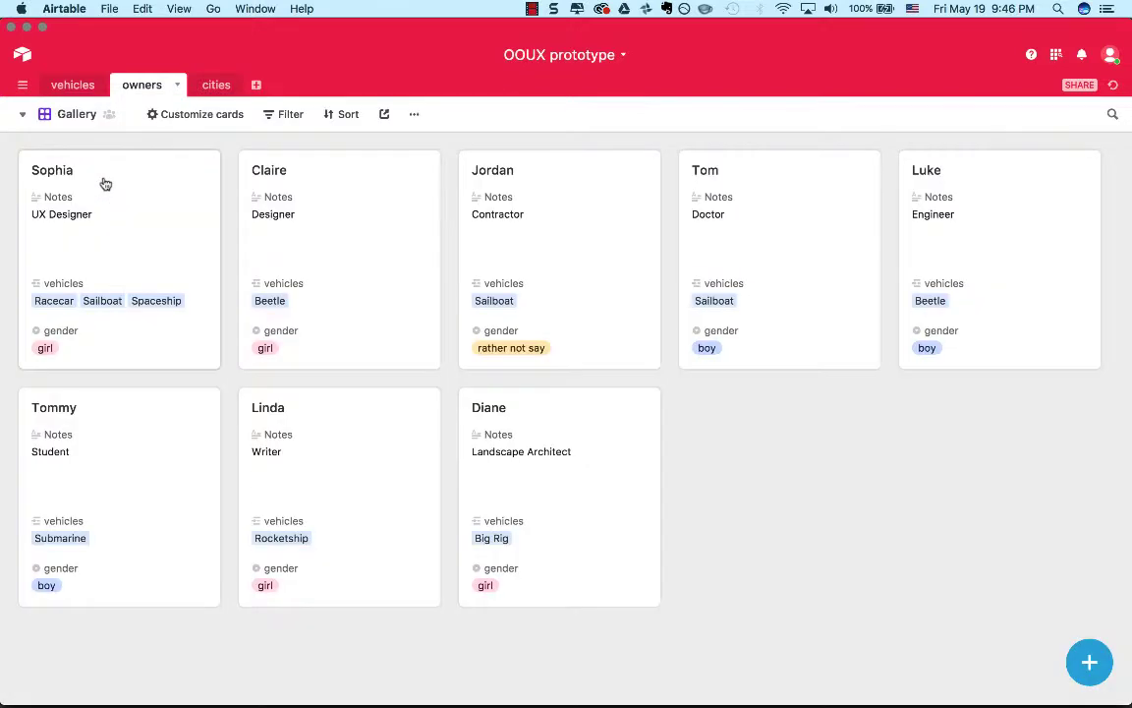
left_click(133, 222)
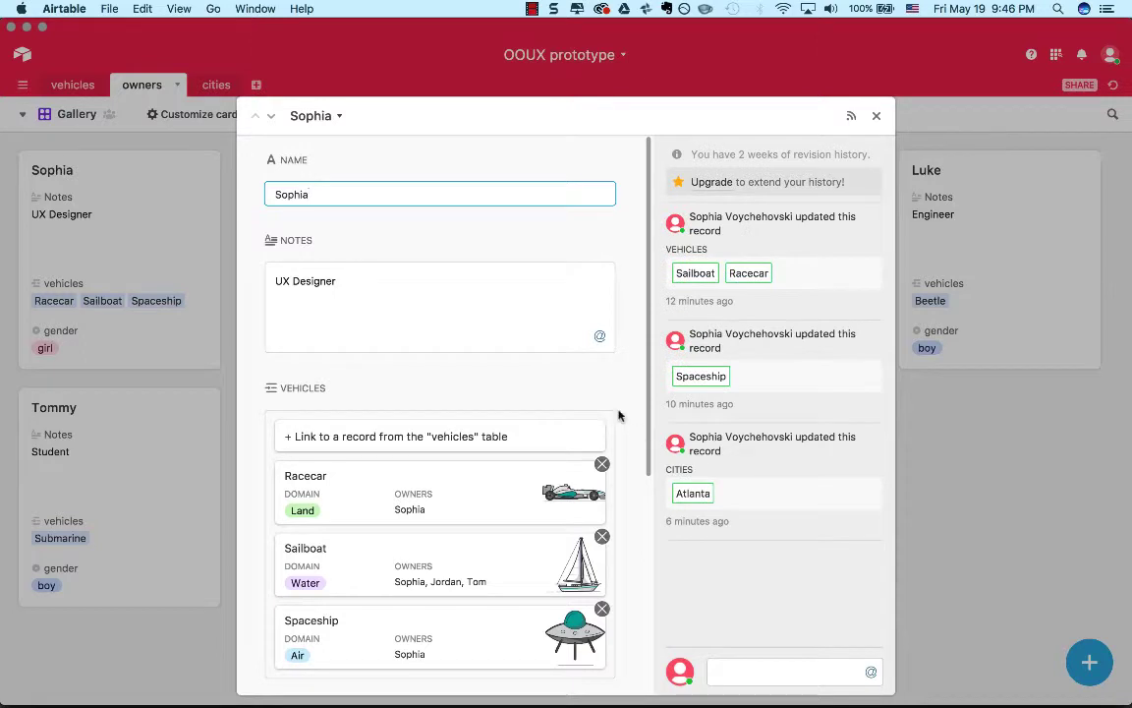
scroll(619, 414, "down", 5)
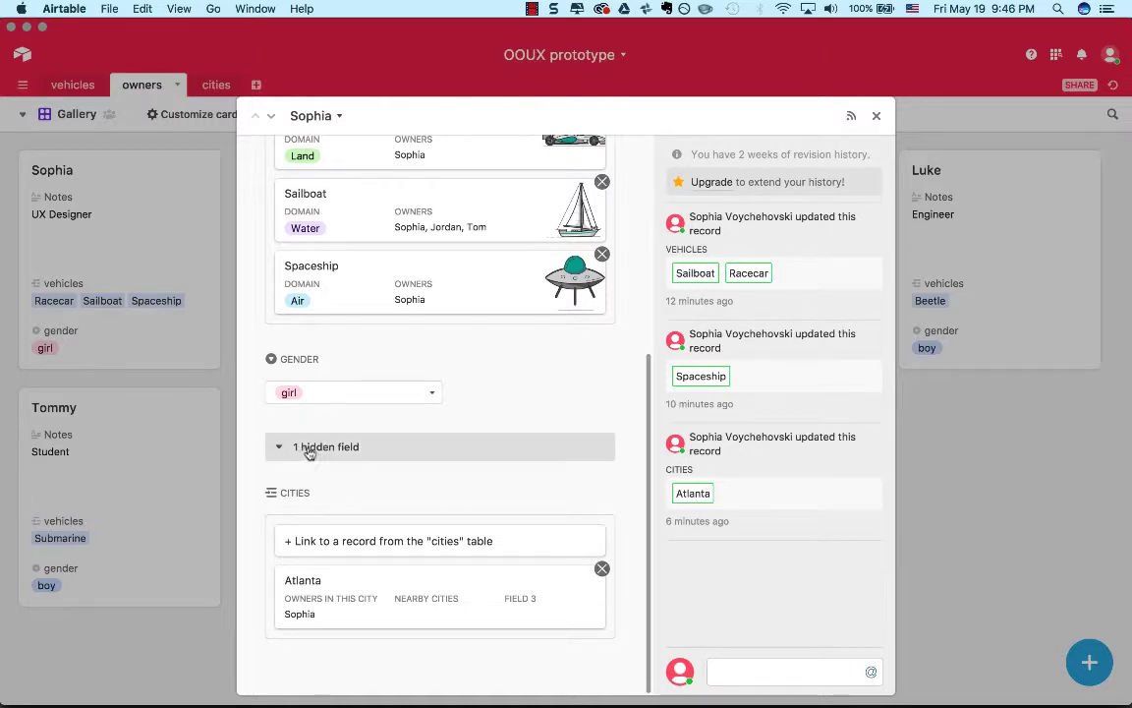
right_click(296, 496)
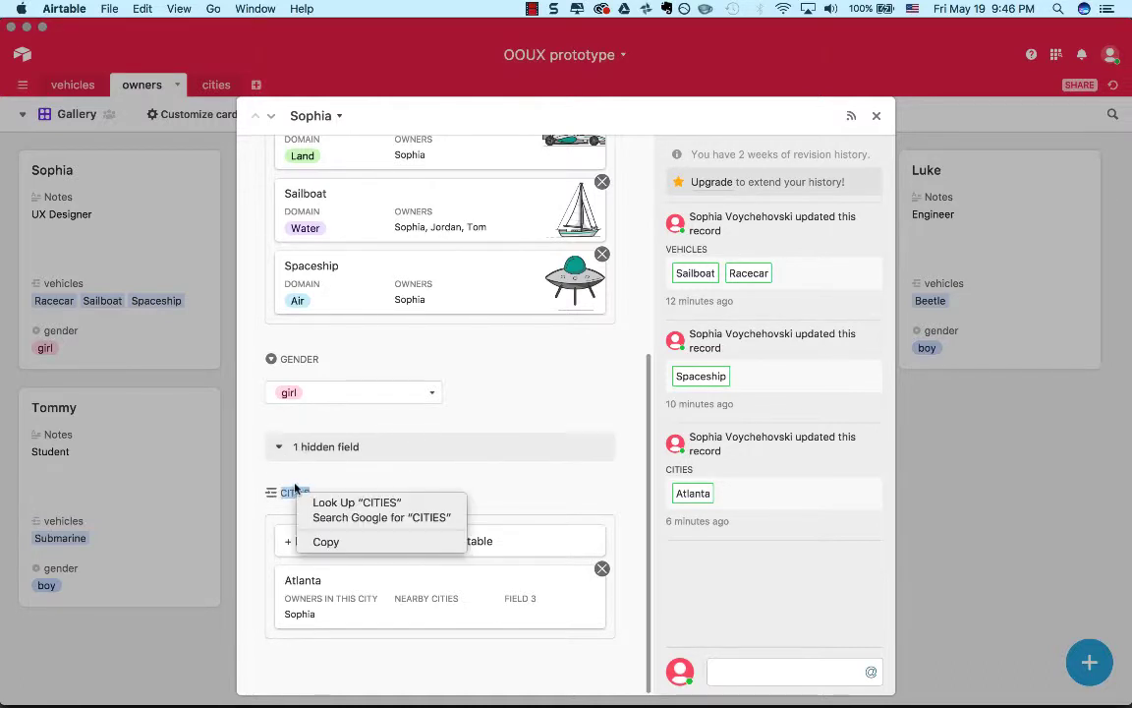
left_click(295, 487)
left_click(351, 483)
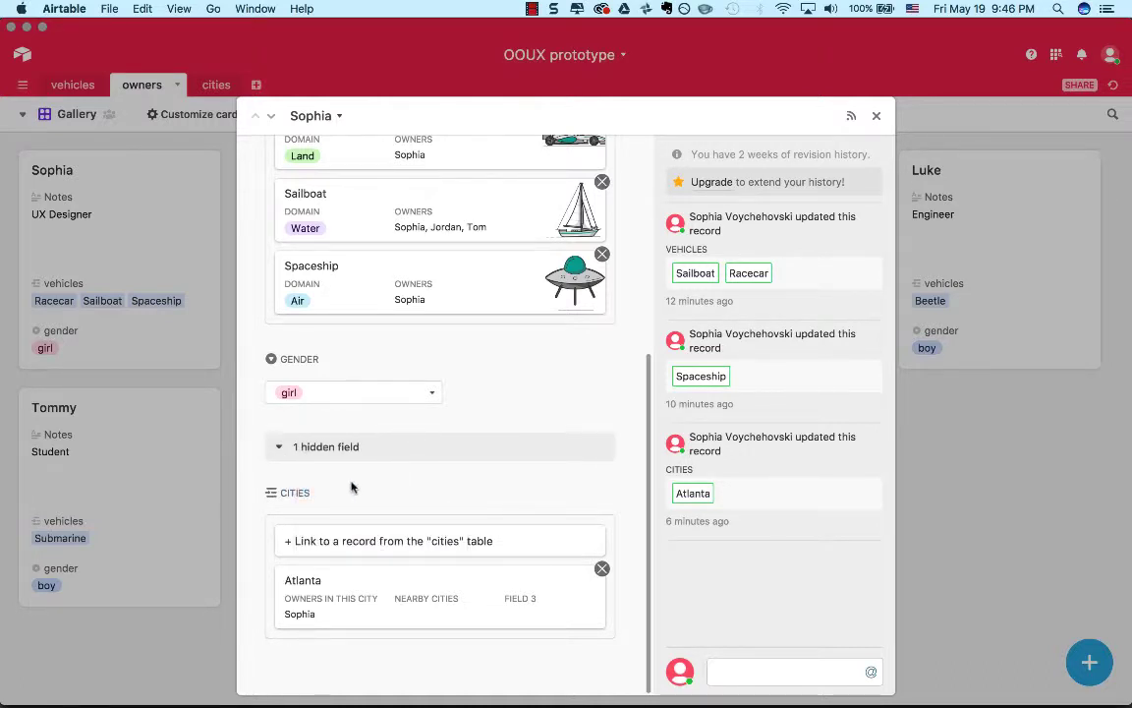
Try to move the cities field out of the hidden-field section in the UX Designer's record.
scroll(352, 487, "up", 5)
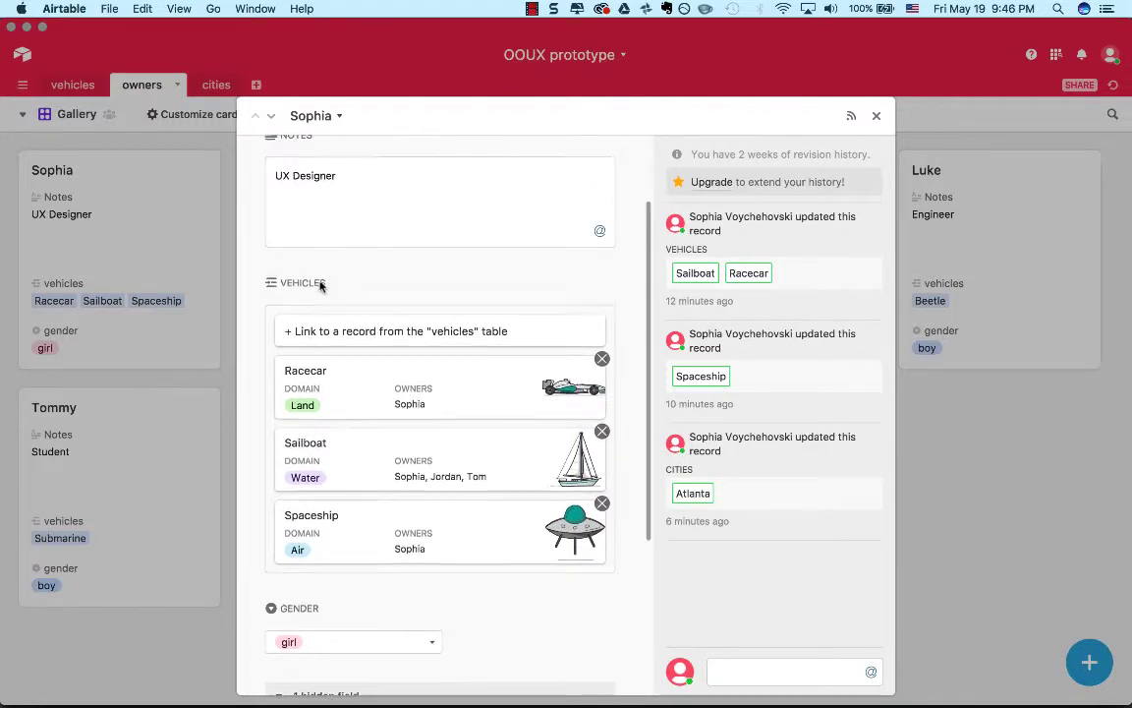
scroll(316, 275, "up", 2)
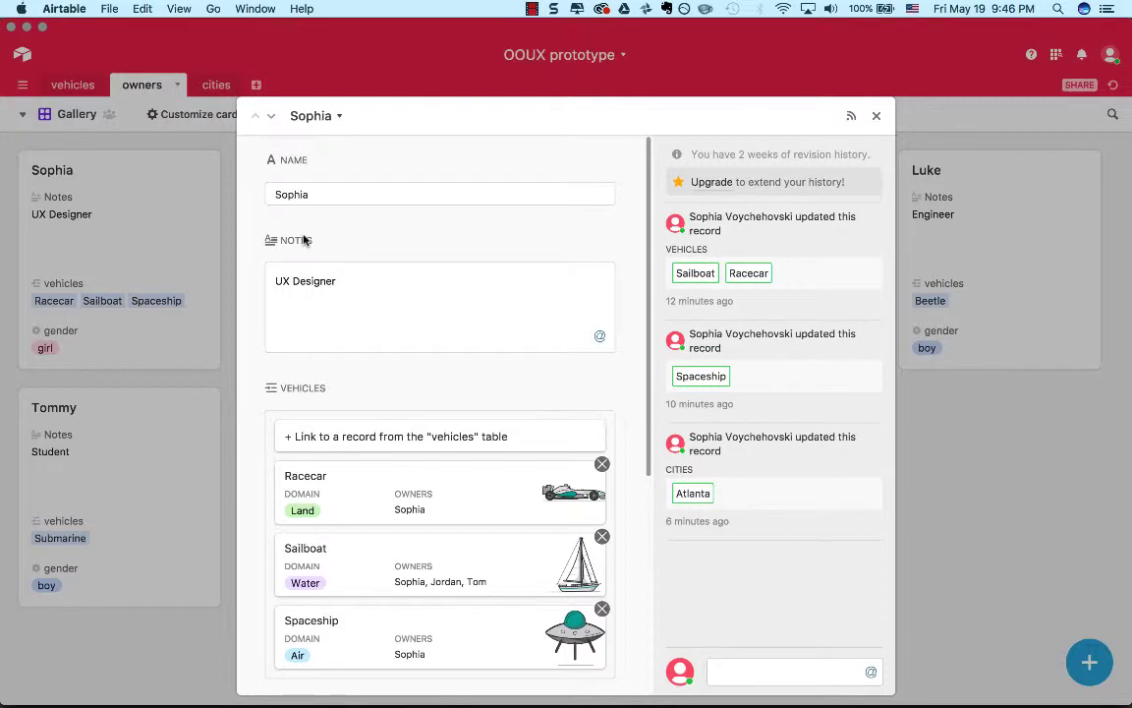
scroll(304, 239, "down", 5)
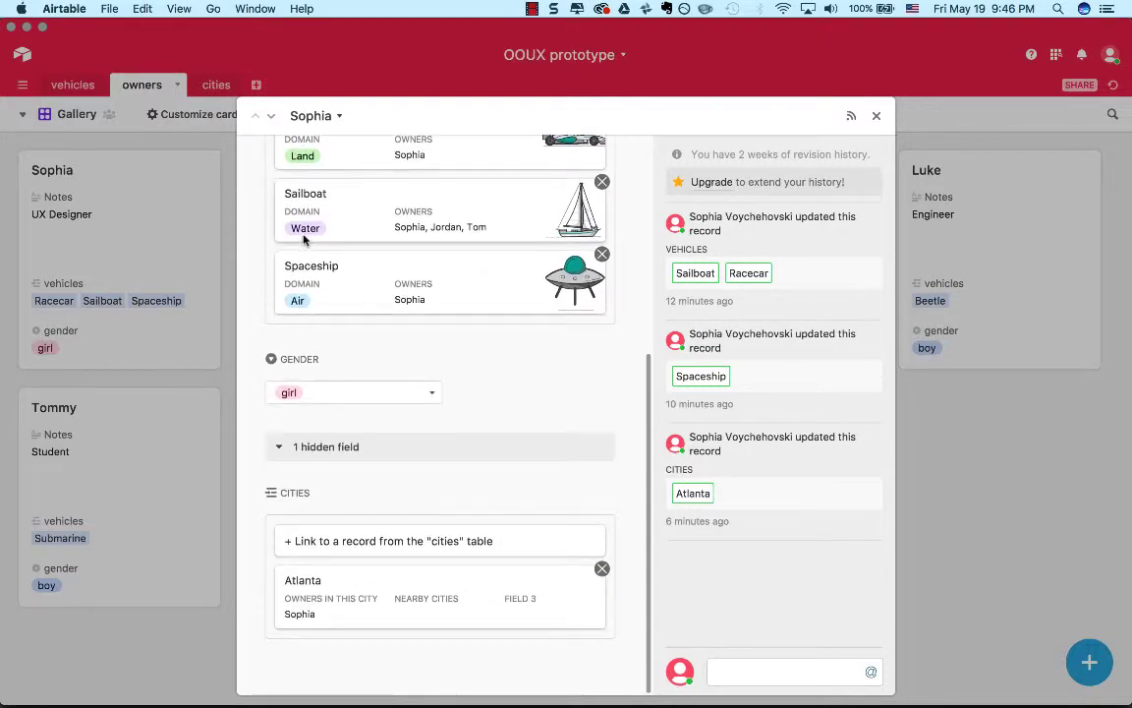
left_click_drag(285, 492, 331, 447)
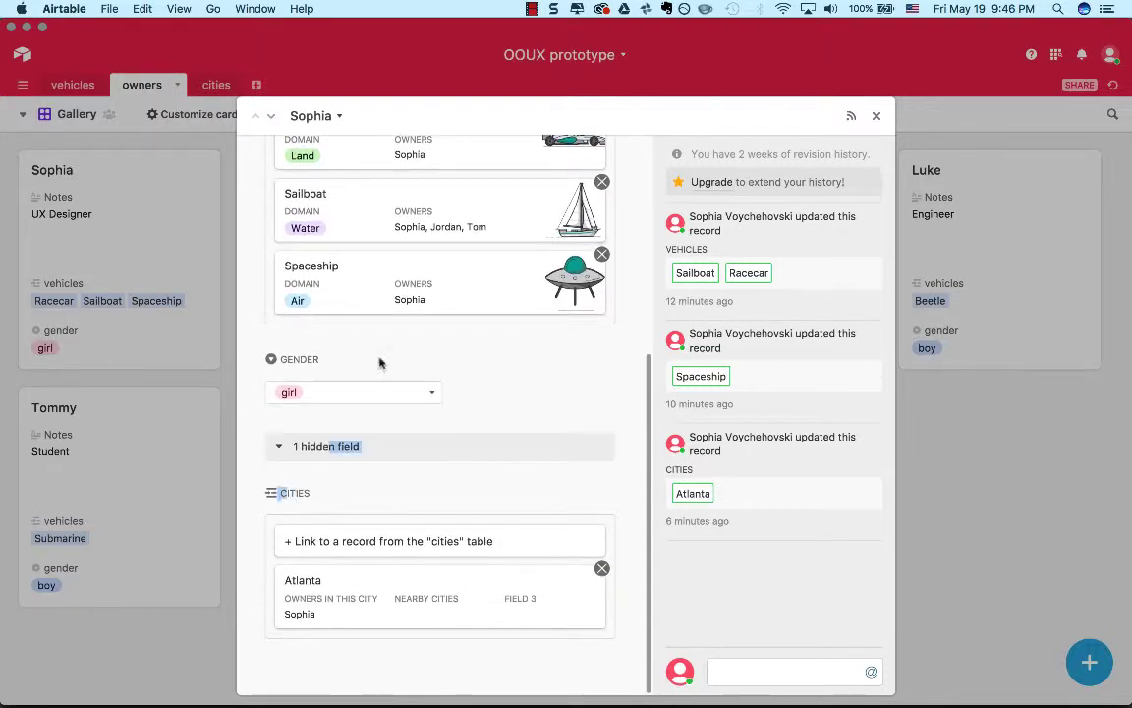
left_click_drag(380, 363, 379, 364)
left_click(380, 364)
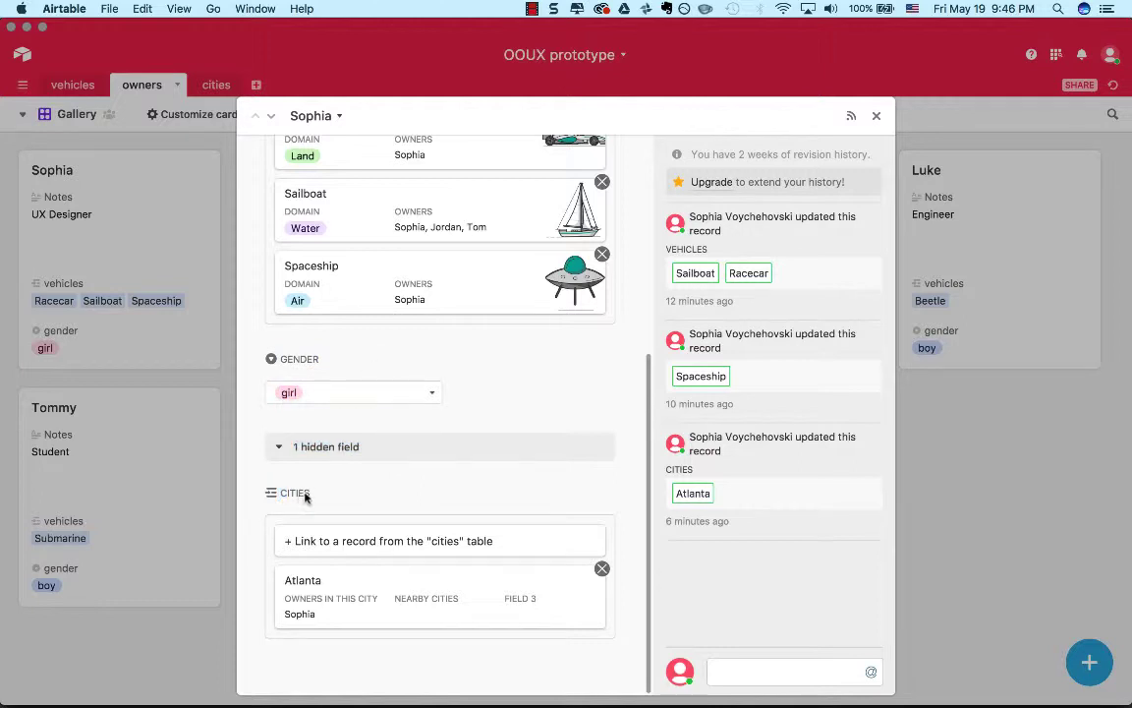
left_click_drag(305, 494, 358, 446)
left_click(355, 485)
Review the order of the notes, vehicles, gender and cities fields in the UX Designer's record and close it.
scroll(356, 488, "up", 5)
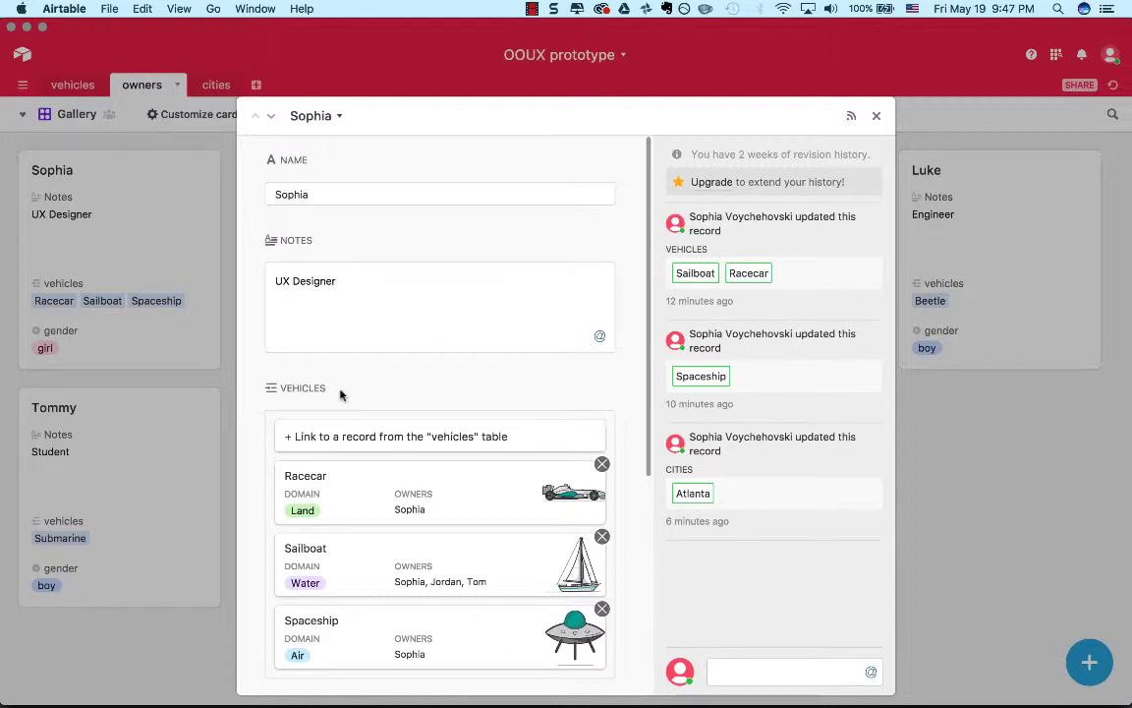
scroll(340, 394, "down", 3)
scroll(340, 394, "down", 2)
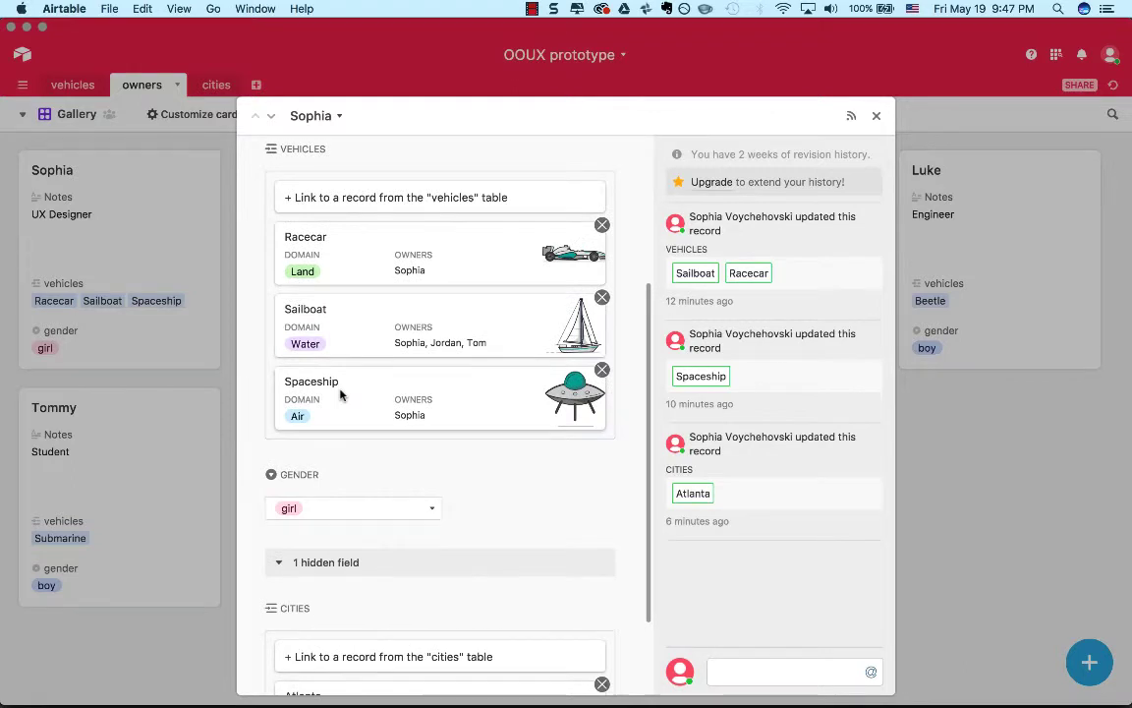
scroll(340, 394, "up", 5)
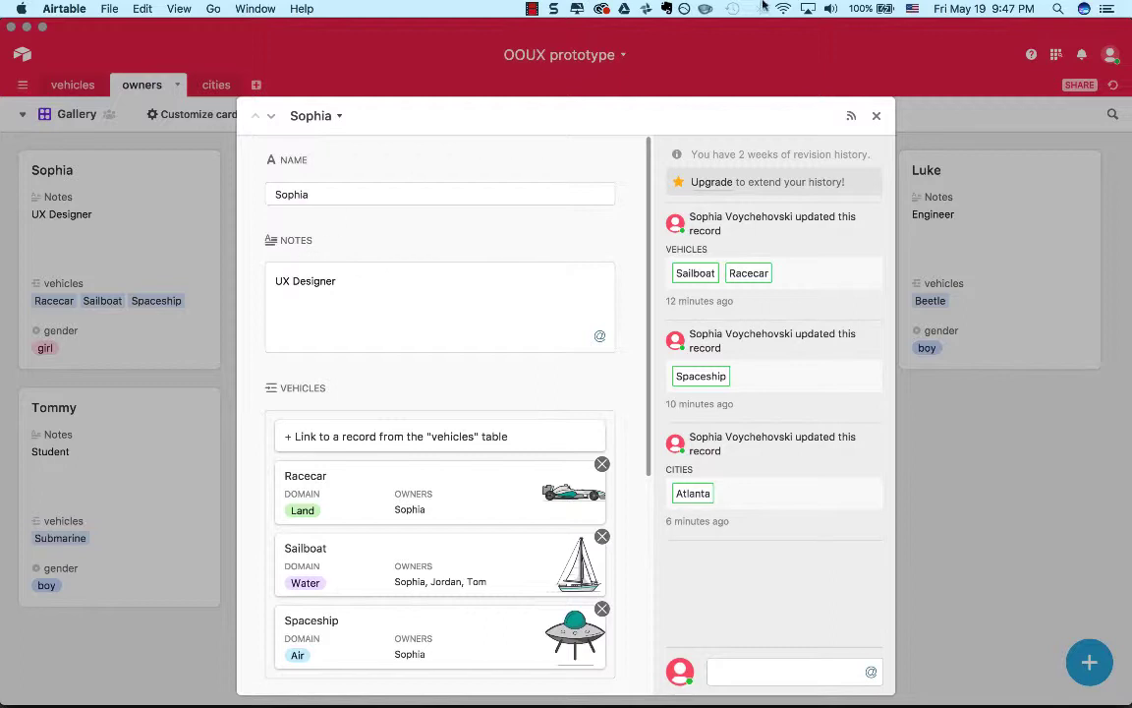
left_click(875, 116)
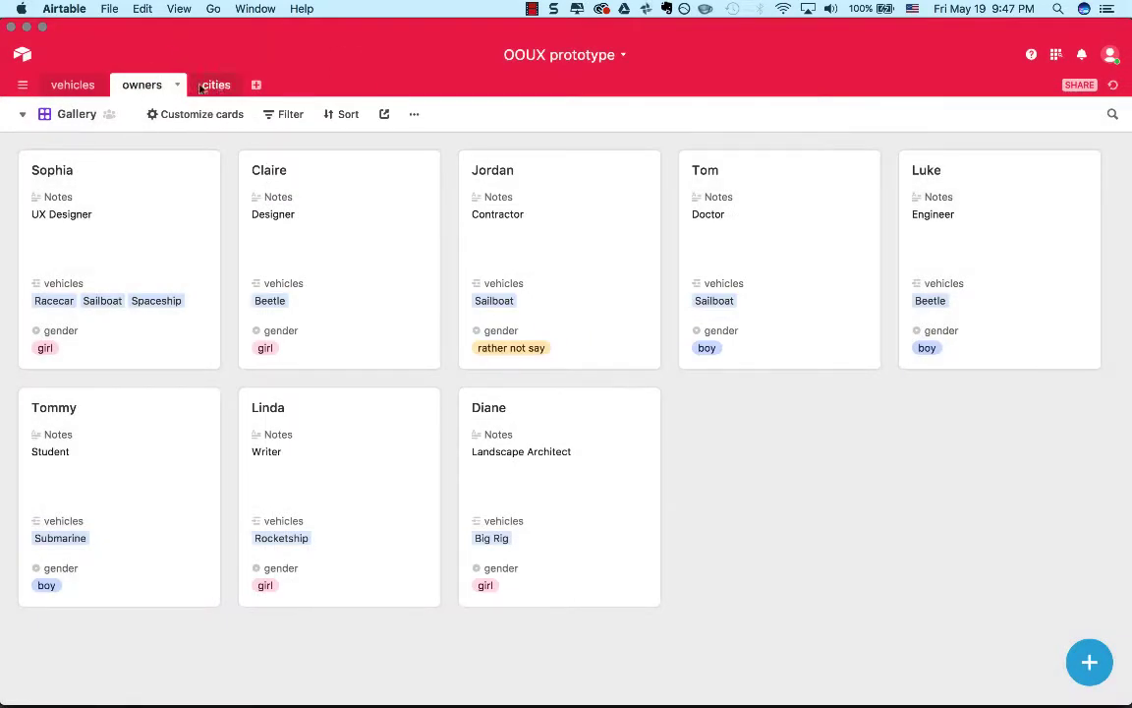
Move the cities field directly after Notes in the owners table's Main View and return to the Gallery view.
left_click(24, 115)
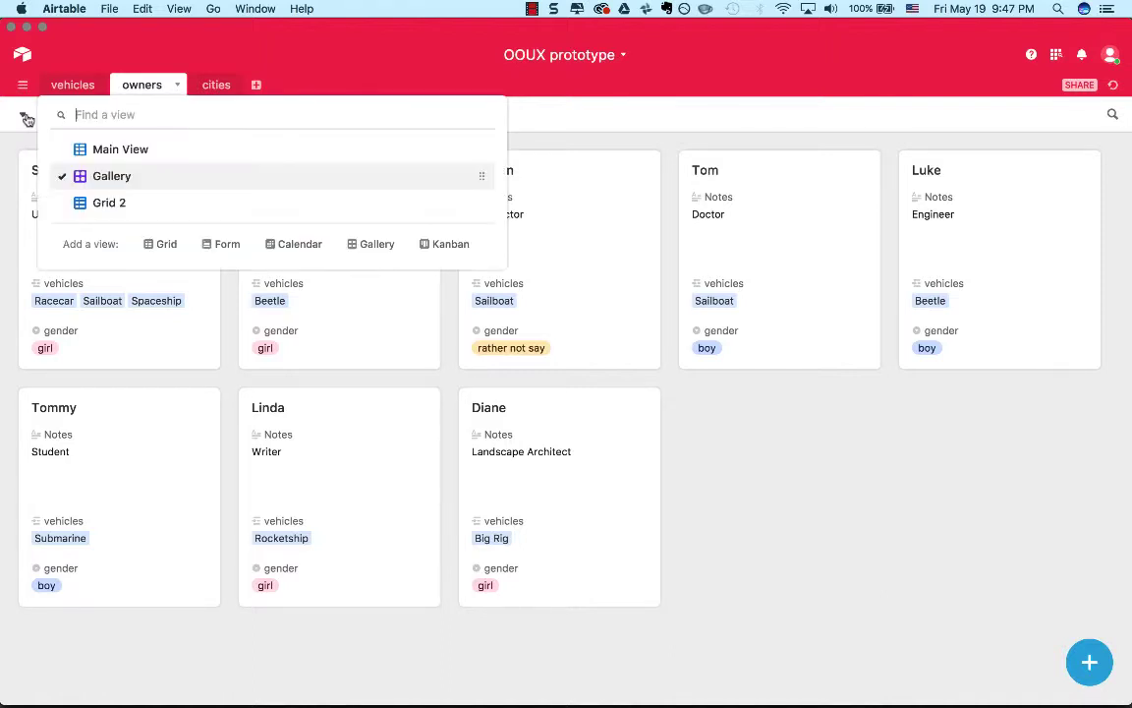
left_click(94, 151)
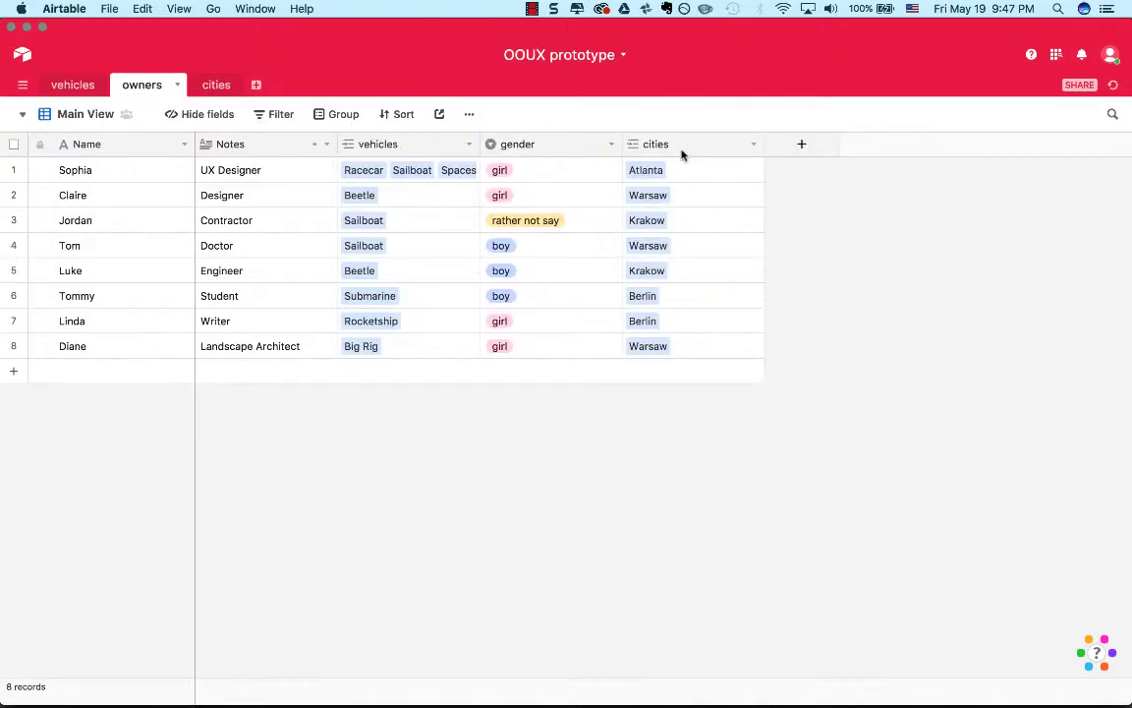
left_click(670, 145)
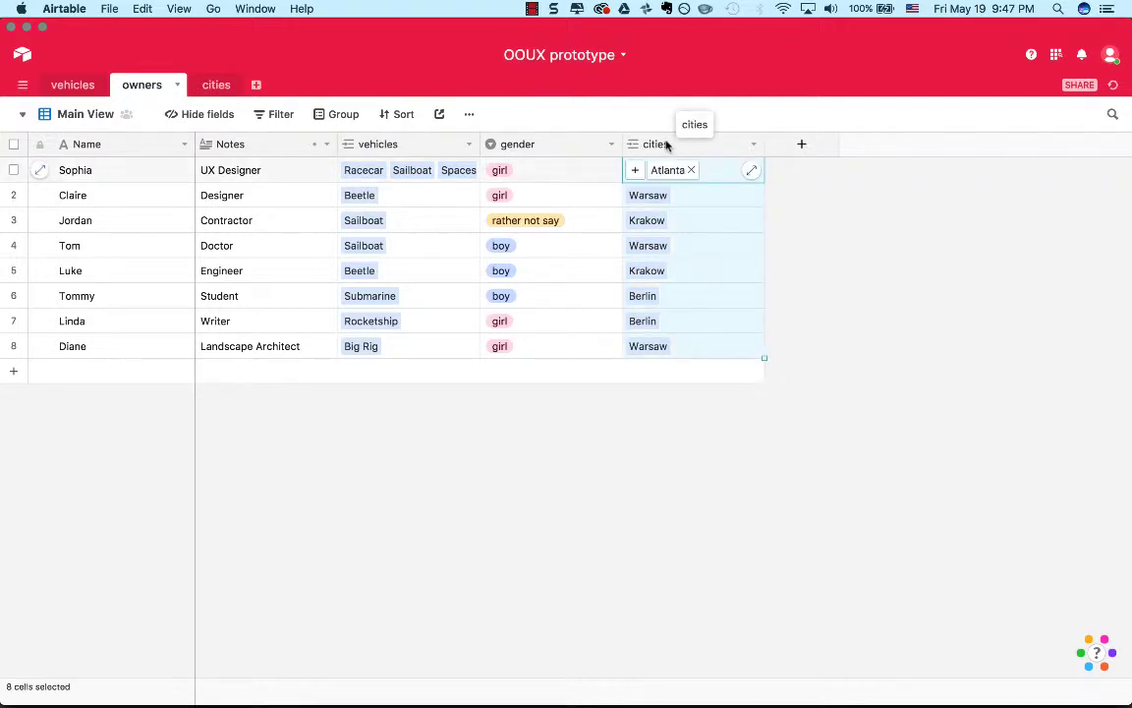
left_click_drag(639, 143, 310, 160)
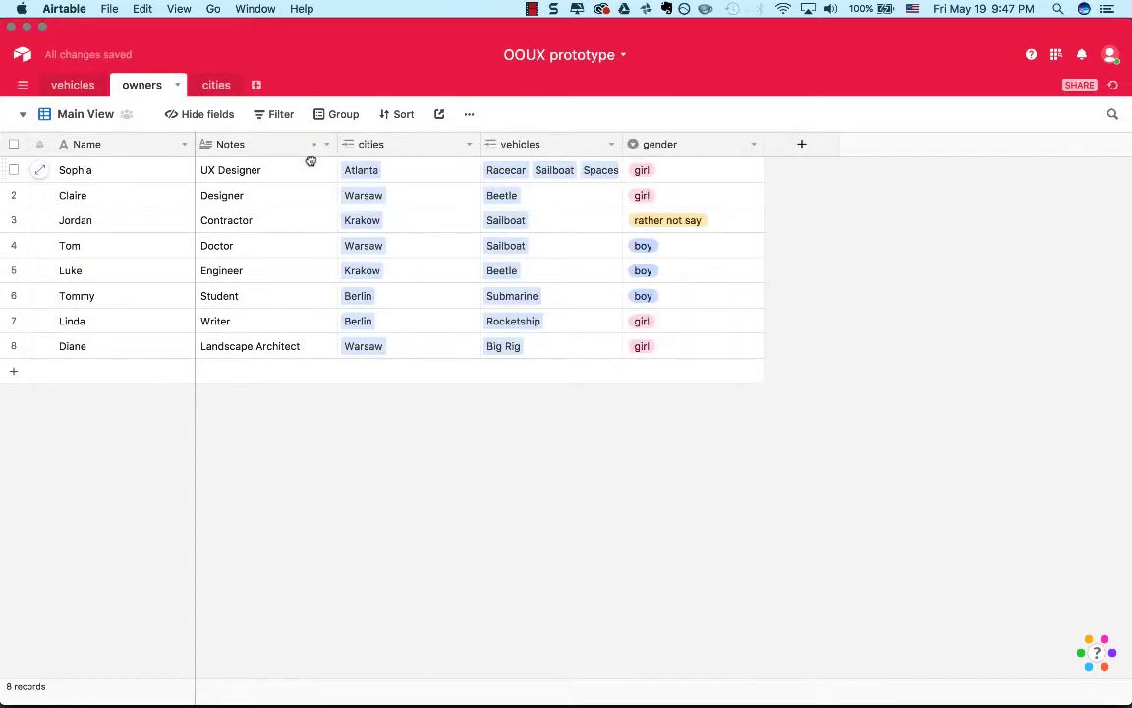
left_click(64, 113)
left_click(83, 177)
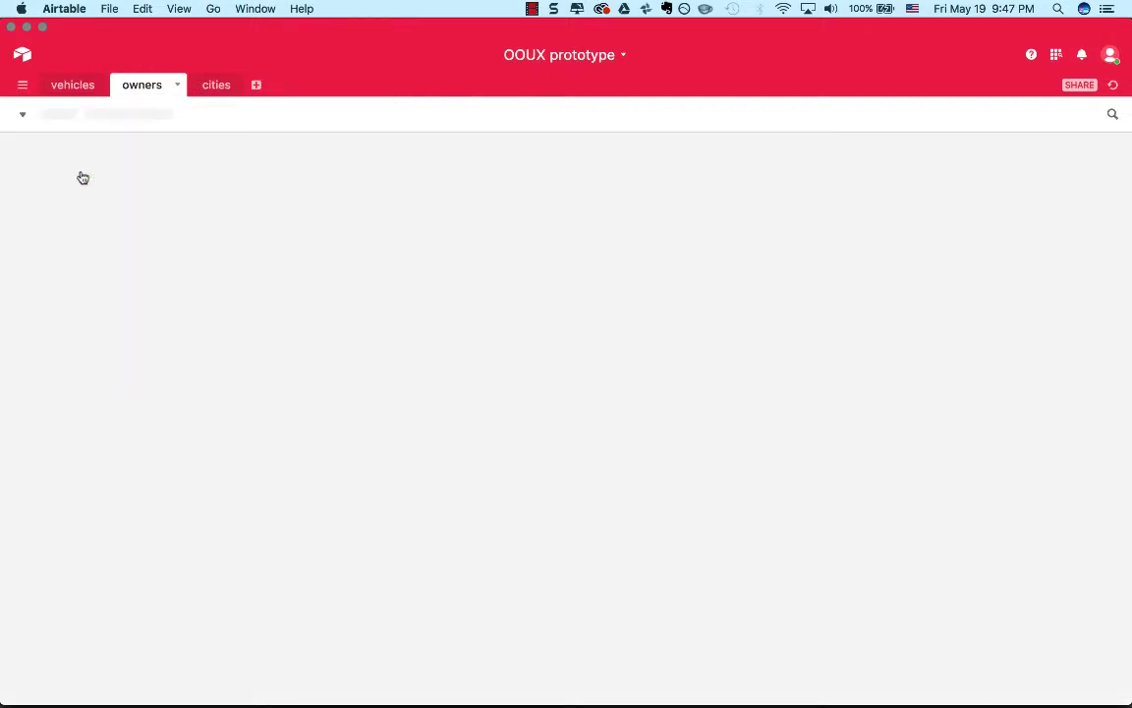
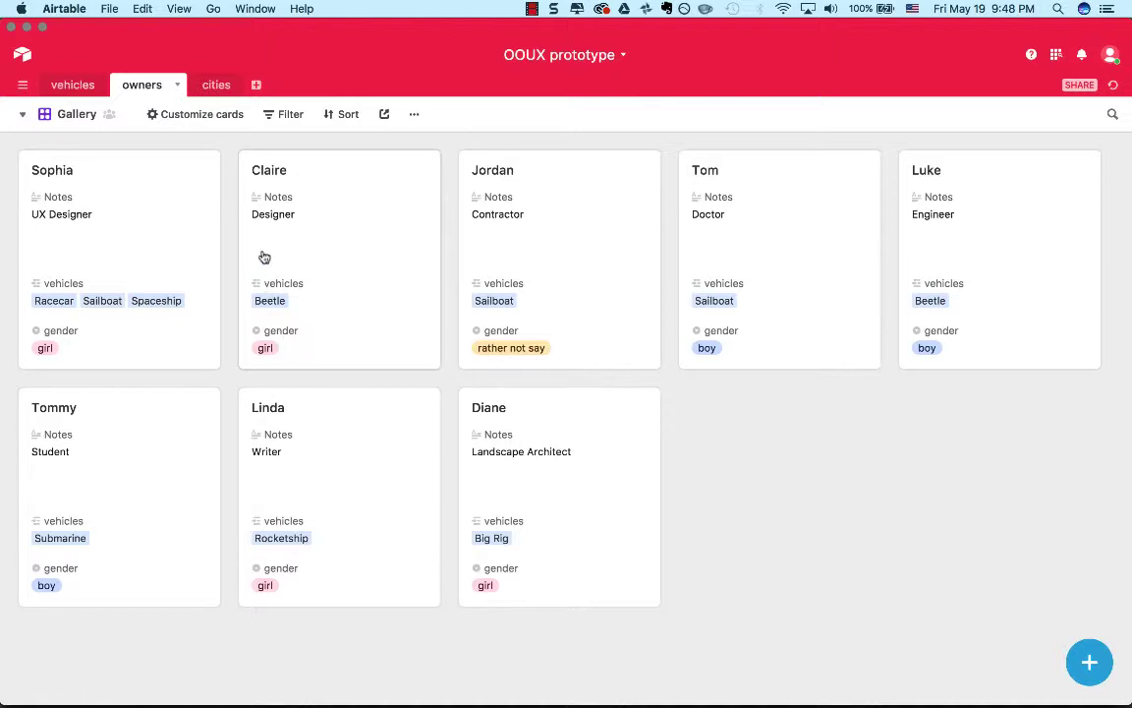
Show the cities field on the owners table's Gallery cards.
left_click(225, 116)
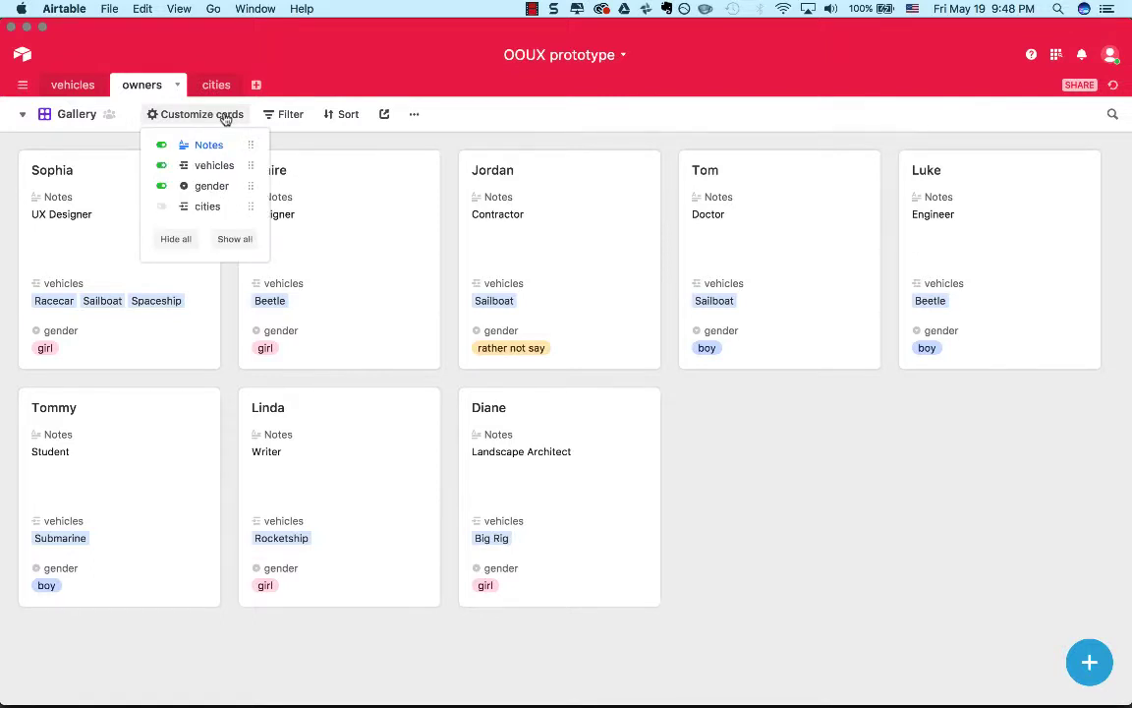
left_click(162, 207)
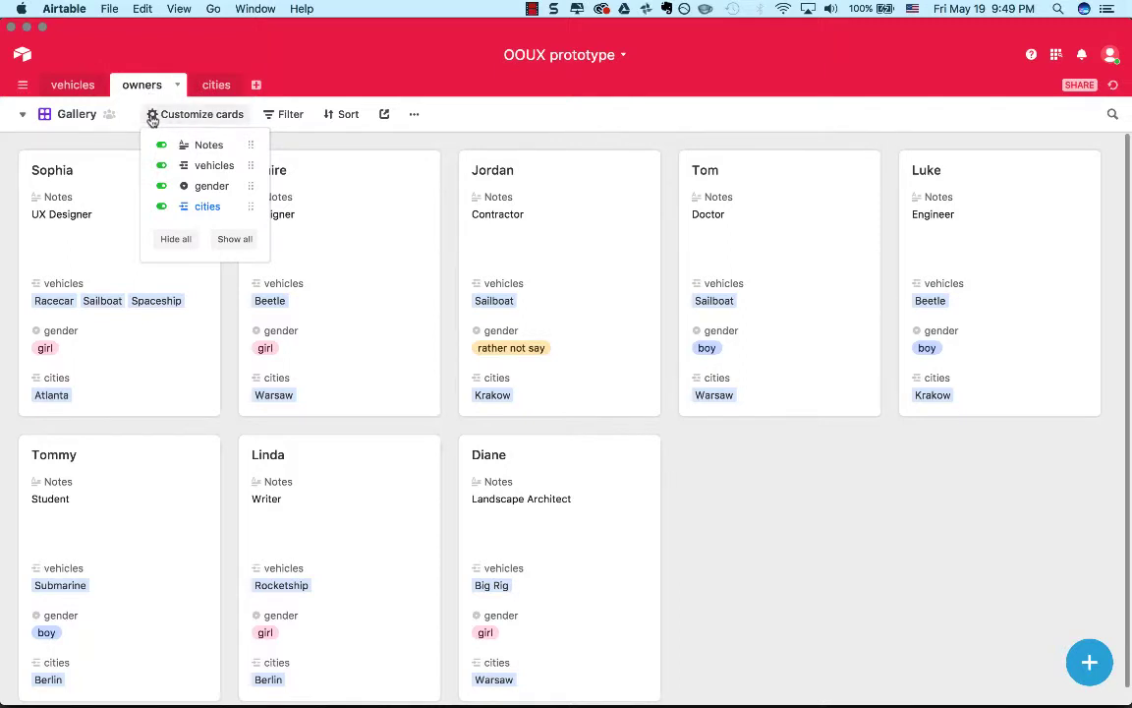
left_click(399, 134)
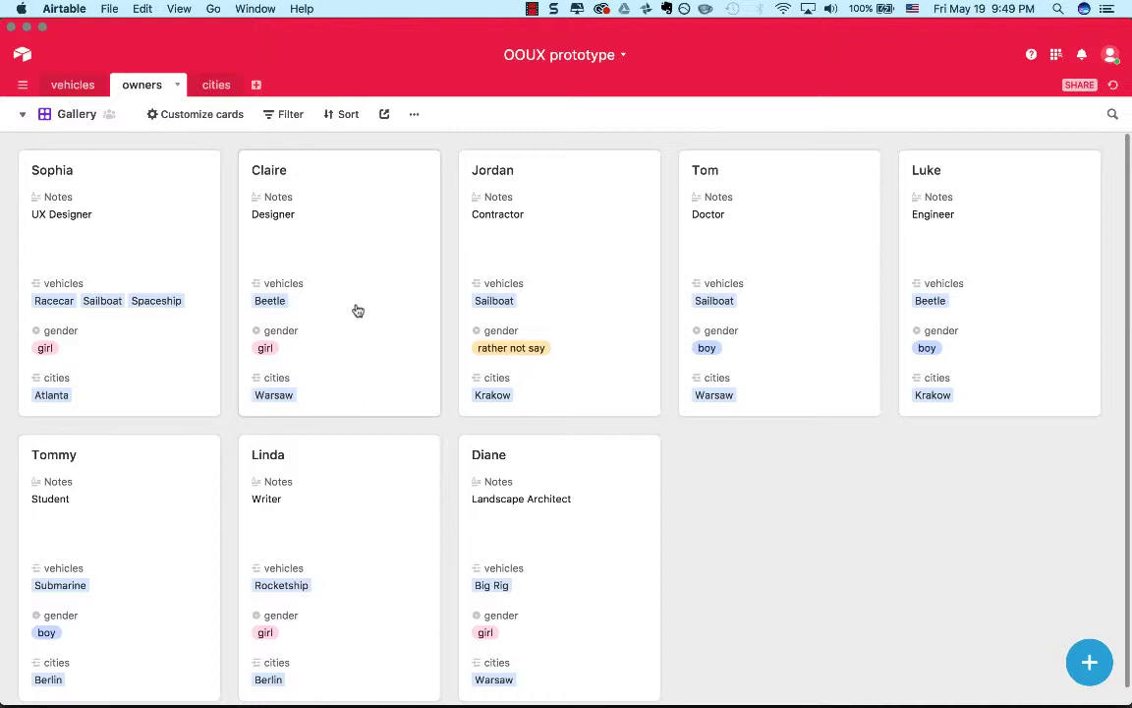
Switch to Spotify, play Ghostwriter from the OOUXwerkshop playlist and mute the computer's sound.
key("super+Tab")
key("Tab")
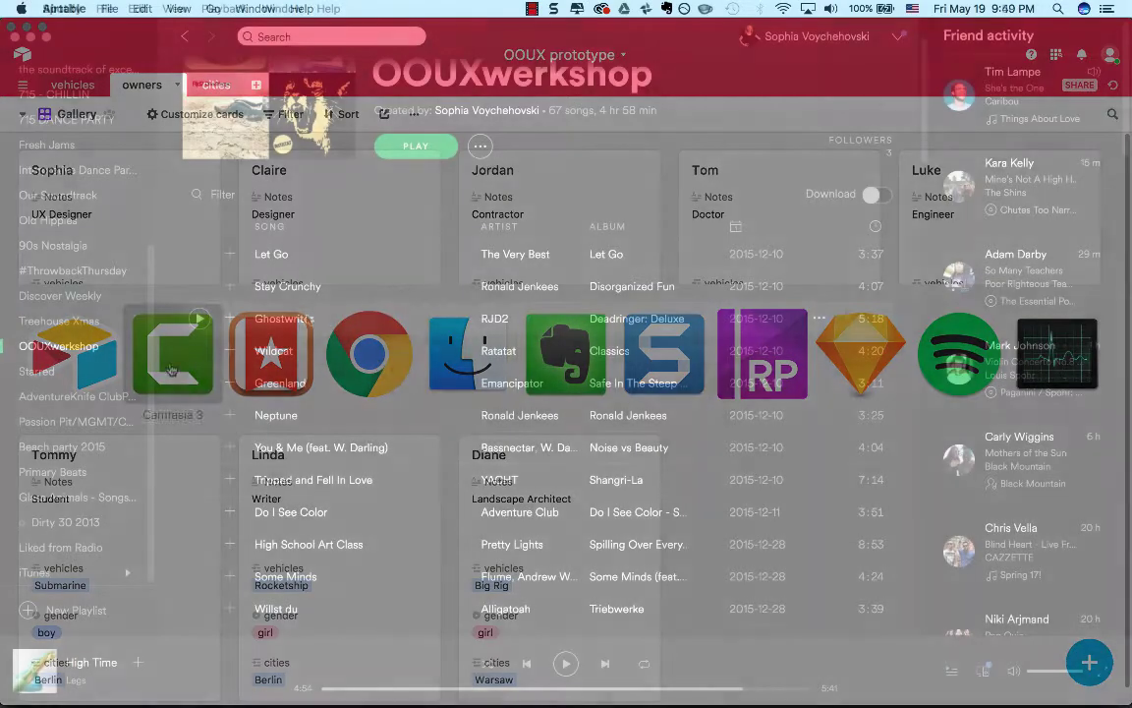
left_click(200, 319)
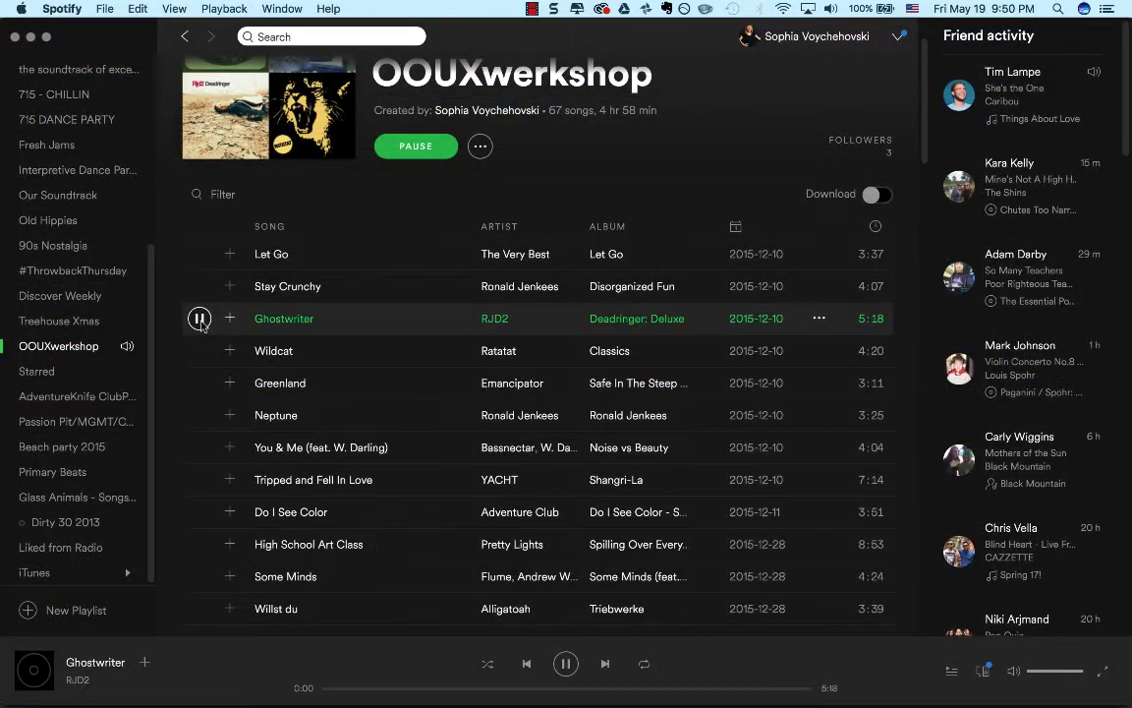
key("XF86AudioMute")
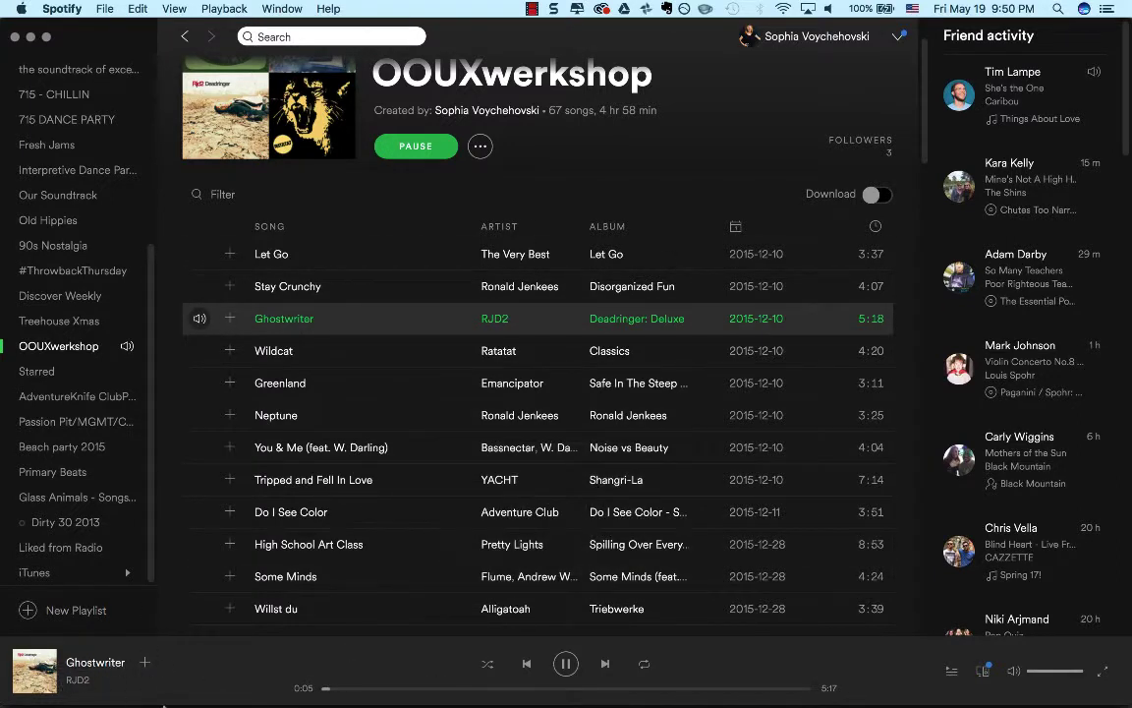
Play the song Awake by Tycho from the OOUXwerkshop playlist.
scroll(236, 614, "down", 15)
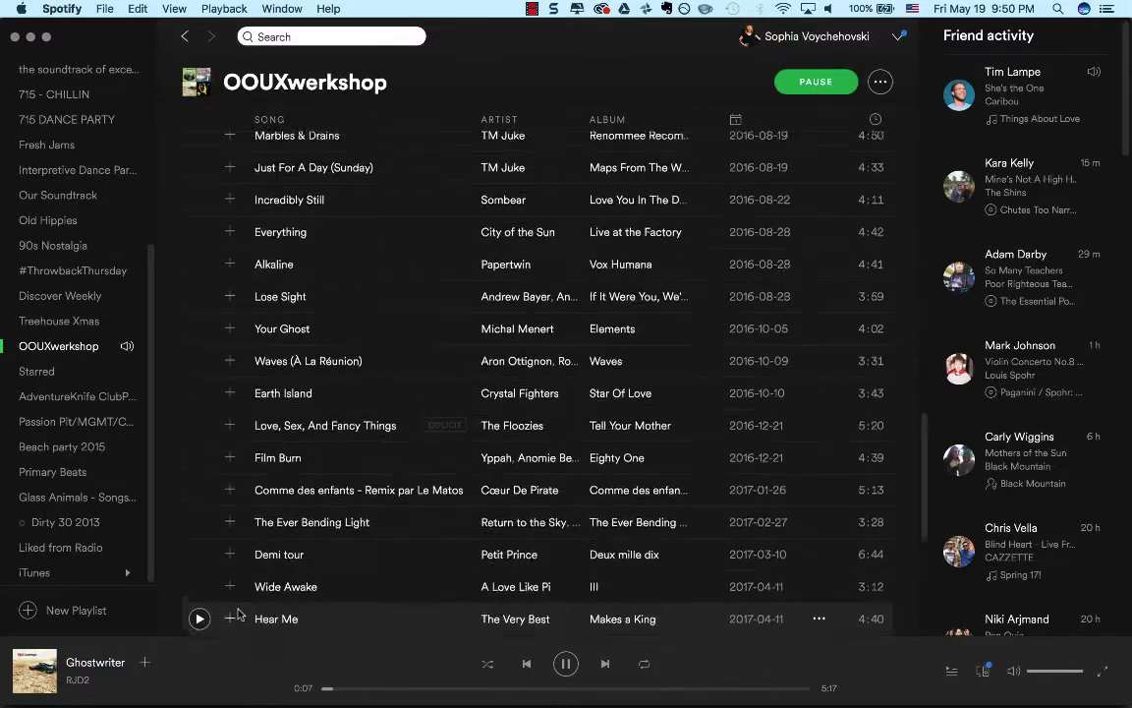
scroll(237, 614, "down", 5)
scroll(237, 614, "up", 10)
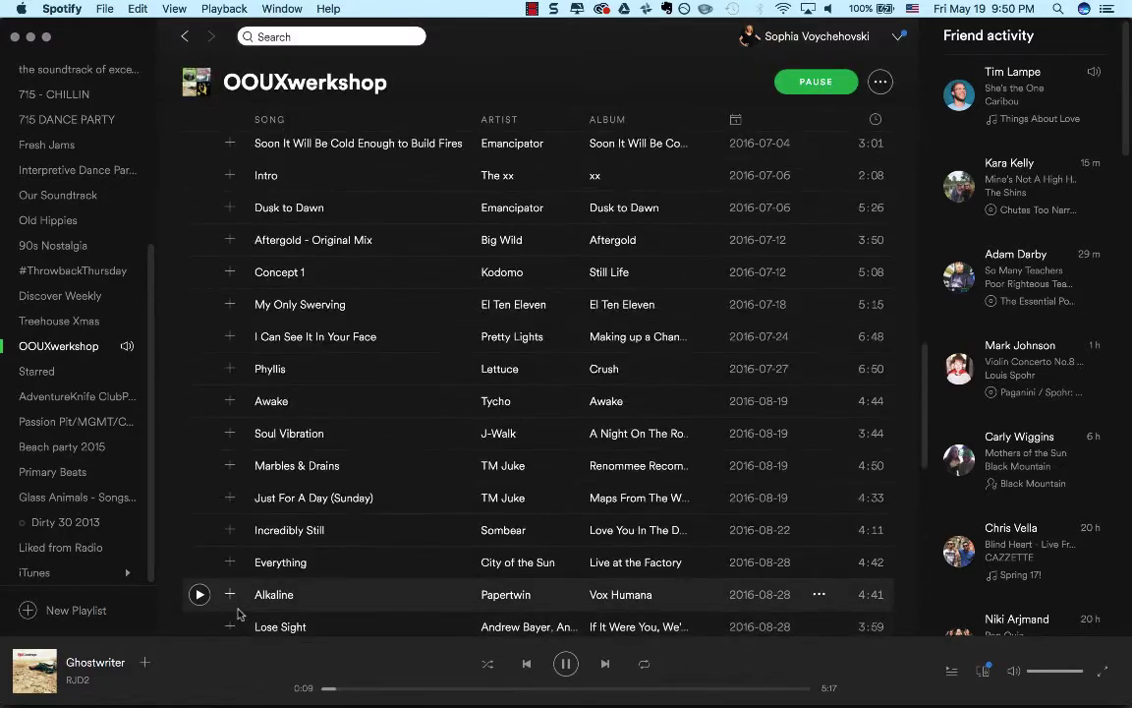
left_click(199, 401)
Examine the OOUXwerkshop playlist's header, song list and recommended songs.
scroll(397, 326, "up", 15)
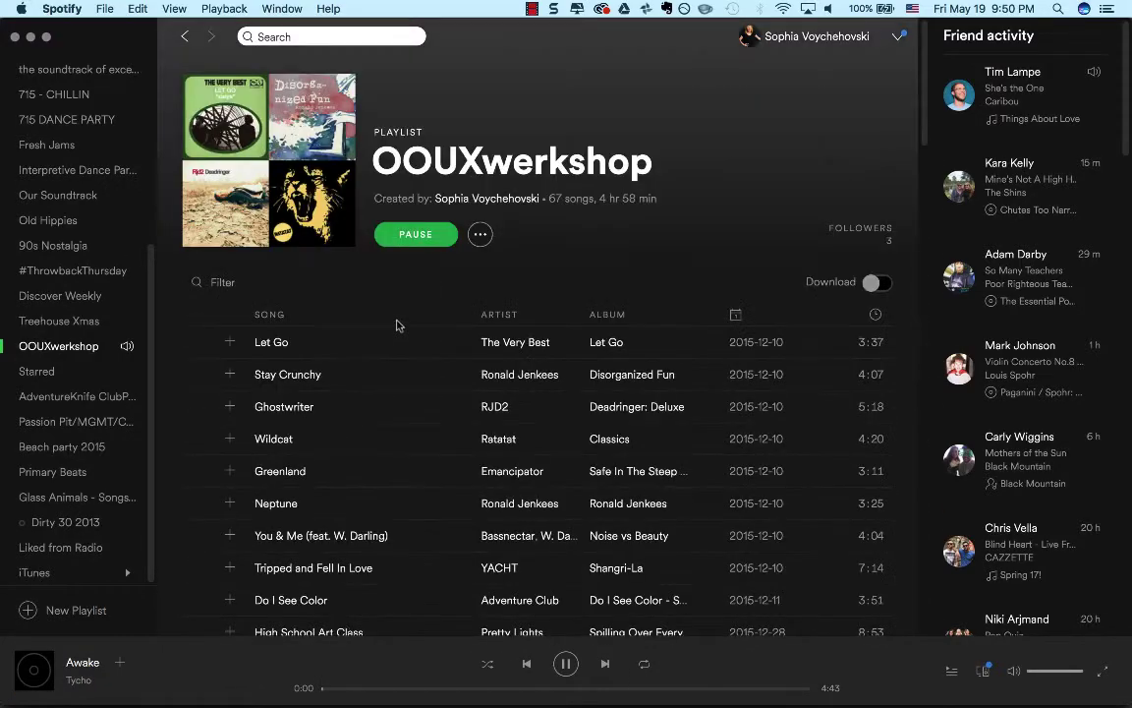
scroll(402, 419, "down", 3)
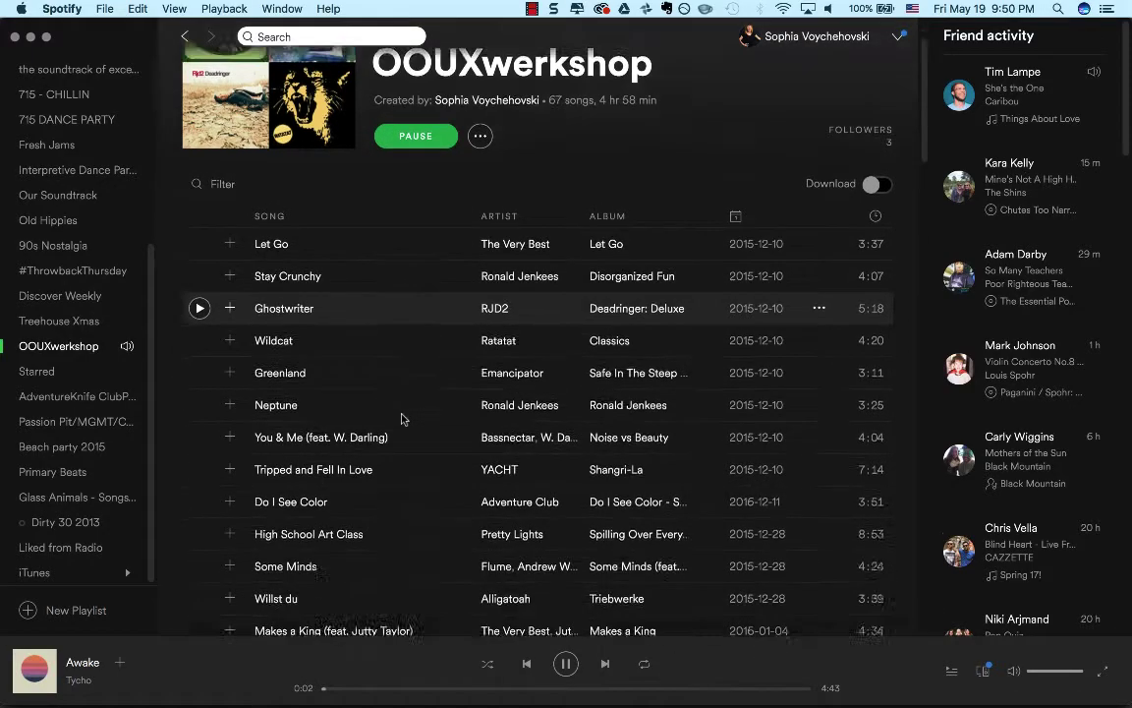
scroll(402, 419, "up", 3)
scroll(402, 418, "down", 8)
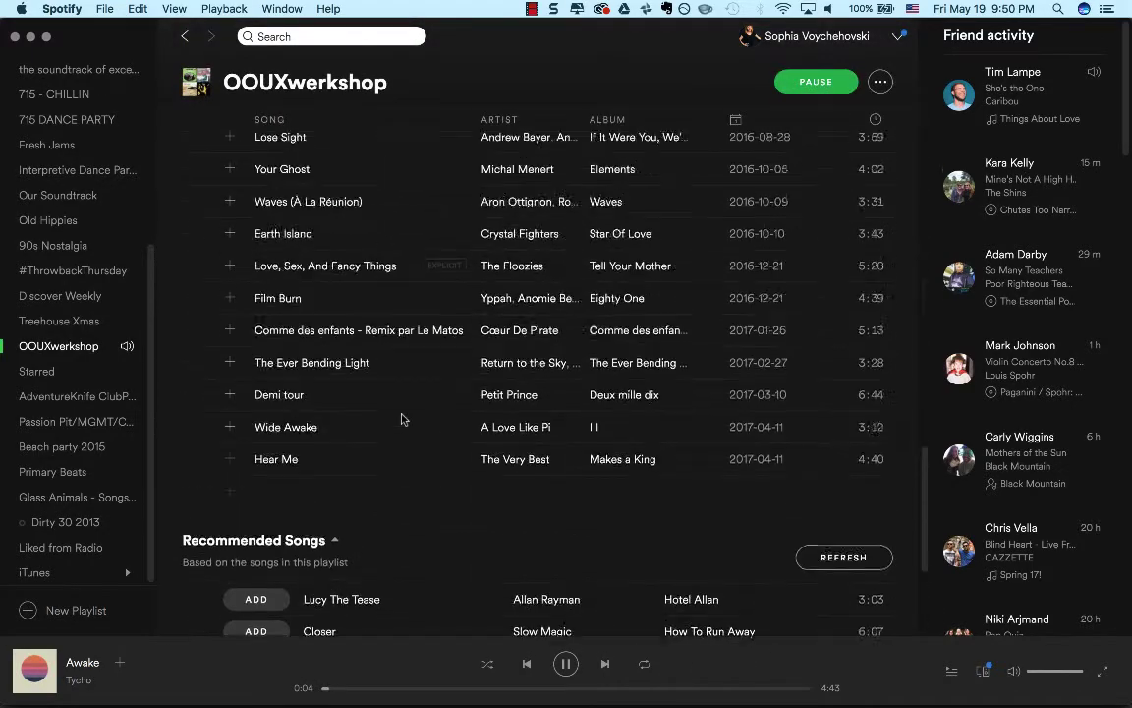
scroll(399, 416, "down", 10)
scroll(309, 505, "up", 15)
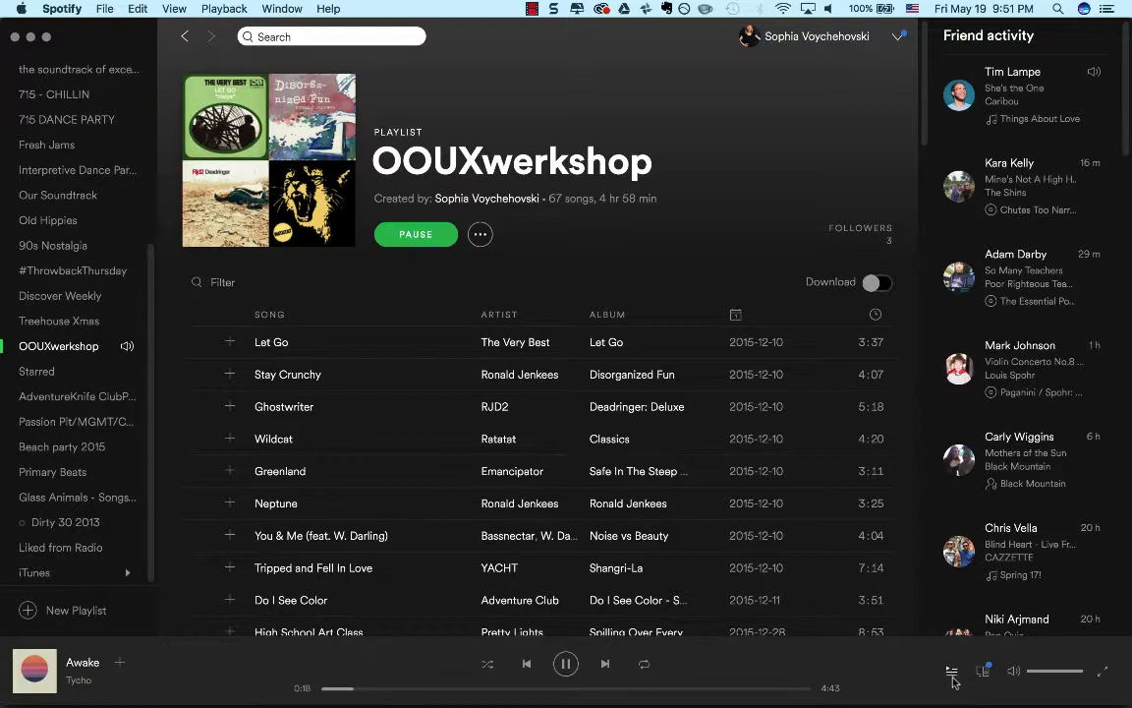
Find the currently playing song Awake in the playlist and check the actions offered for it.
scroll(808, 603, "down", 15)
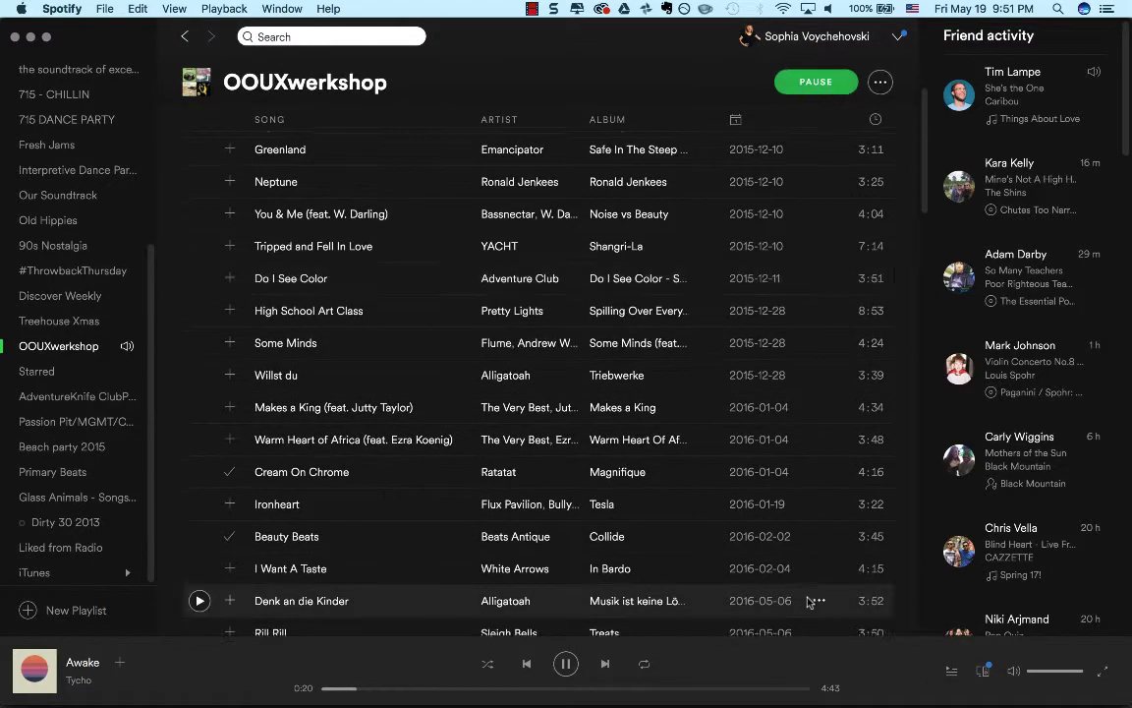
scroll(808, 603, "down", 10)
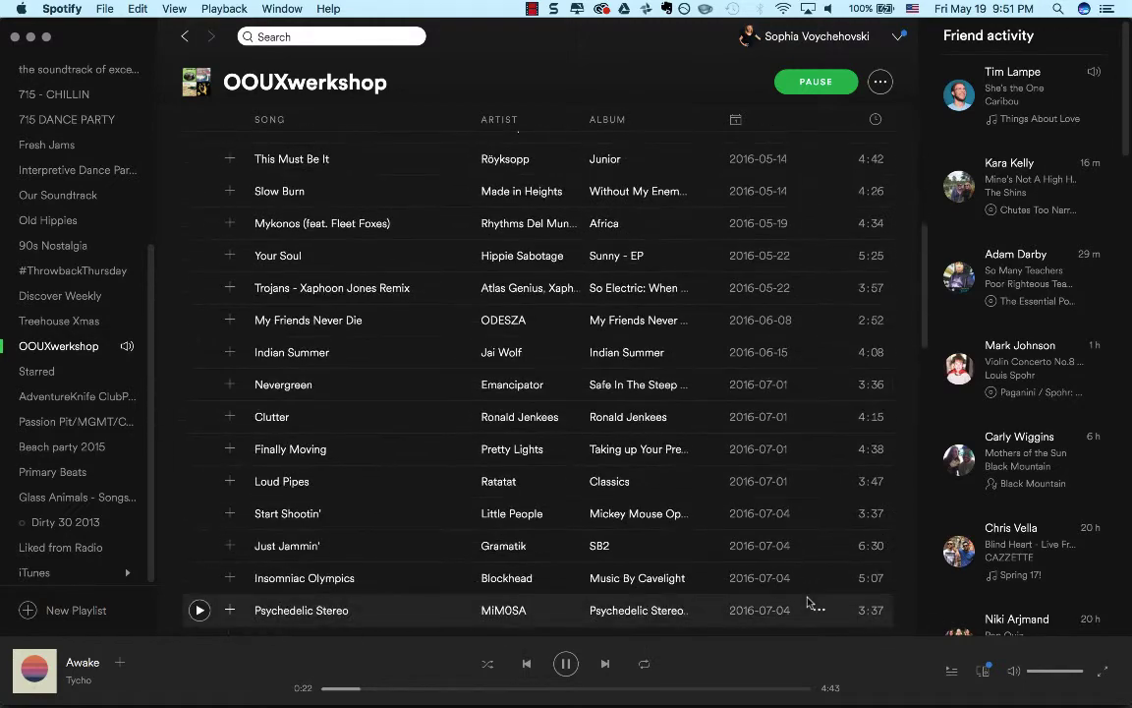
scroll(808, 603, "down", 3)
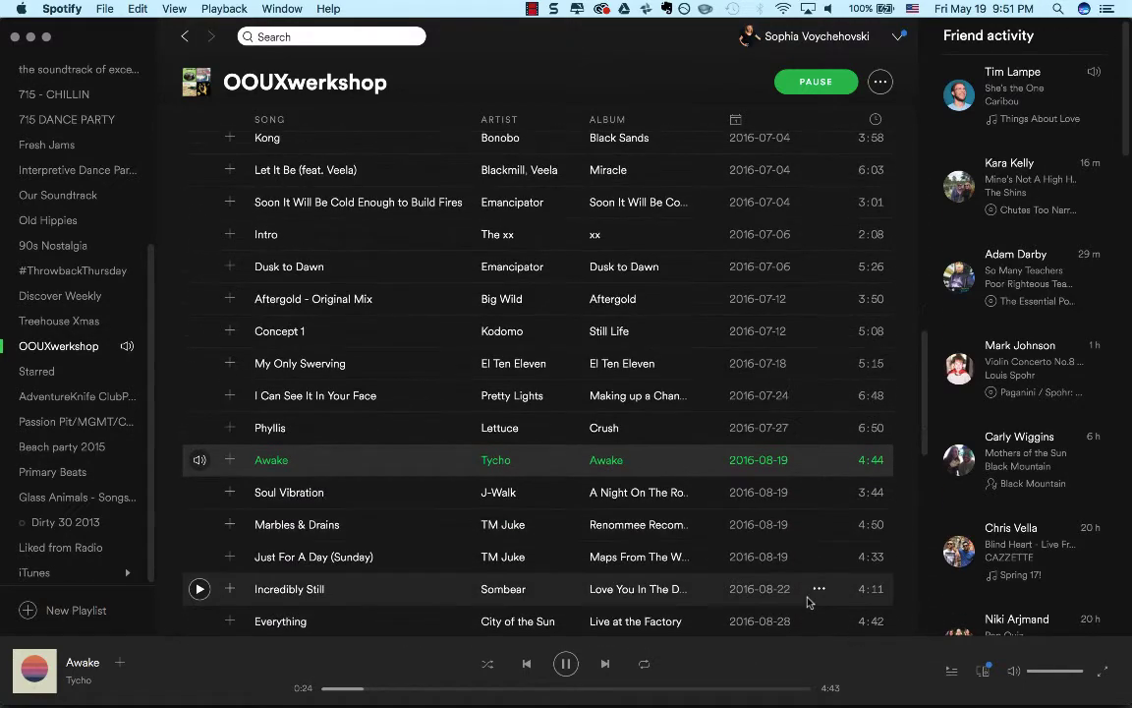
left_click(820, 460)
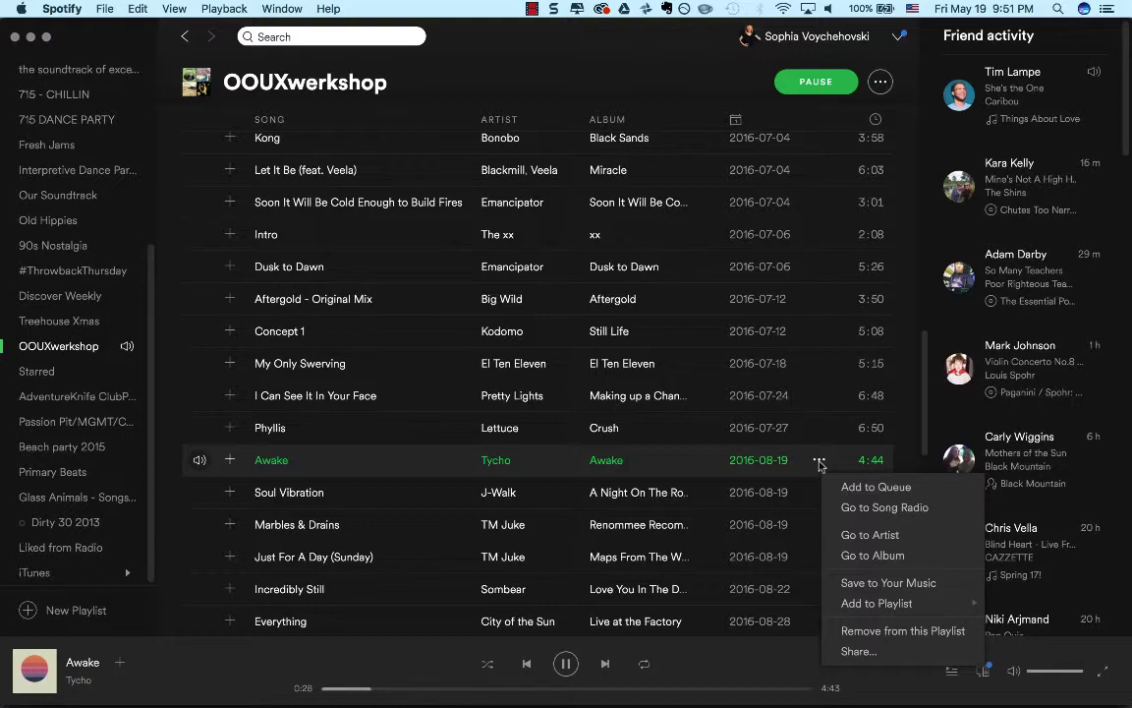
left_click(139, 677)
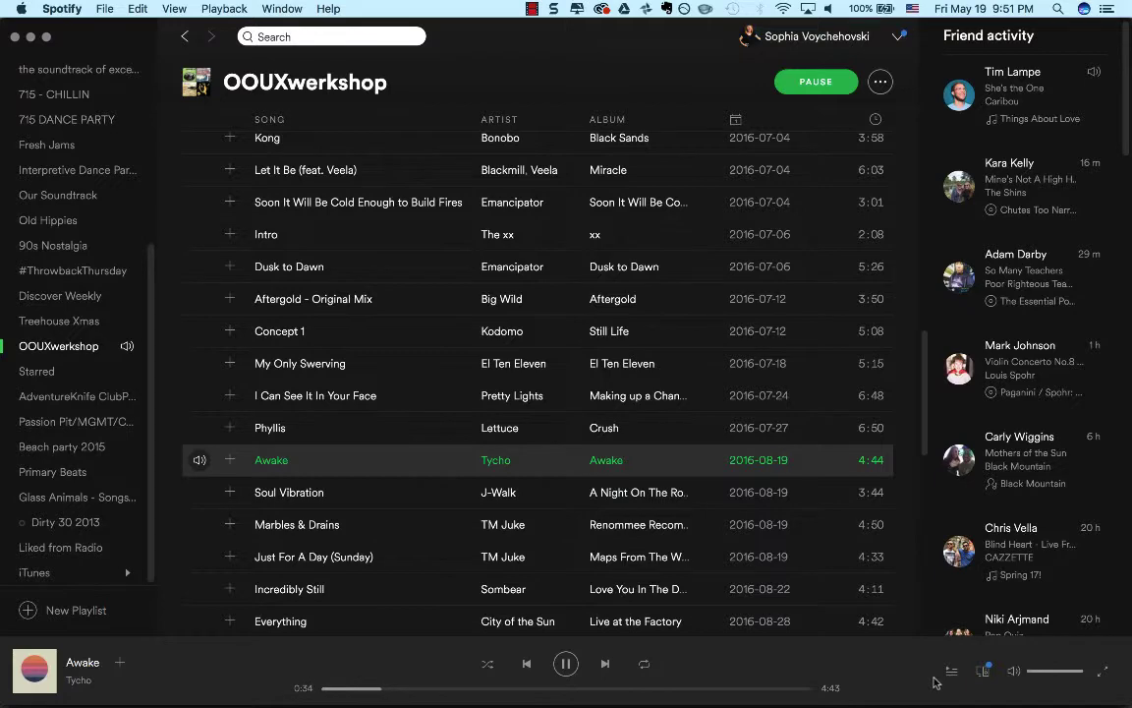
Switch back to Airtable and try reordering the fields on the owners table's Gallery cards.
key("super+Tab")
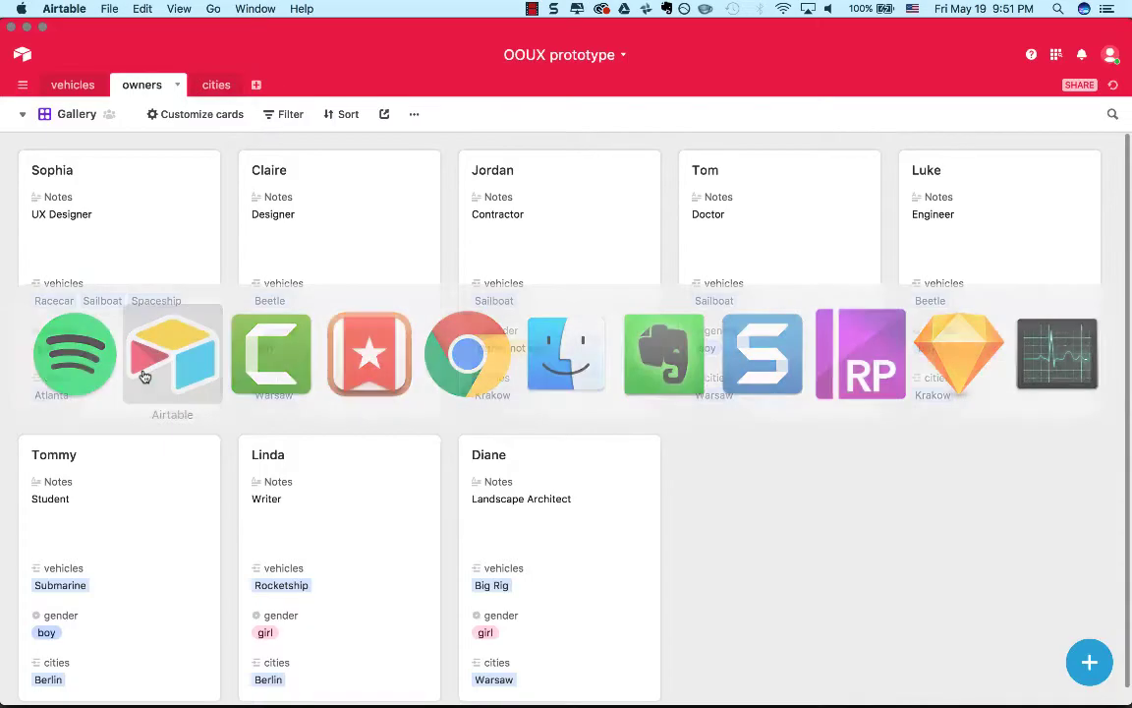
left_click(232, 120)
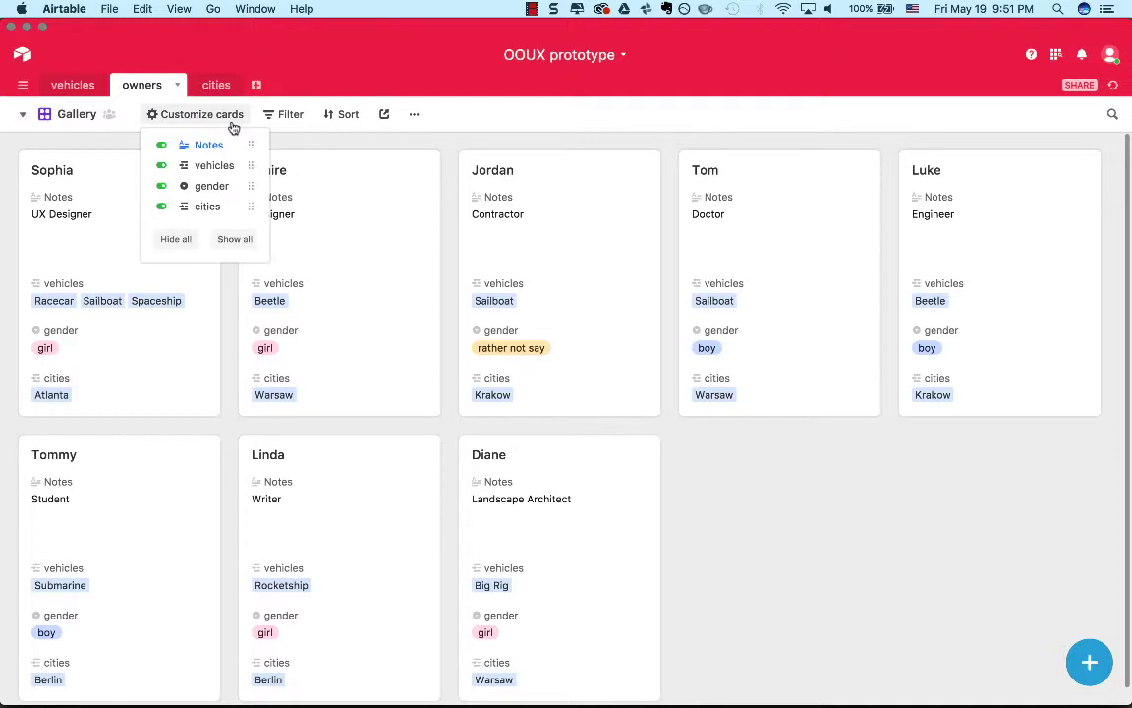
mouse_move(250, 147)
left_mouse_down()
mouse_move(251, 180)
mouse_move(250, 146)
left_mouse_up()
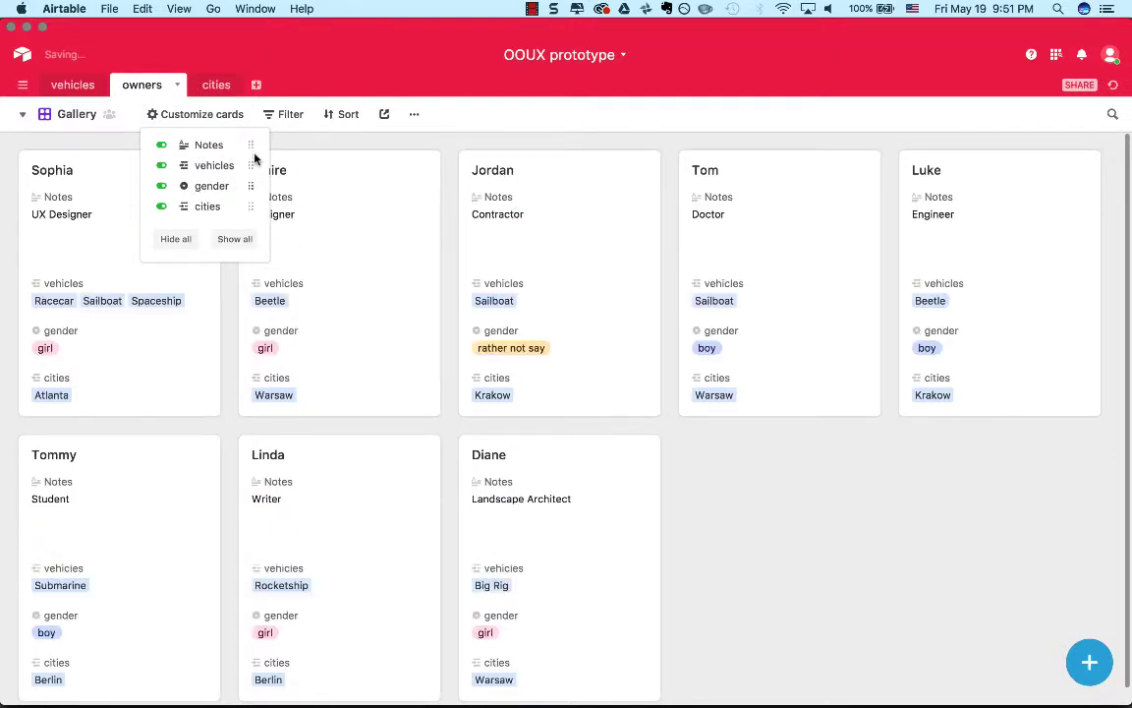
Expand and close the Designer's record, and check the options available on its Gallery card.
left_click(377, 257)
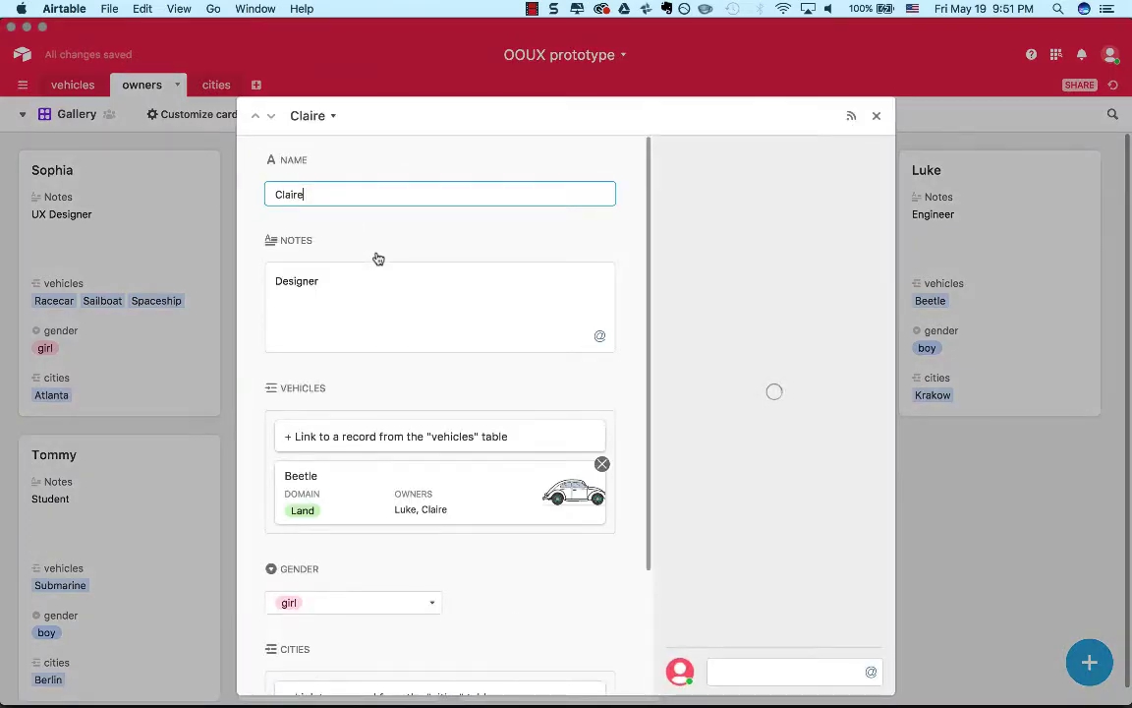
left_click(876, 115)
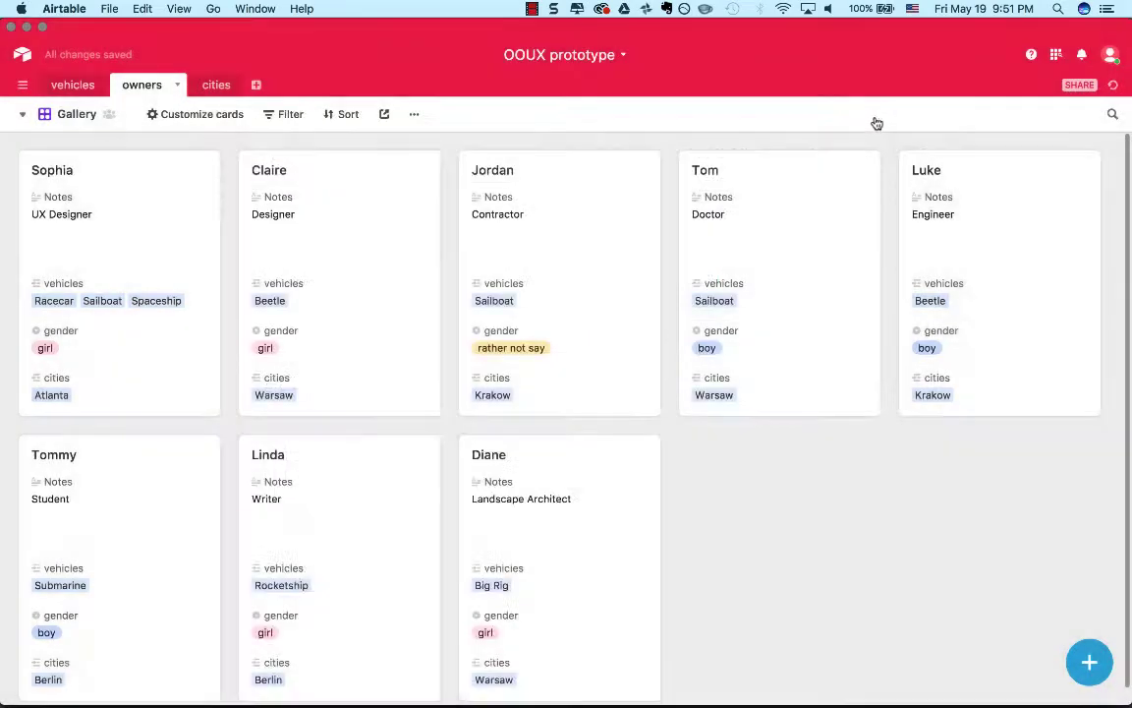
right_click(268, 290)
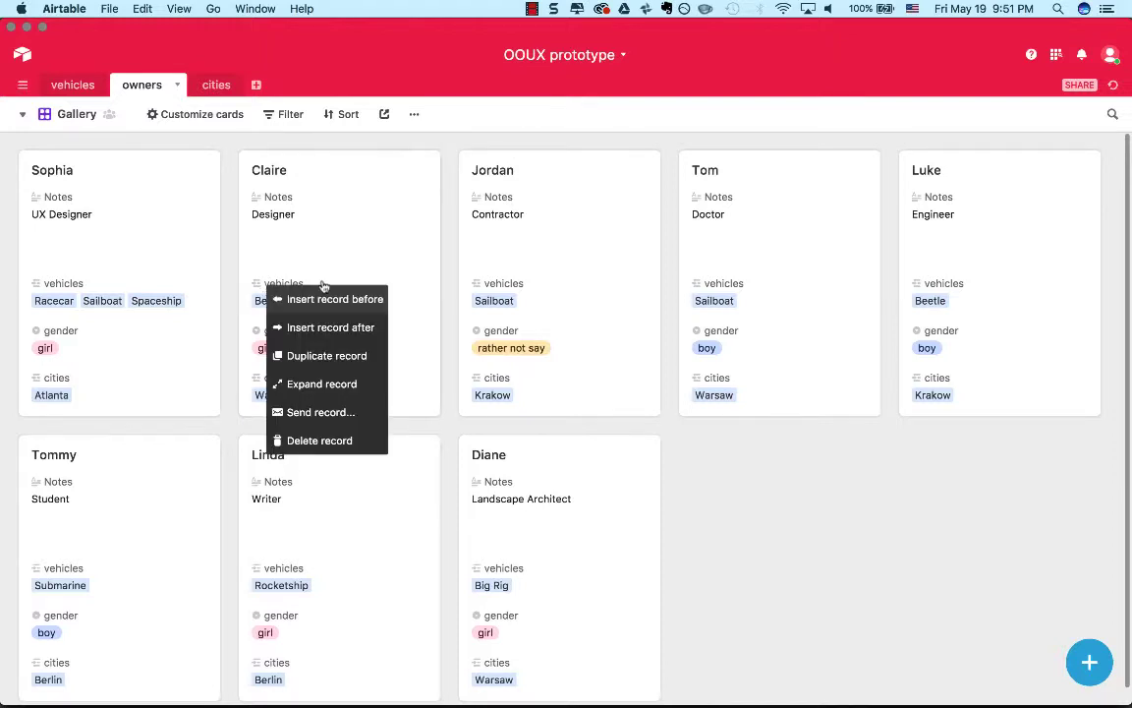
left_click(449, 304)
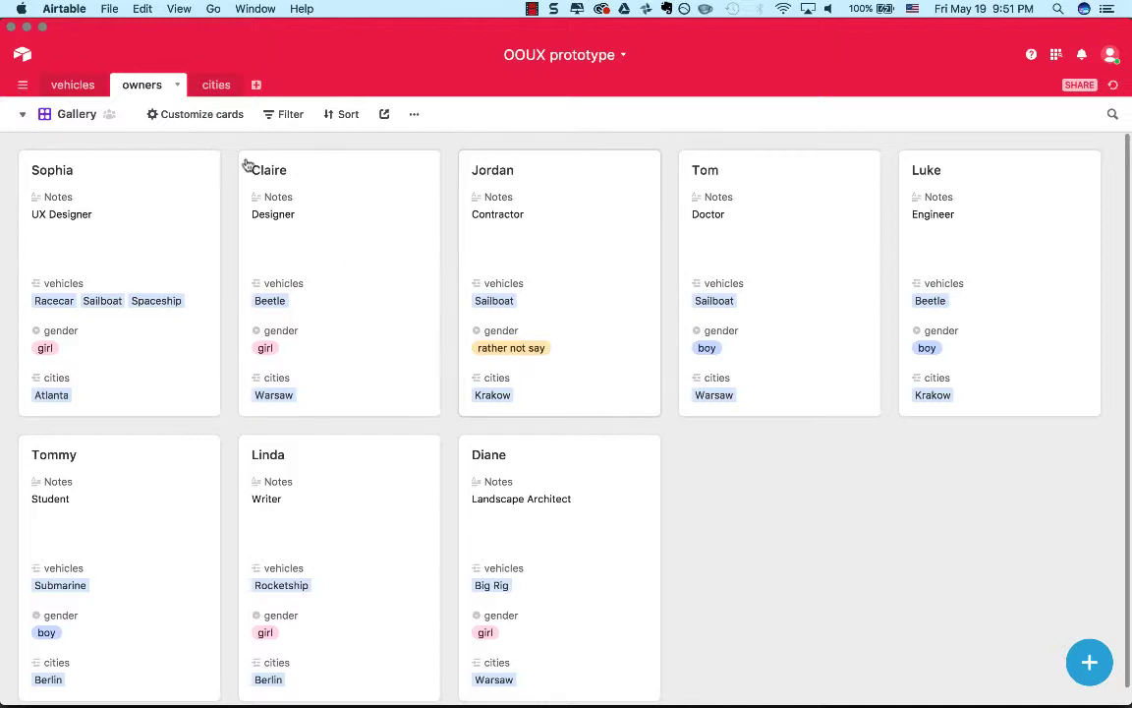
Review the field settings of the Gallery cards, and open and close the Designer's record.
left_click(180, 120)
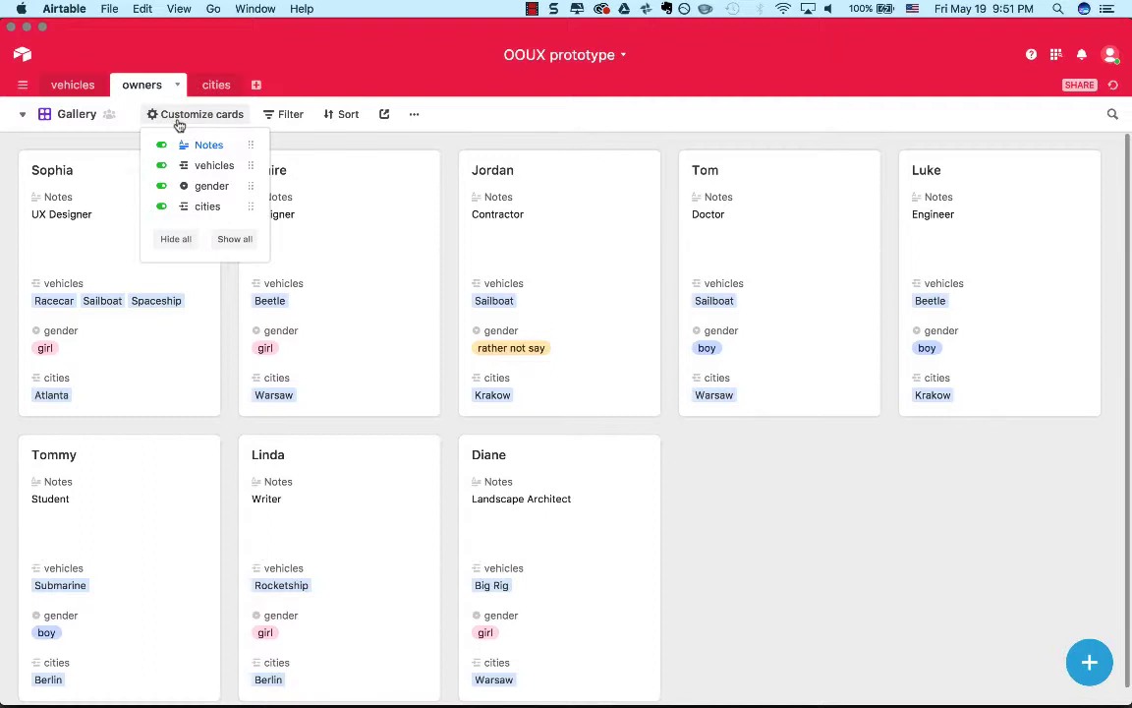
left_click(359, 185)
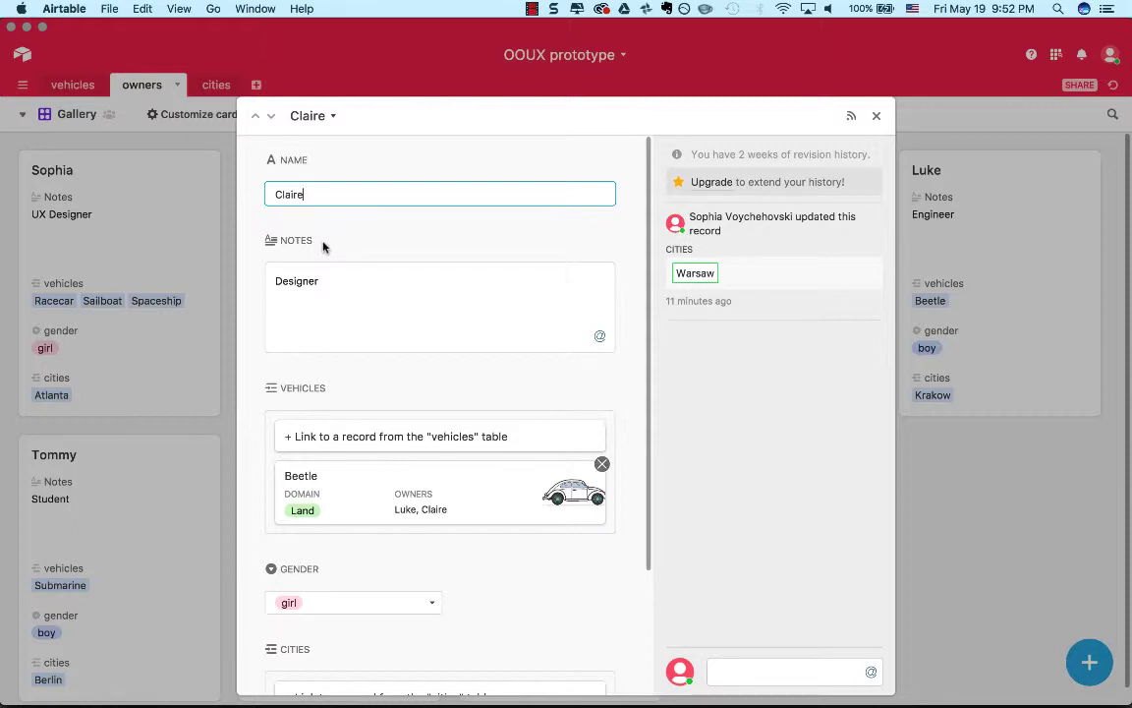
left_click(877, 117)
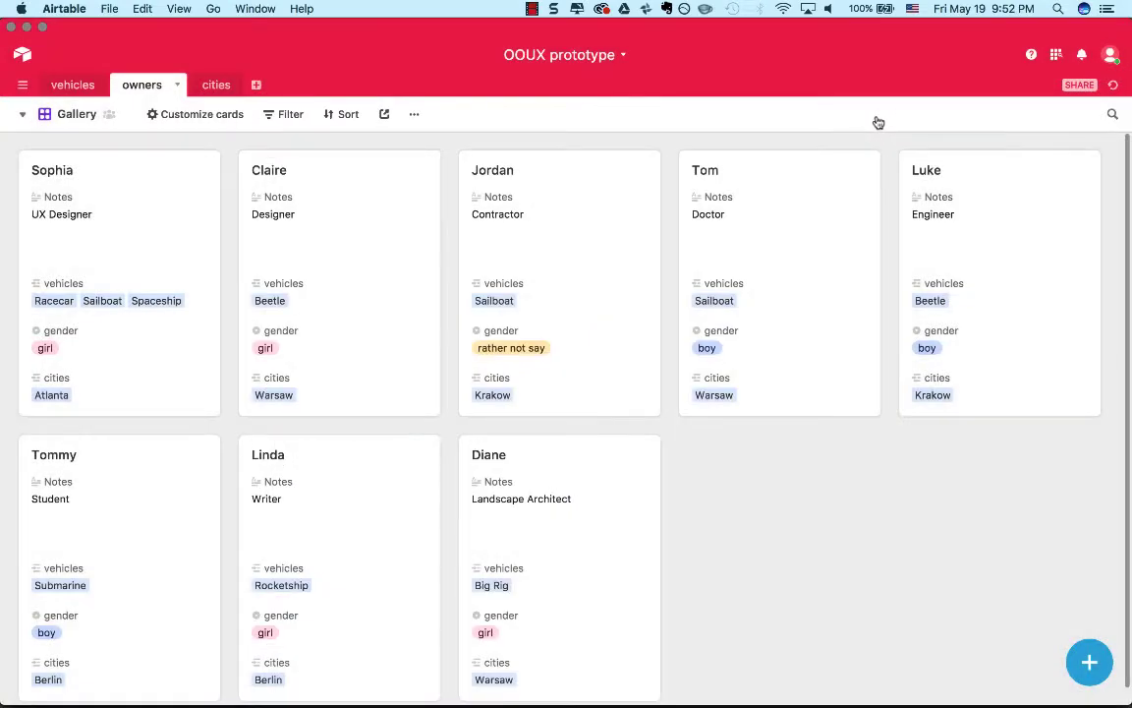
Review the notes, vehicles, gender and cities fields in the Designer's expanded record and close it.
left_click(394, 214)
scroll(402, 318, "down", 3)
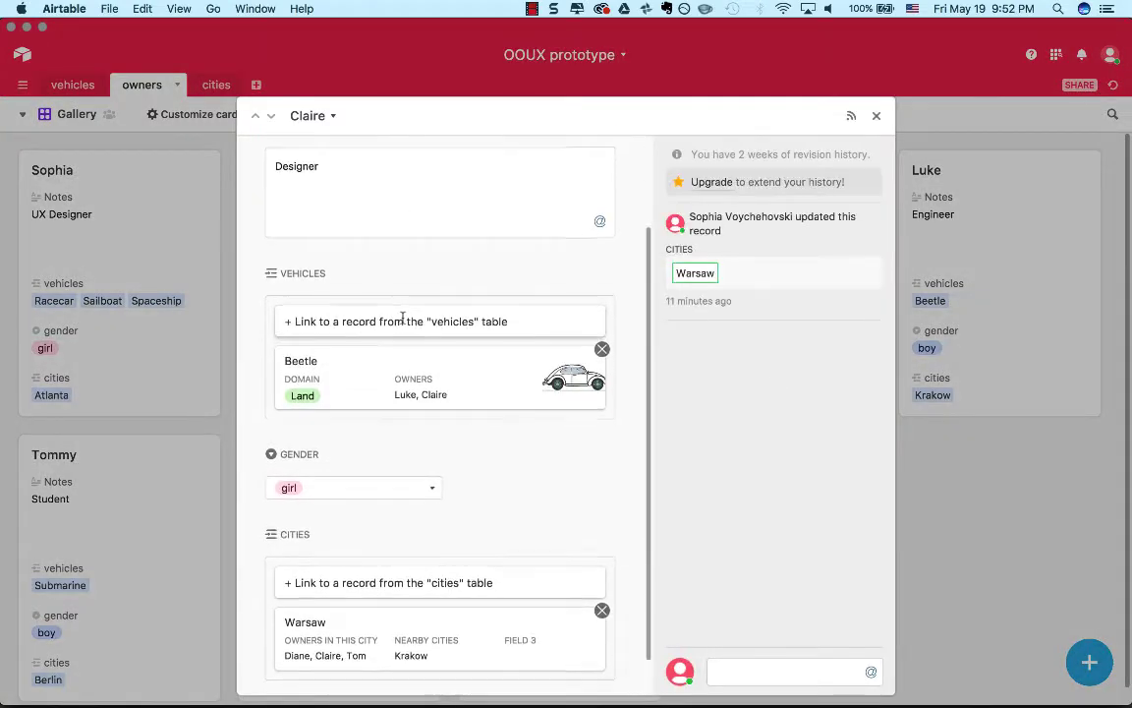
scroll(402, 317, "up", 3)
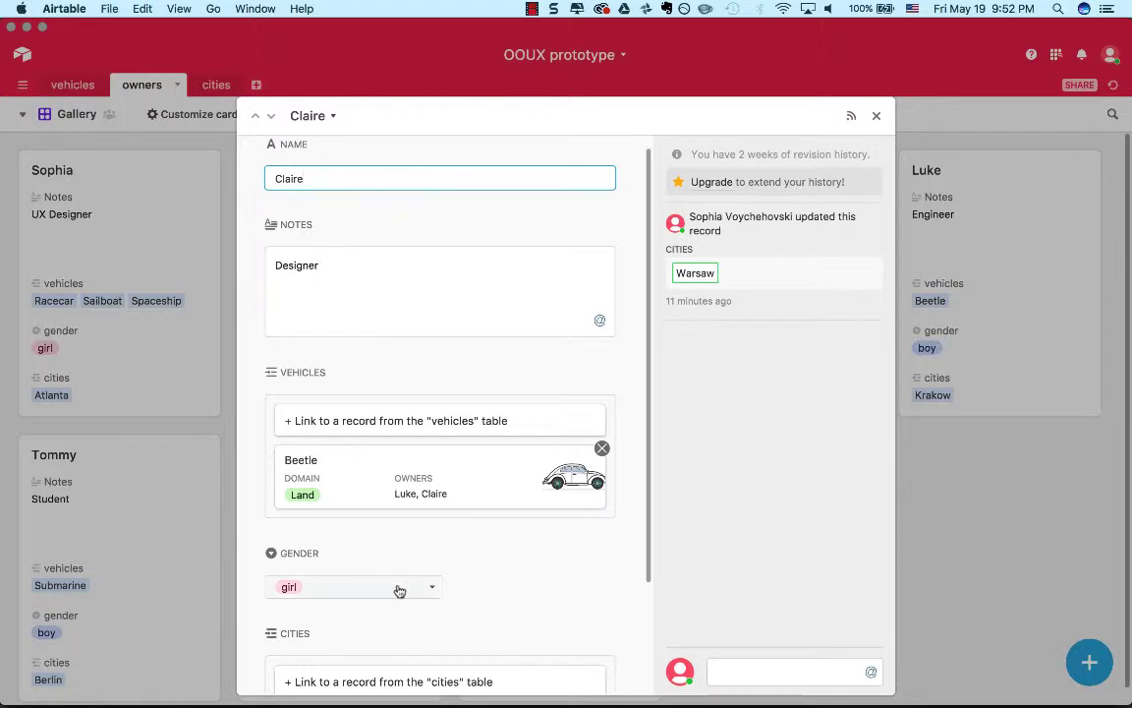
scroll(374, 393, "up", 1)
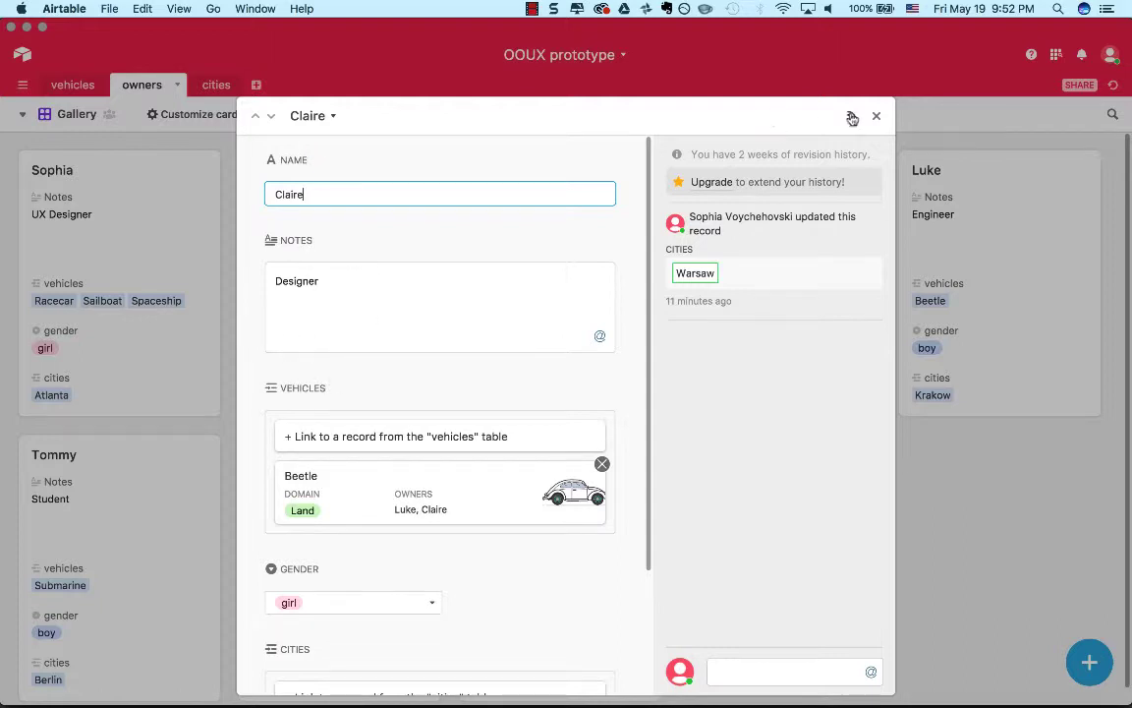
left_click(888, 115)
left_click(878, 116)
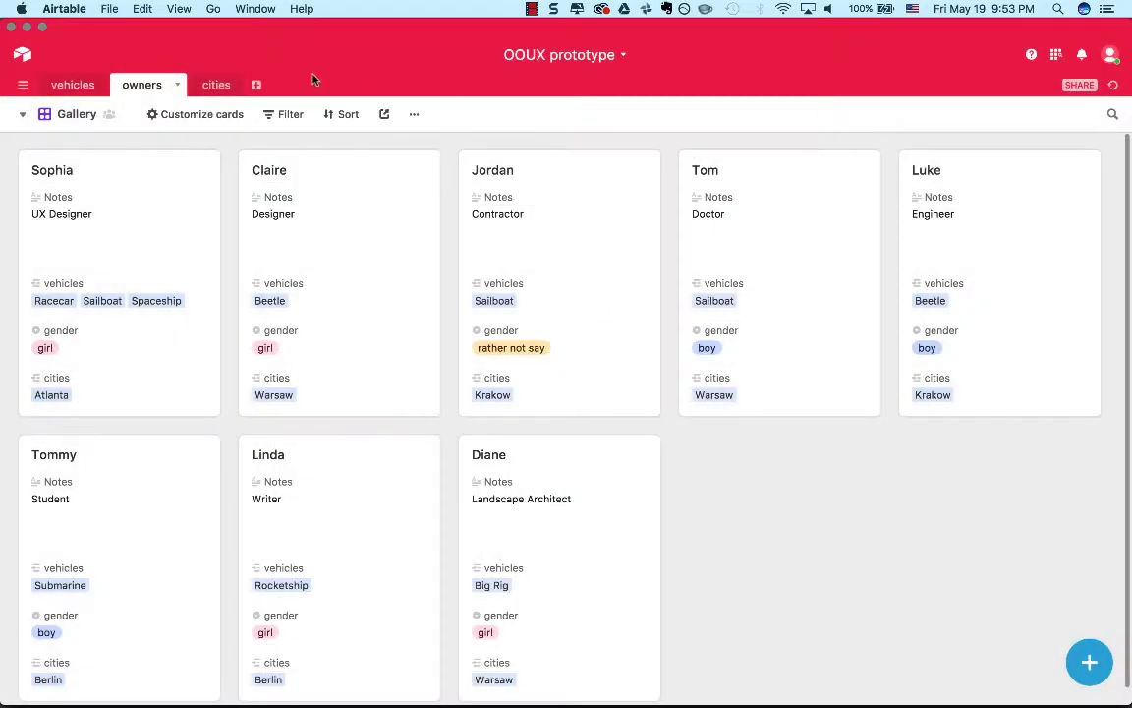
Leave the OOUX prototype base and browse the community-published bases in Airtable Universe.
left_click(22, 54)
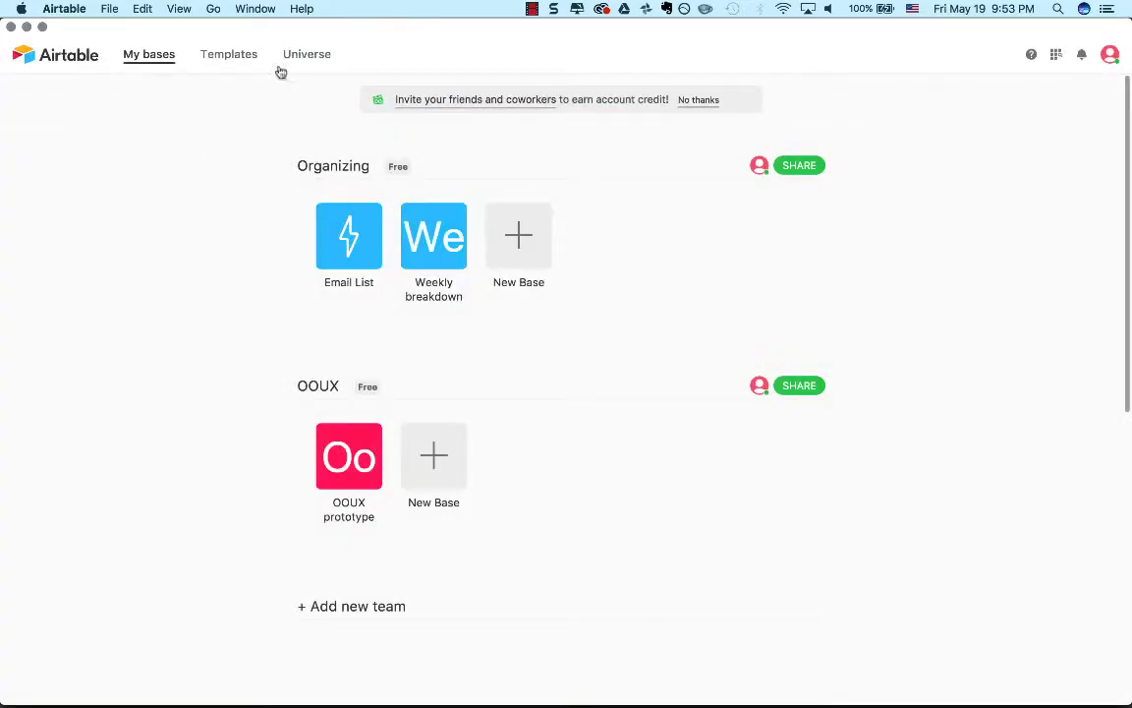
left_click(312, 61)
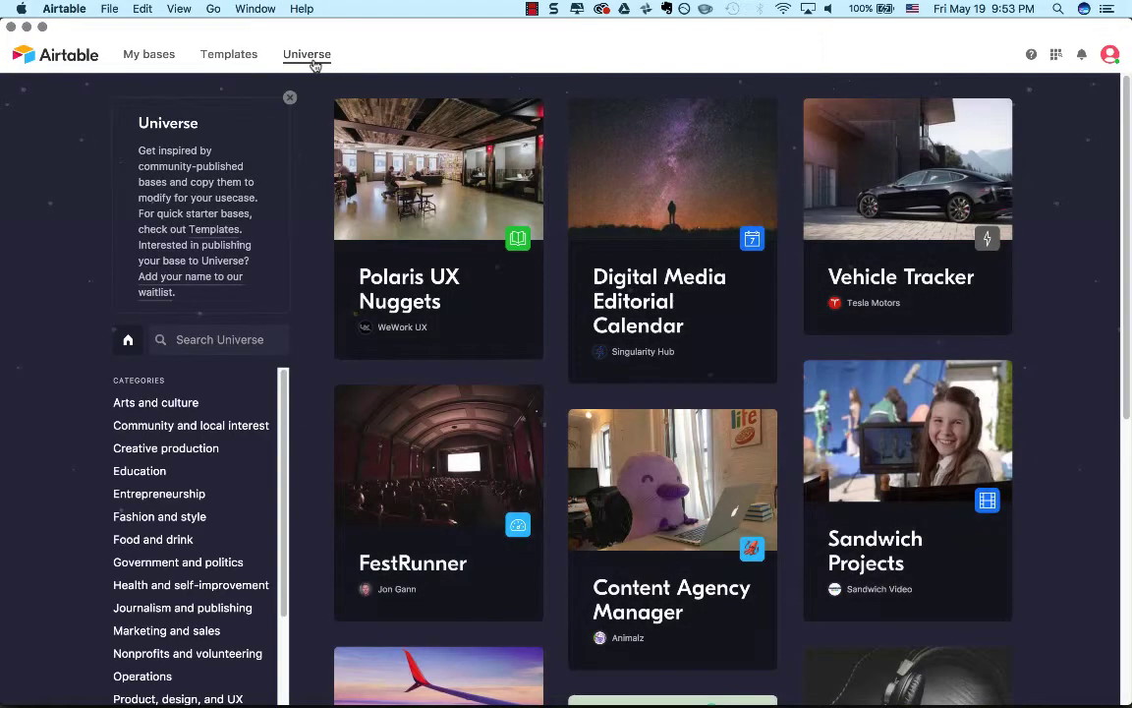
scroll(366, 241, "down", 15)
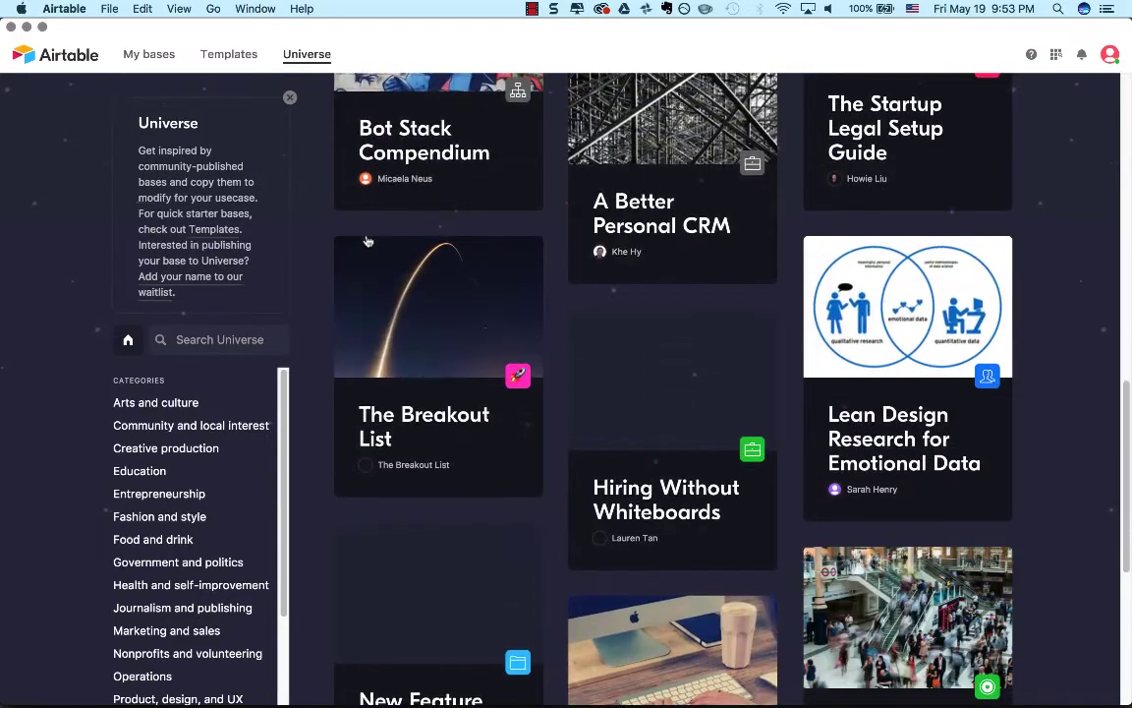
scroll(366, 241, "up", 15)
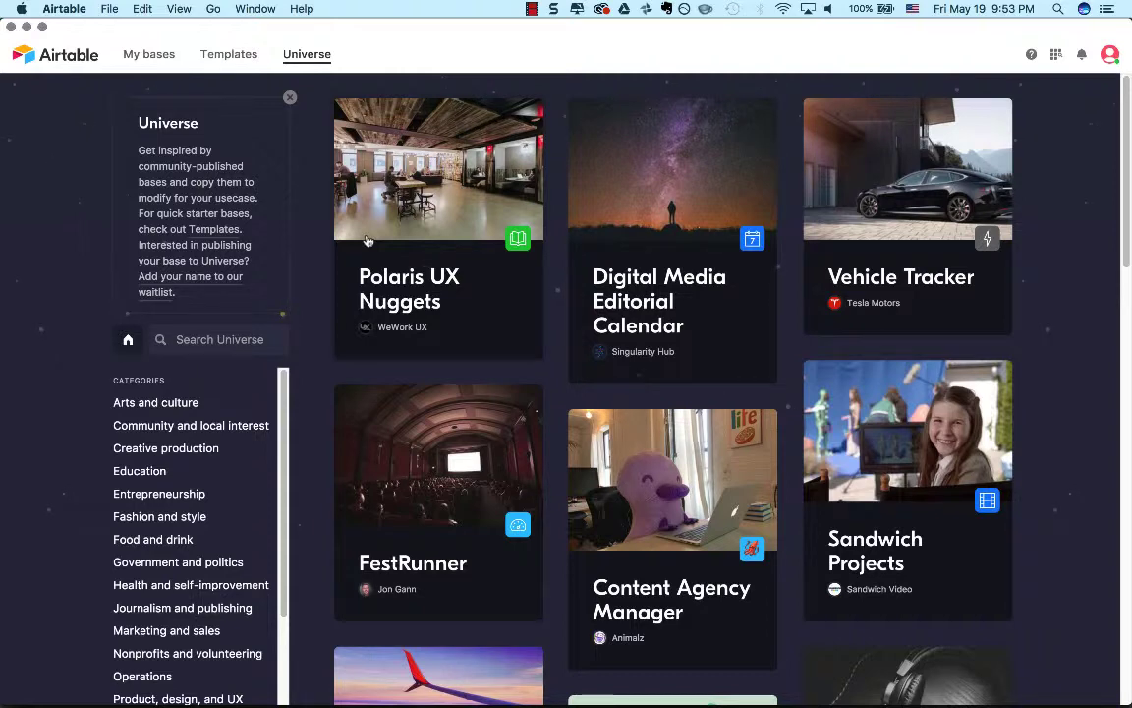
Compare the overall look of the Templates gallery with the Universe gallery, alternating between the two and ending in Universe.
left_click(225, 57)
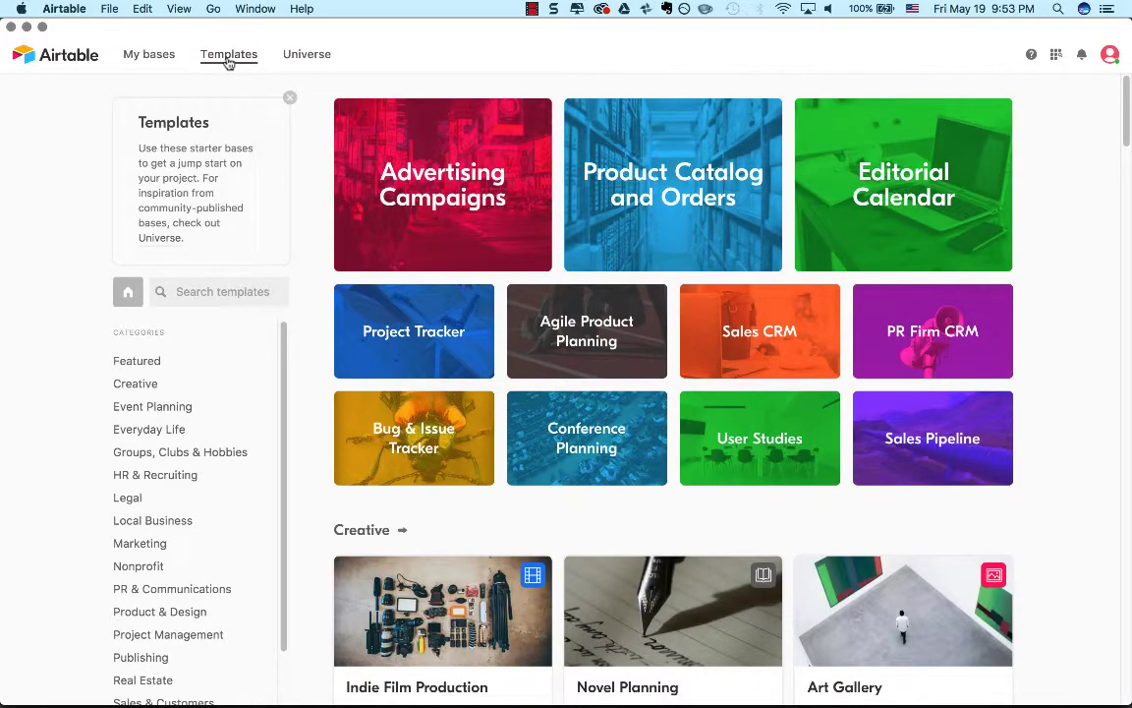
scroll(497, 447, "down", 4)
scroll(496, 447, "up", 4)
left_click(312, 59)
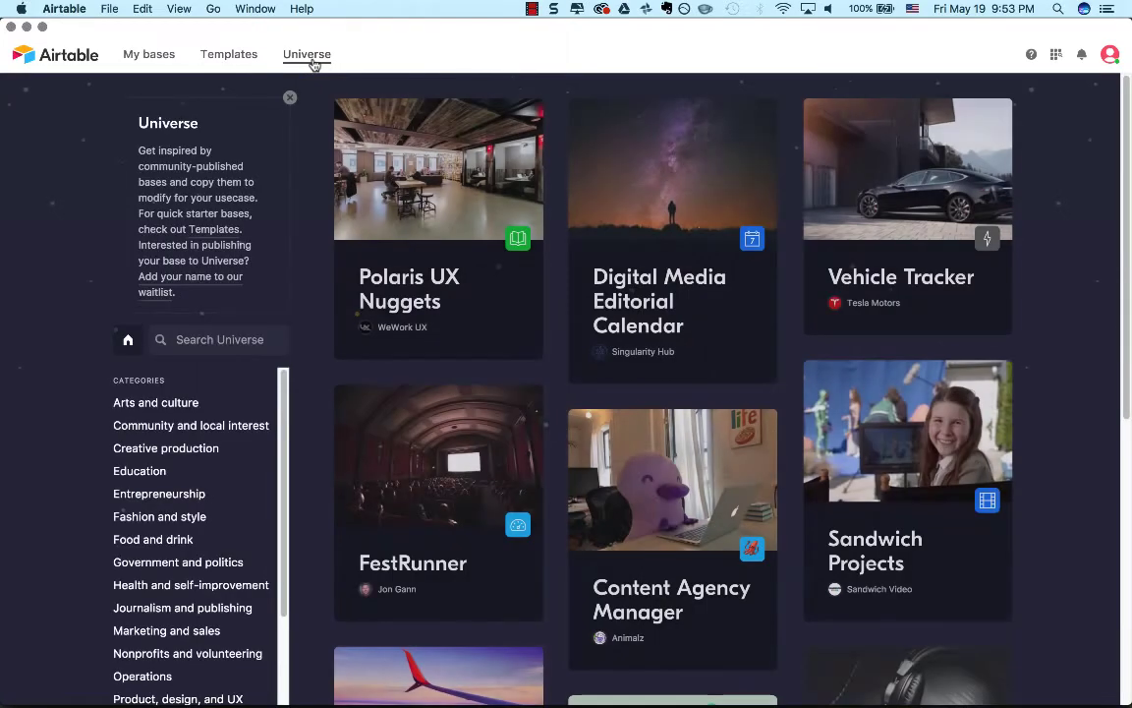
left_click(241, 59)
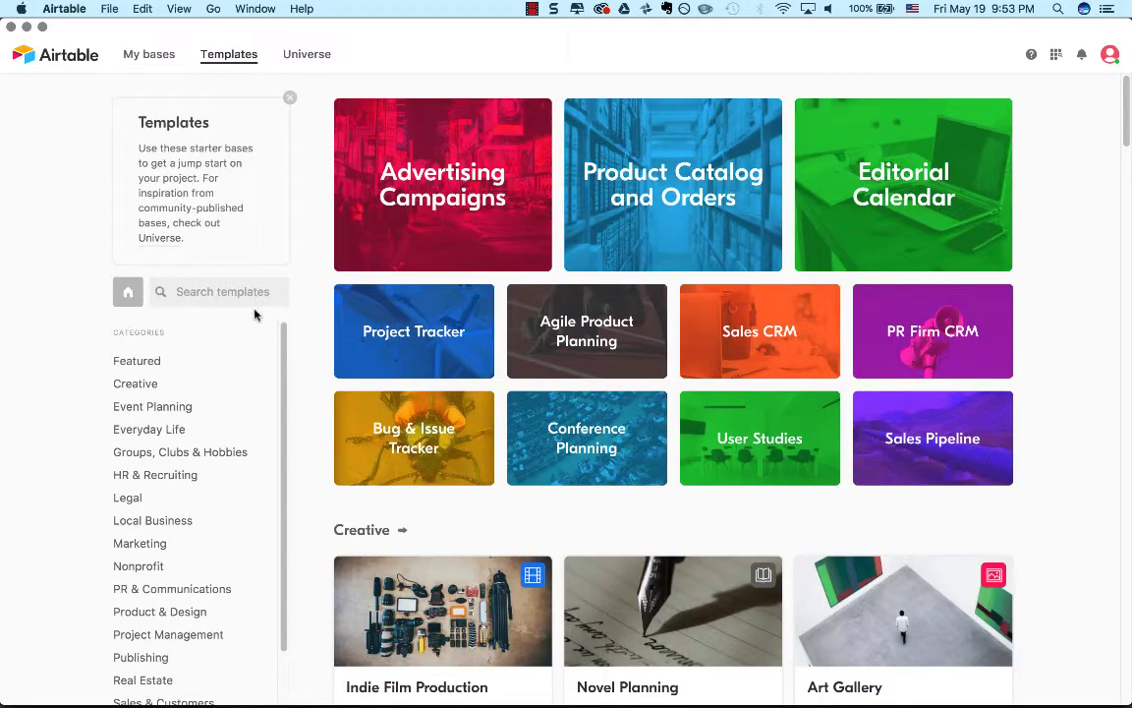
left_click(309, 58)
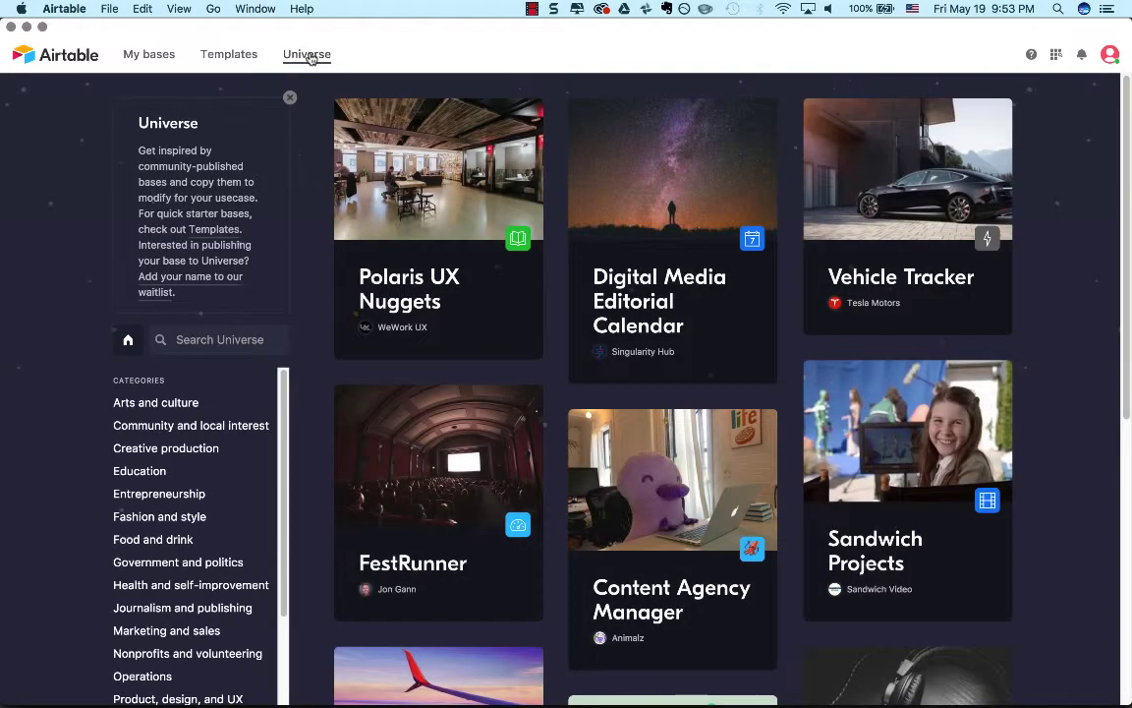
left_click(252, 56)
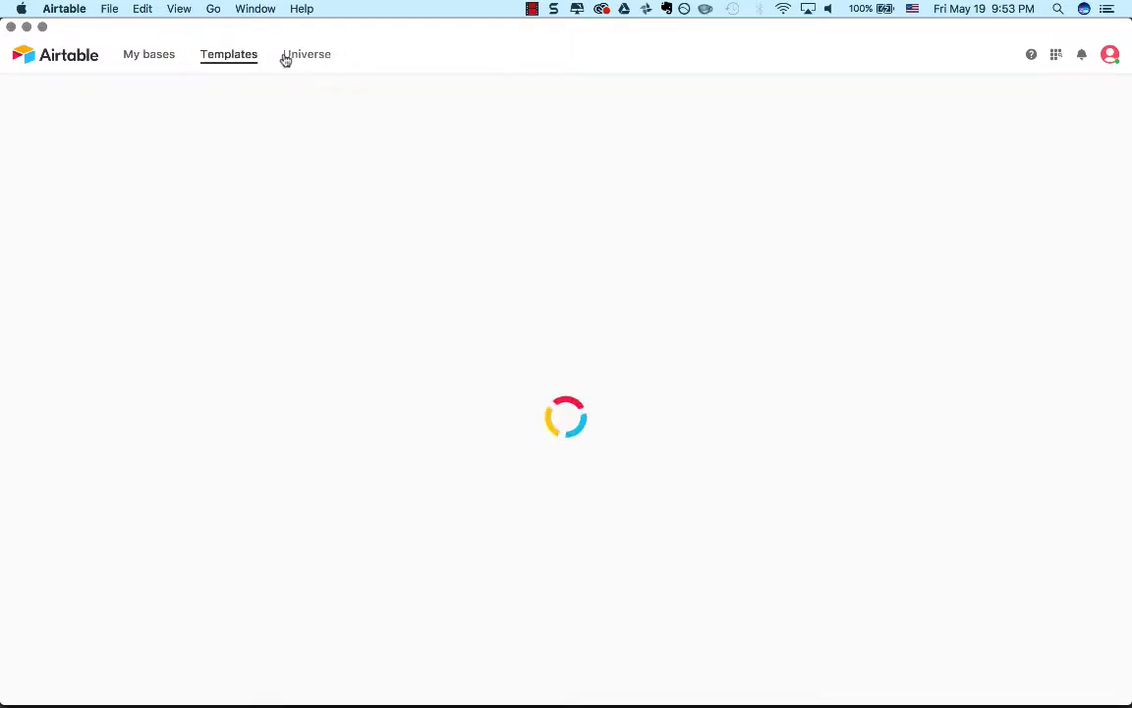
left_click(285, 57)
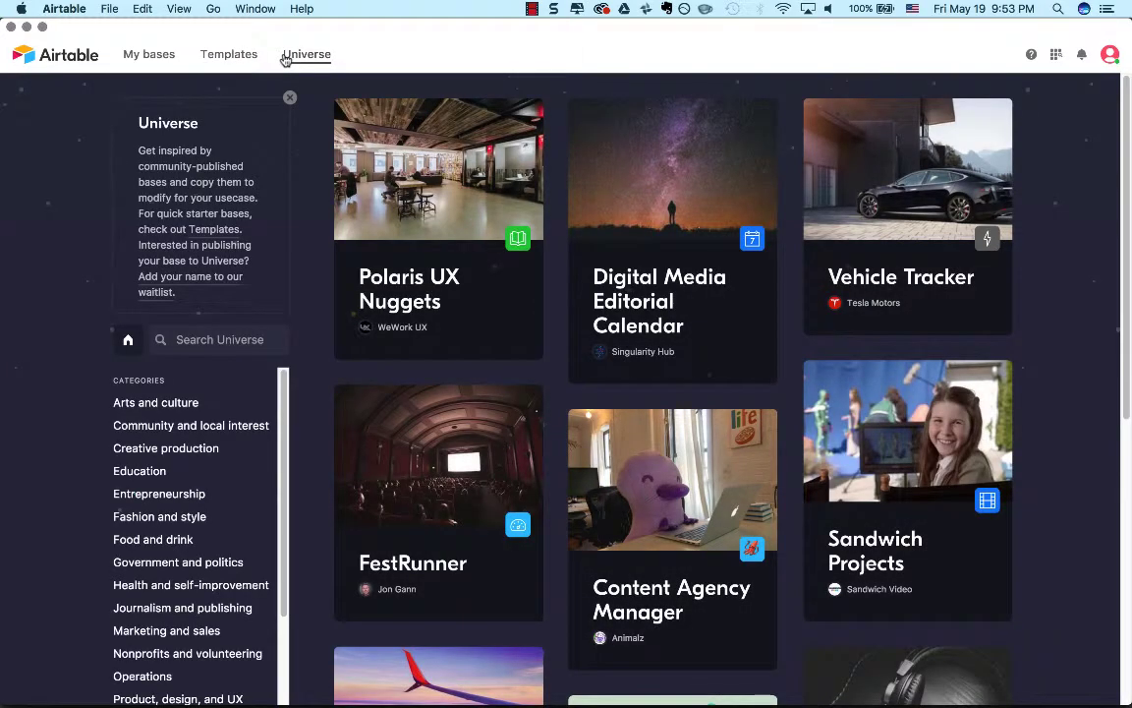
left_click(241, 55)
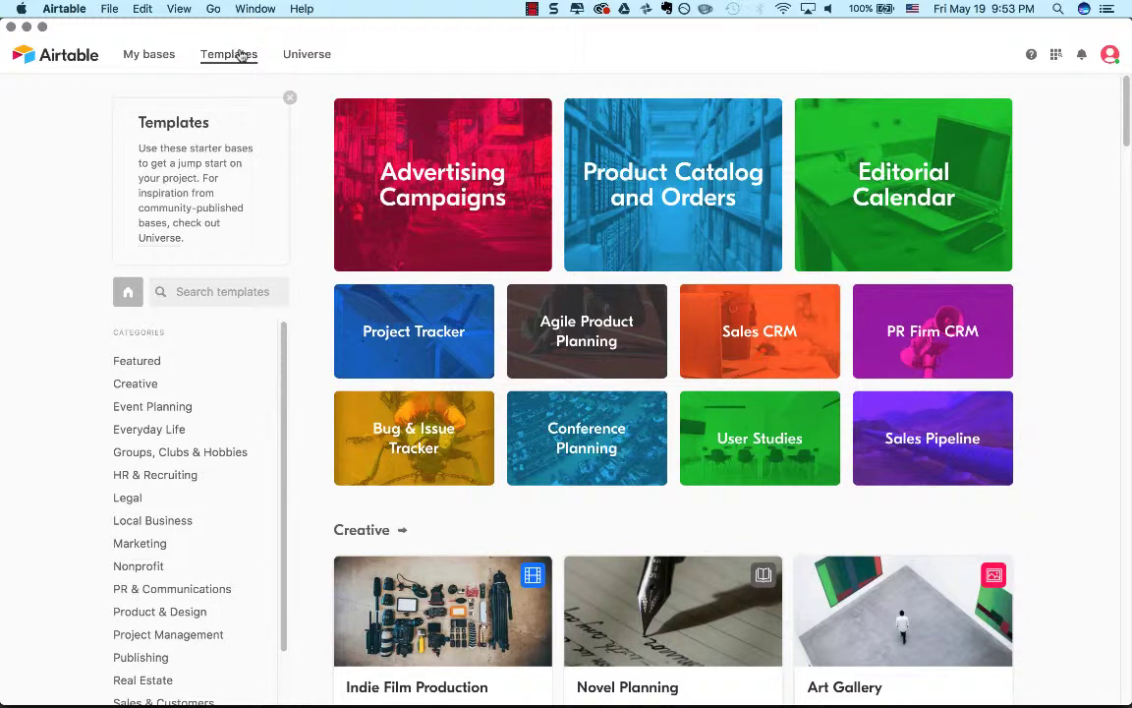
left_click(289, 60)
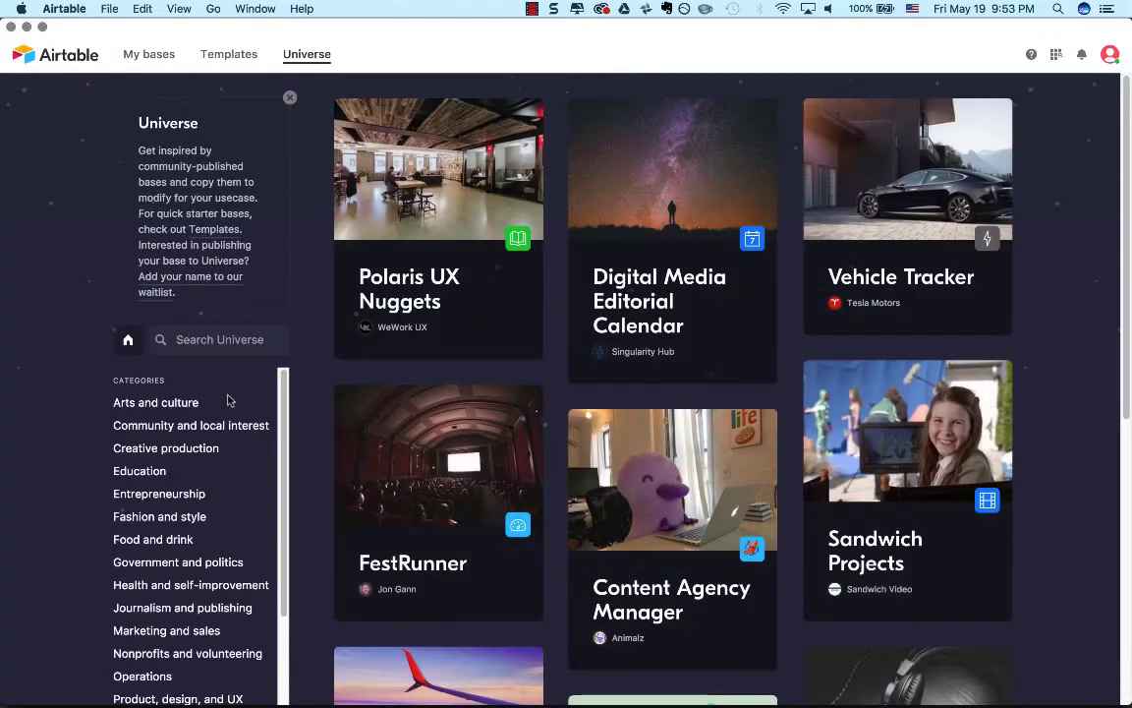
Compare the category list of Universe with the category list of Templates, reading through each one.
scroll(195, 474, "down", 3)
scroll(195, 474, "up", 3)
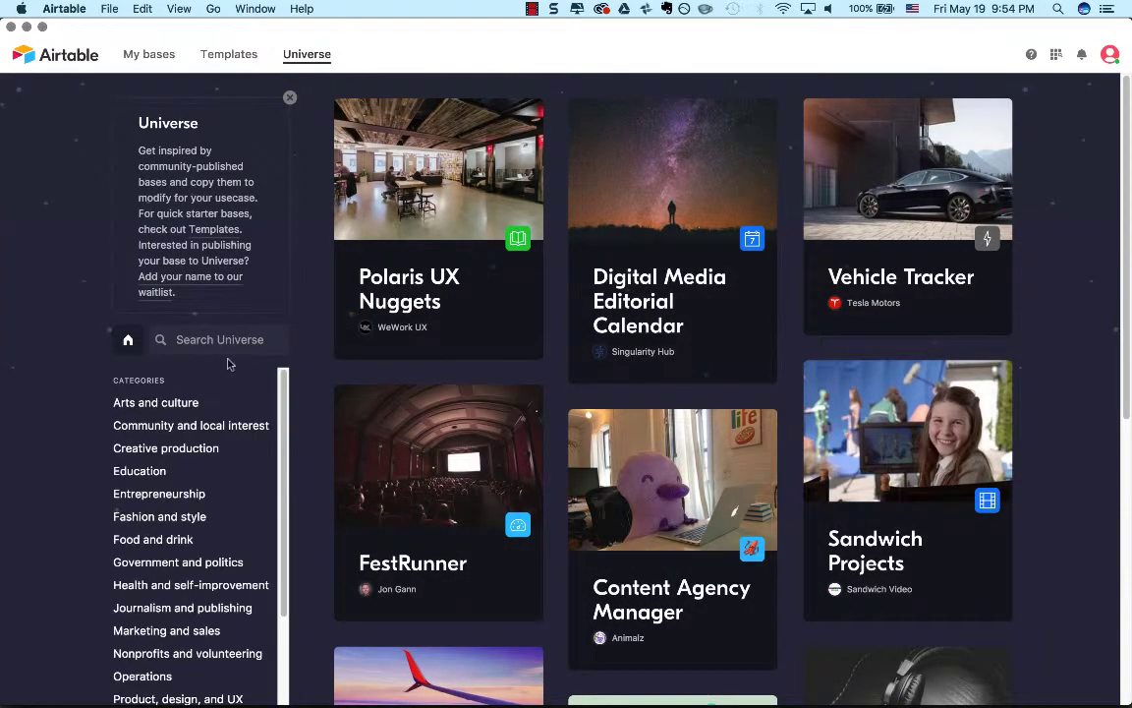
left_click(231, 57)
scroll(205, 453, "down", 2)
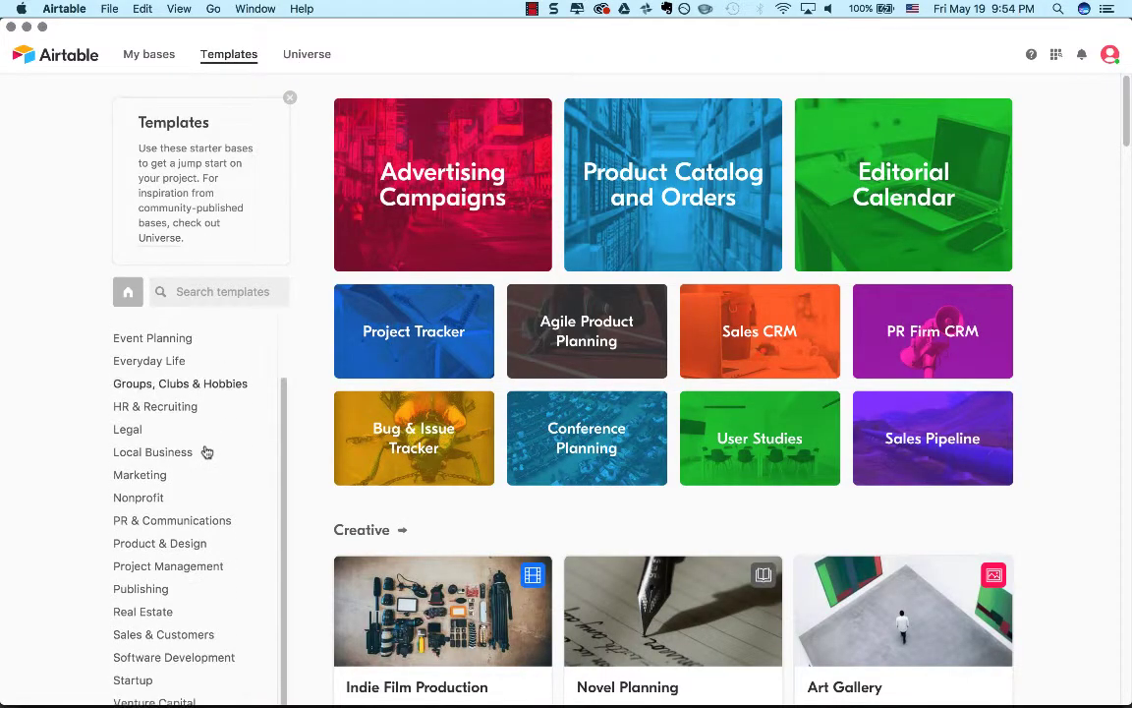
scroll(206, 452, "up", 3)
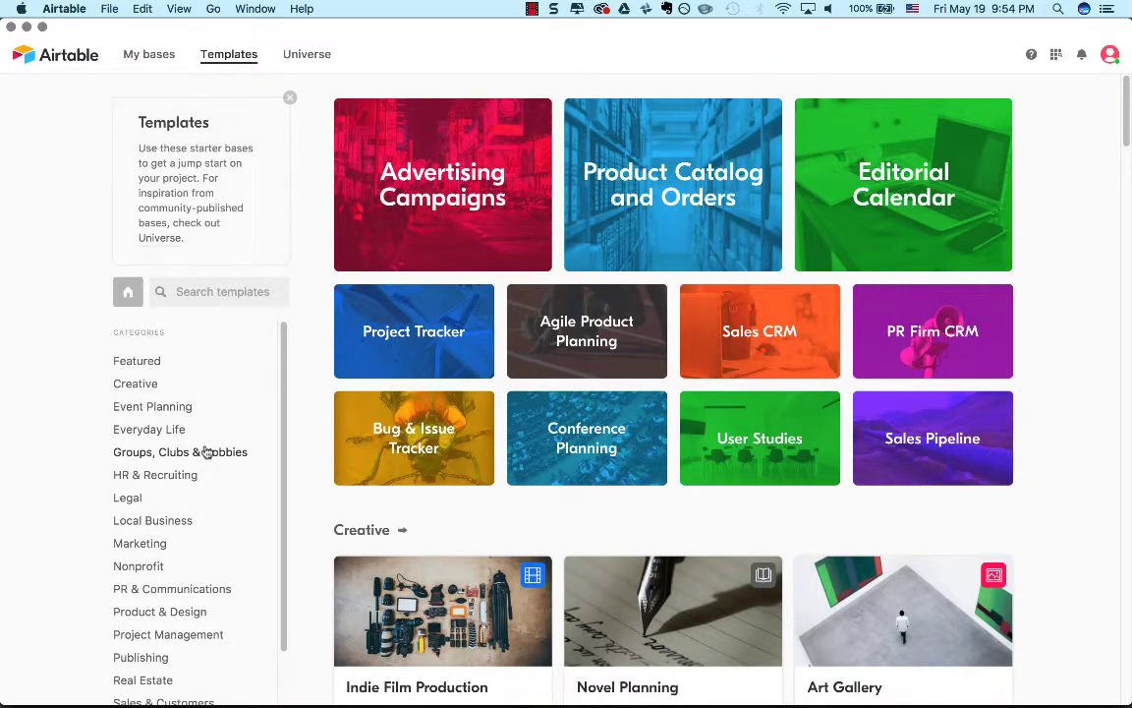
left_click(316, 59)
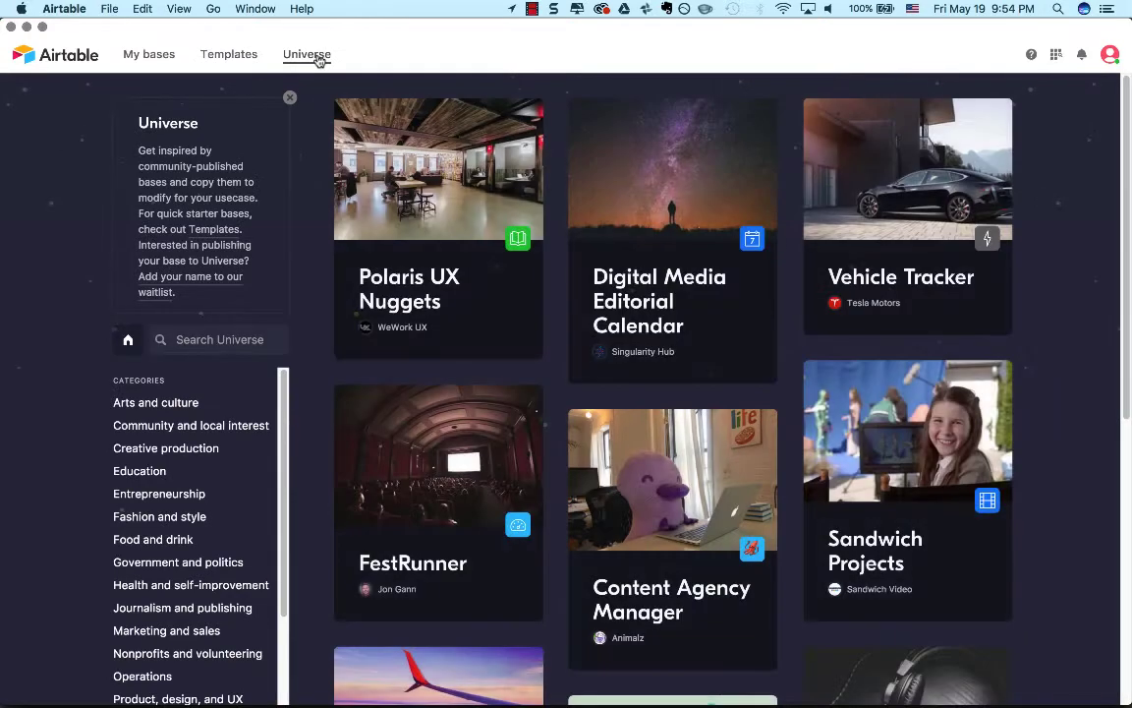
scroll(141, 603, "down", 2)
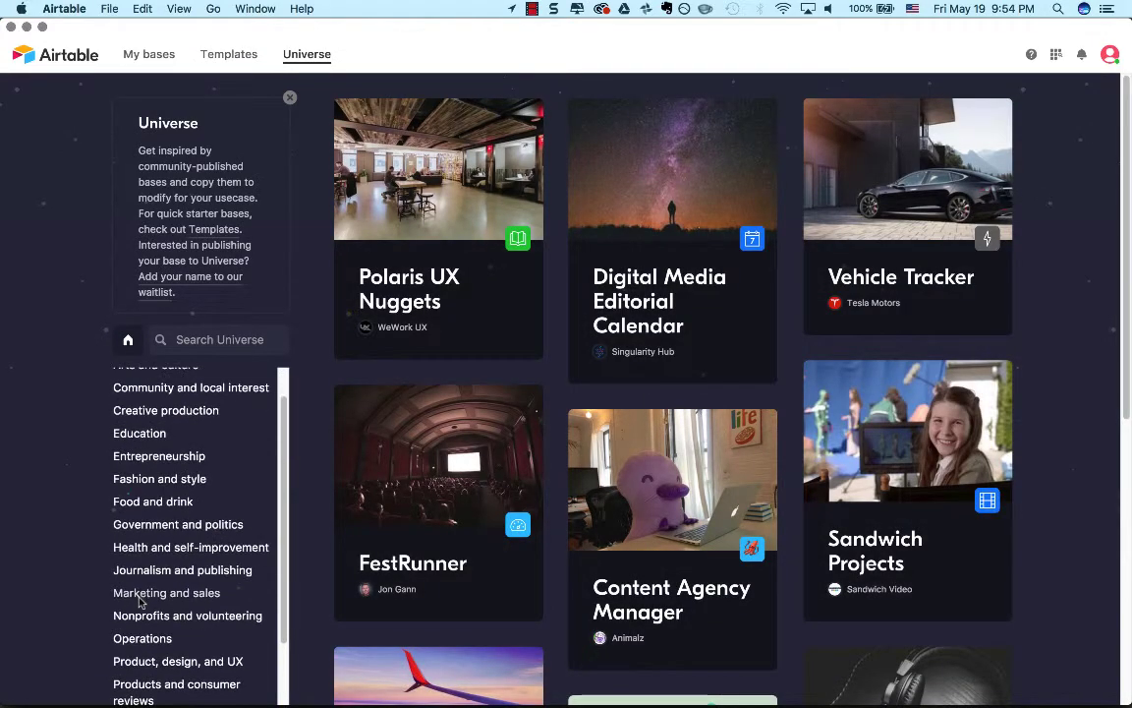
scroll(140, 601, "down", 3)
scroll(141, 601, "up", 5)
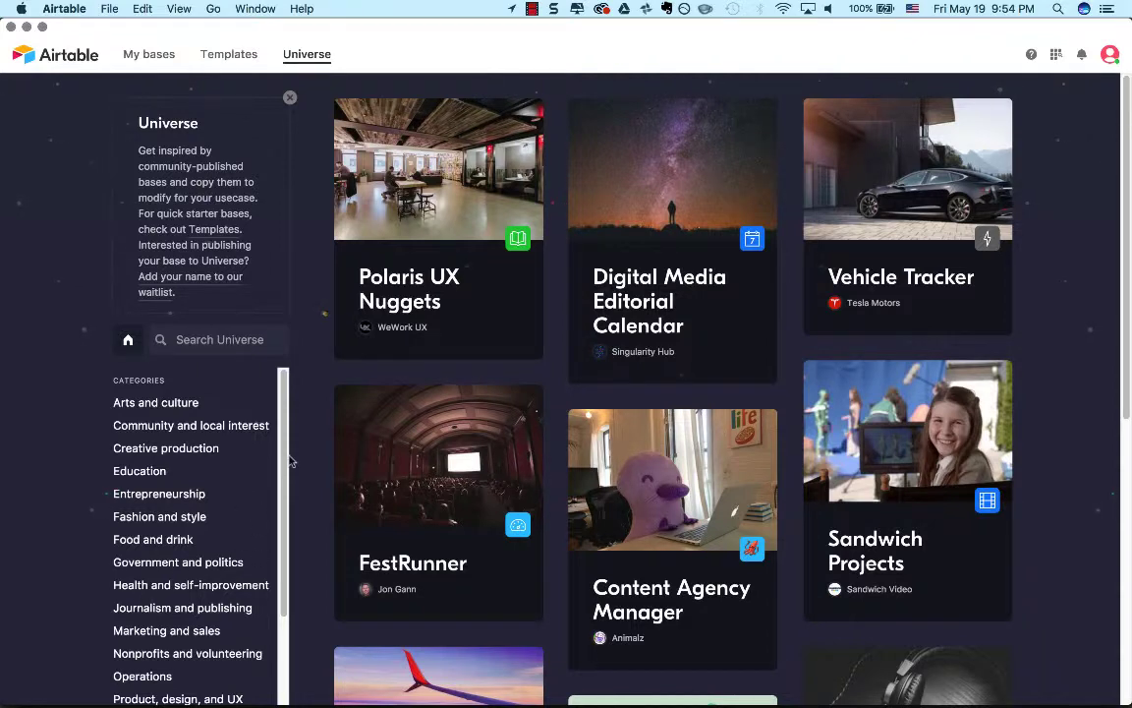
Examine the featured tiles and the template cards by category in the Templates gallery, with a brief check against Universe.
left_click(229, 56)
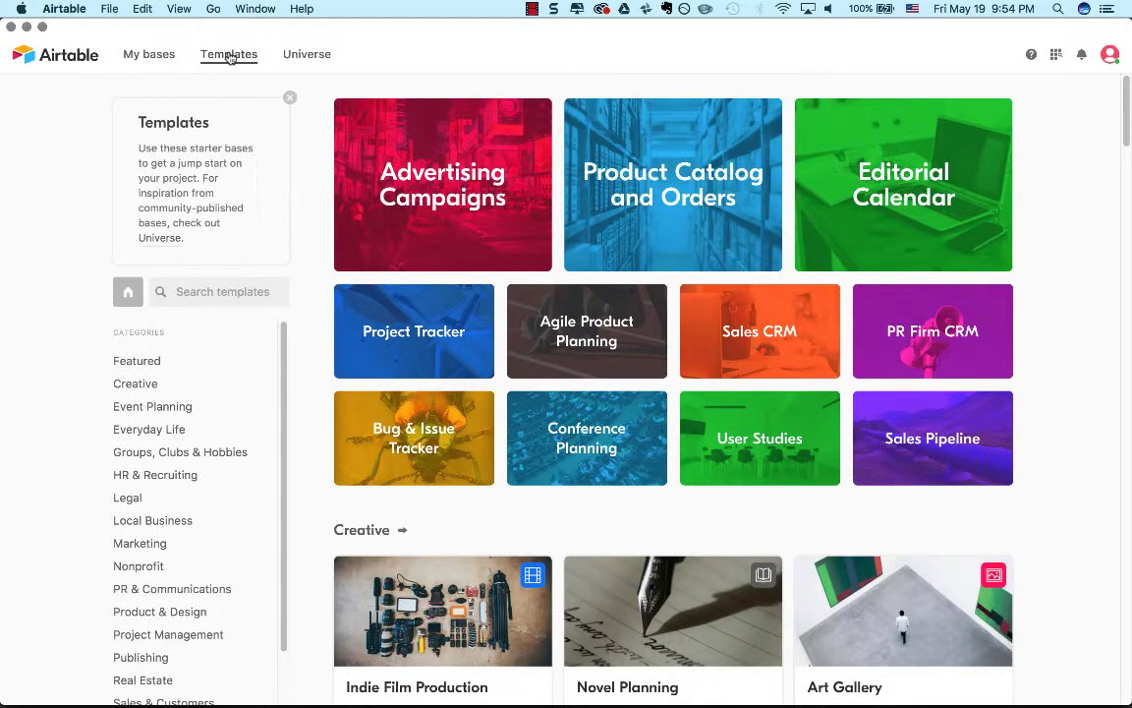
left_click(295, 54)
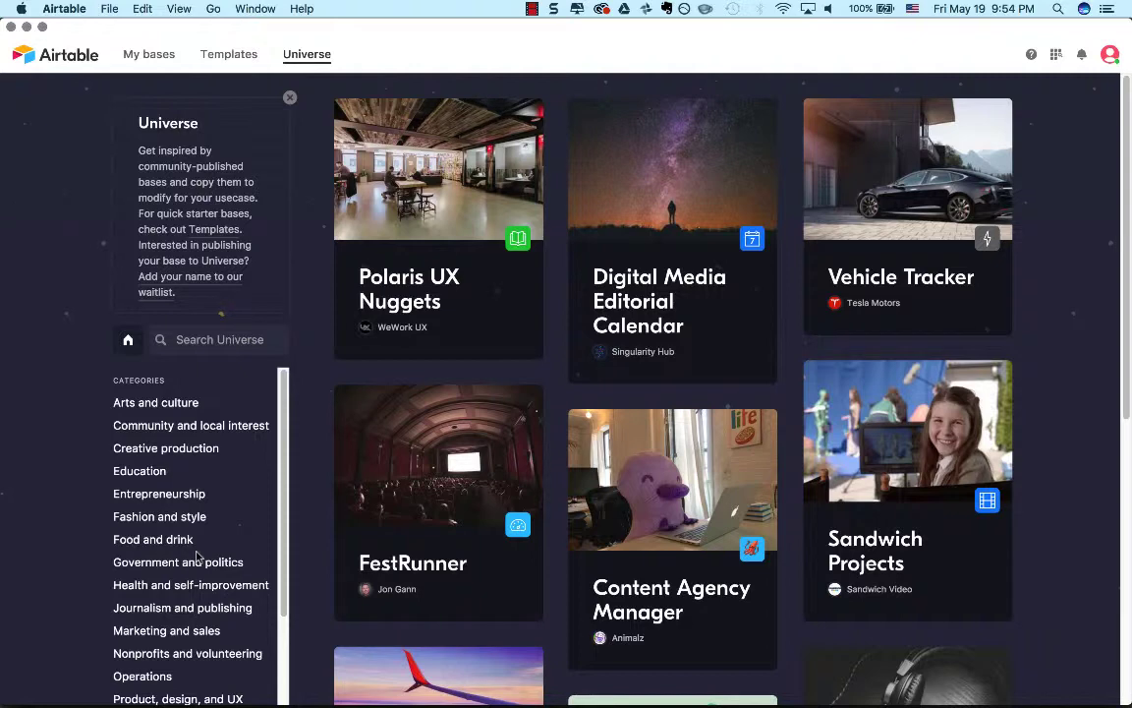
left_click(223, 61)
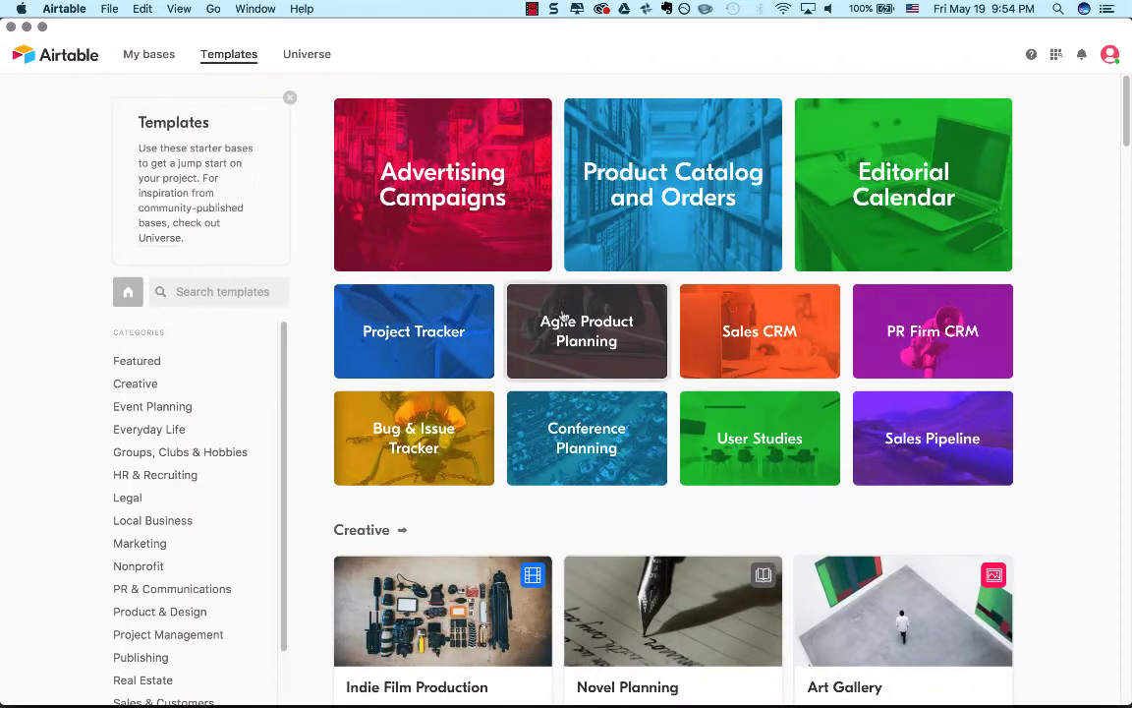
scroll(443, 463, "down", 1)
scroll(444, 463, "down", 5)
scroll(443, 463, "up", 2)
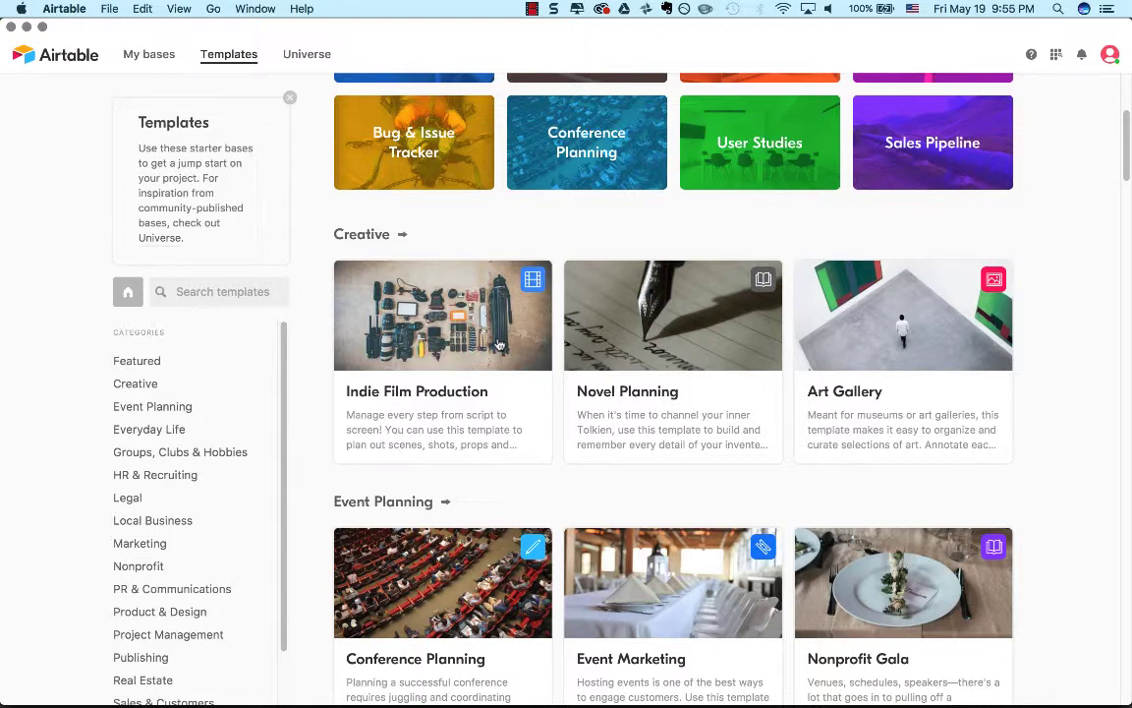
Compare the community base cards in Universe with the cards in Templates, looking further down both galleries and ending in Universe.
left_click(312, 55)
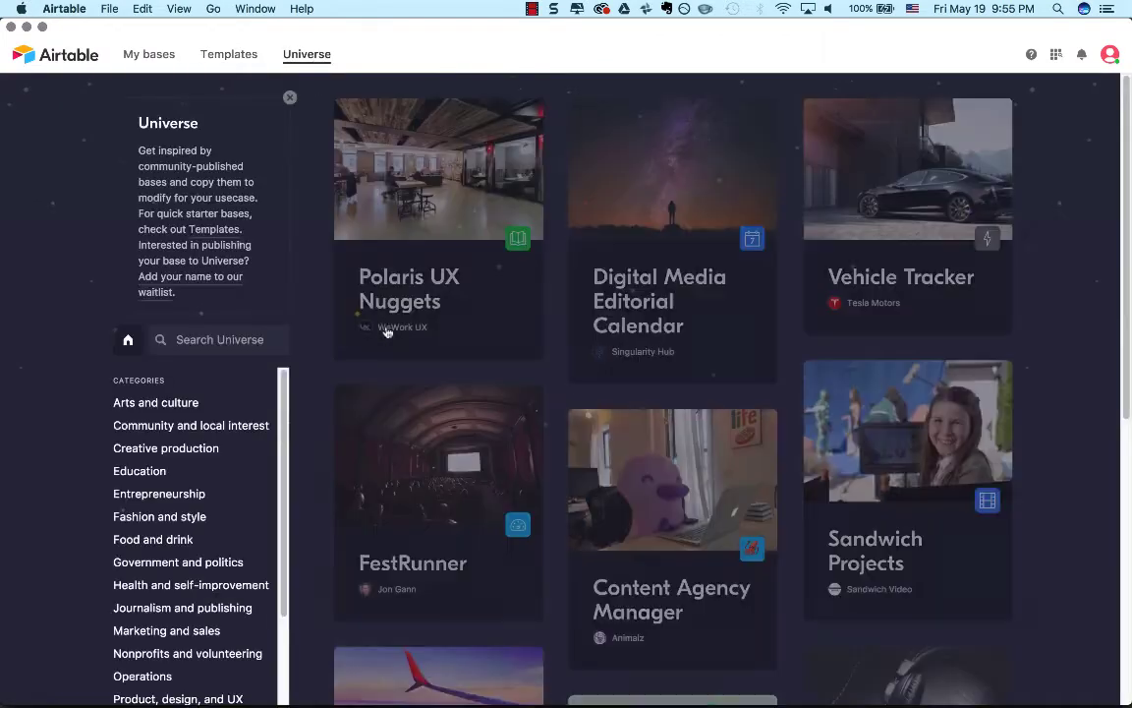
left_click(229, 54)
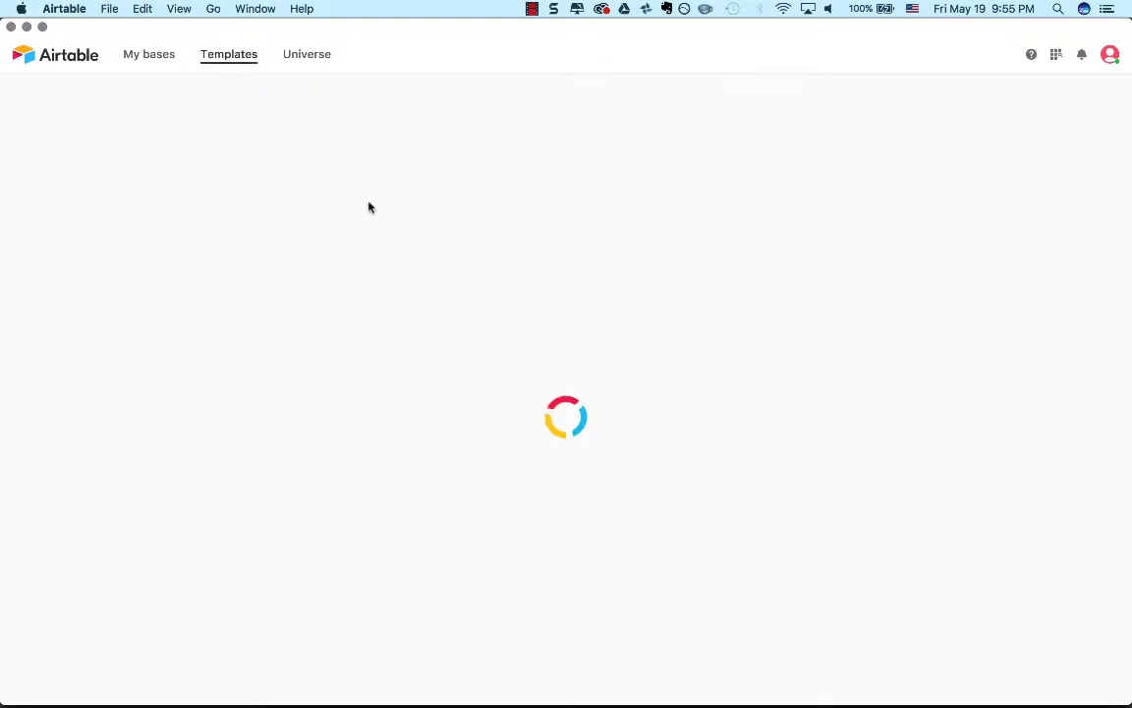
scroll(539, 398, "down", 3)
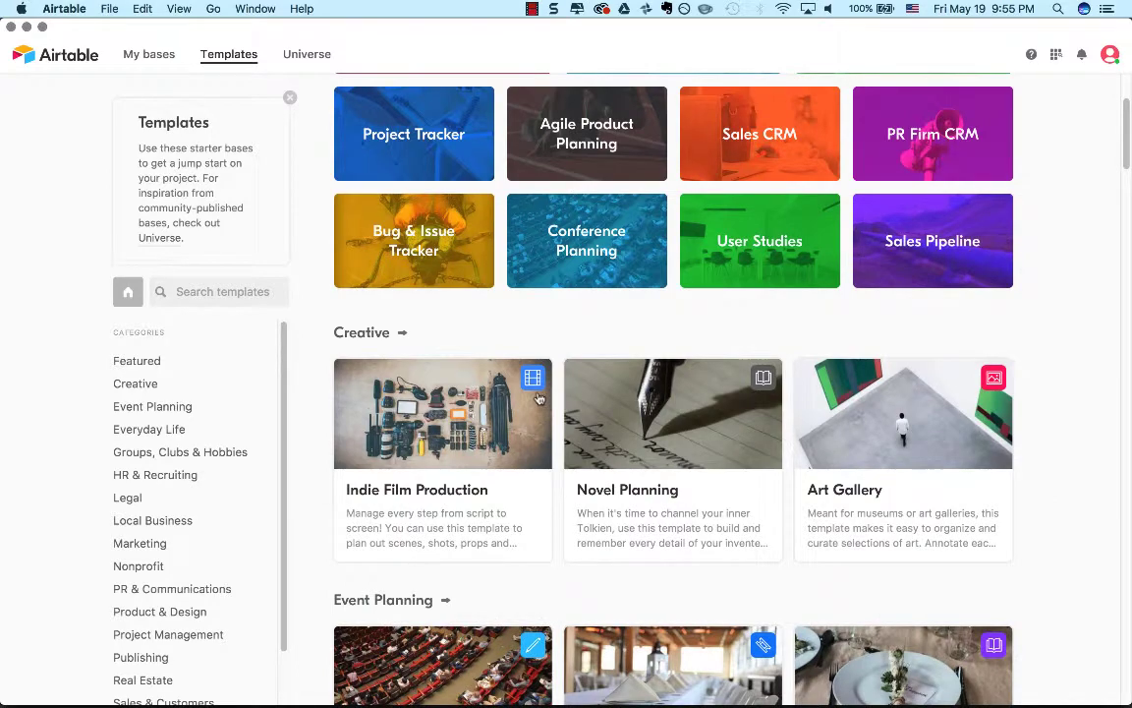
left_click(307, 57)
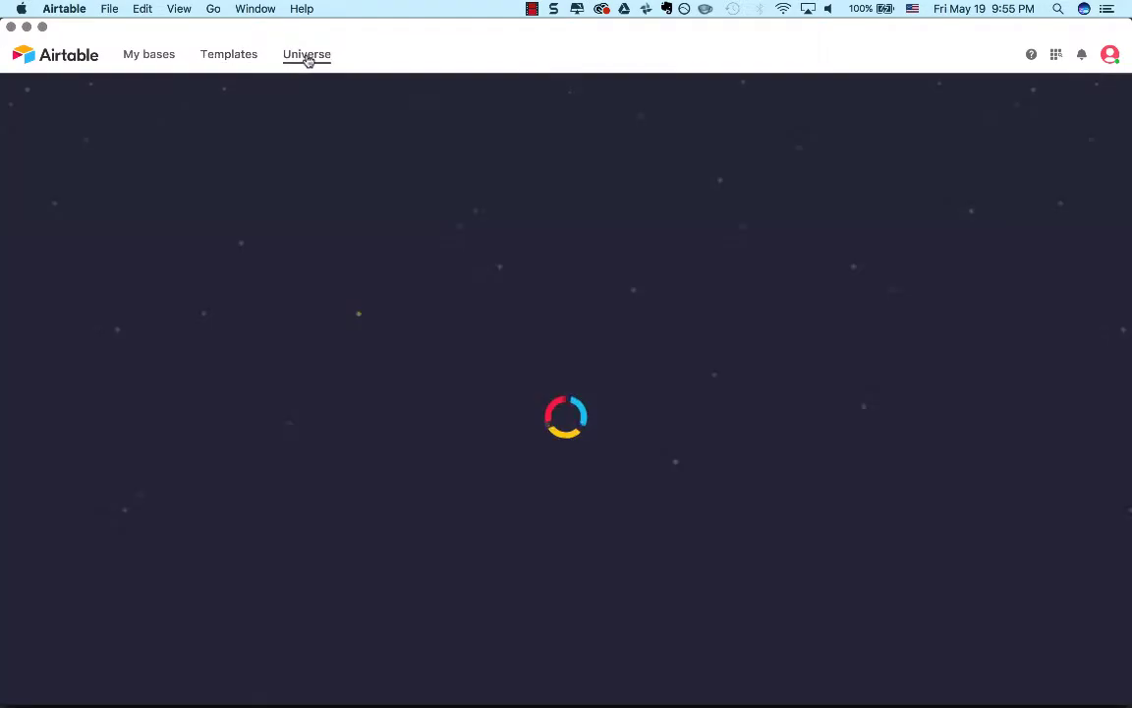
scroll(525, 522, "down", 2)
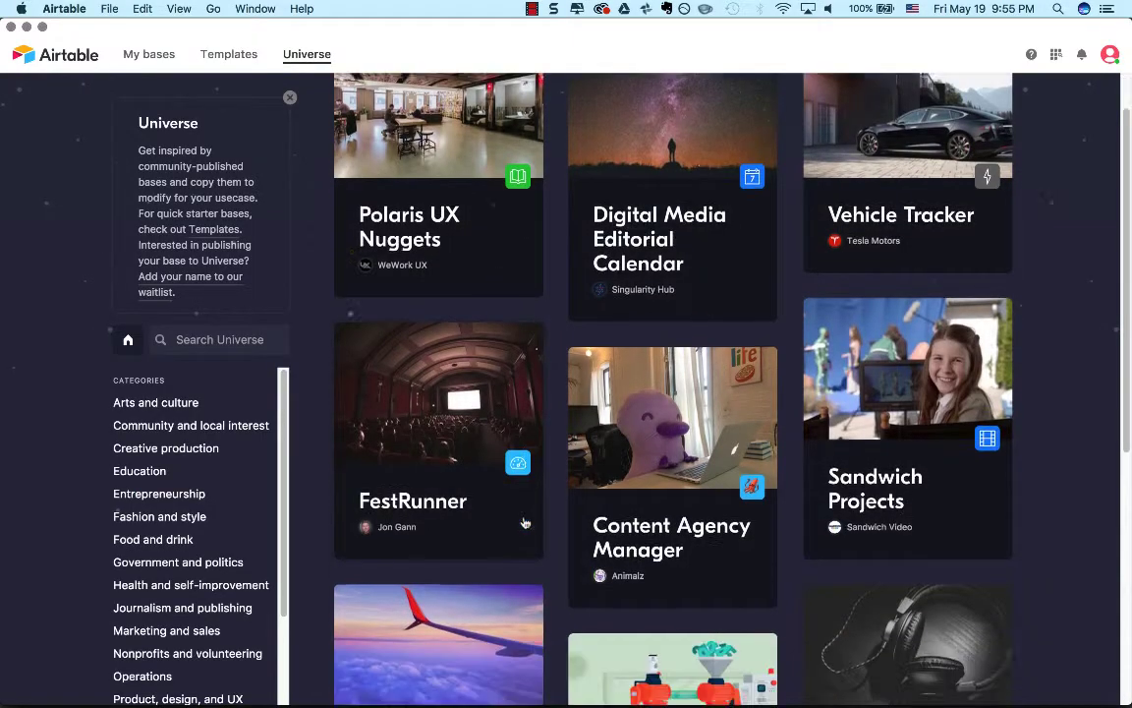
scroll(525, 523, "down", 5)
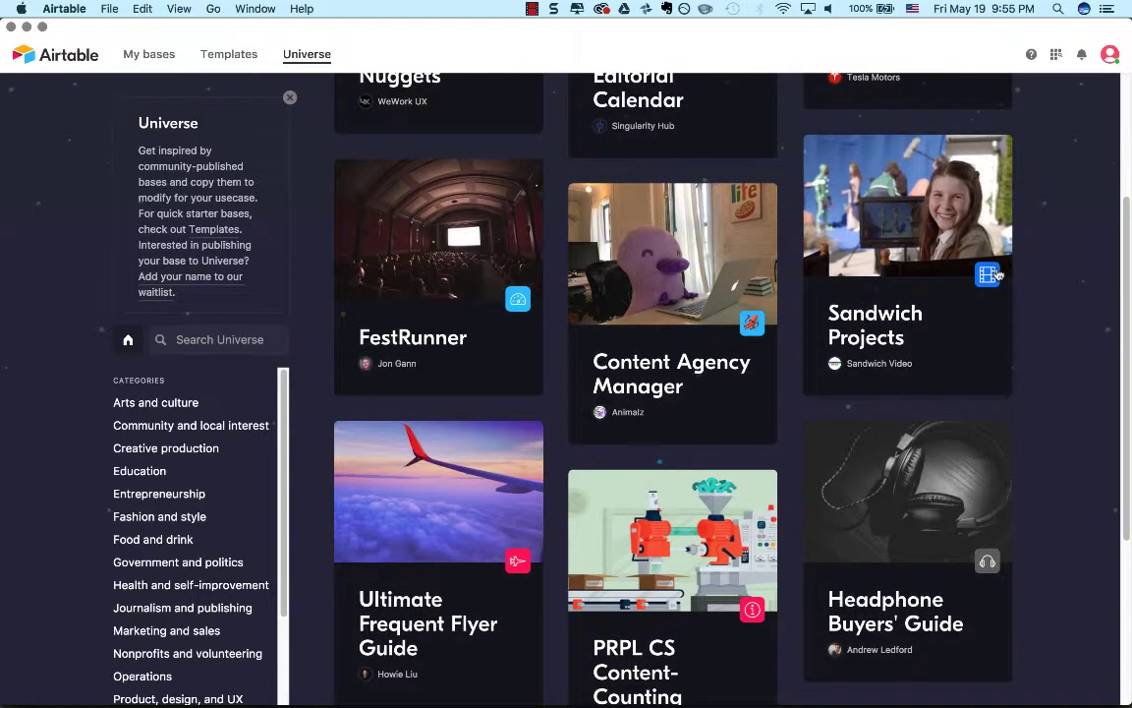
left_click(217, 54)
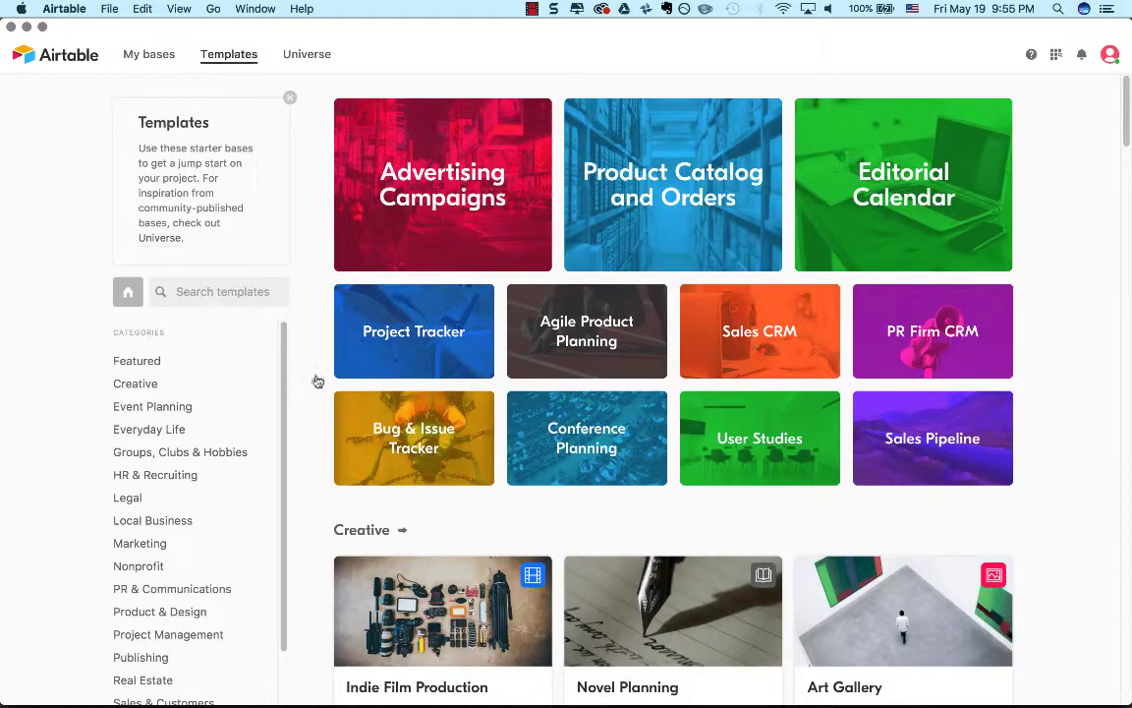
scroll(530, 594, "down", 3)
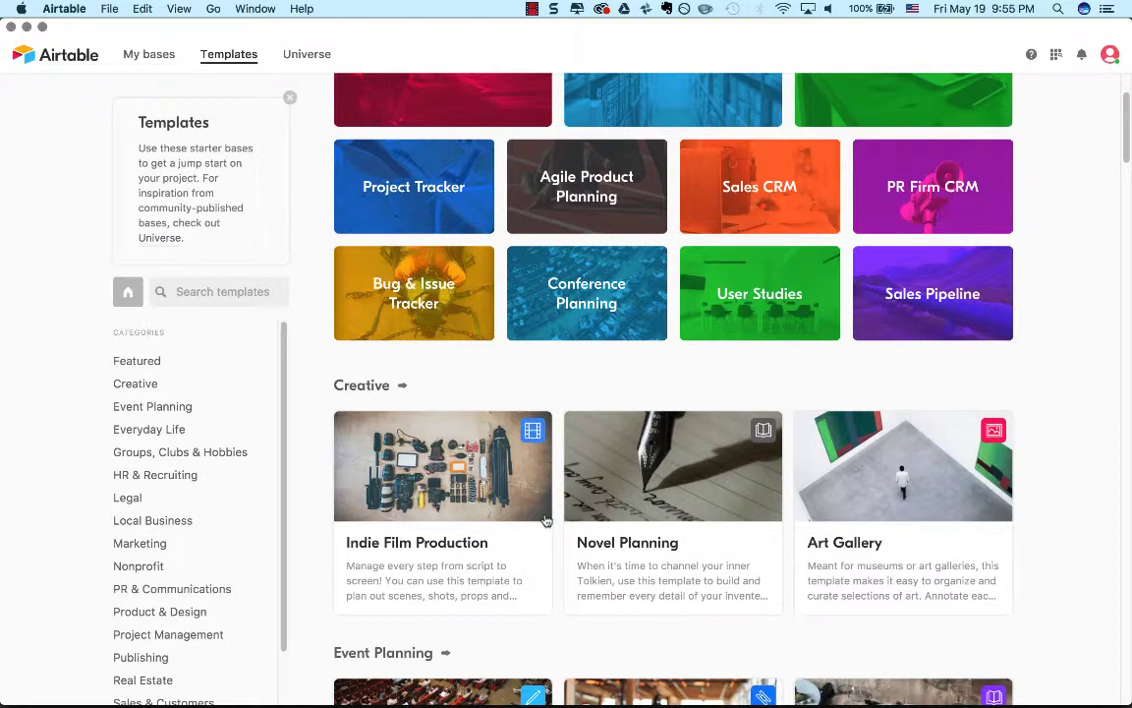
left_click(298, 59)
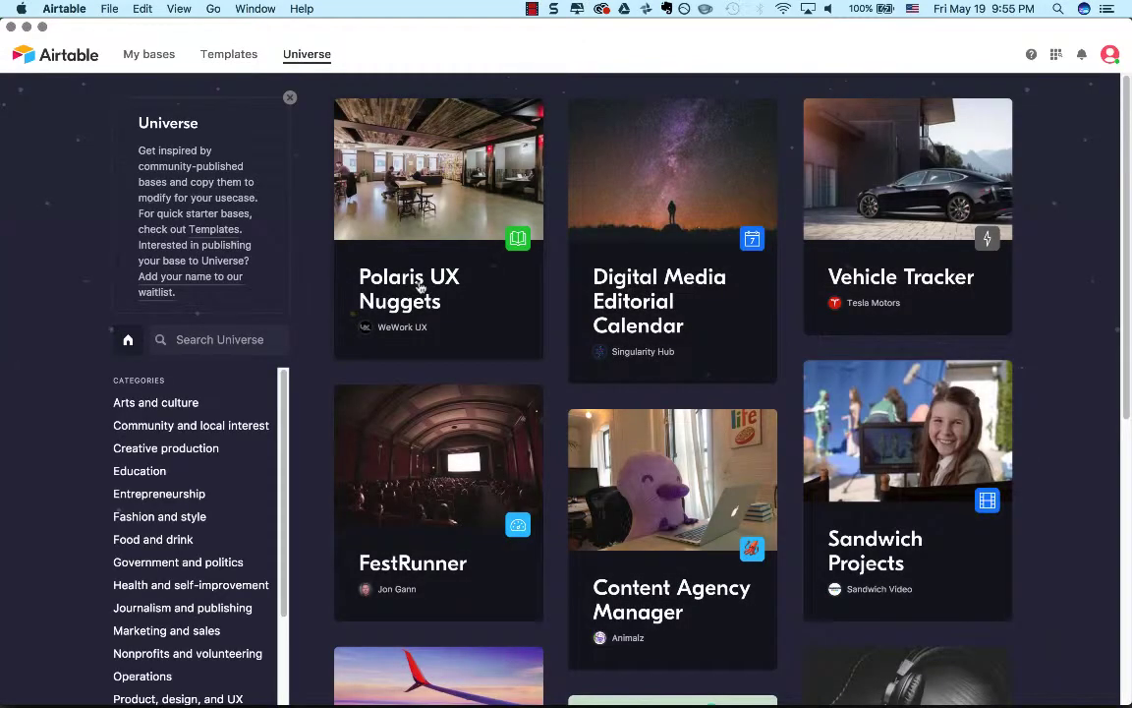
Open the Indie Film Production template from the Creative section of Templates and review its detail page.
left_click(230, 61)
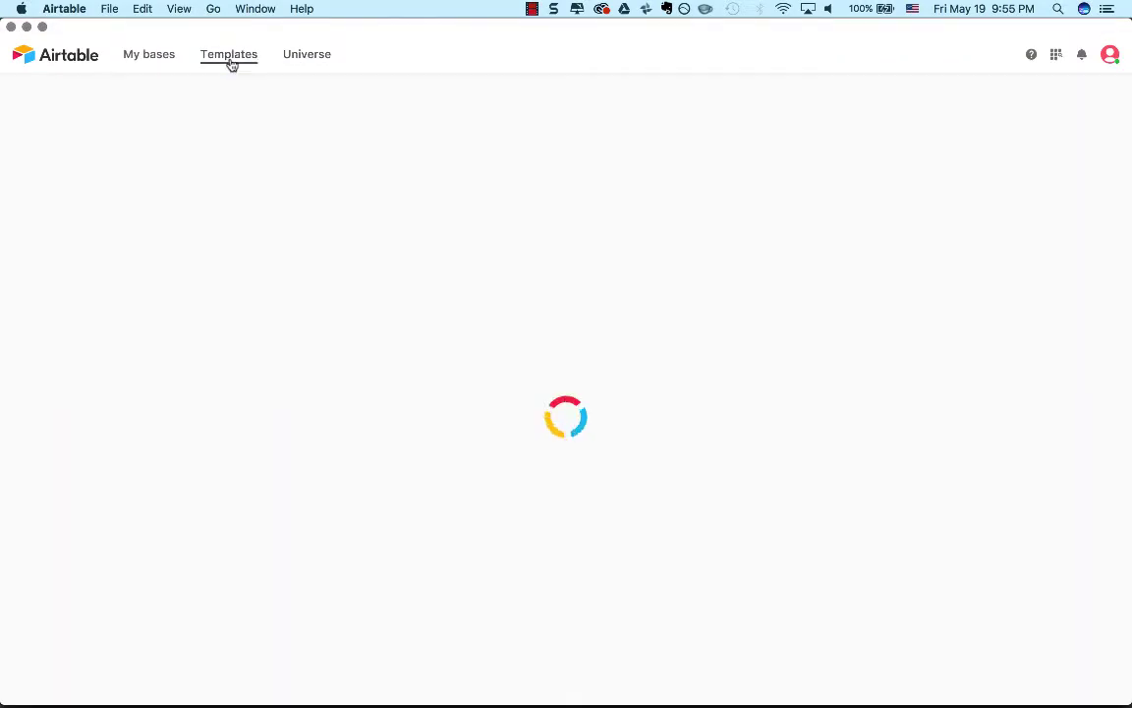
scroll(498, 303, "down", 2)
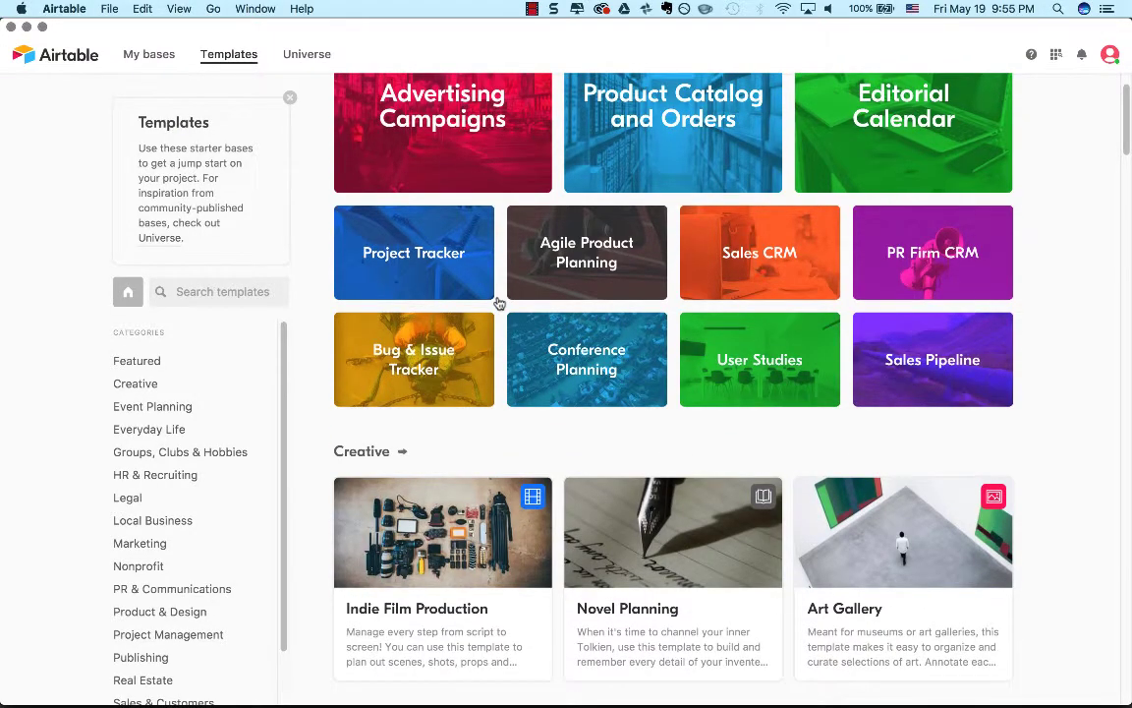
scroll(499, 304, "down", 1)
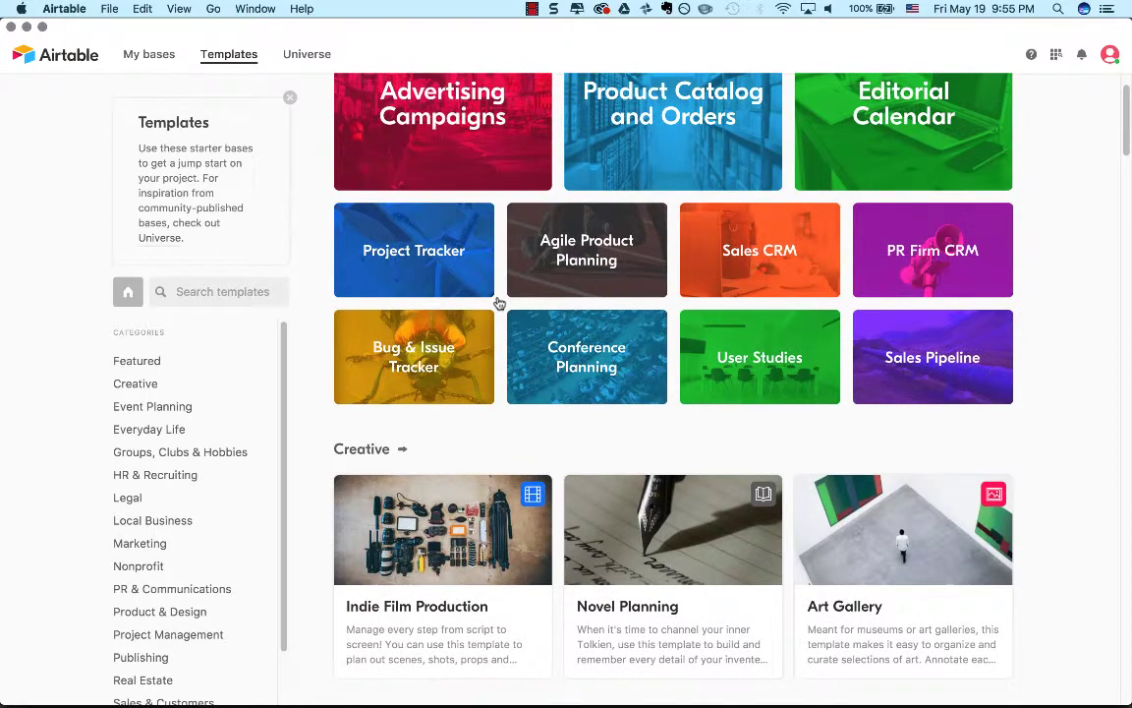
scroll(498, 303, "down", 4)
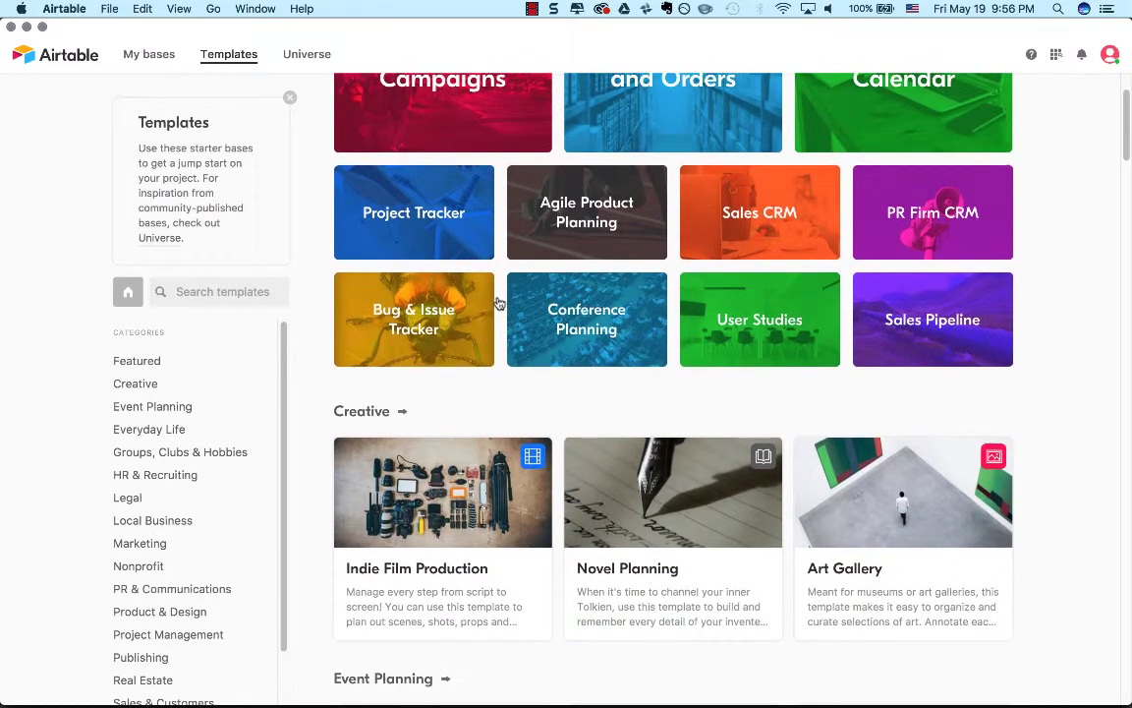
scroll(498, 304, "down", 1)
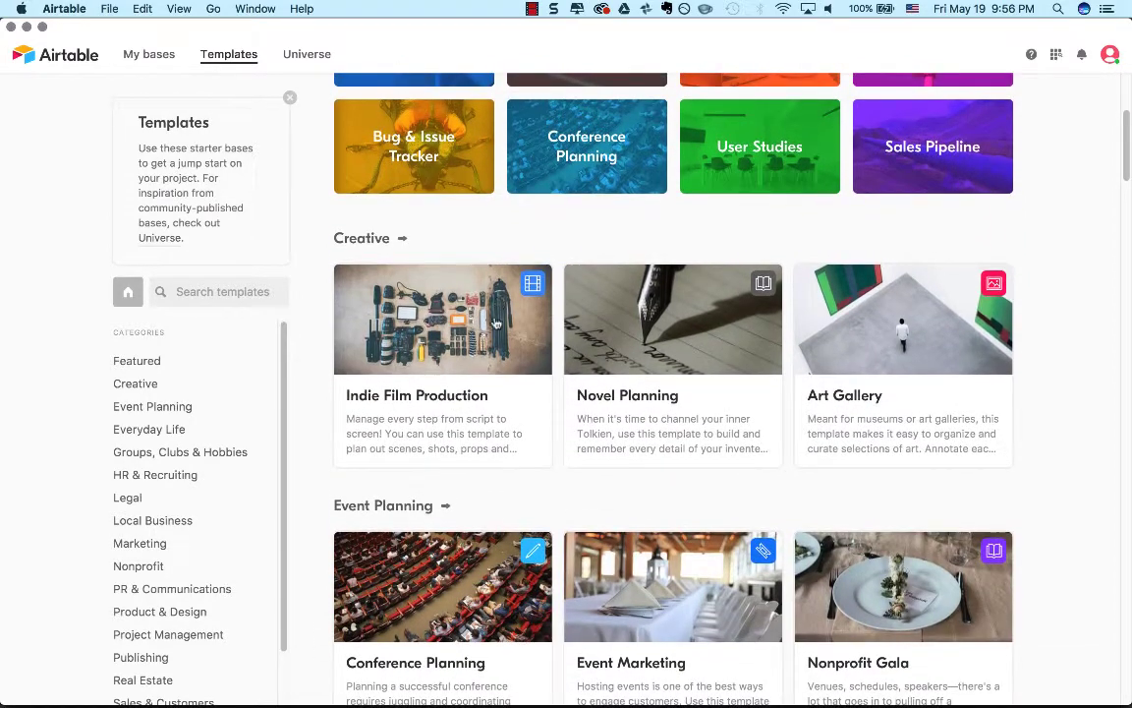
left_click(491, 345)
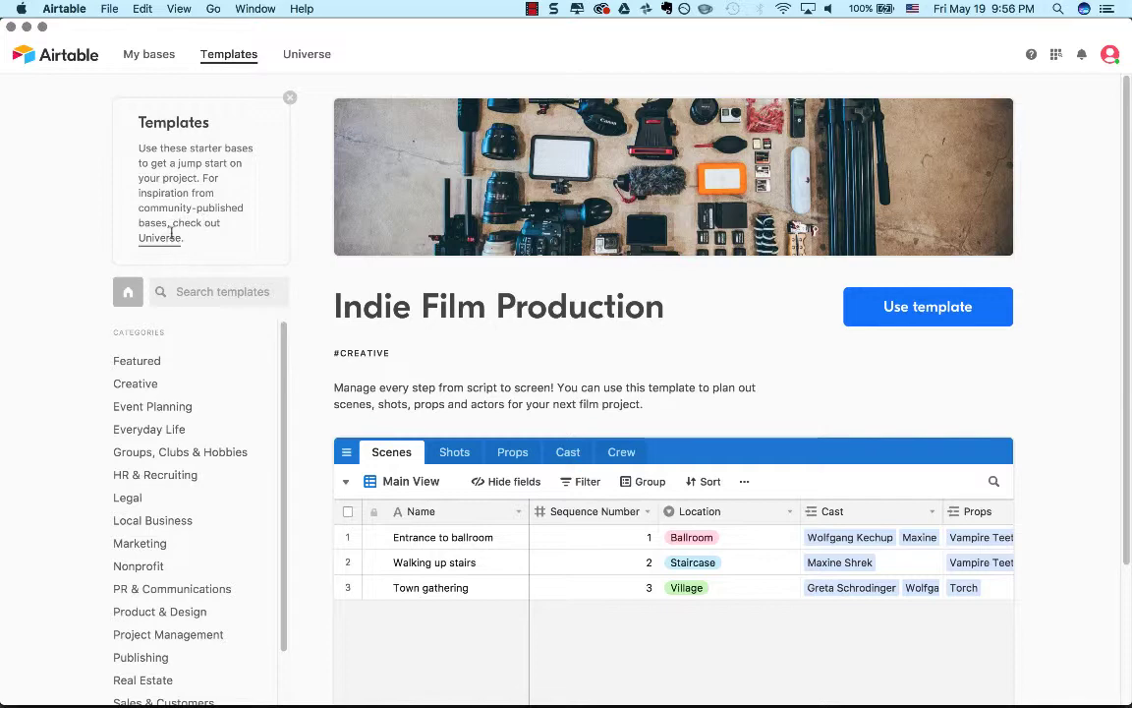
scroll(455, 353, "down", 2)
scroll(455, 353, "up", 2)
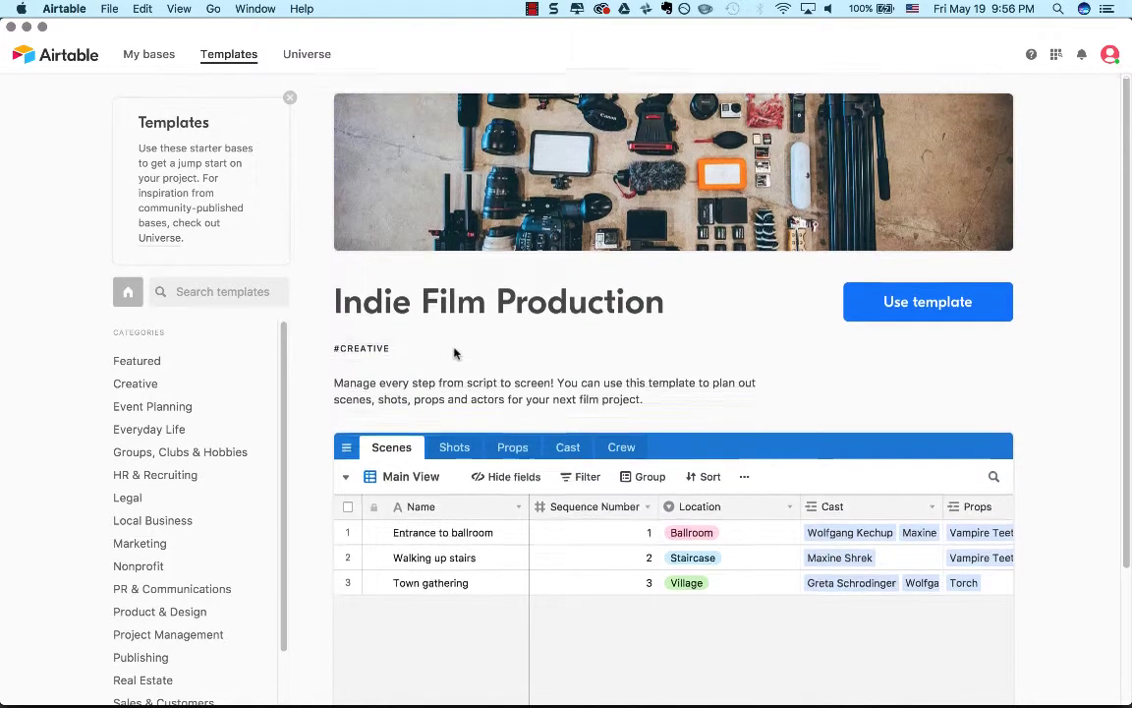
Return to Universe and open the Digital Media Editorial Calendar base by Singularity Hub.
left_click(327, 57)
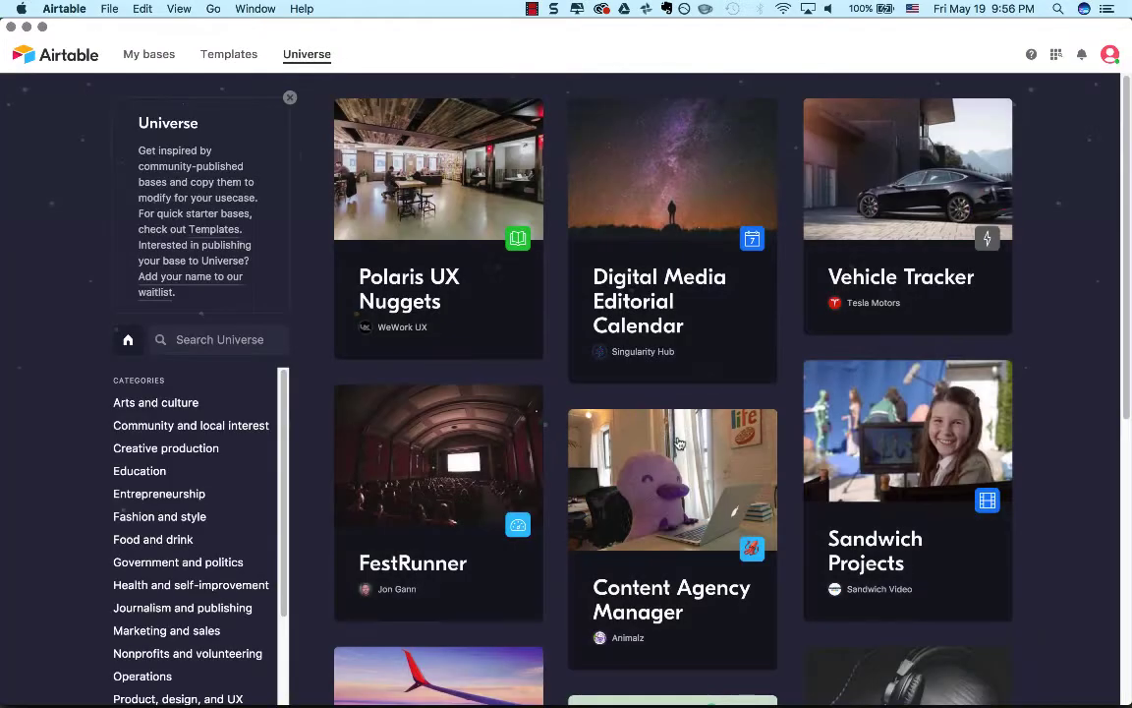
left_click(664, 270)
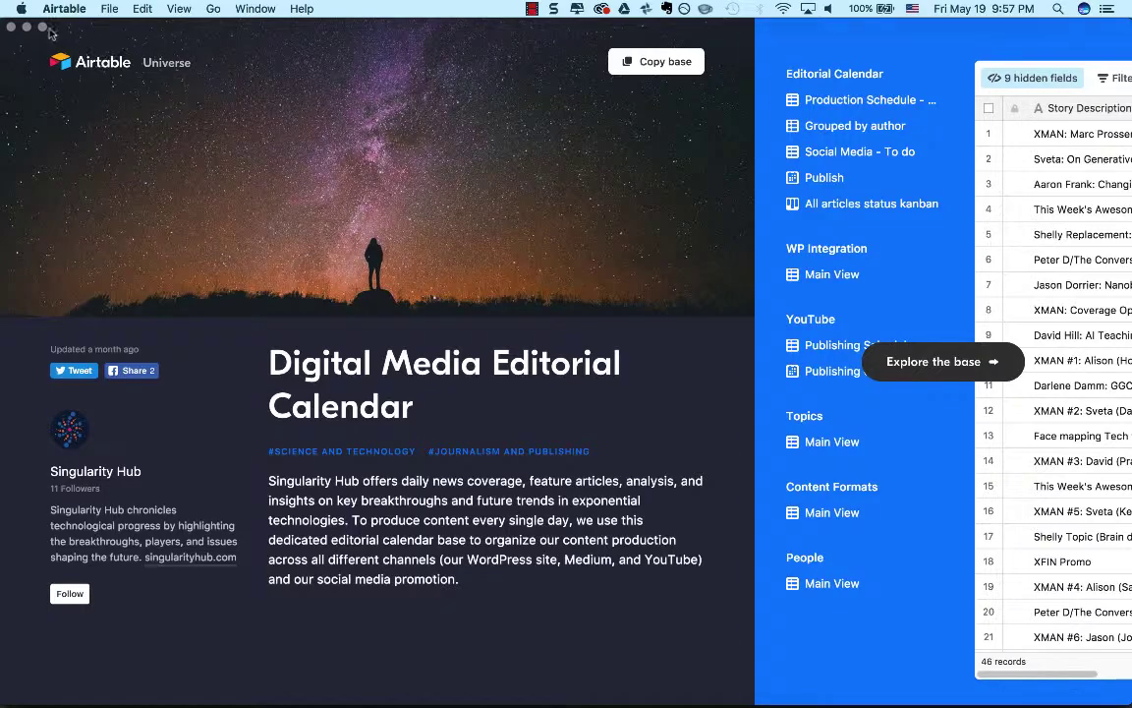
left_click(11, 29)
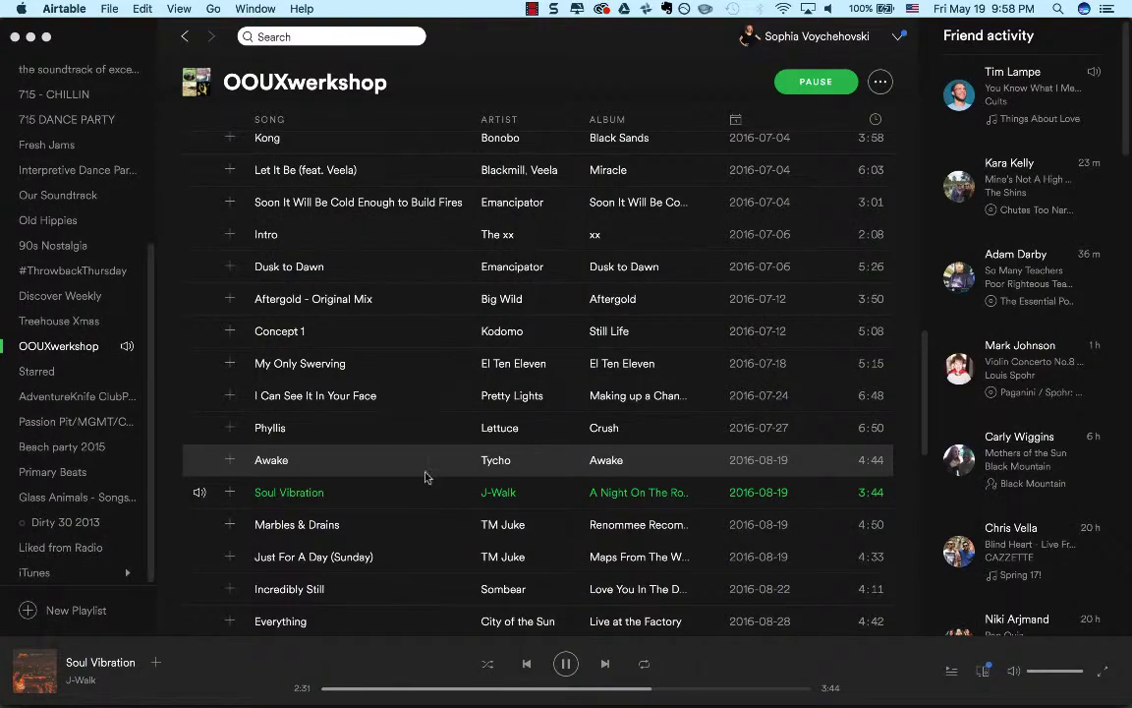
mouse_move(614, 691)
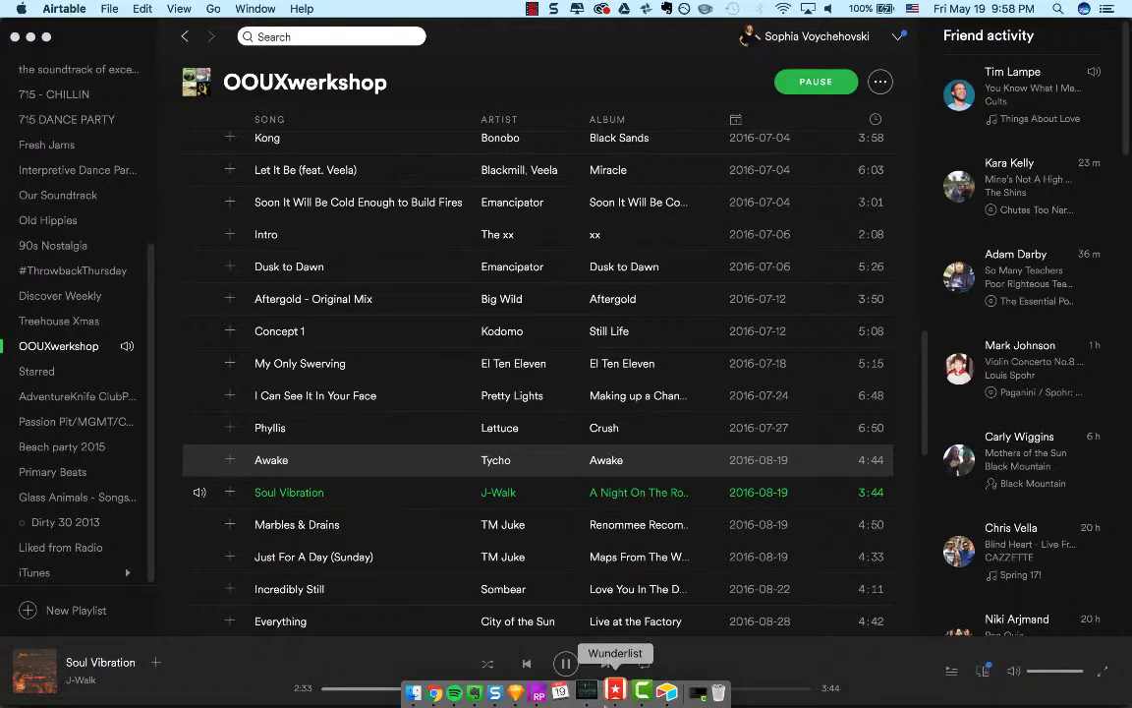
left_click(654, 692)
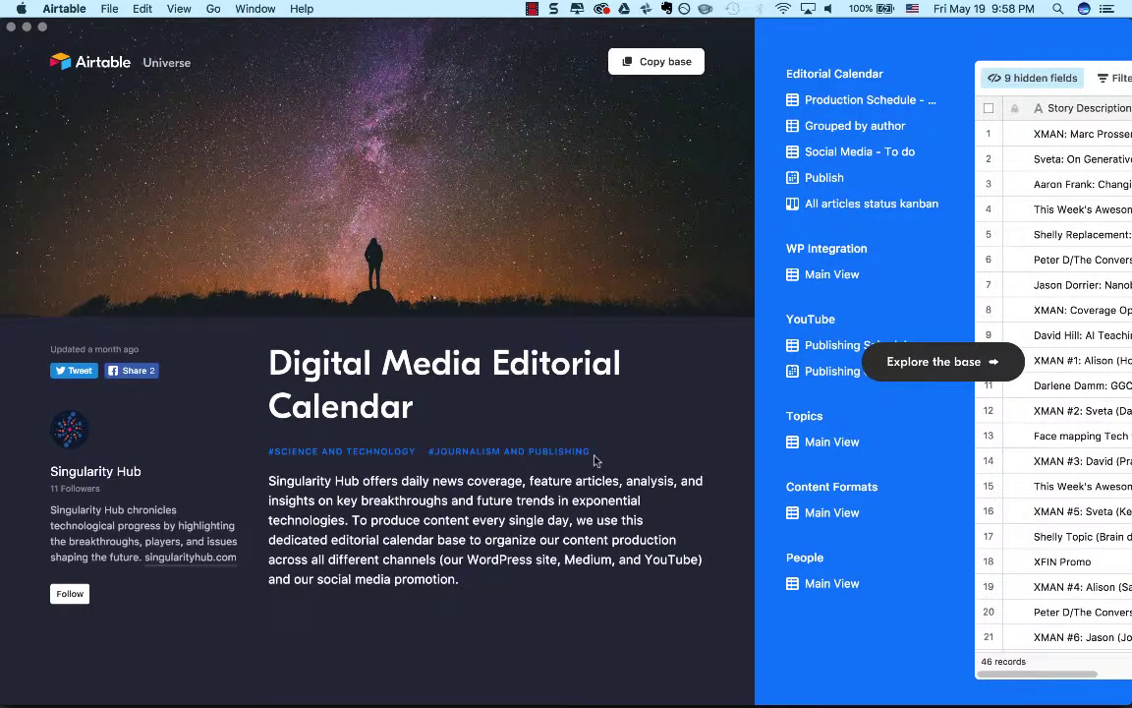
left_click(26, 27)
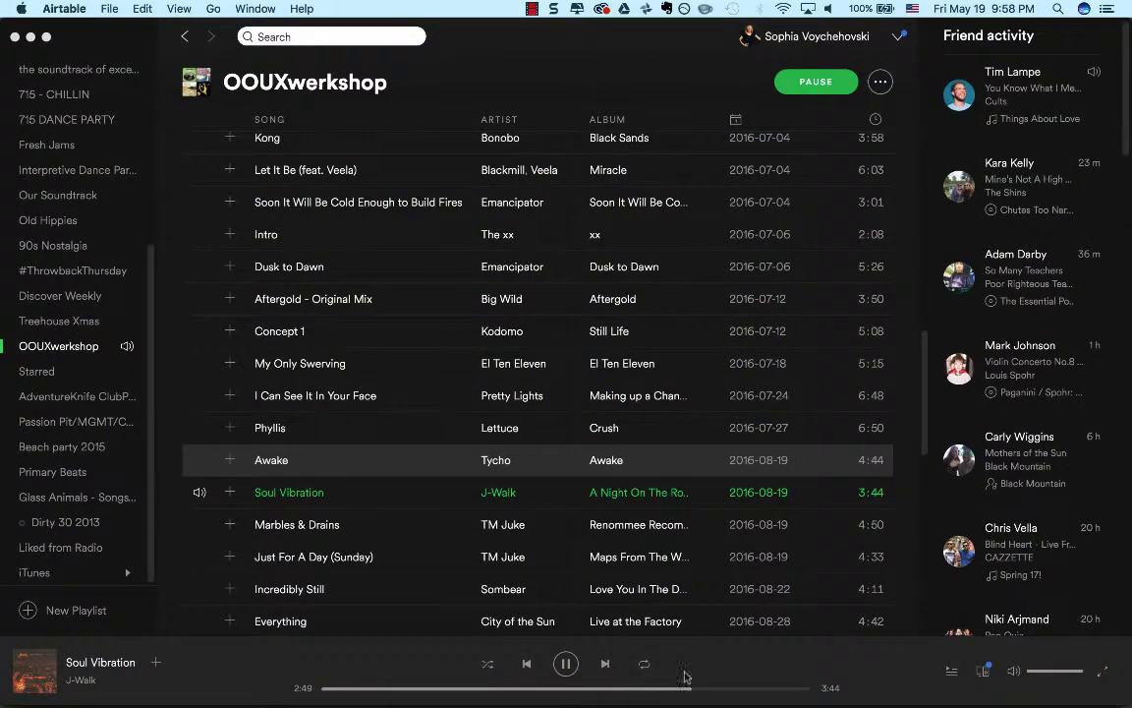
mouse_move(689, 692)
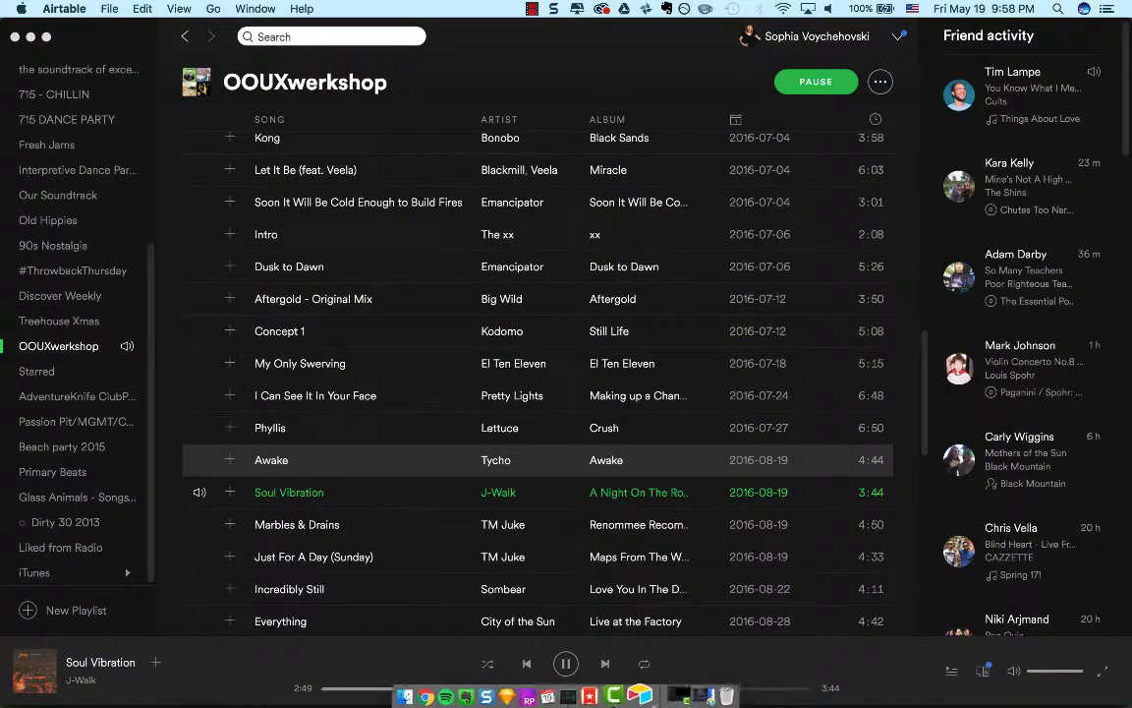
left_click(695, 693)
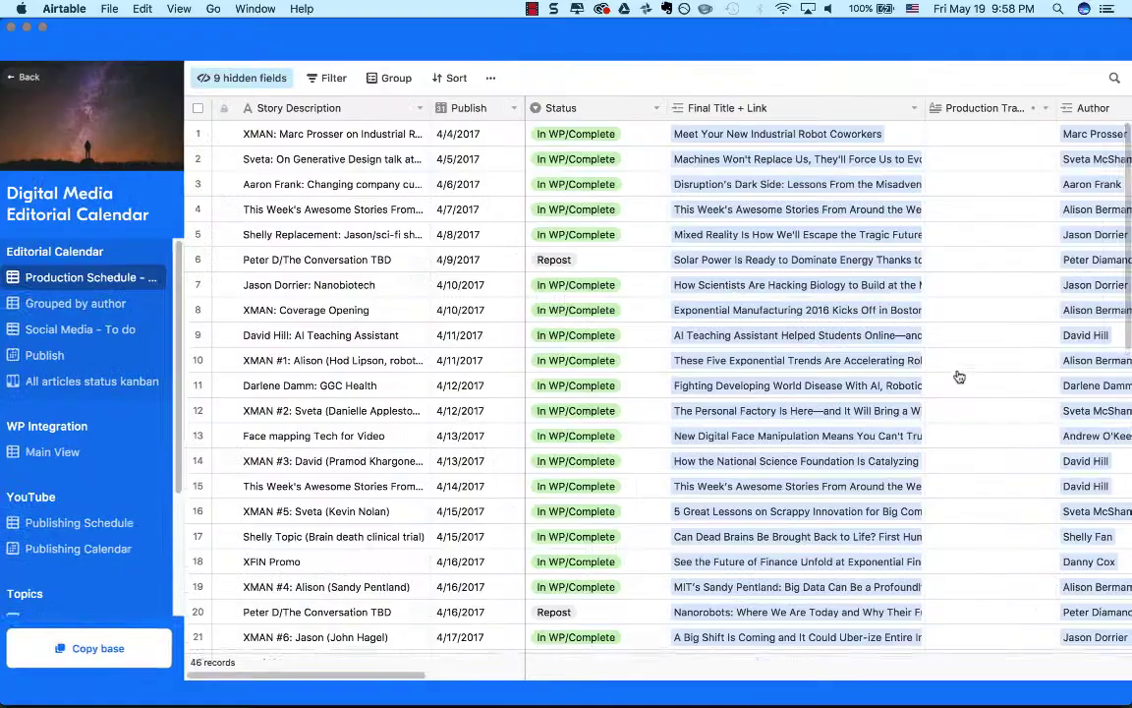
Explore the Digital Media Editorial Calendar base through its Production Schedule, Grouped by author and Social Media - To do views.
left_click(959, 362)
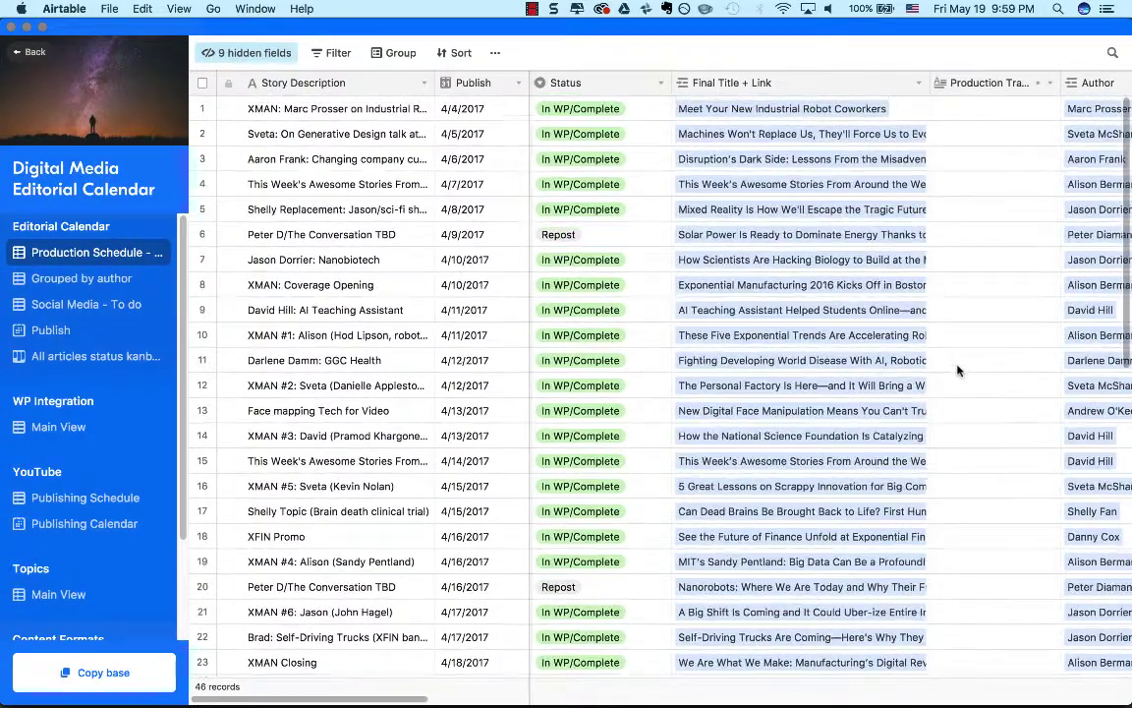
scroll(958, 370, "right", 10)
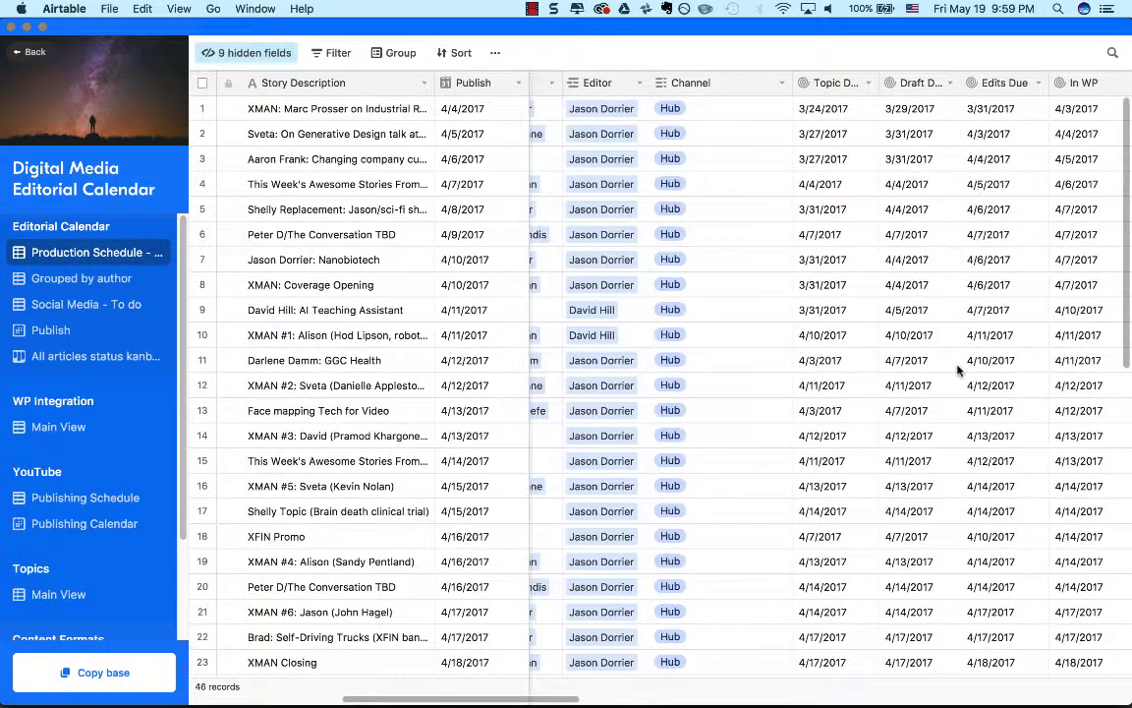
scroll(958, 369, "left", 10)
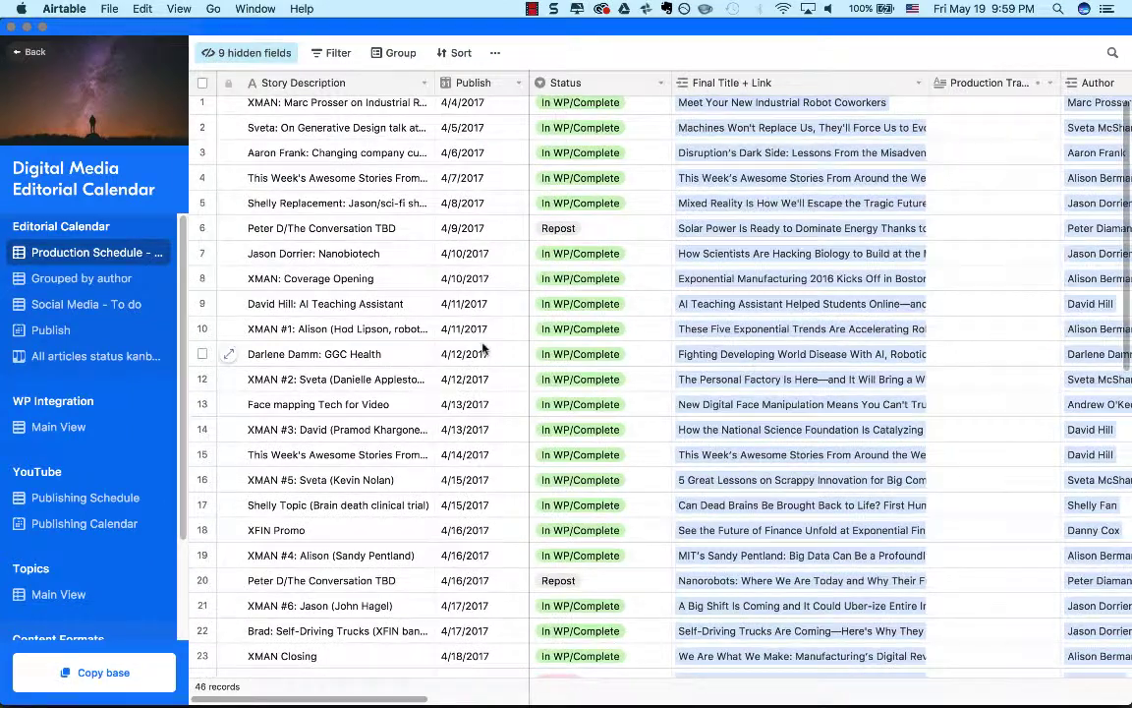
scroll(481, 314, "up", 1)
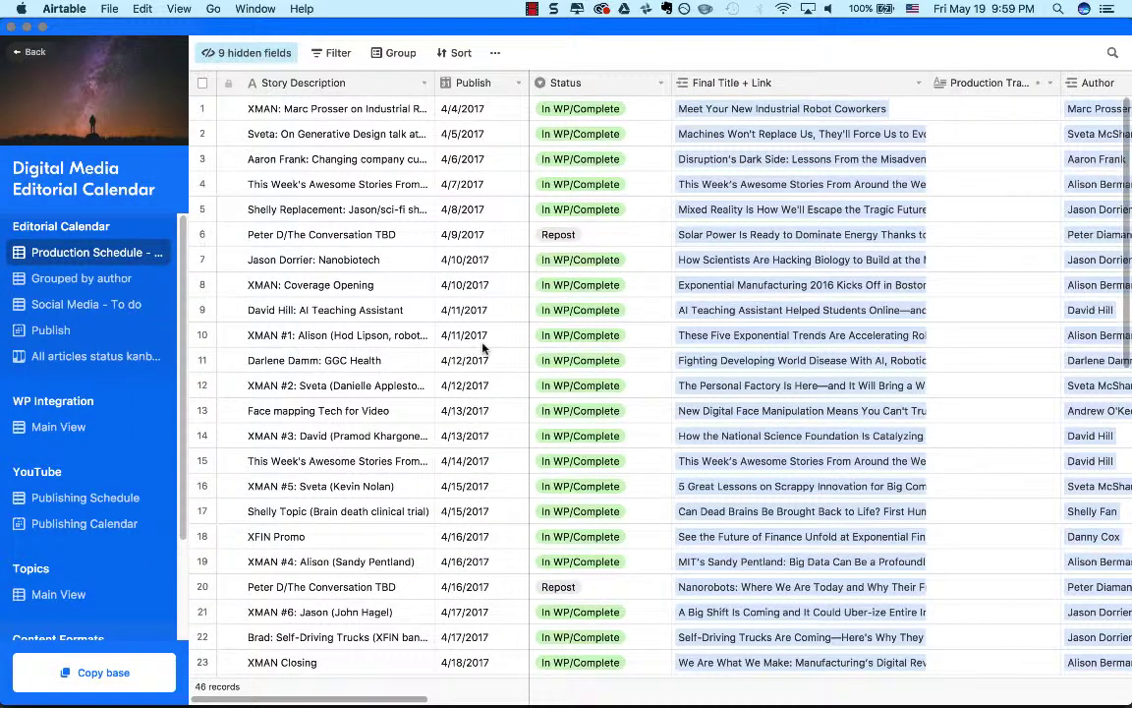
left_click(78, 280)
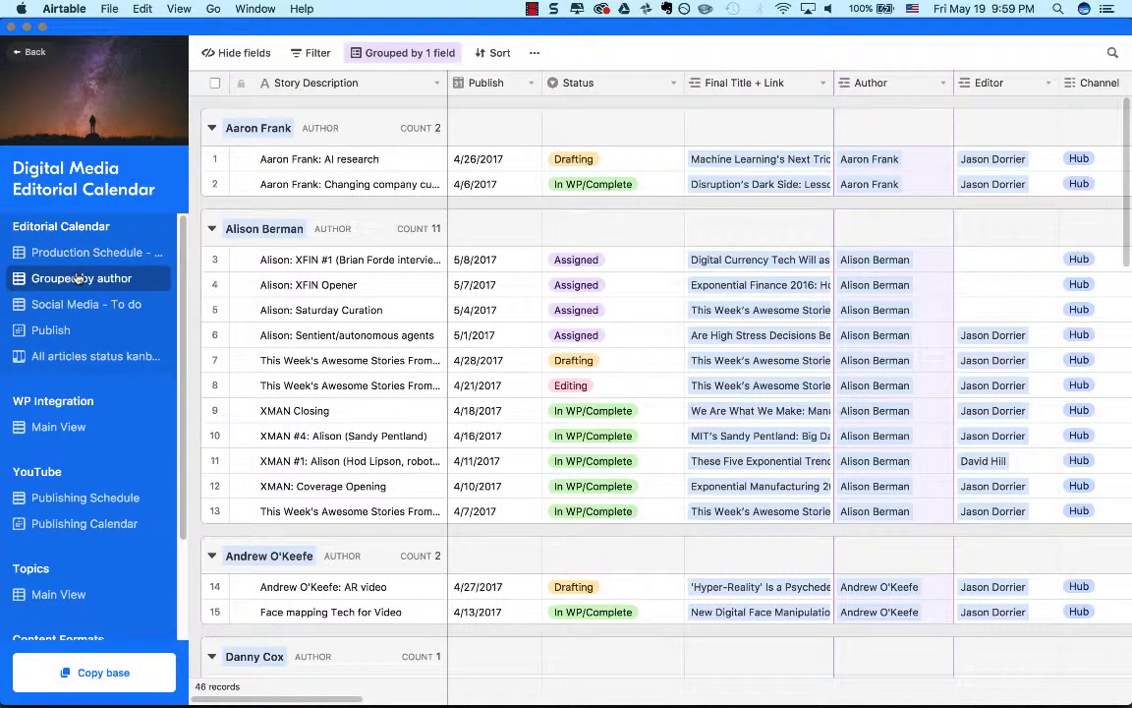
left_click(81, 306)
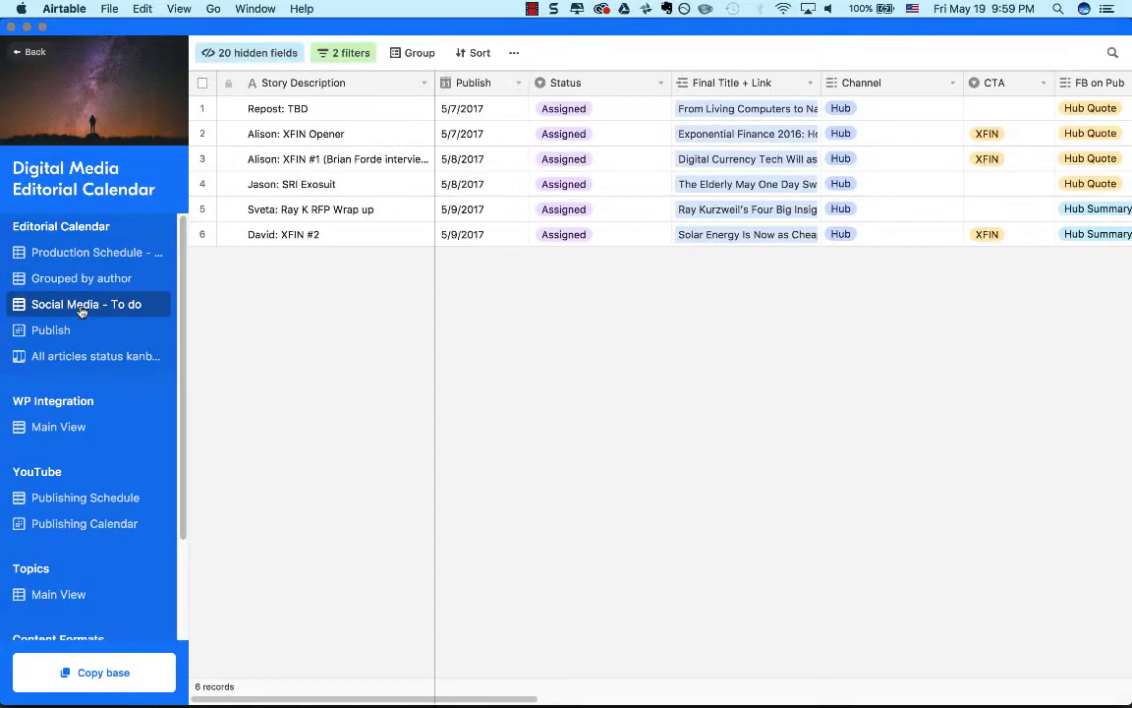
Go back to the base's detail page, re-enter the base to examine the Social Media - To do columns, and return to the detail page.
left_click(30, 52)
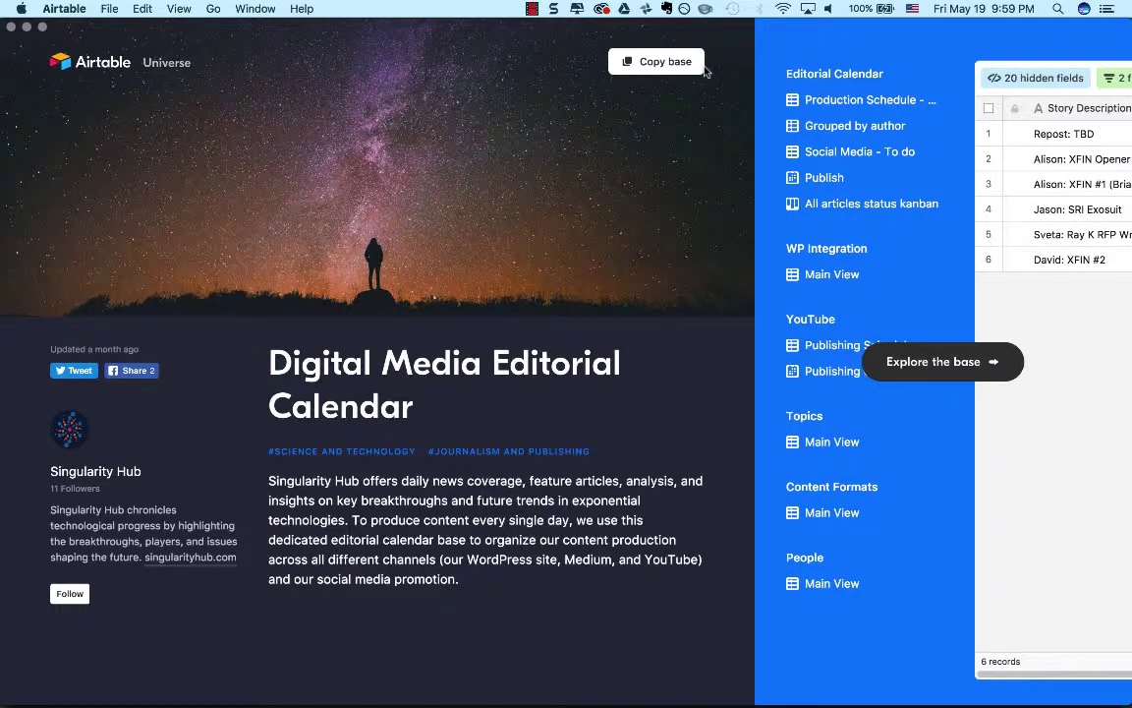
left_click(946, 362)
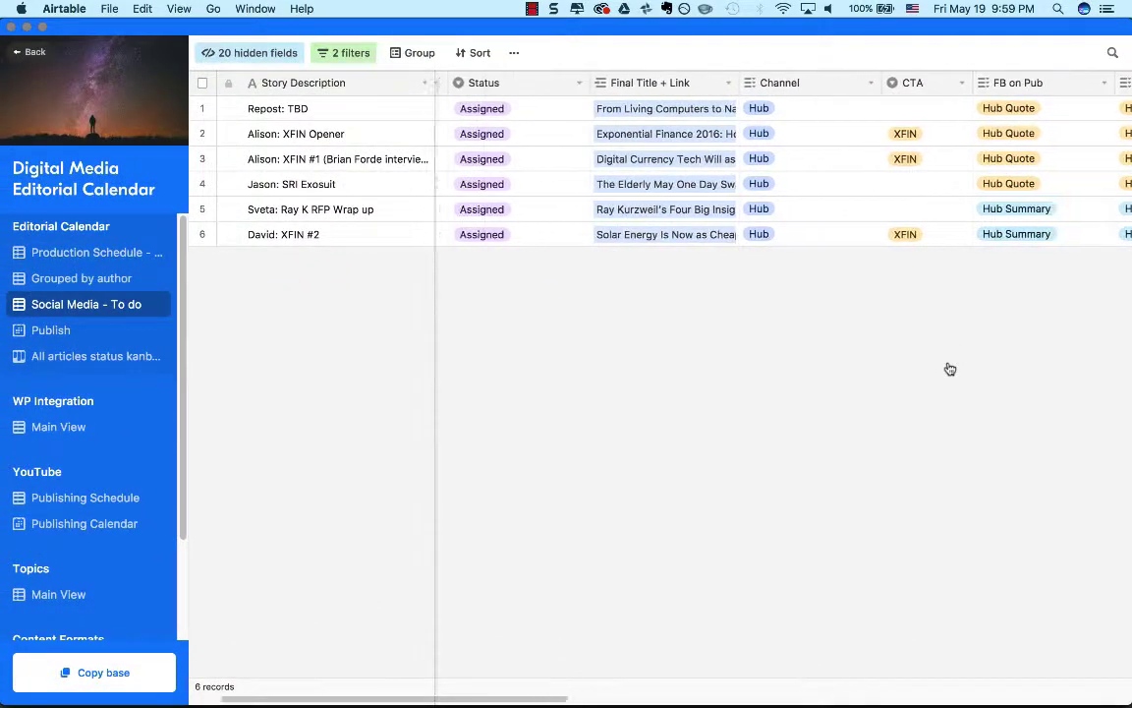
scroll(949, 368, "right", 15)
scroll(1106, 349, "left", 10)
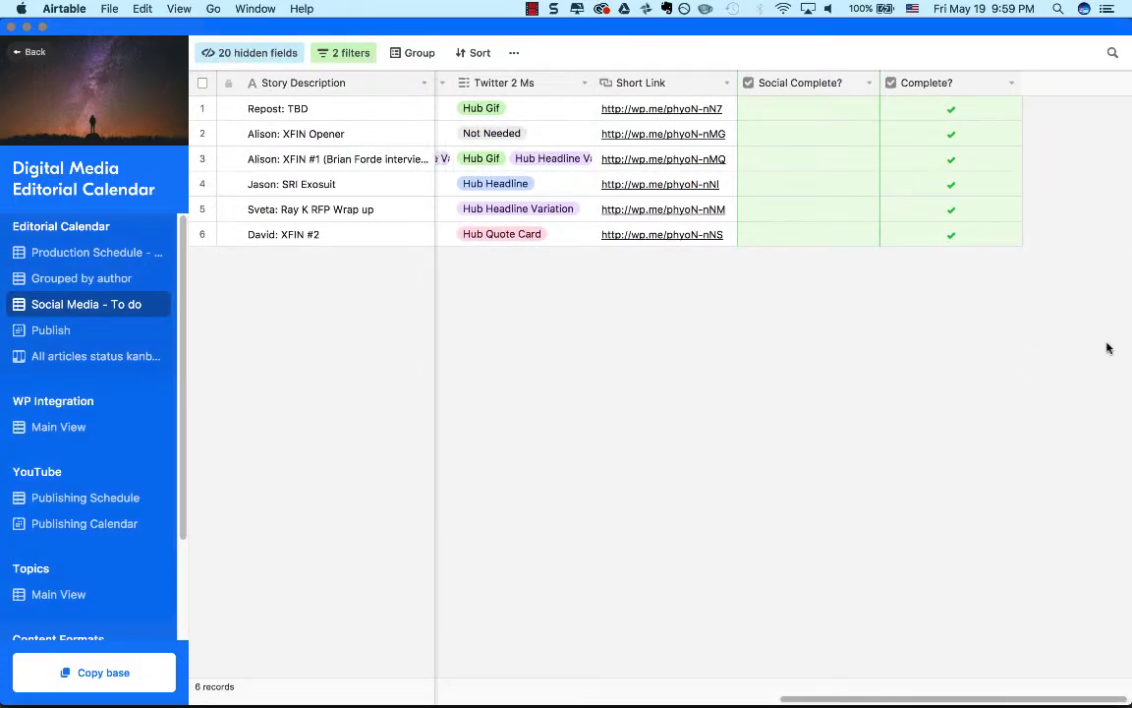
left_click(25, 61)
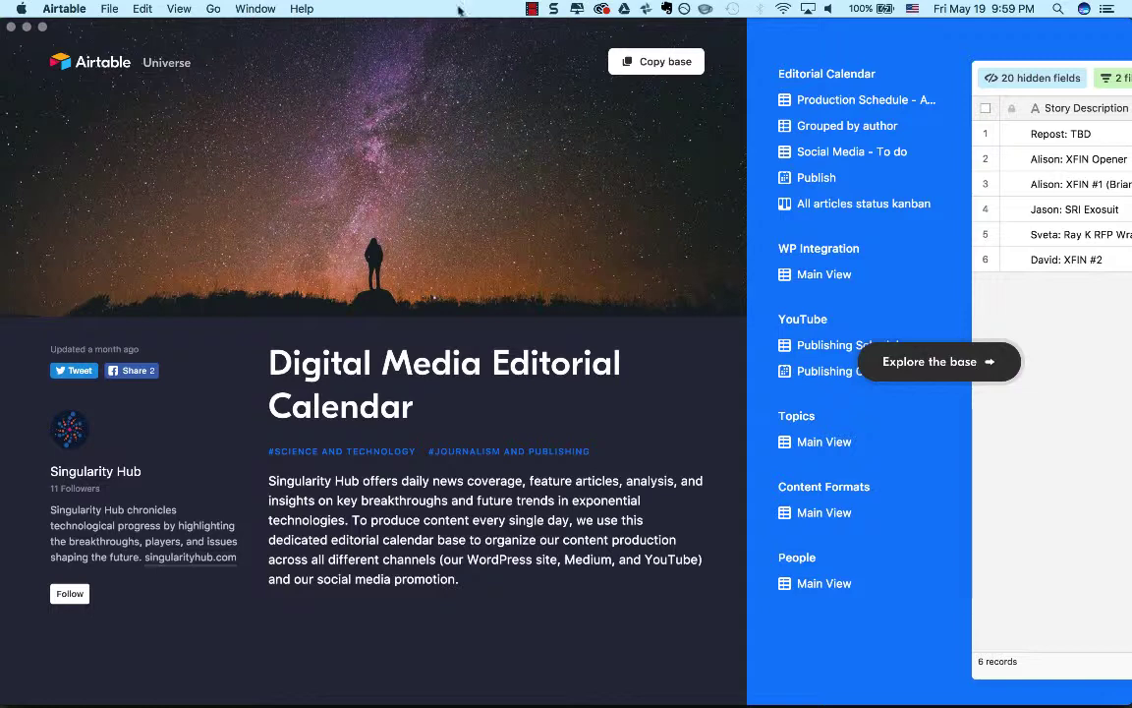
Copy the Digital Media Editorial Calendar base into the OOUX team.
left_click(621, 62)
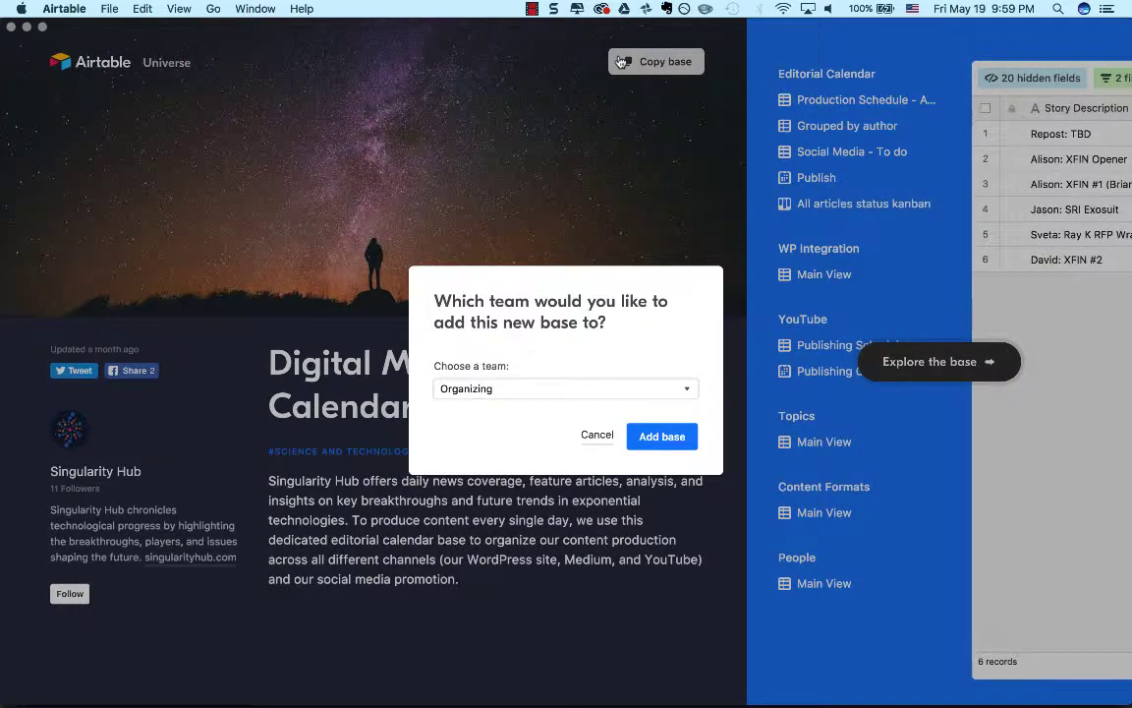
left_click(610, 391)
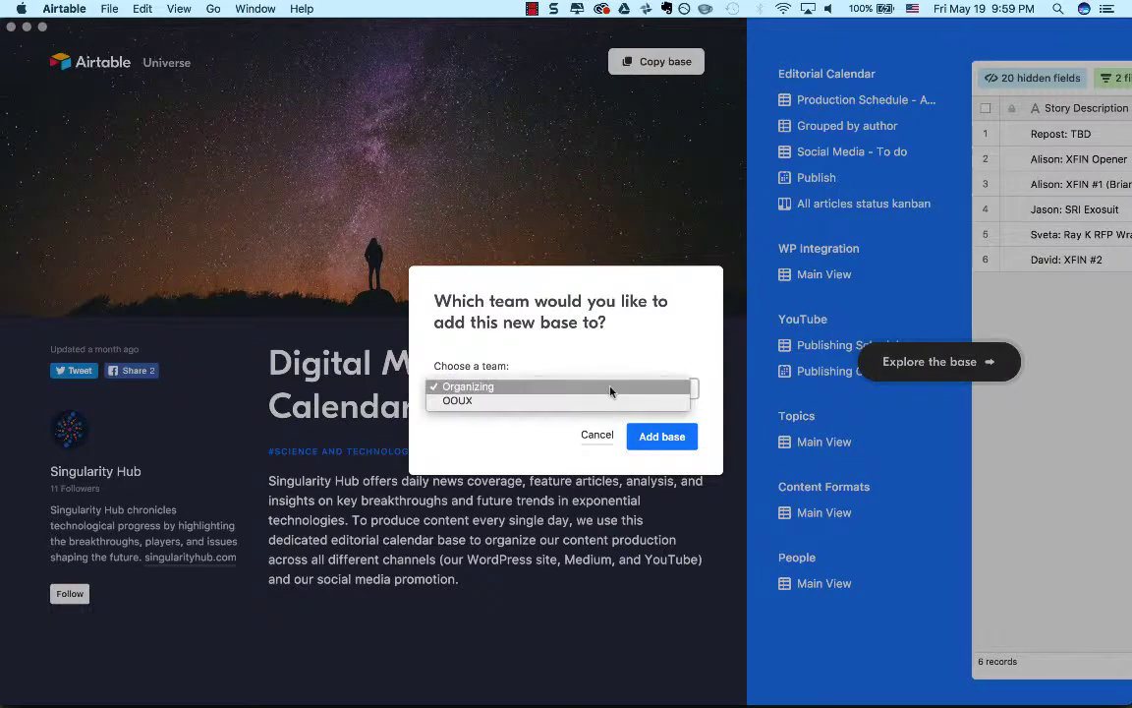
left_click(610, 400)
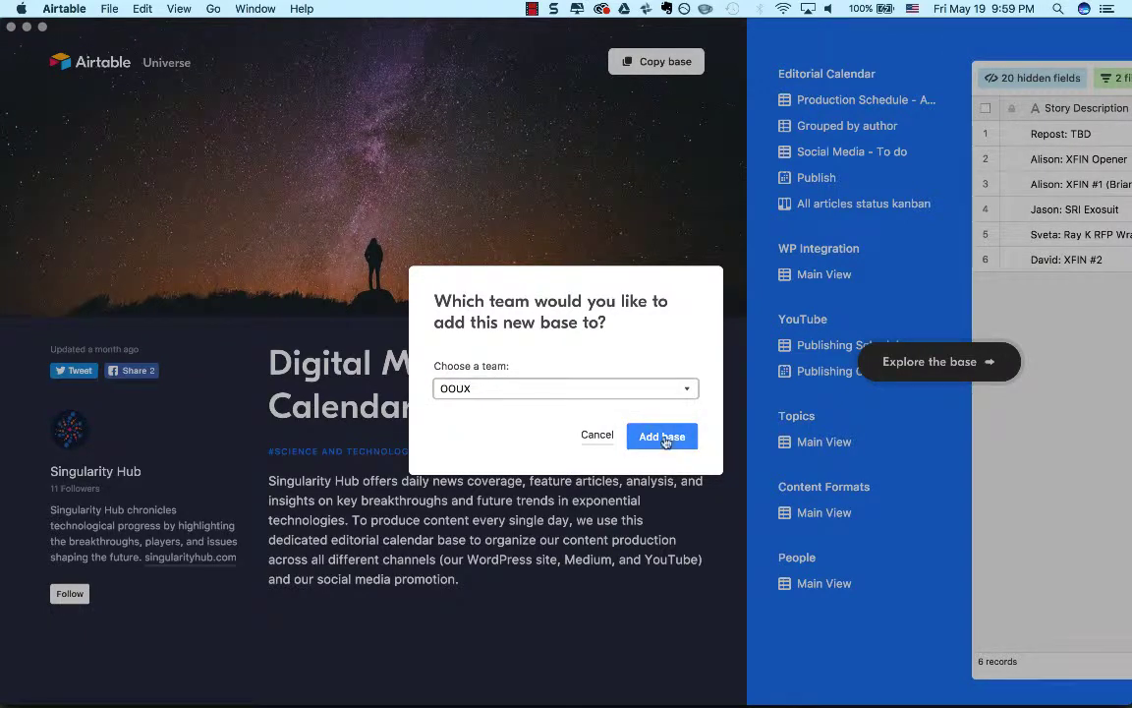
left_click(662, 439)
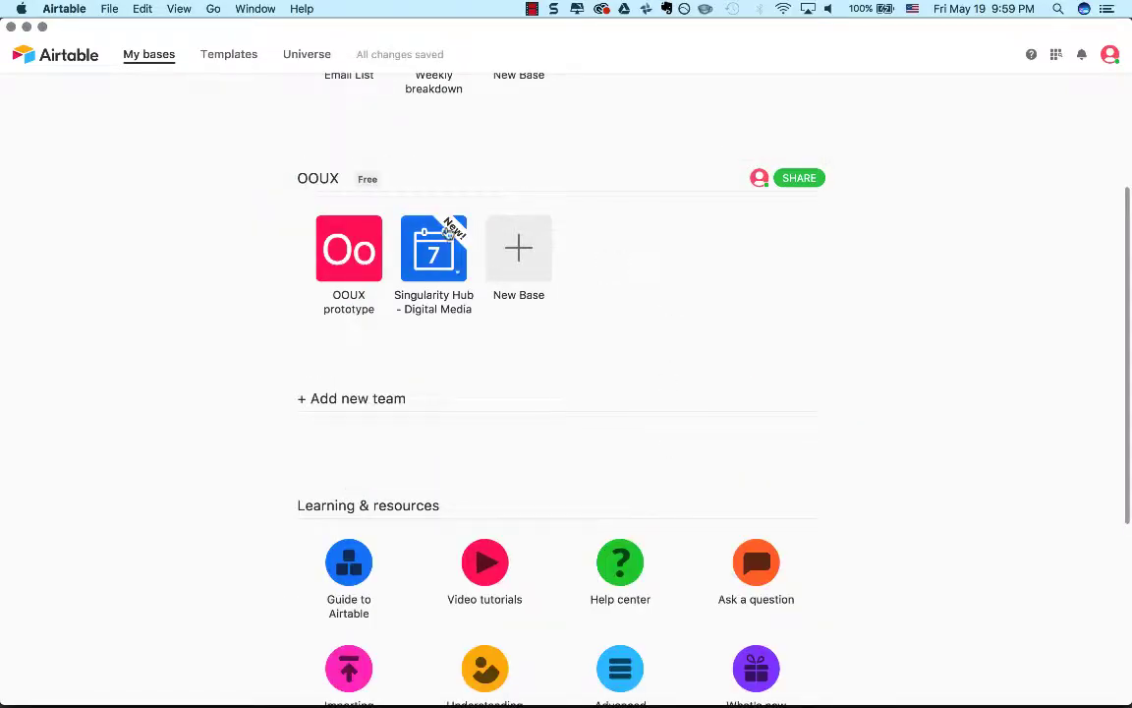
Delete the copied Singularity Hub - Digital Media base from the OOUX team.
left_click(458, 276)
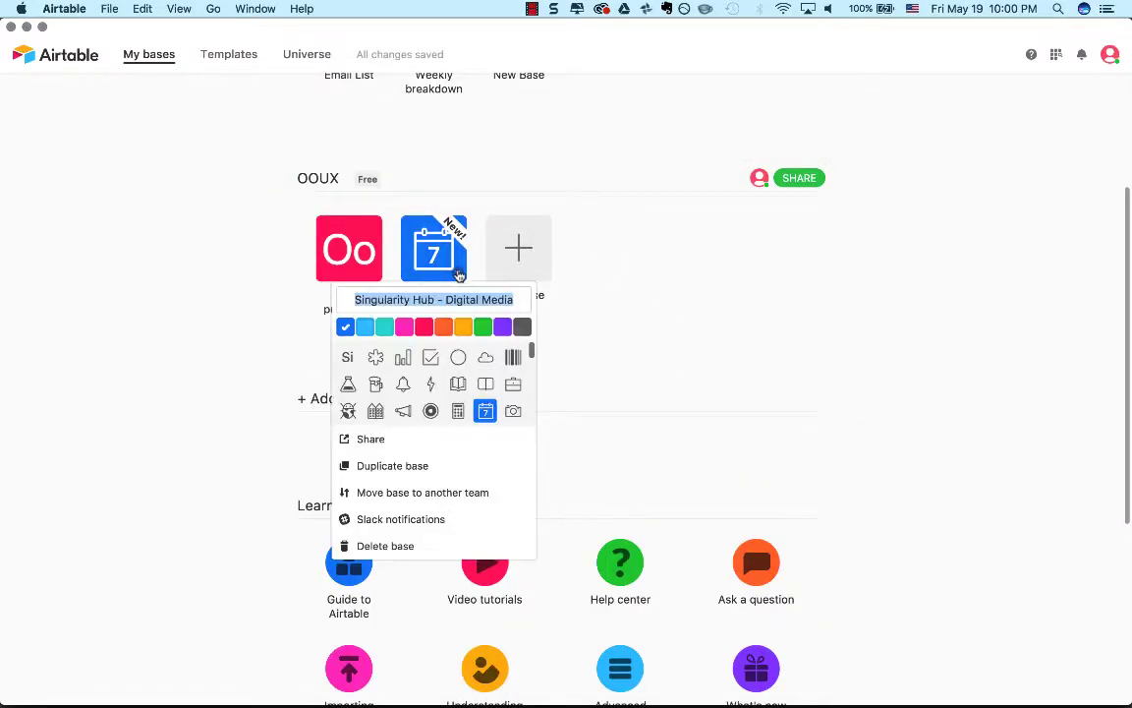
left_click(414, 547)
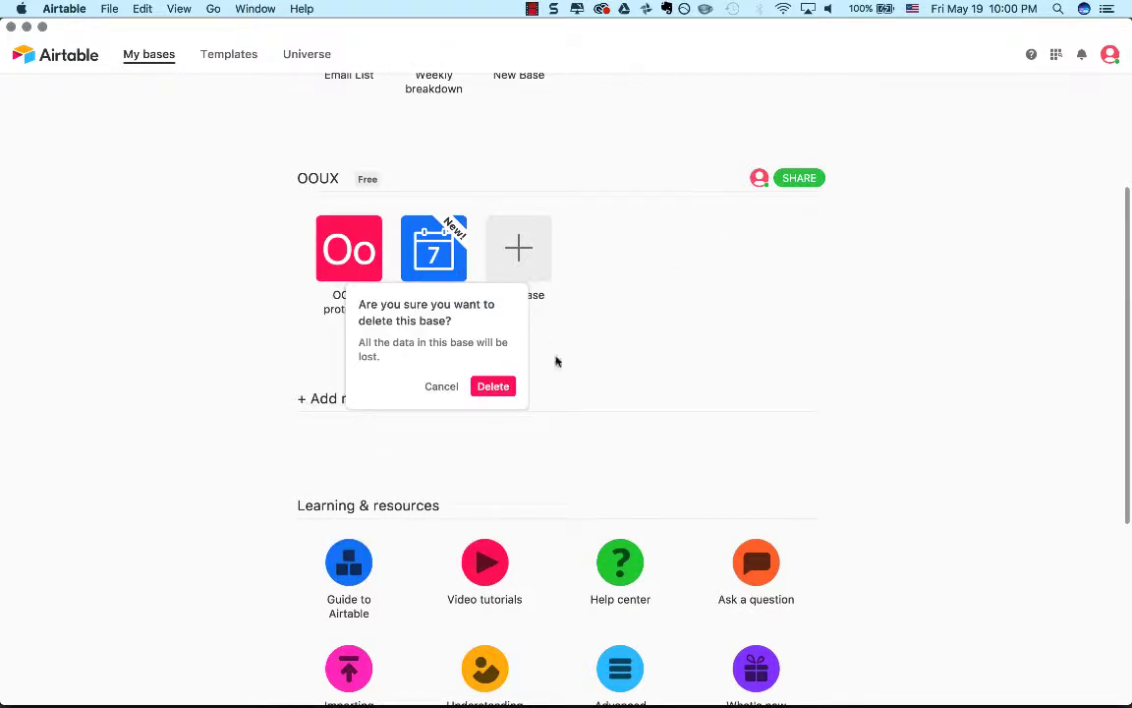
left_click(502, 388)
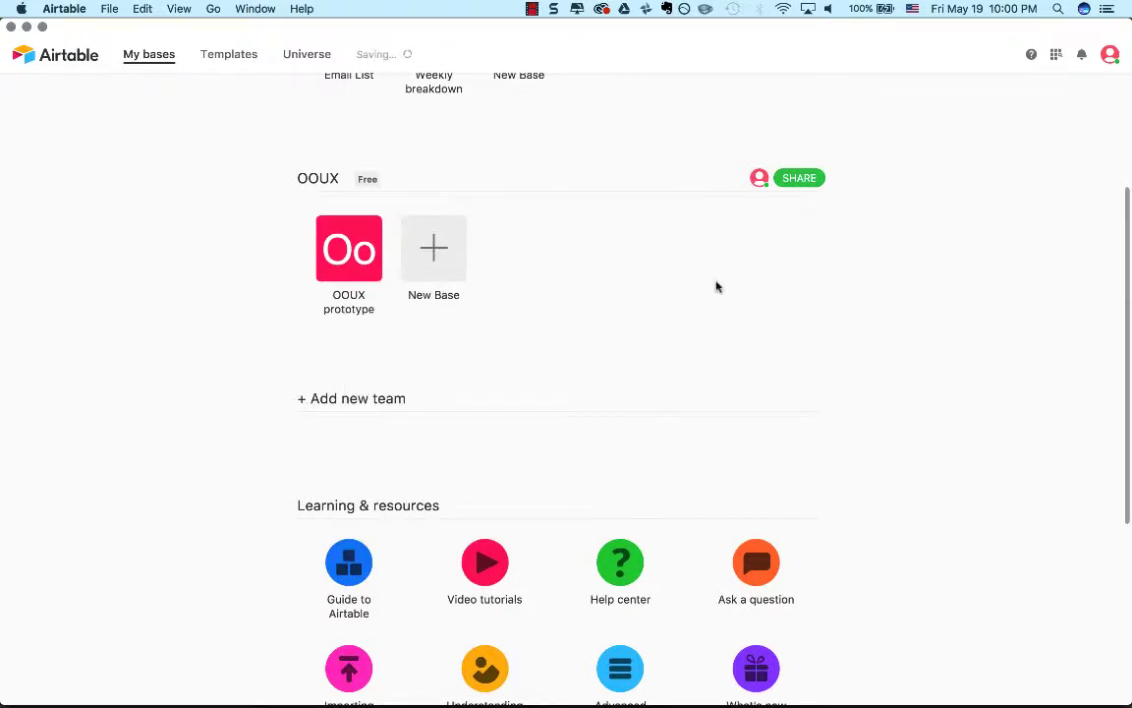
scroll(716, 287, "up", 3)
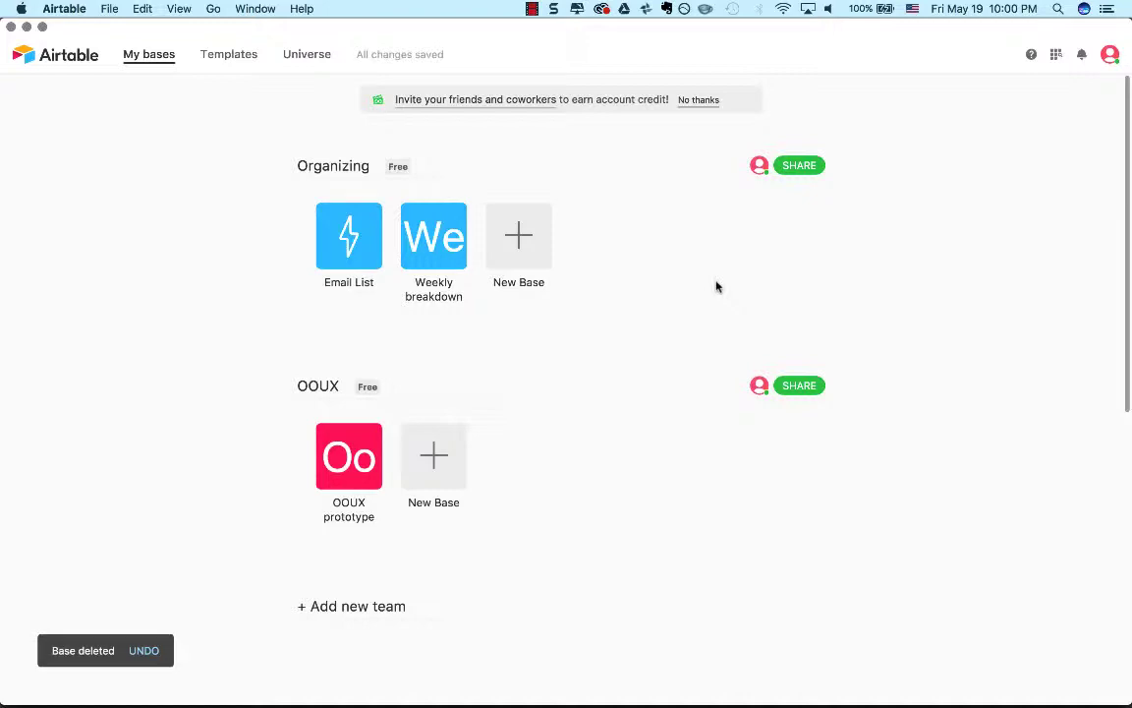
Open the Polaris UX Nuggets base by WeWork UX in Universe and review its detail page from start to end.
left_click(308, 54)
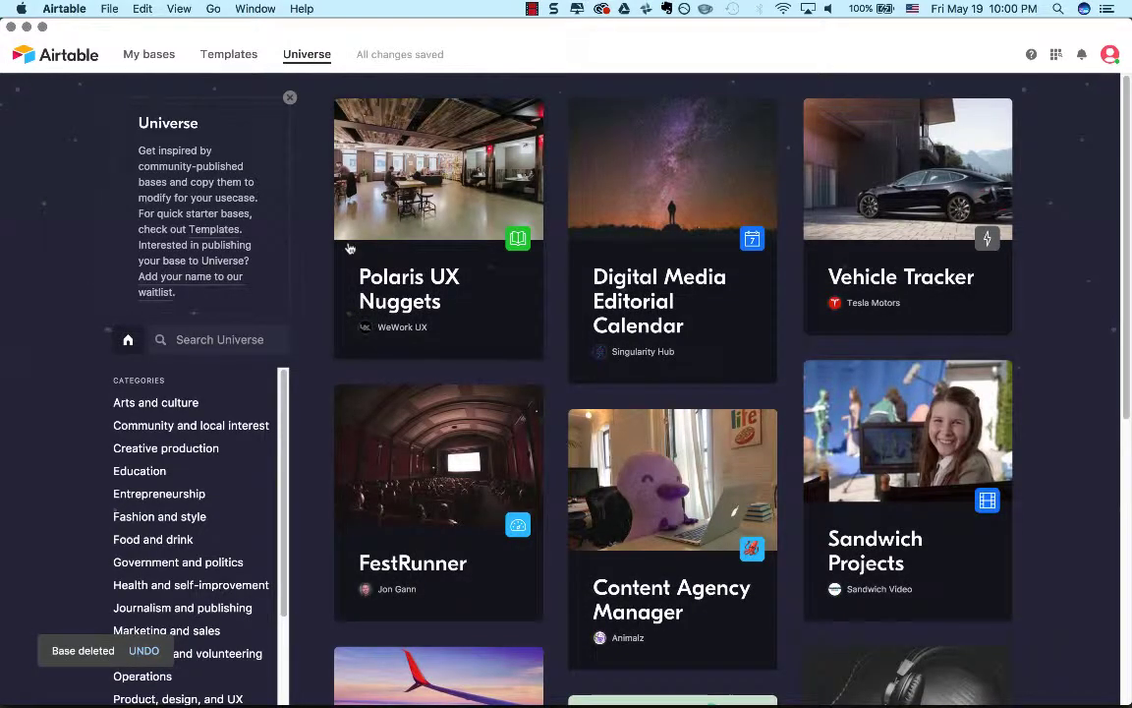
left_click(375, 204)
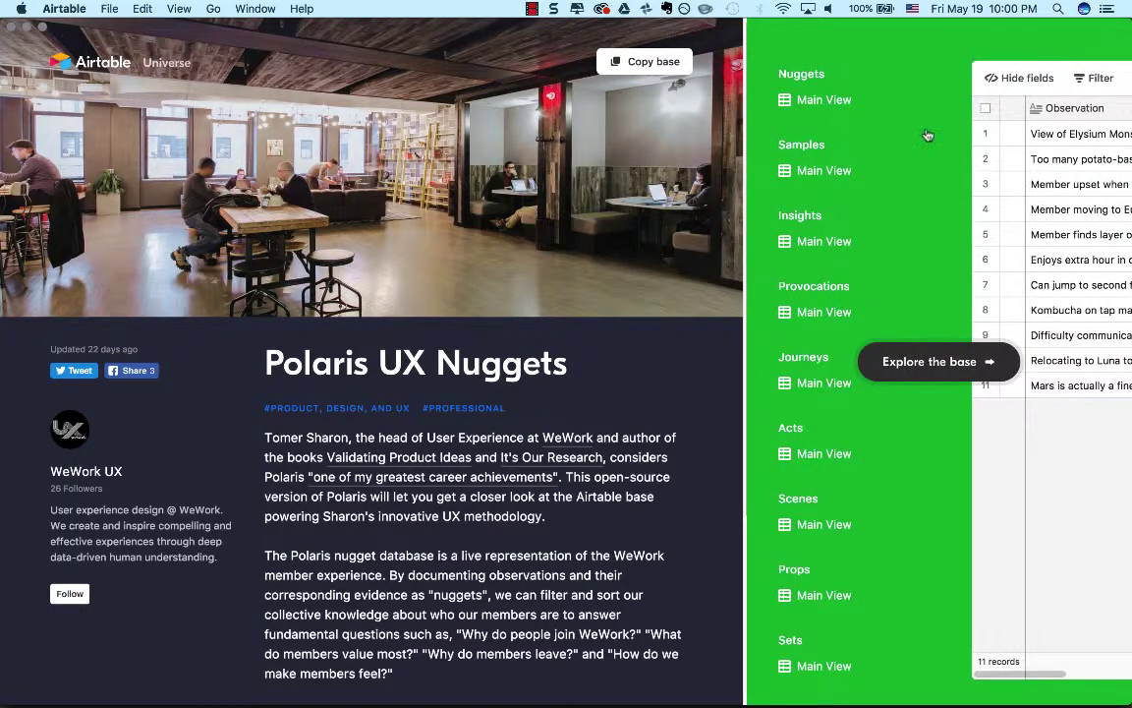
scroll(616, 346, "down", 5)
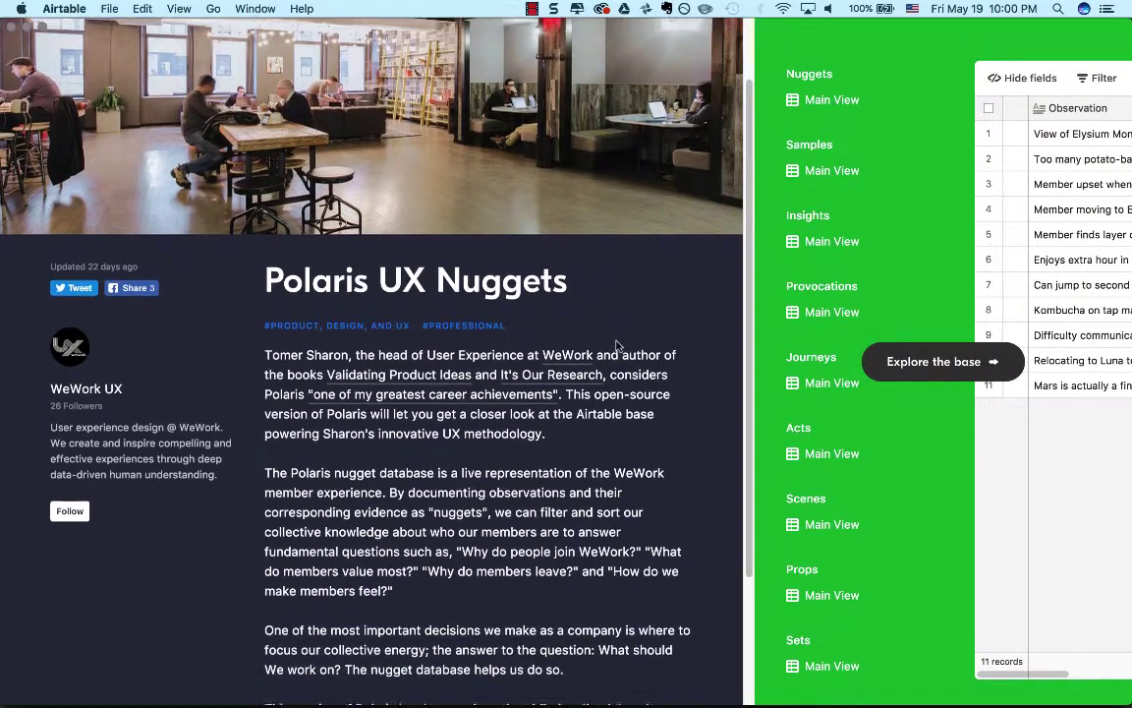
scroll(616, 346, "up", 5)
scroll(617, 345, "down", 4)
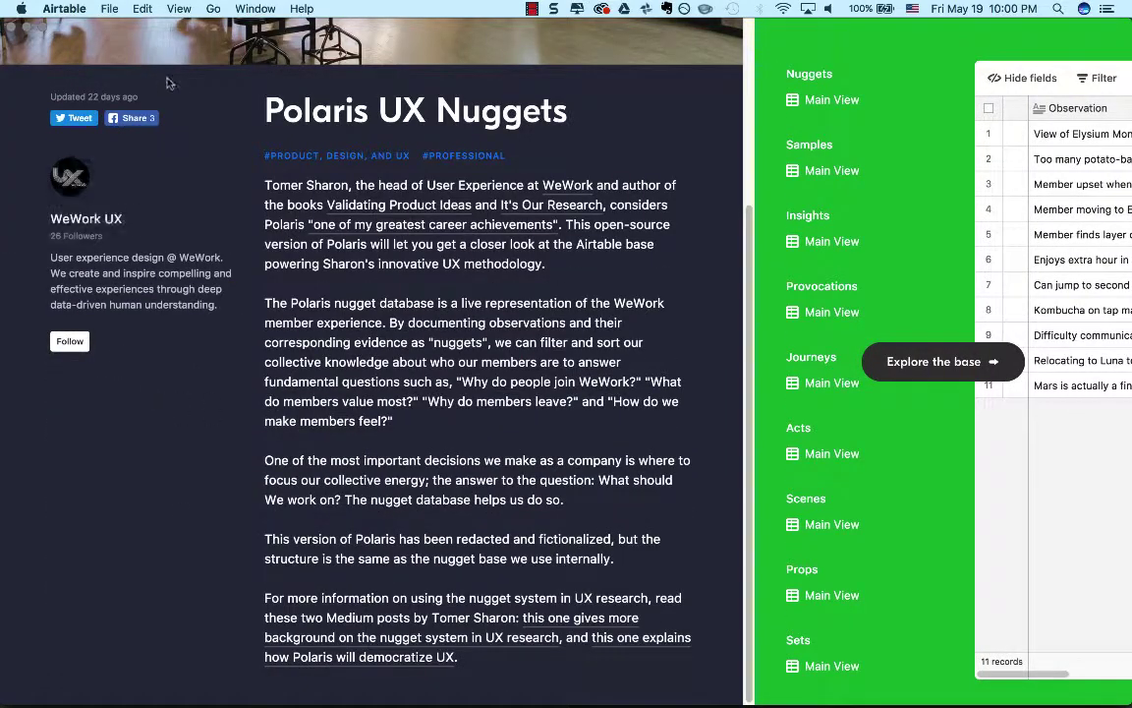
scroll(171, 576, "up", 1)
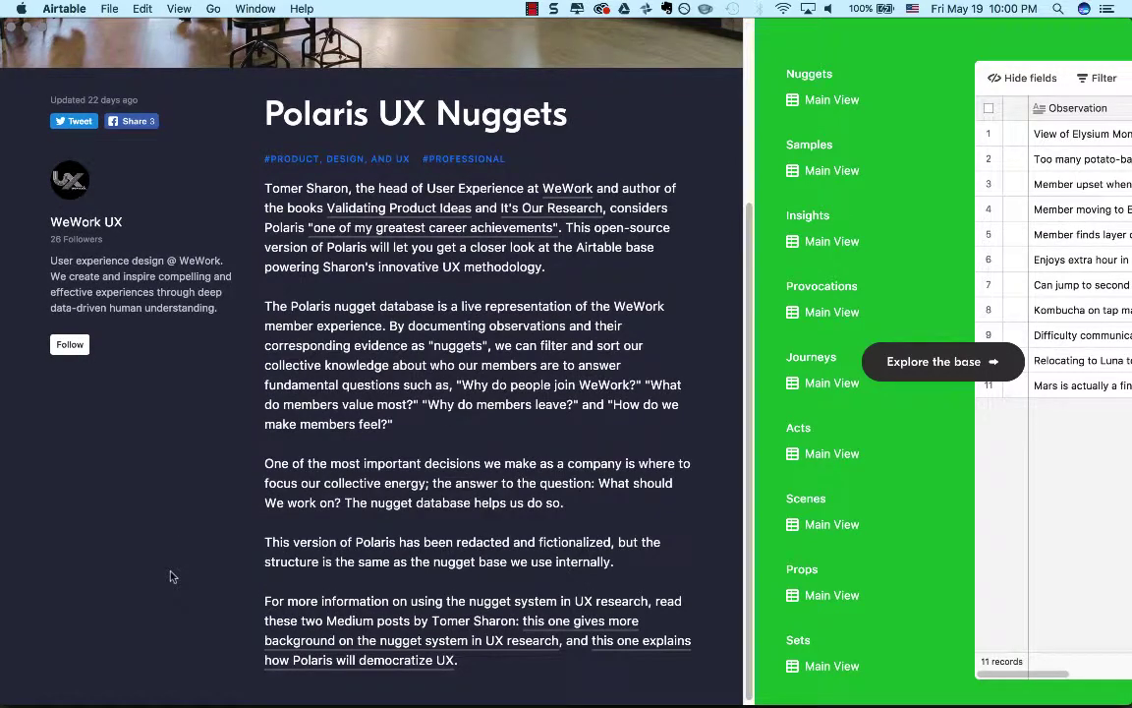
scroll(171, 576, "up", 4)
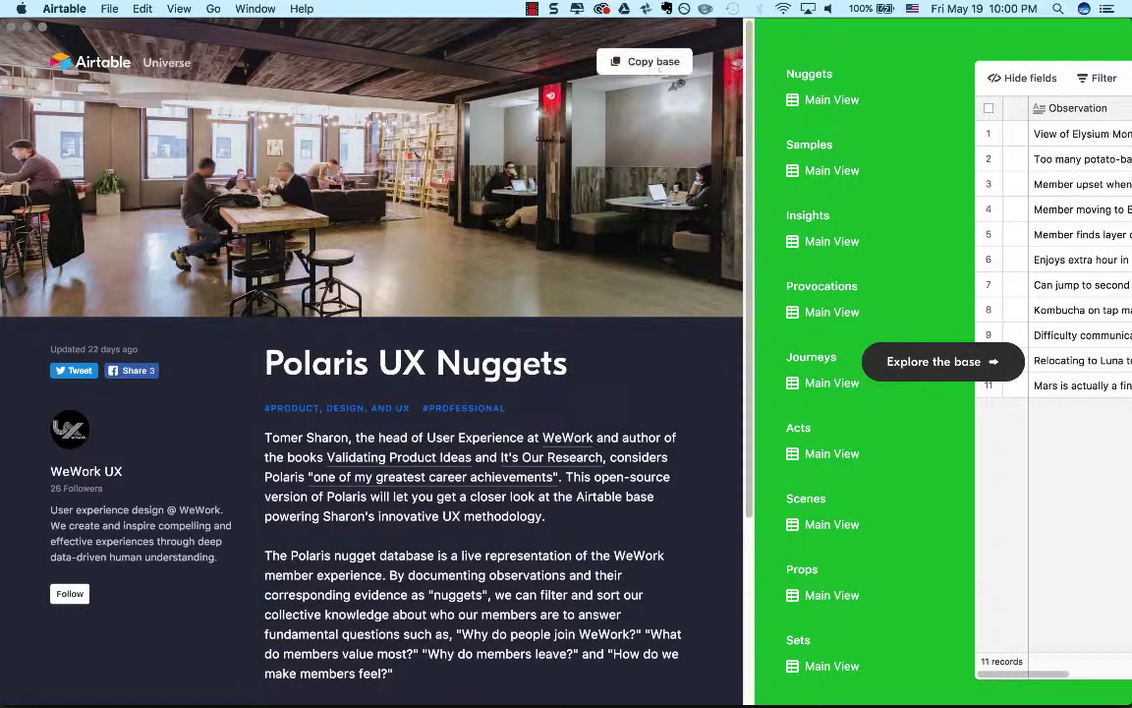
Highlight the description paragraph about the Polaris nugget database, and single out the word "nuggets" in it.
scroll(496, 560, "down", 2)
scroll(496, 560, "down", 1)
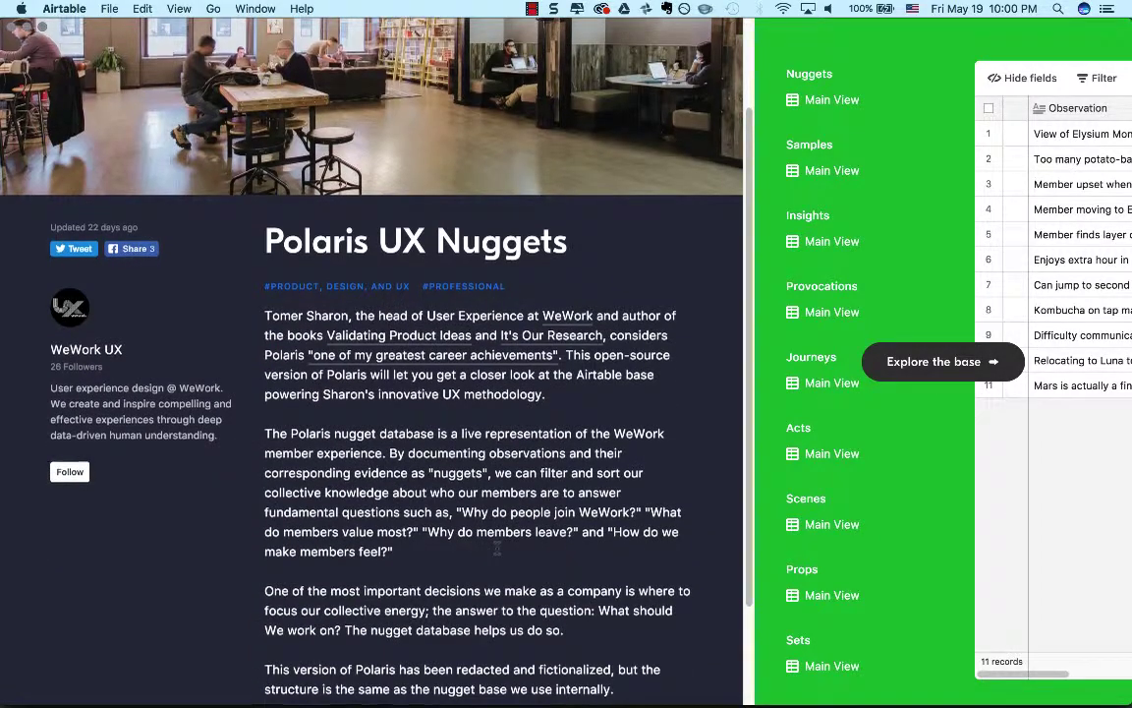
scroll(496, 550, "down", 1)
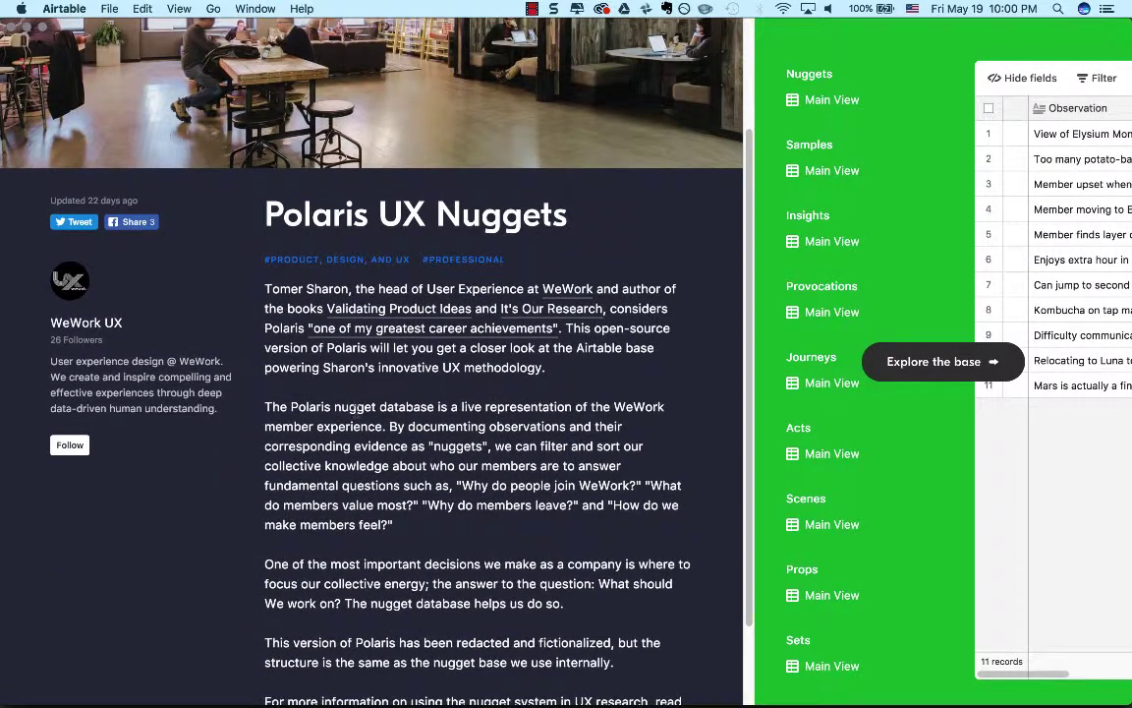
triple_click(358, 405)
triple_click(357, 406)
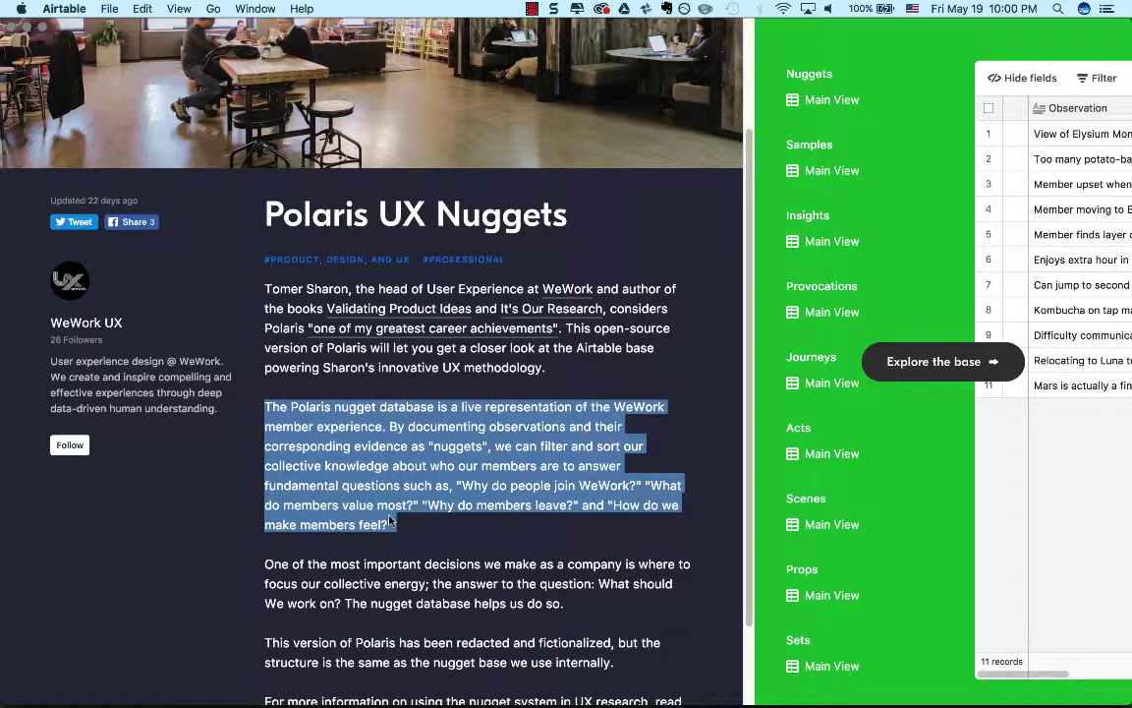
left_click(433, 451)
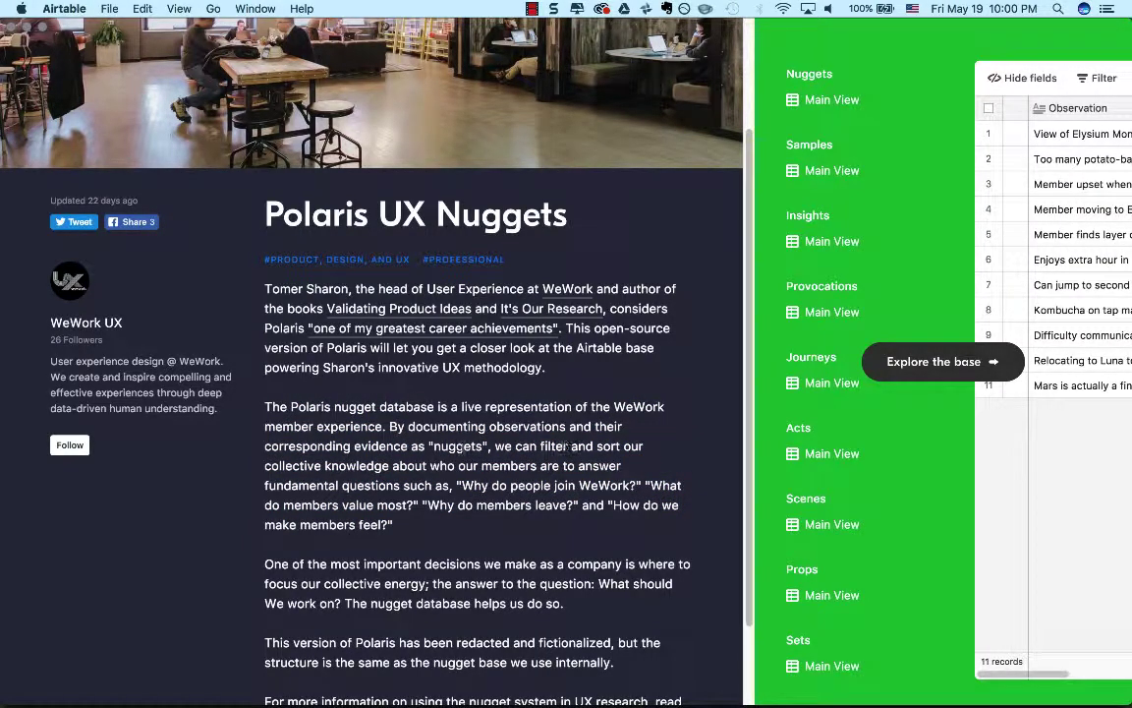
double_click(458, 449)
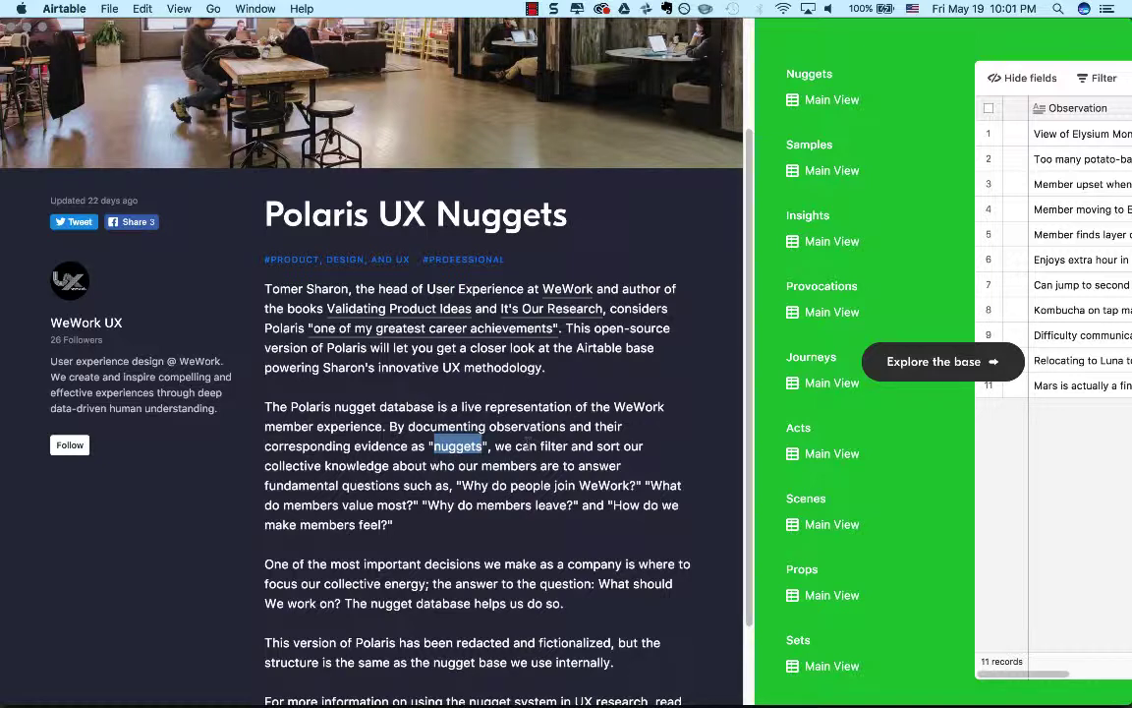
Reread the Polaris UX Nuggets description, highlight the whole paragraph about the nugget database, and clear the highlight.
scroll(511, 476, "down", 2)
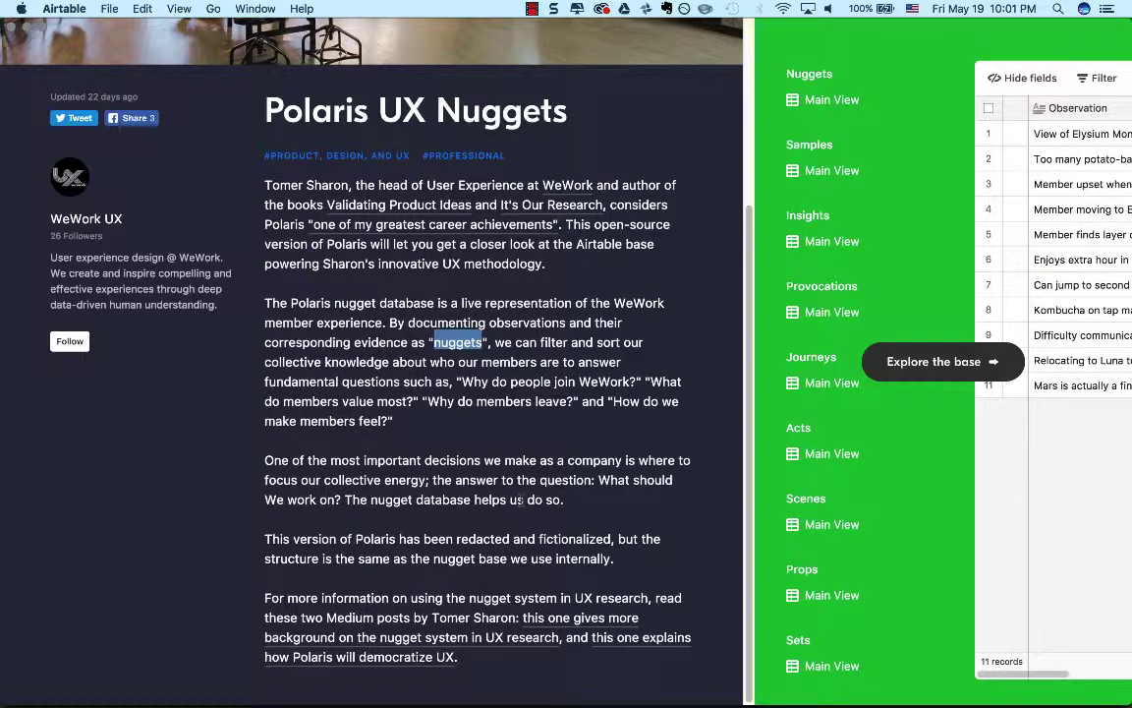
scroll(522, 501, "up", 5)
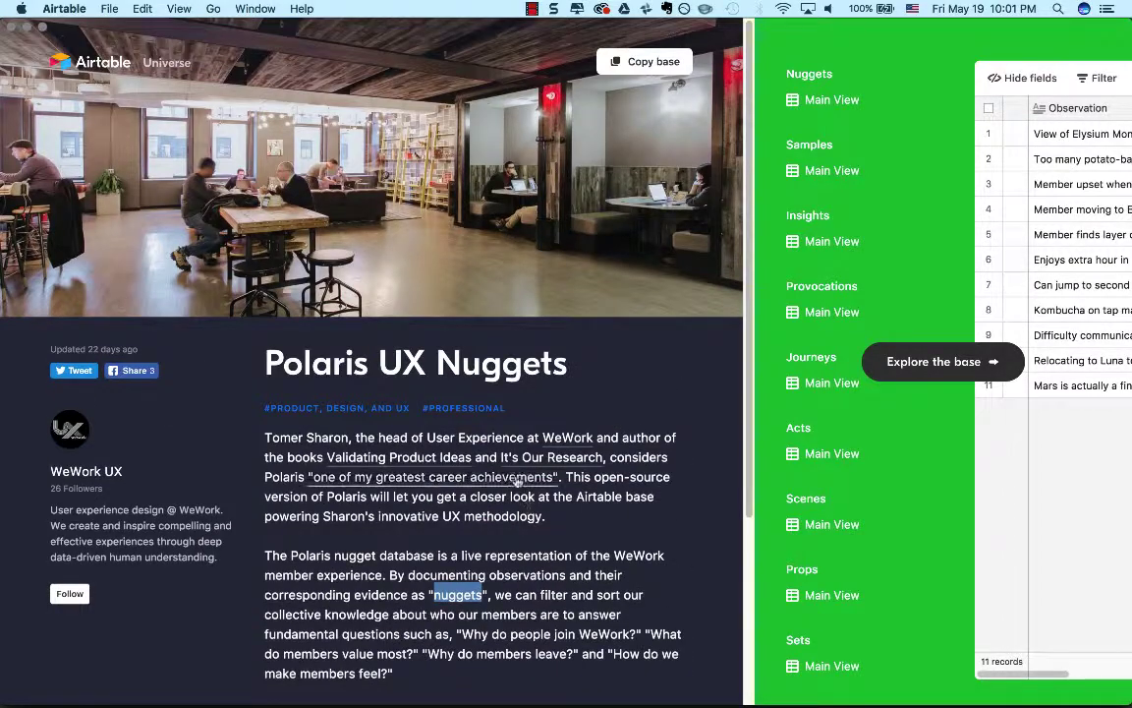
scroll(530, 513, "down", 3)
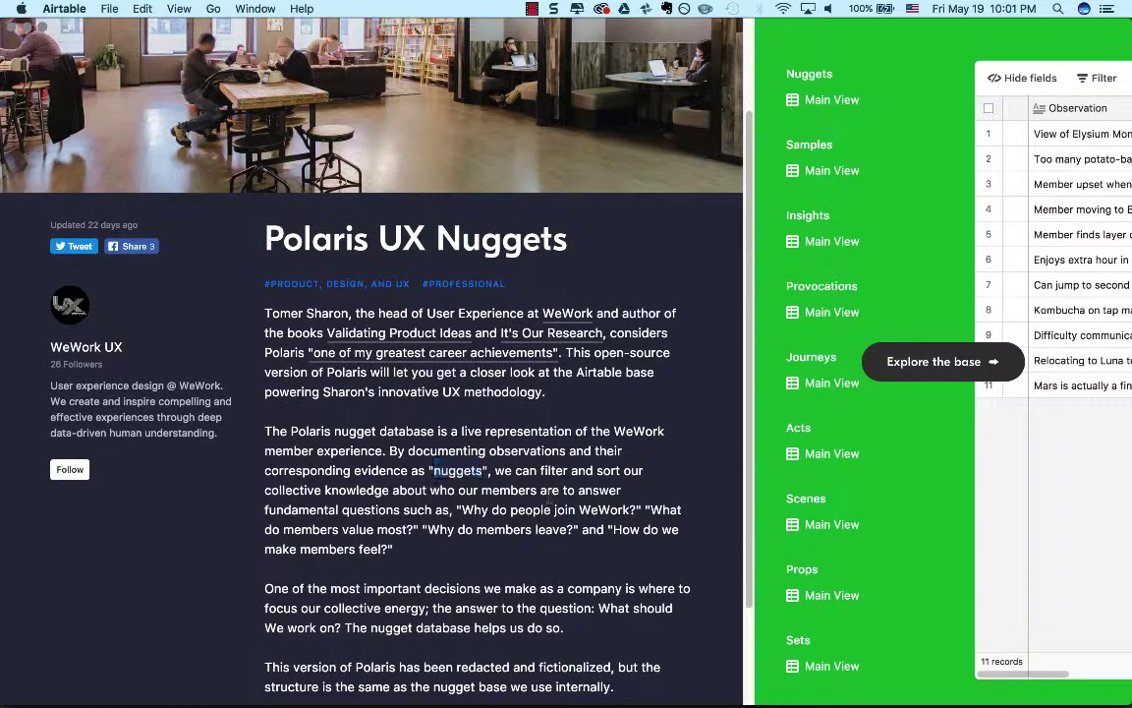
triple_click(549, 494)
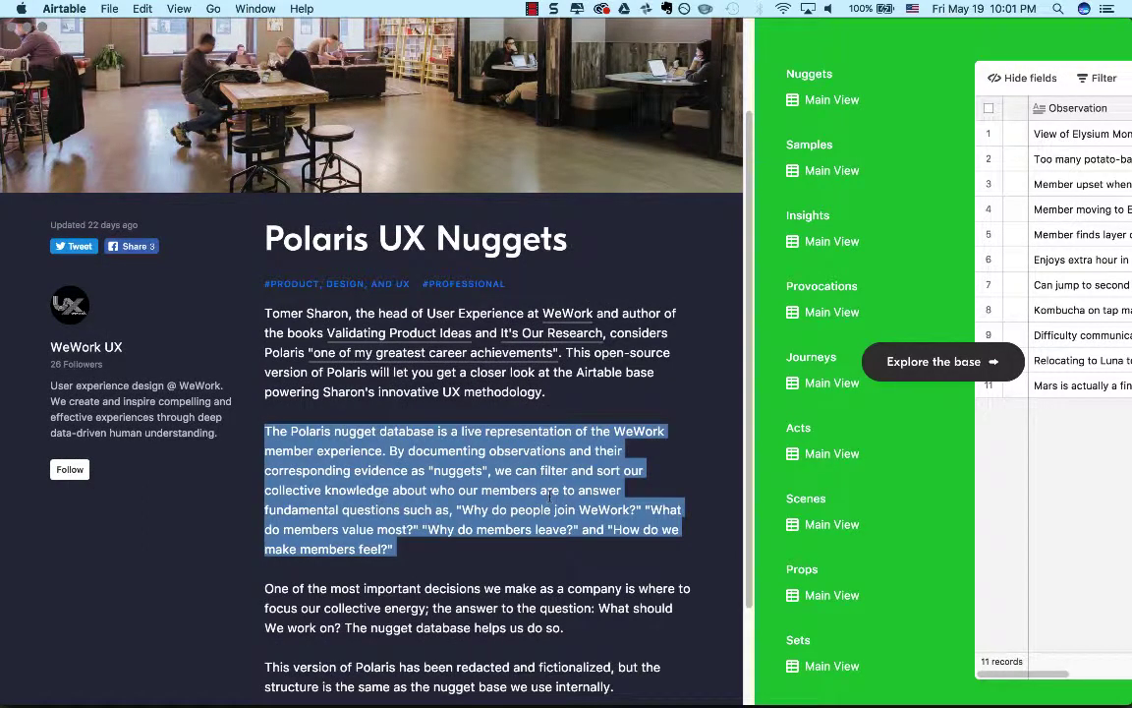
left_click(637, 425)
scroll(636, 422, "up", 3)
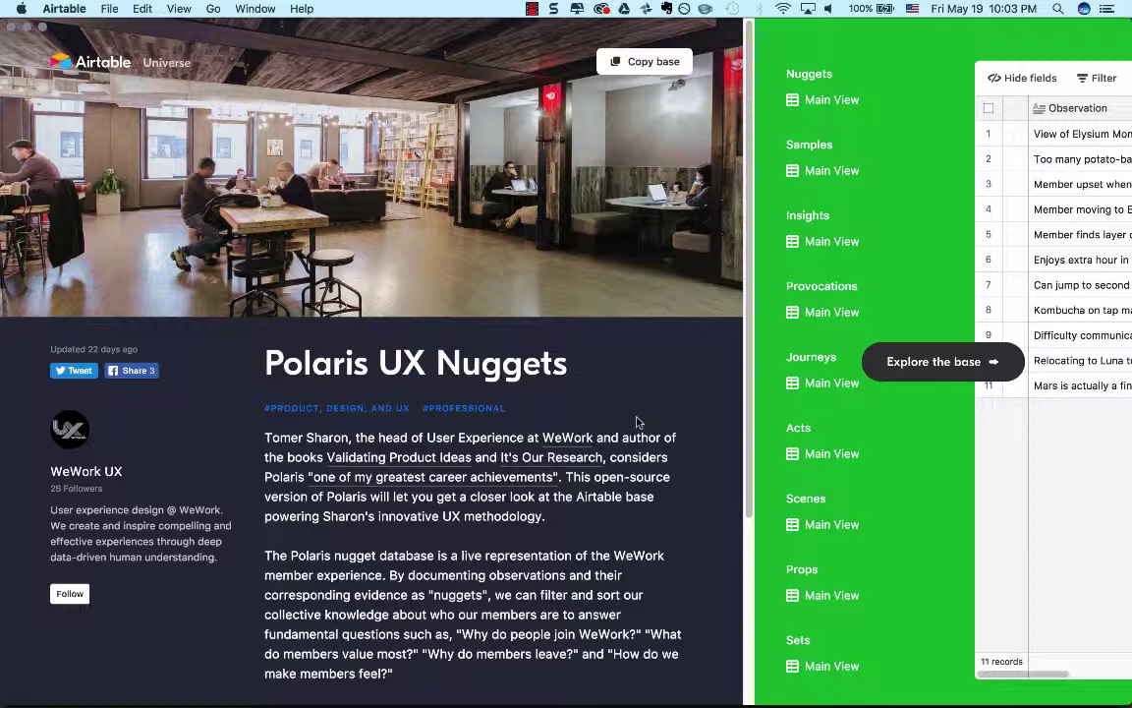
Switch to Axure RP and open the Object Map page to examine its columns of objects and attributes, from Homepage through Blog.
key("super+Tab")
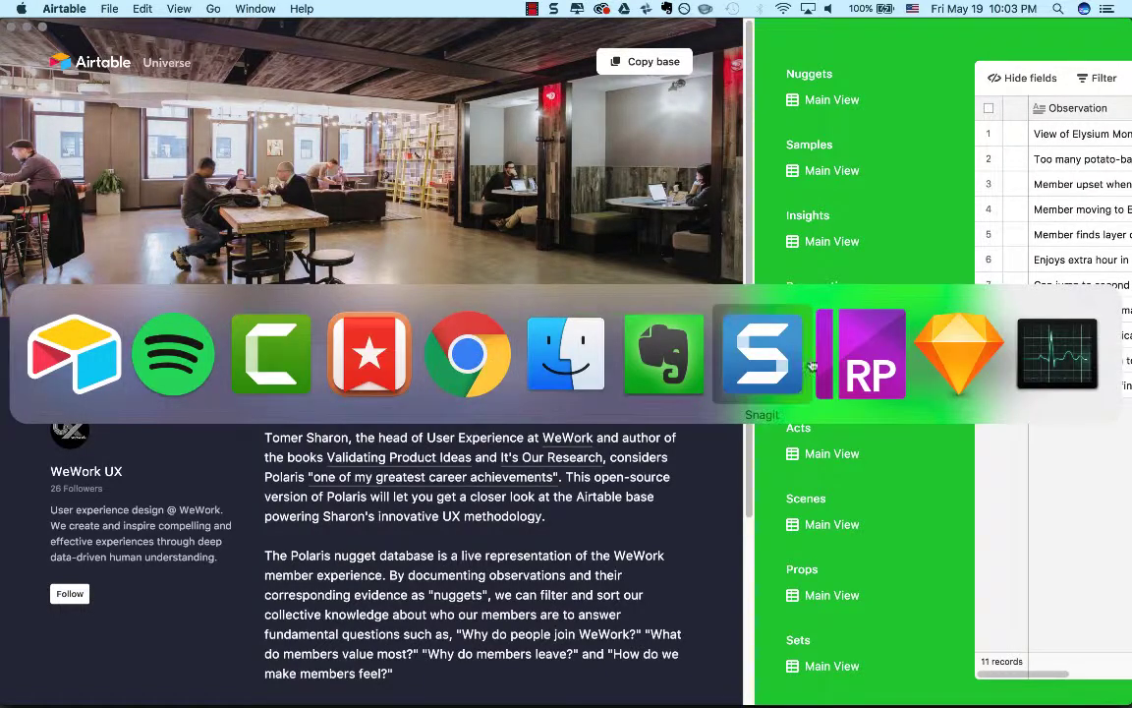
scroll(98, 147, "up", 5)
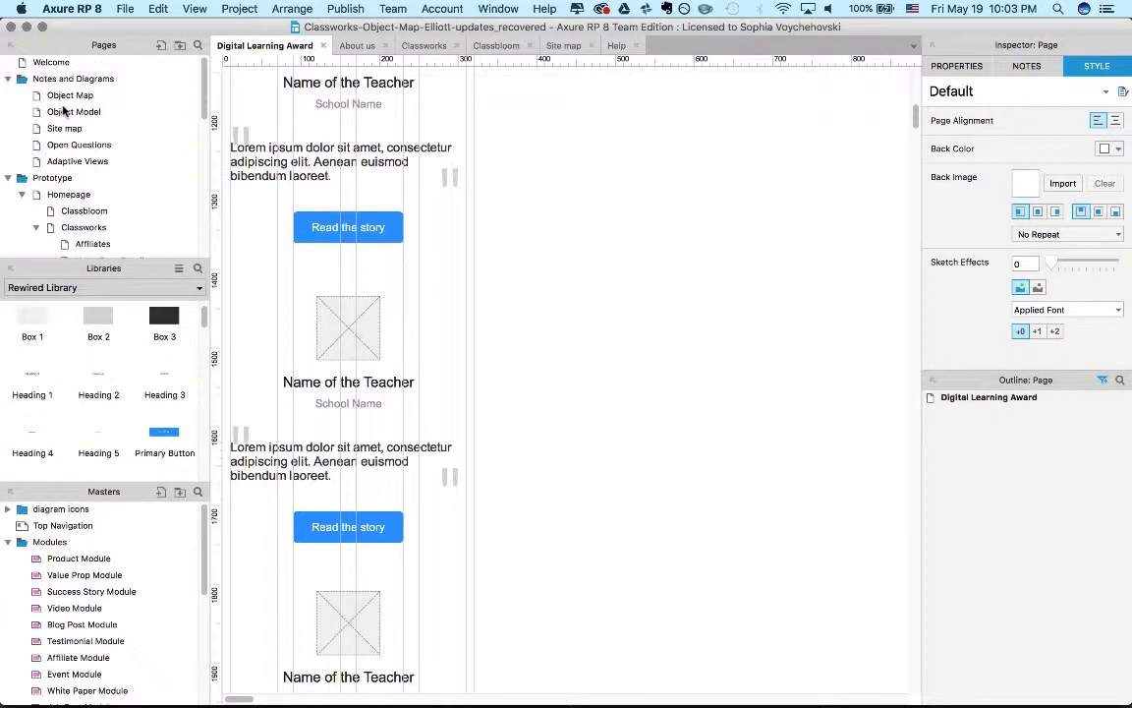
left_click(80, 95)
double_click(81, 95)
scroll(408, 292, "right", 8)
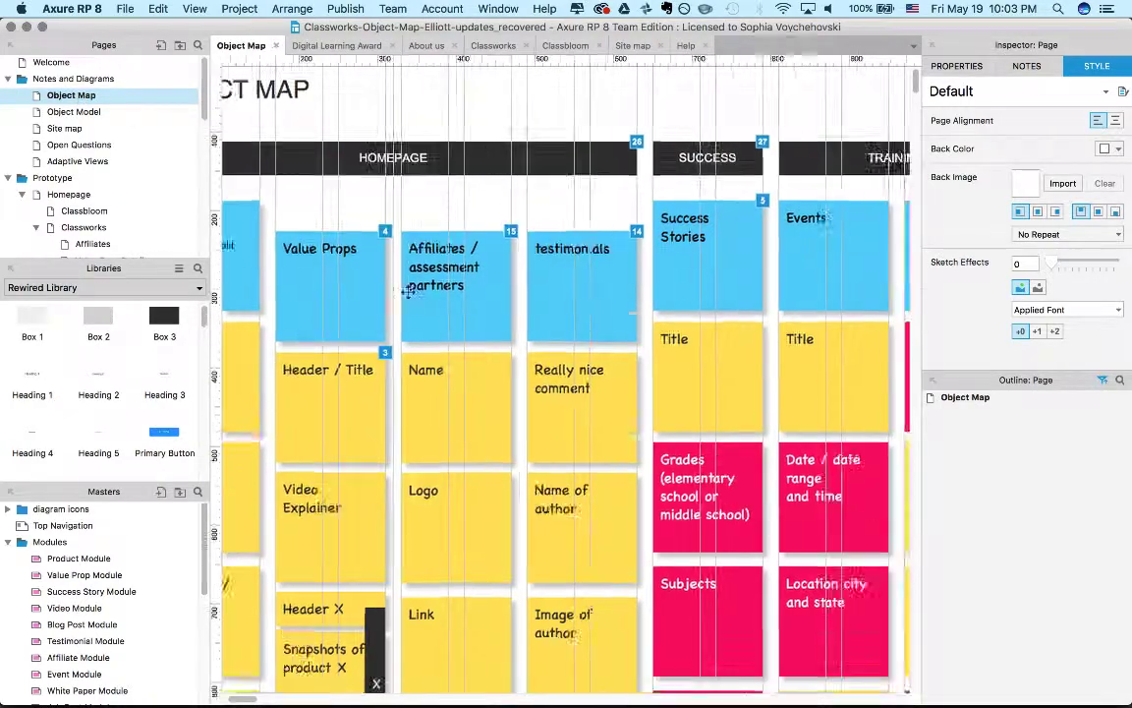
scroll(408, 292, "down", 10)
scroll(408, 292, "up", 12)
scroll(408, 292, "left", 4)
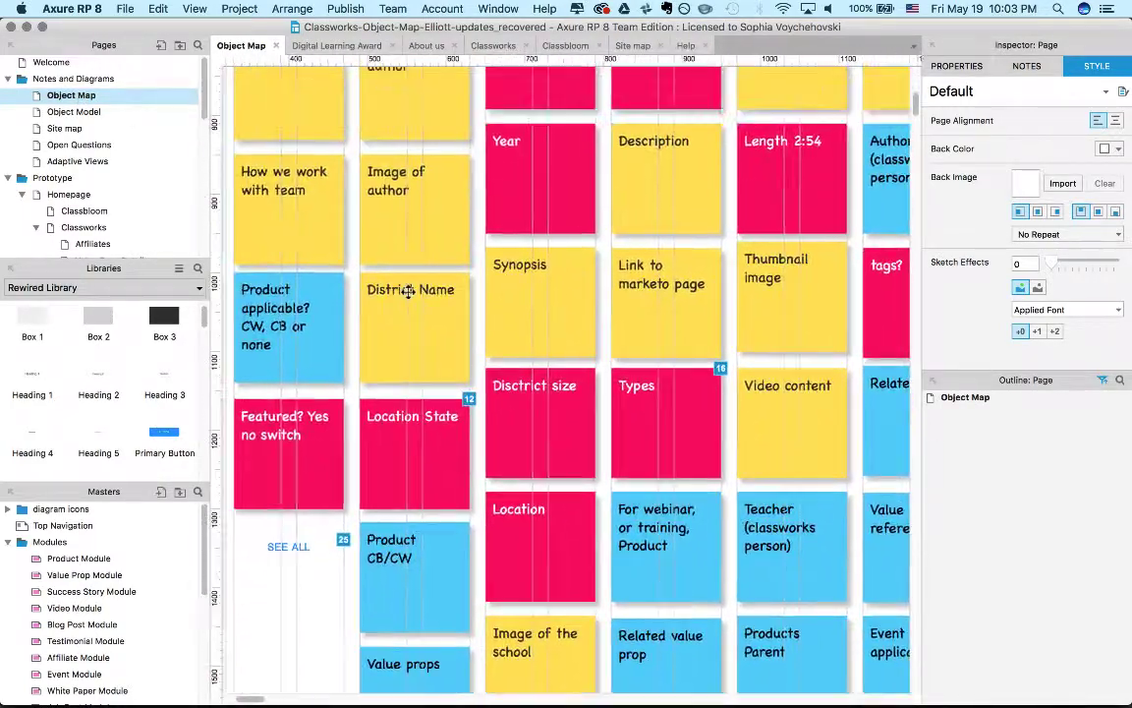
scroll(408, 291, "up", 4)
scroll(407, 291, "right", 2)
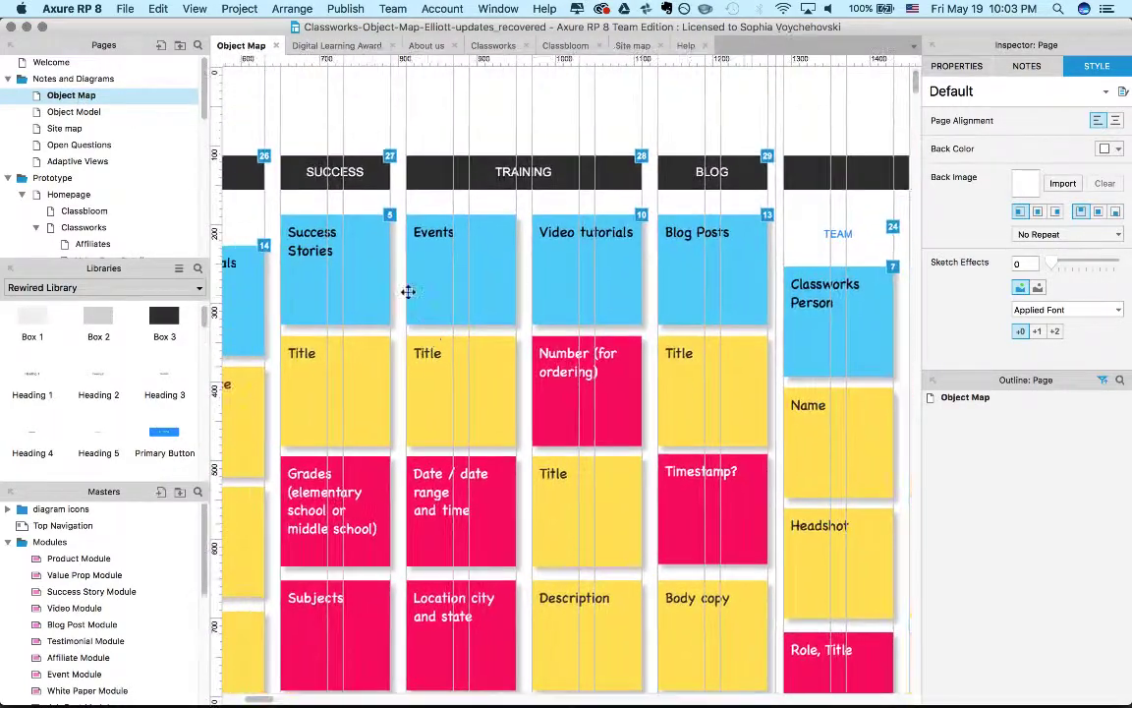
Switch back to Airtable and look over the Polaris UX Nuggets detail page again.
key("super+Tab")
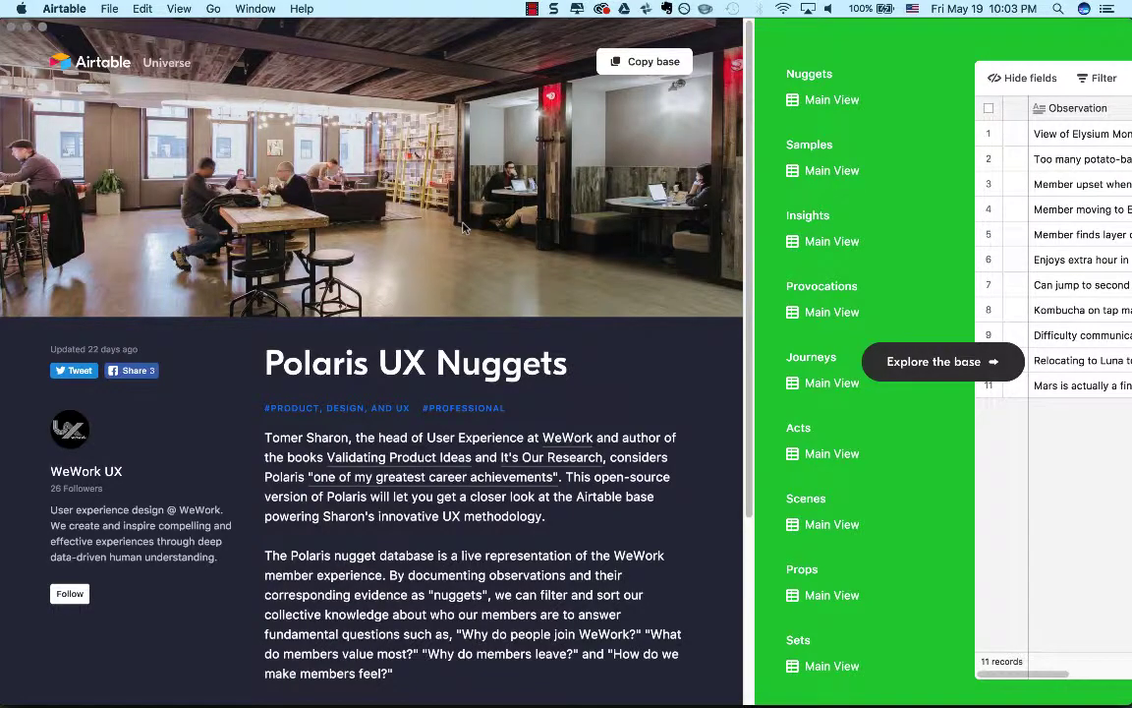
scroll(463, 227, "down", 1)
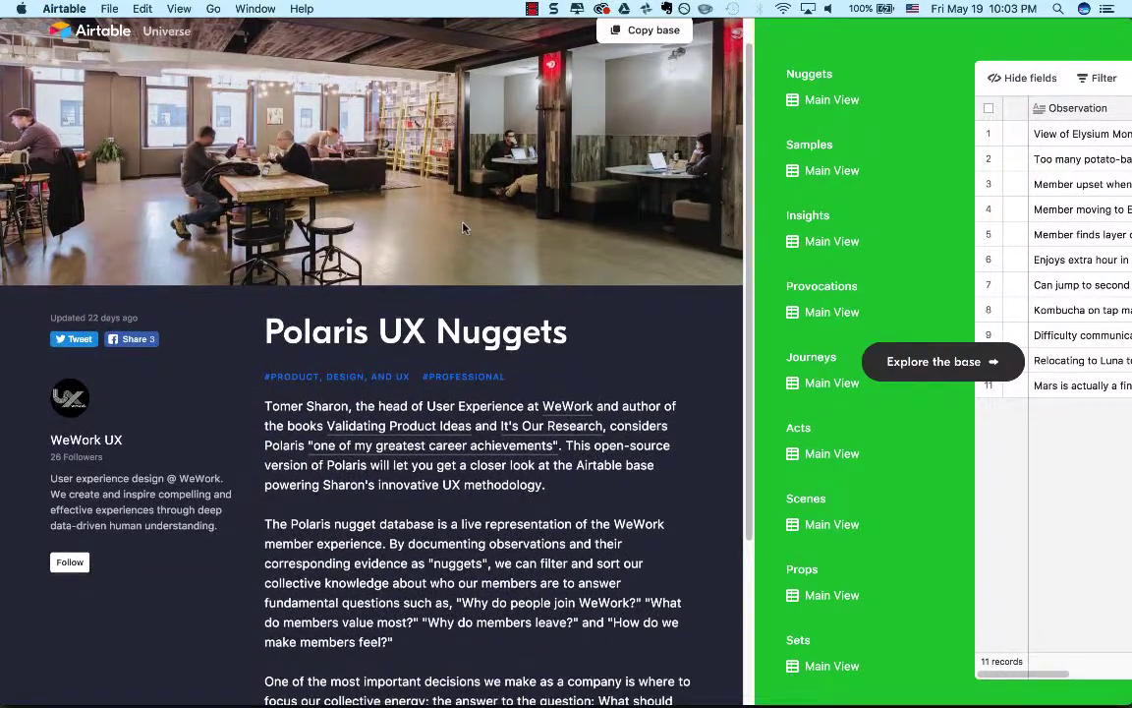
scroll(462, 227, "down", 1)
scroll(463, 227, "up", 2)
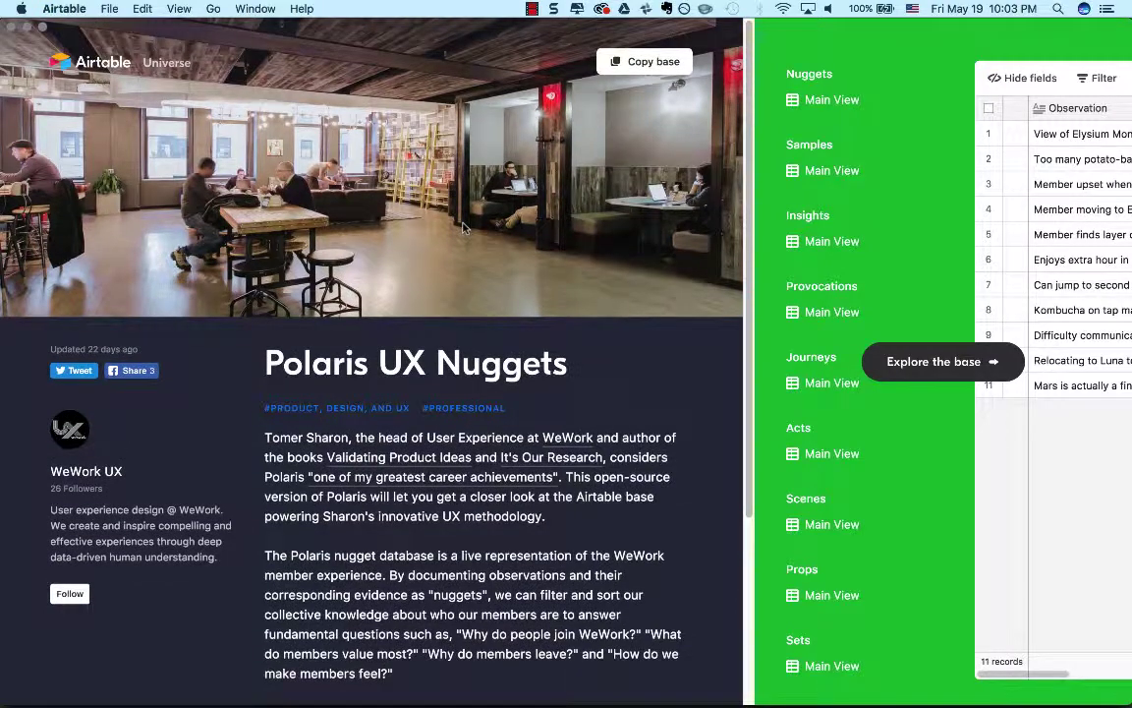
mouse_move(475, 22)
left_mouse_down()
mouse_move(478, 205)
mouse_move(478, 137)
mouse_move(571, 69)
mouse_move(558, 74)
mouse_move(475, 30)
left_mouse_up()
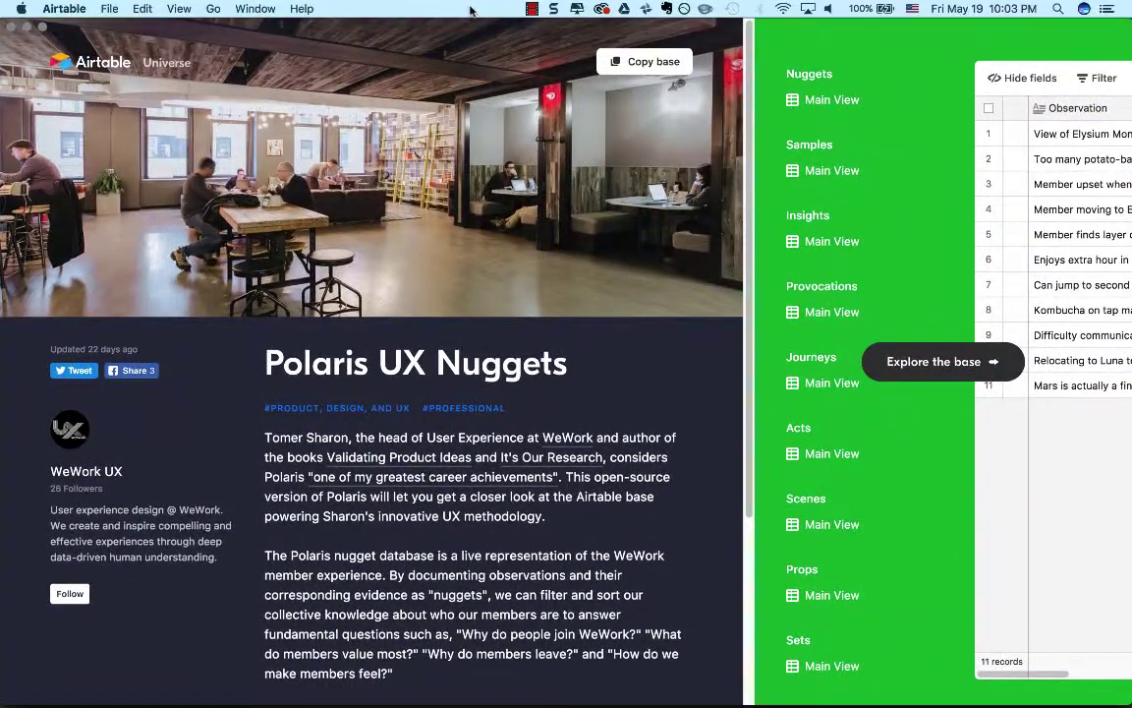